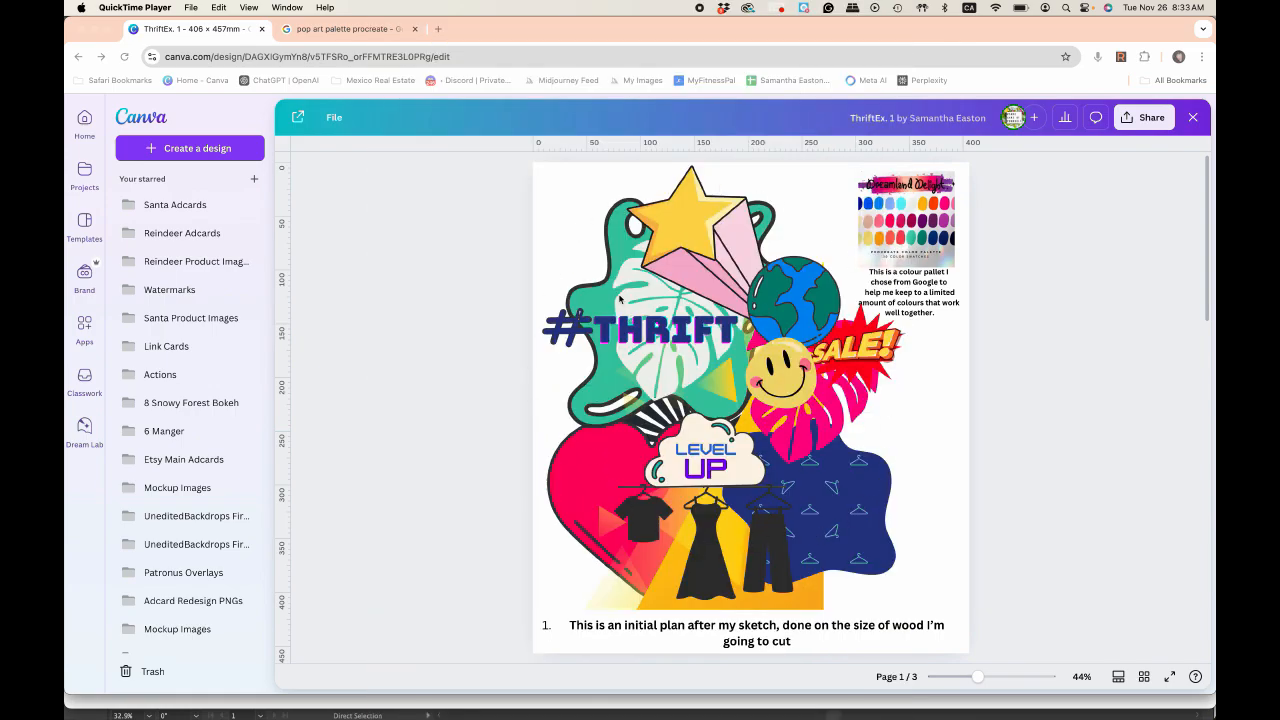
Step: Open the ThriftEx. 1 design in the full editor and select page 1
{"action": "left_click", "coordinate": [560, 226]}
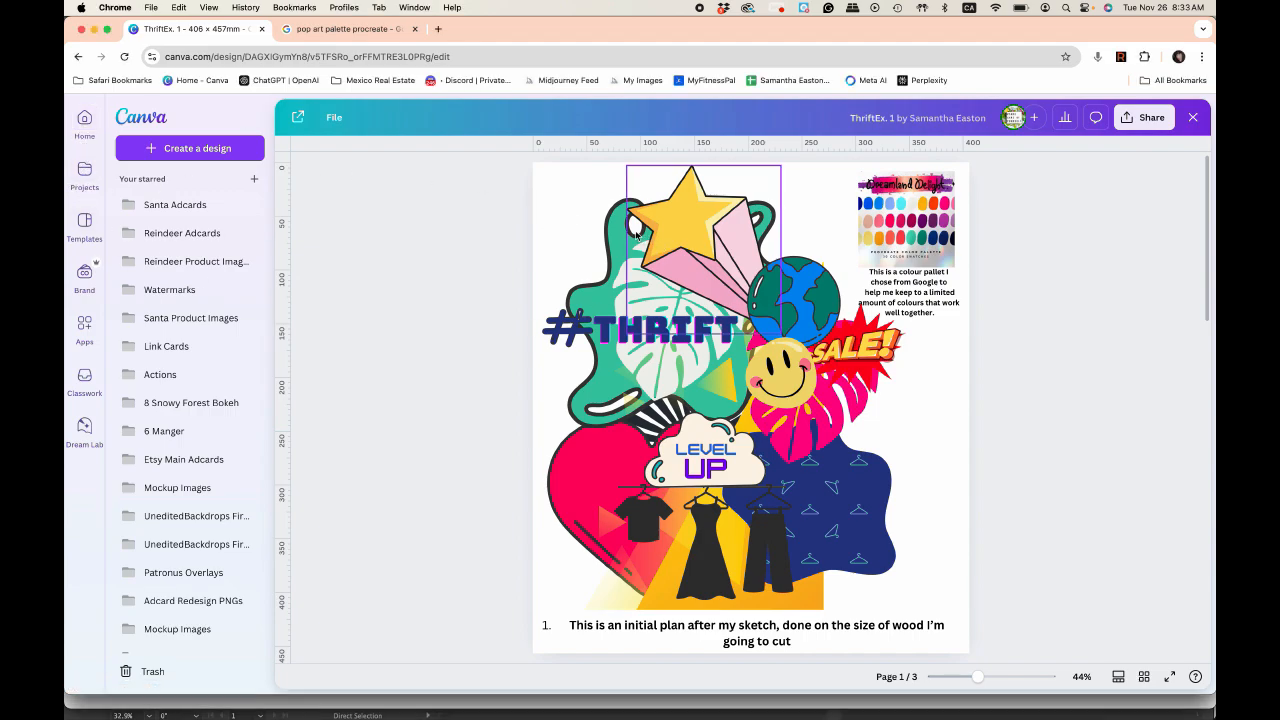
{"action": "left_click", "coordinate": [561, 190]}
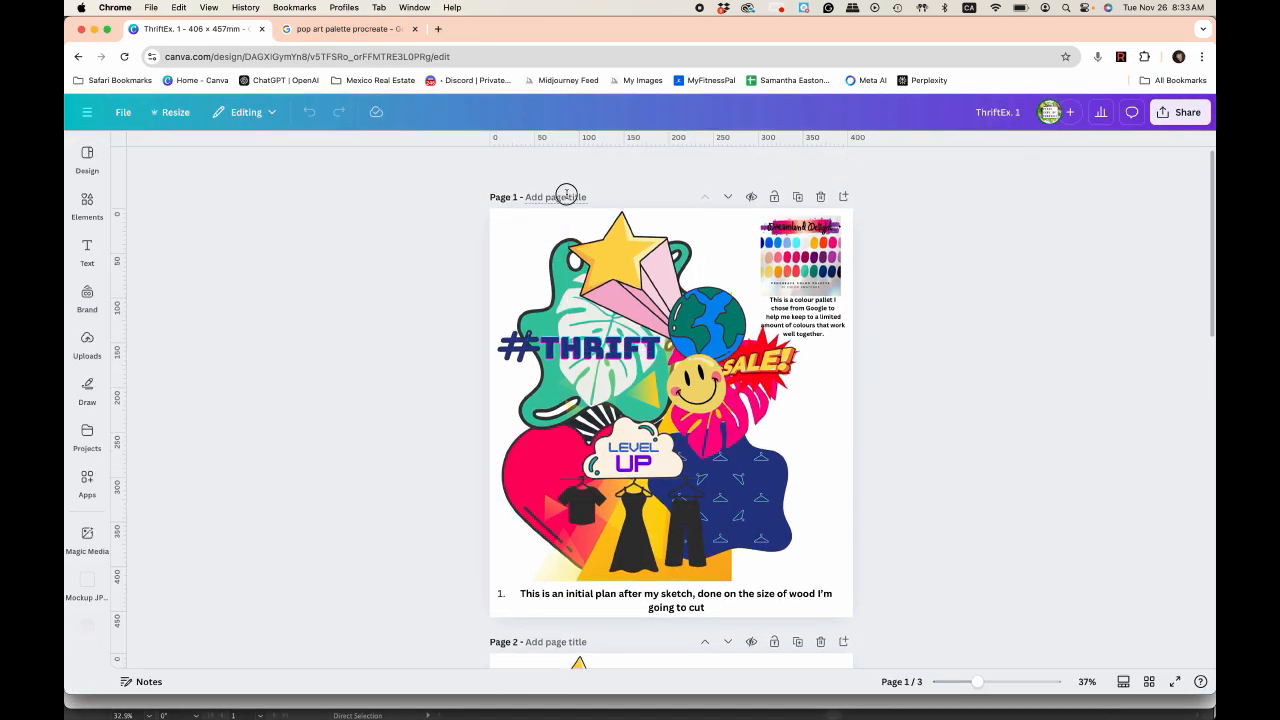
{"action": "left_click", "coordinate": [530, 242]}
{"action": "left_click", "coordinate": [499, 240]}
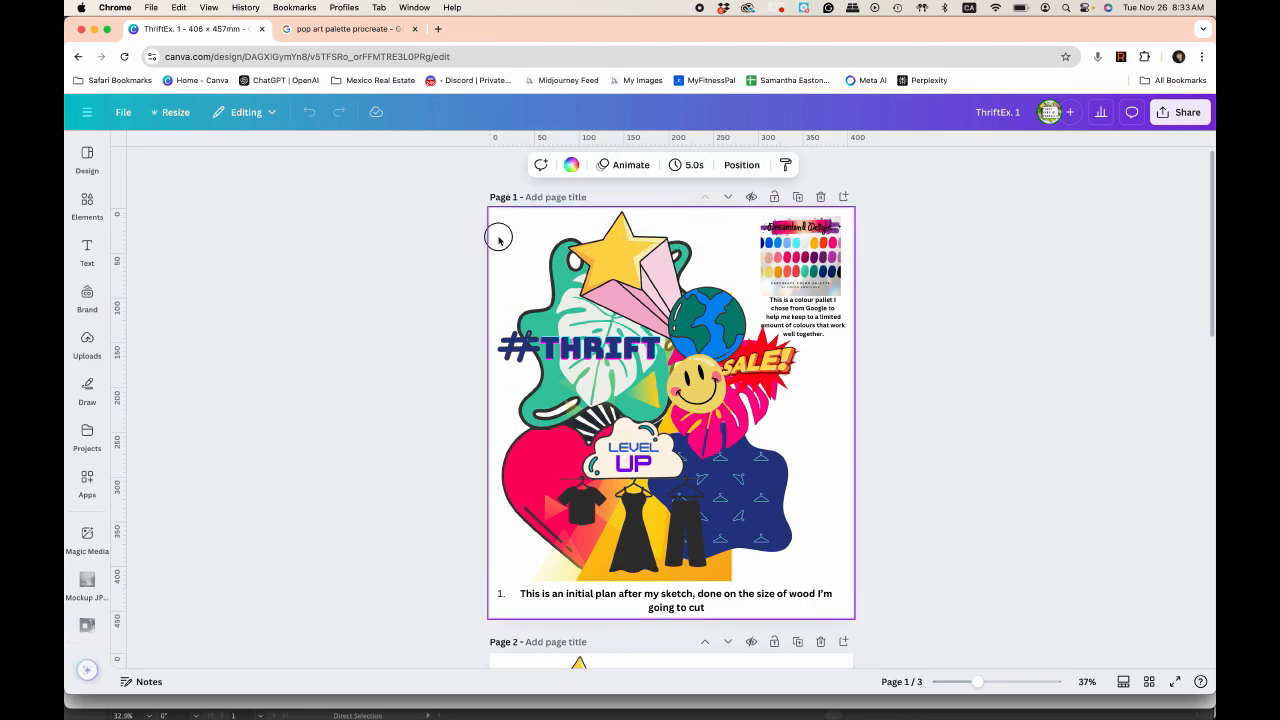
Step: Show all recently used elements and look through the graphics available for the collage
{"action": "left_click", "coordinate": [87, 205]}
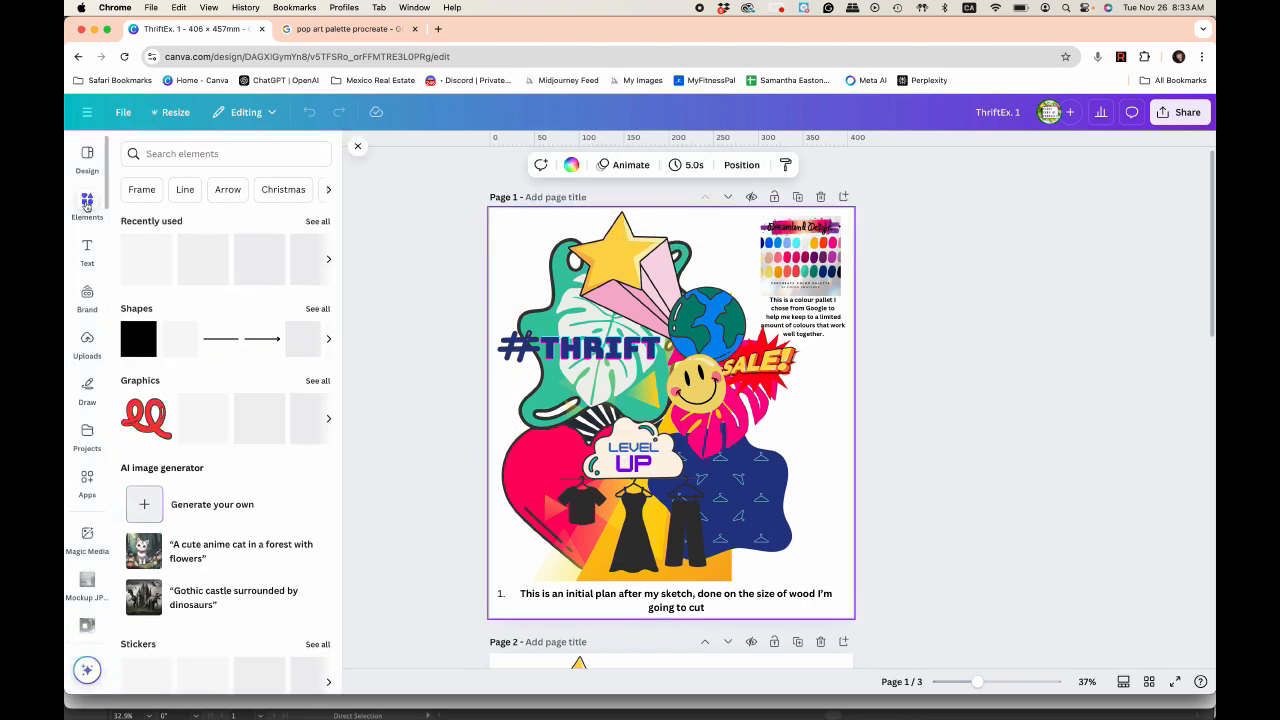
{"action": "left_click", "coordinate": [318, 221]}
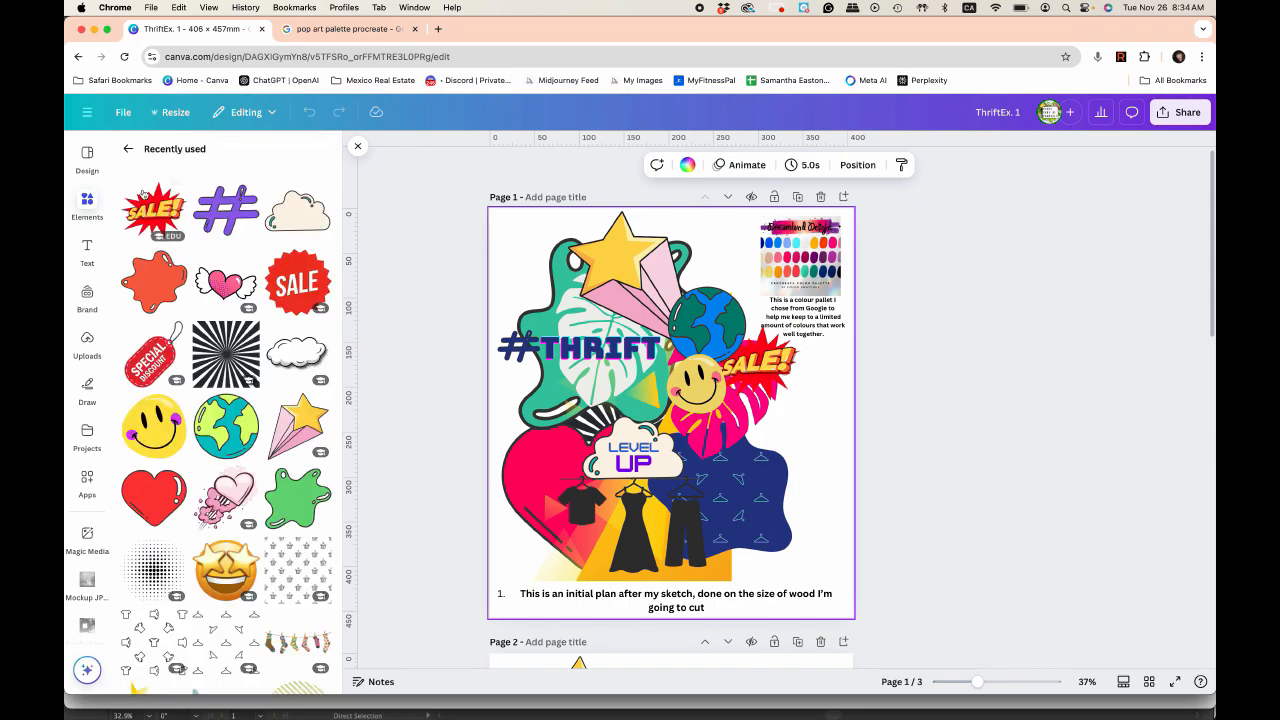
{"action": "scroll", "coordinate": [226, 420], "scroll_direction": "down", "scroll_amount": 3}
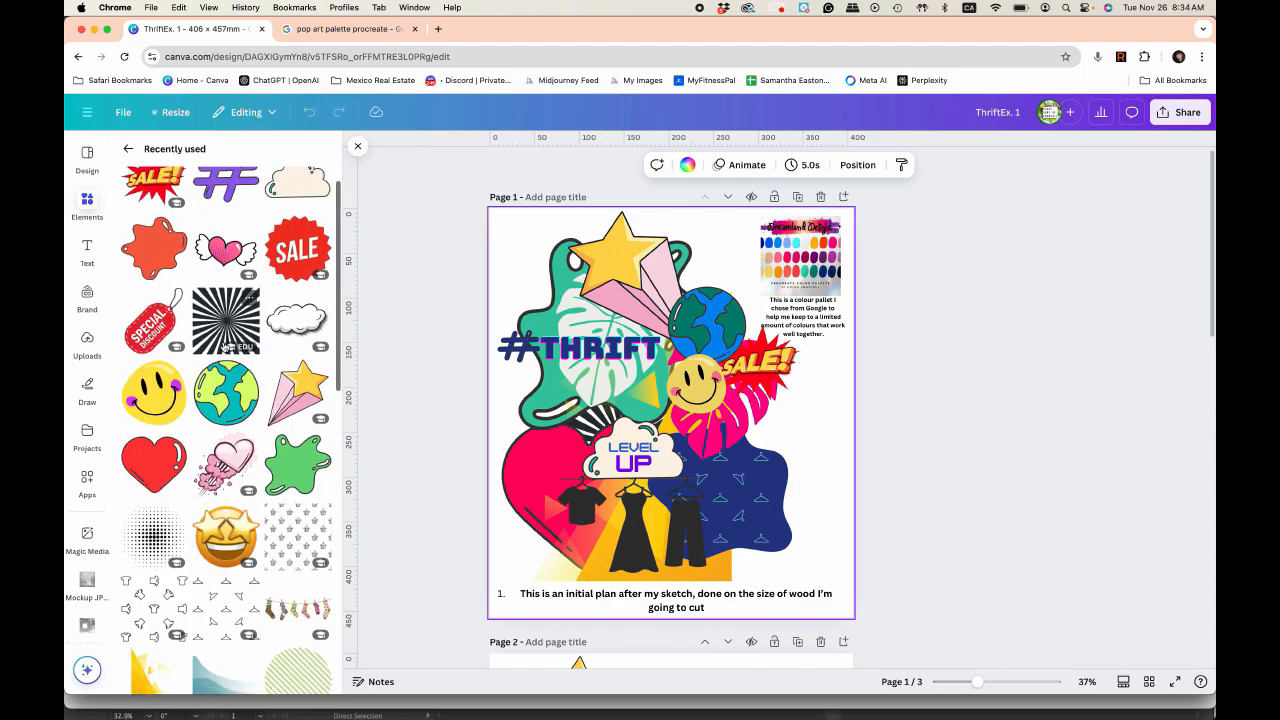
{"action": "scroll", "coordinate": [226, 420], "scroll_direction": "up", "scroll_amount": 3}
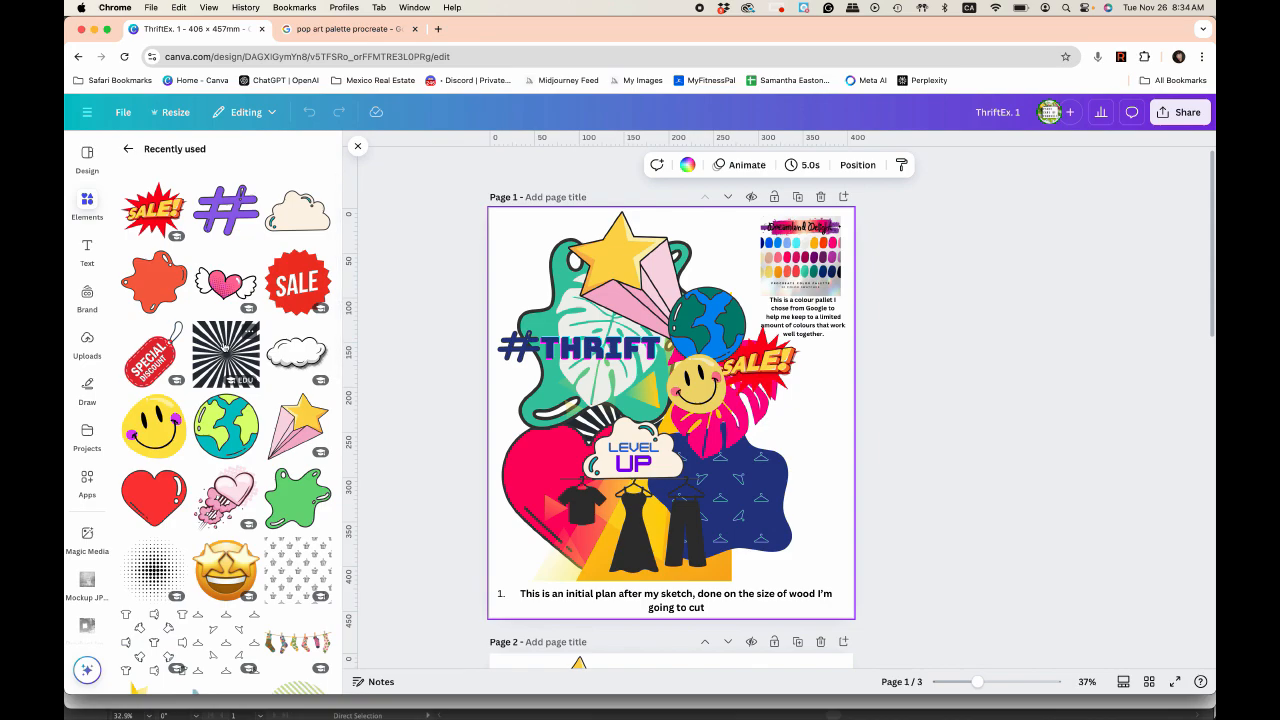
{"action": "scroll", "coordinate": [226, 349], "scroll_direction": "down", "scroll_amount": 1}
{"action": "scroll", "coordinate": [226, 349], "scroll_direction": "up", "scroll_amount": 1}
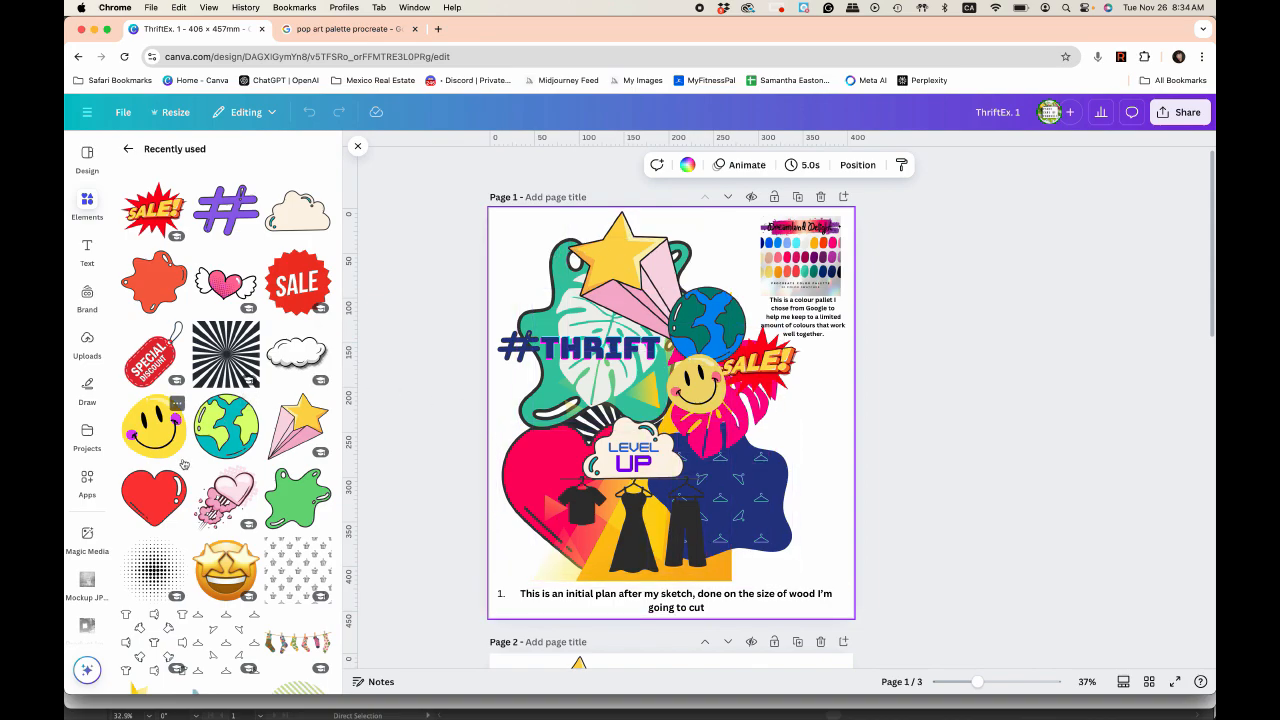
{"action": "scroll", "coordinate": [183, 461], "scroll_direction": "down", "scroll_amount": 3}
{"action": "scroll", "coordinate": [183, 461], "scroll_direction": "up", "scroll_amount": 3}
Step: Switch to the Google Images results for "pop art palette procreate" and examine the colour palettes for a suitable scheme
{"action": "left_click", "coordinate": [327, 30]}
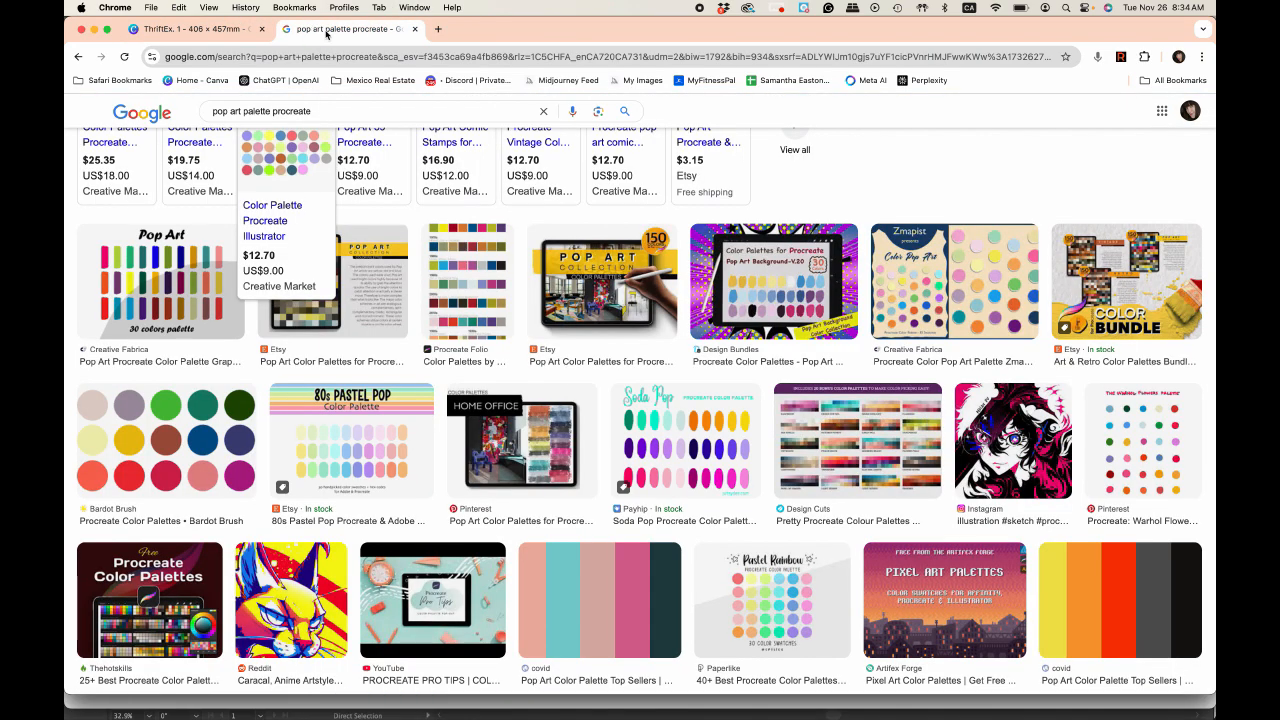
{"action": "scroll", "coordinate": [66, 289], "scroll_direction": "up", "scroll_amount": 3}
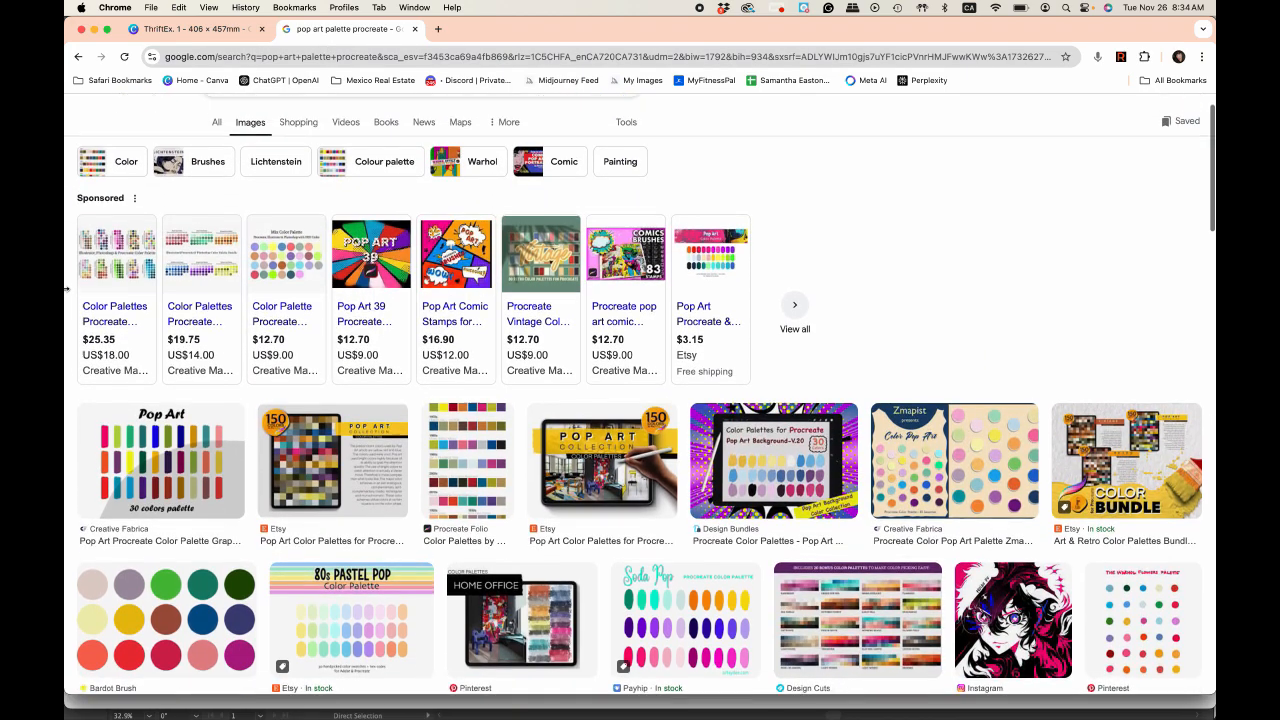
{"action": "scroll", "coordinate": [66, 289], "scroll_direction": "up", "scroll_amount": 1}
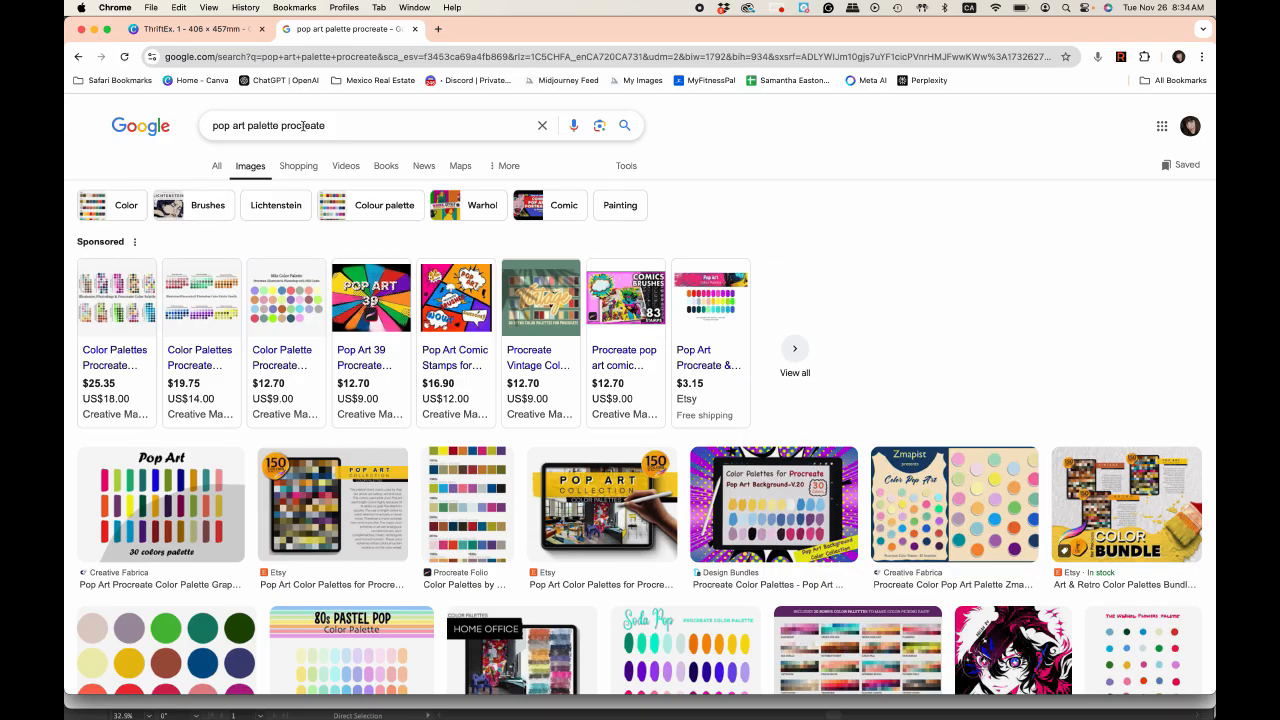
{"action": "scroll", "coordinate": [779, 269], "scroll_direction": "down", "scroll_amount": 5}
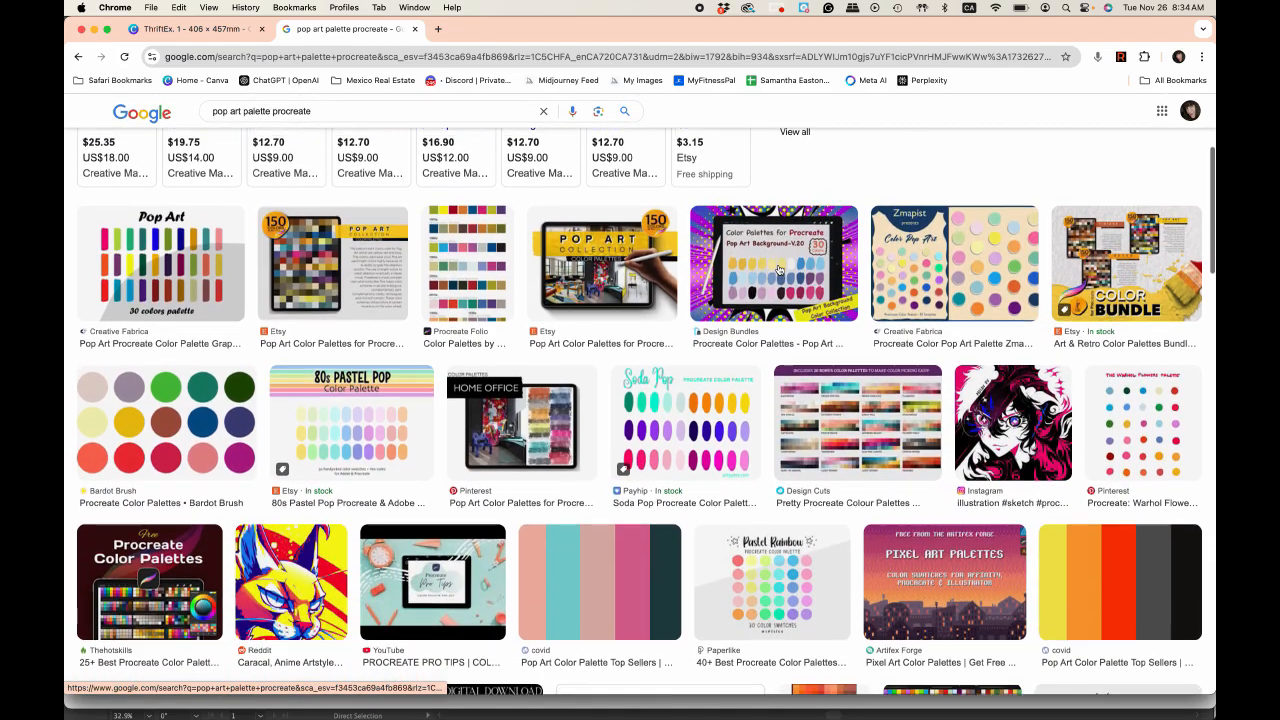
{"action": "scroll", "coordinate": [779, 269], "scroll_direction": "down", "scroll_amount": 2}
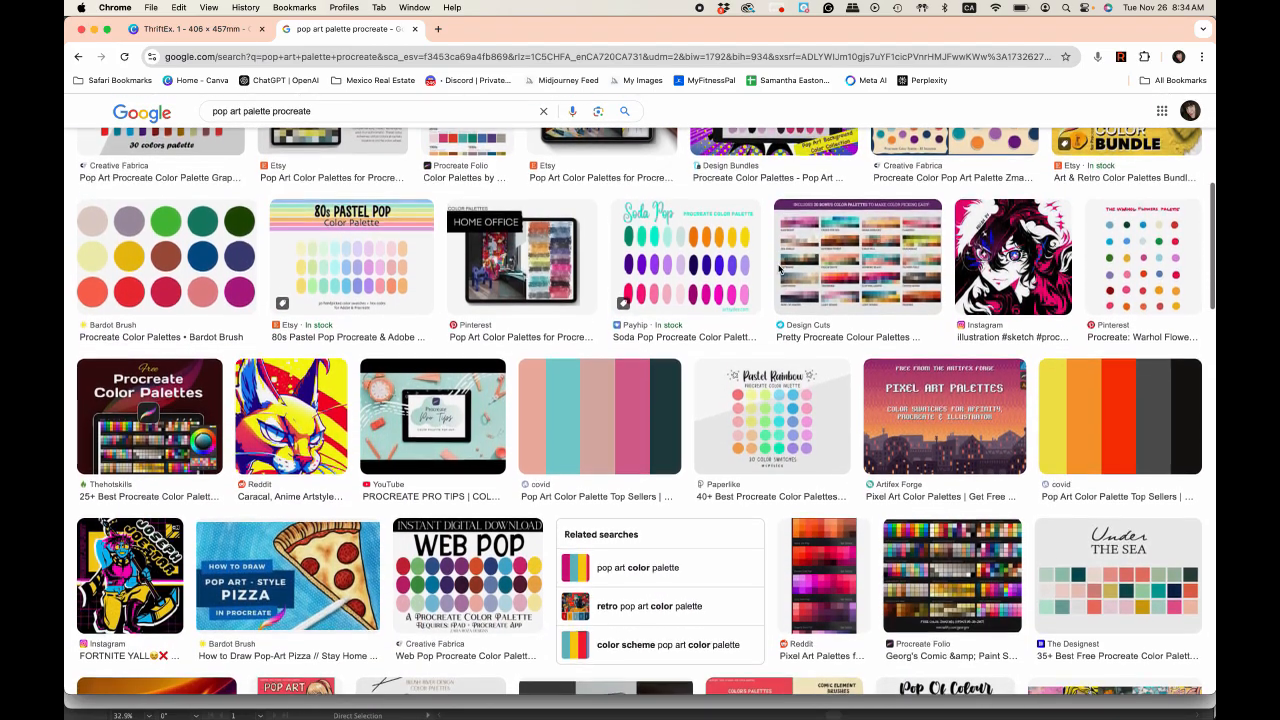
{"action": "scroll", "coordinate": [780, 269], "scroll_direction": "down", "scroll_amount": 2}
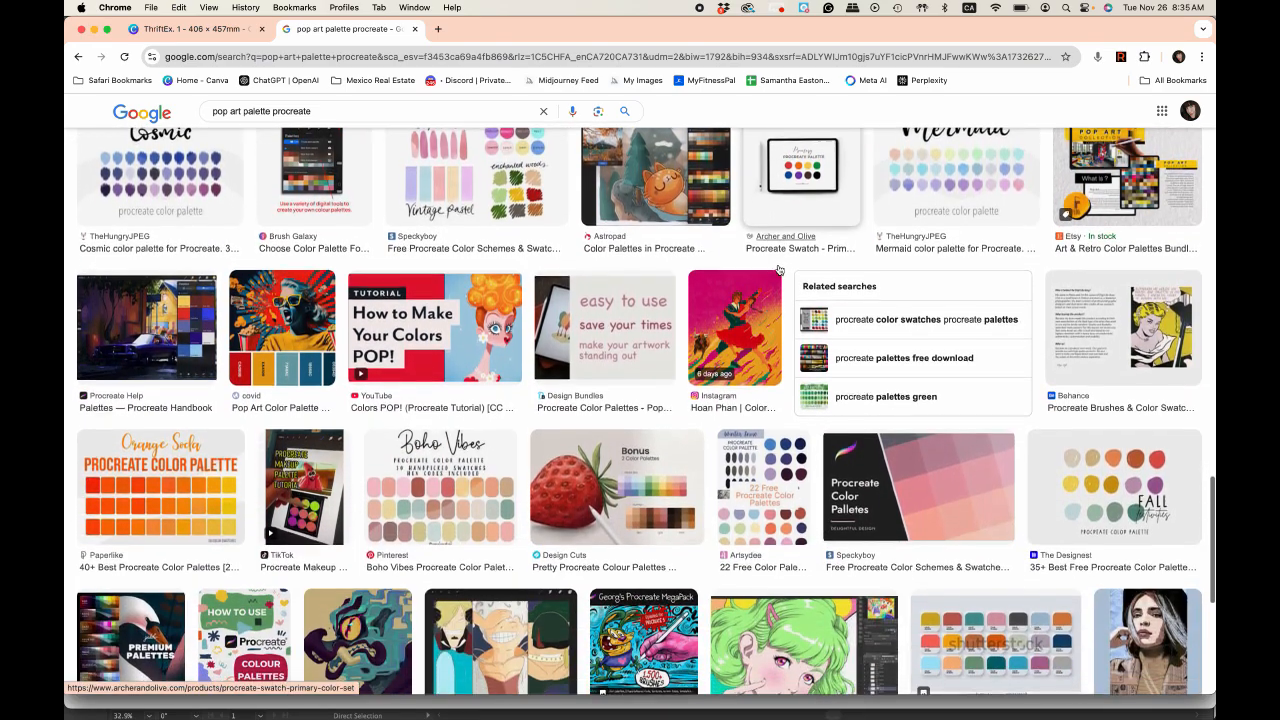
{"action": "scroll", "coordinate": [778, 270], "scroll_direction": "up", "scroll_amount": 1}
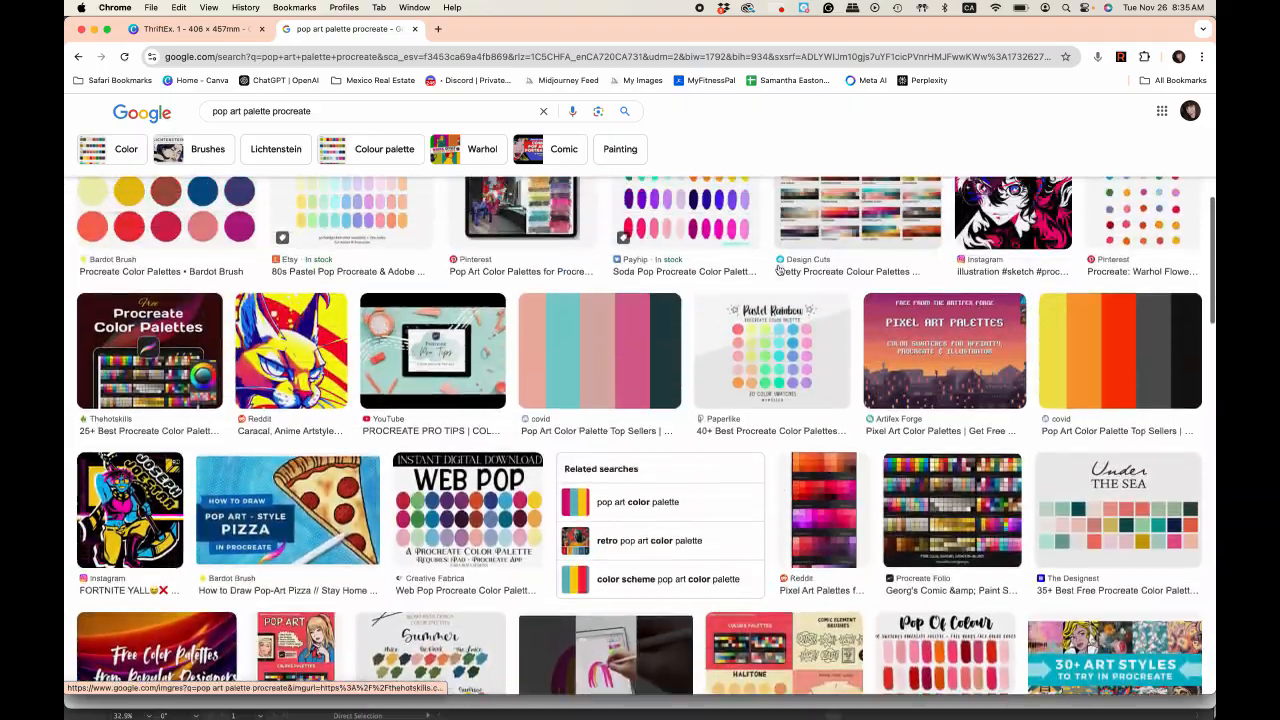
{"action": "scroll", "coordinate": [779, 270], "scroll_direction": "up", "scroll_amount": 2}
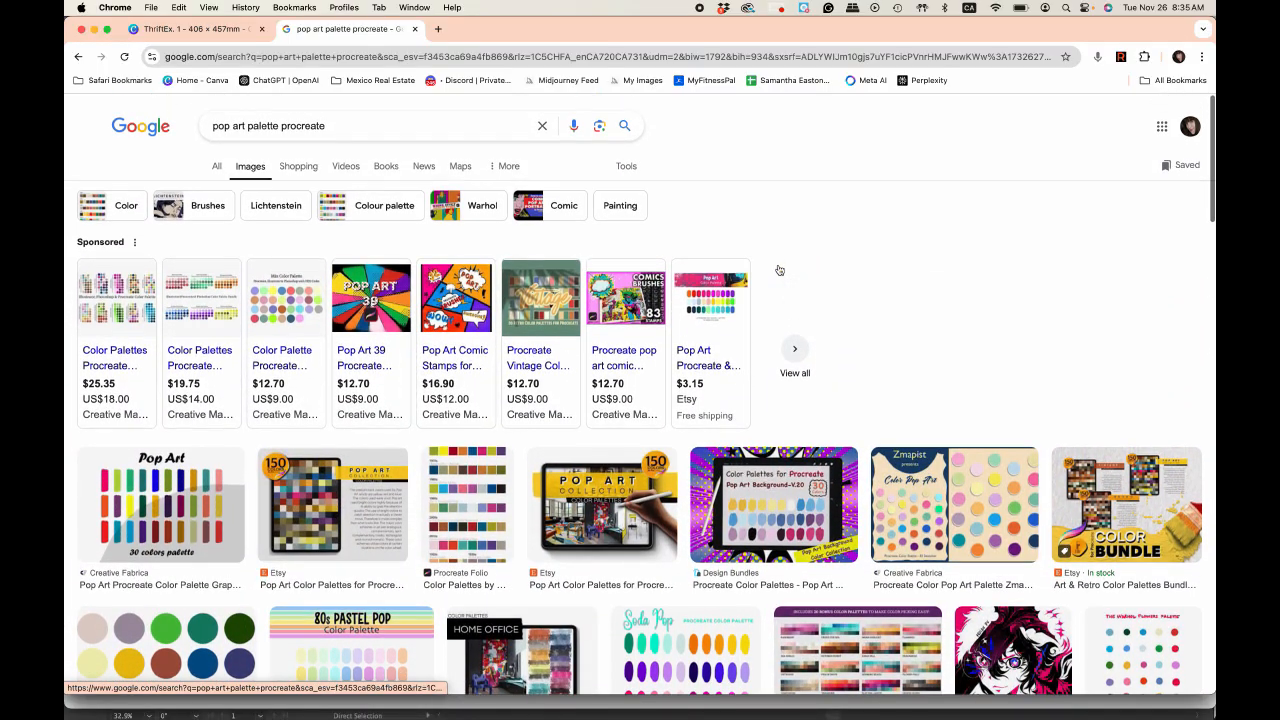
{"action": "scroll", "coordinate": [779, 270], "scroll_direction": "down", "scroll_amount": 4}
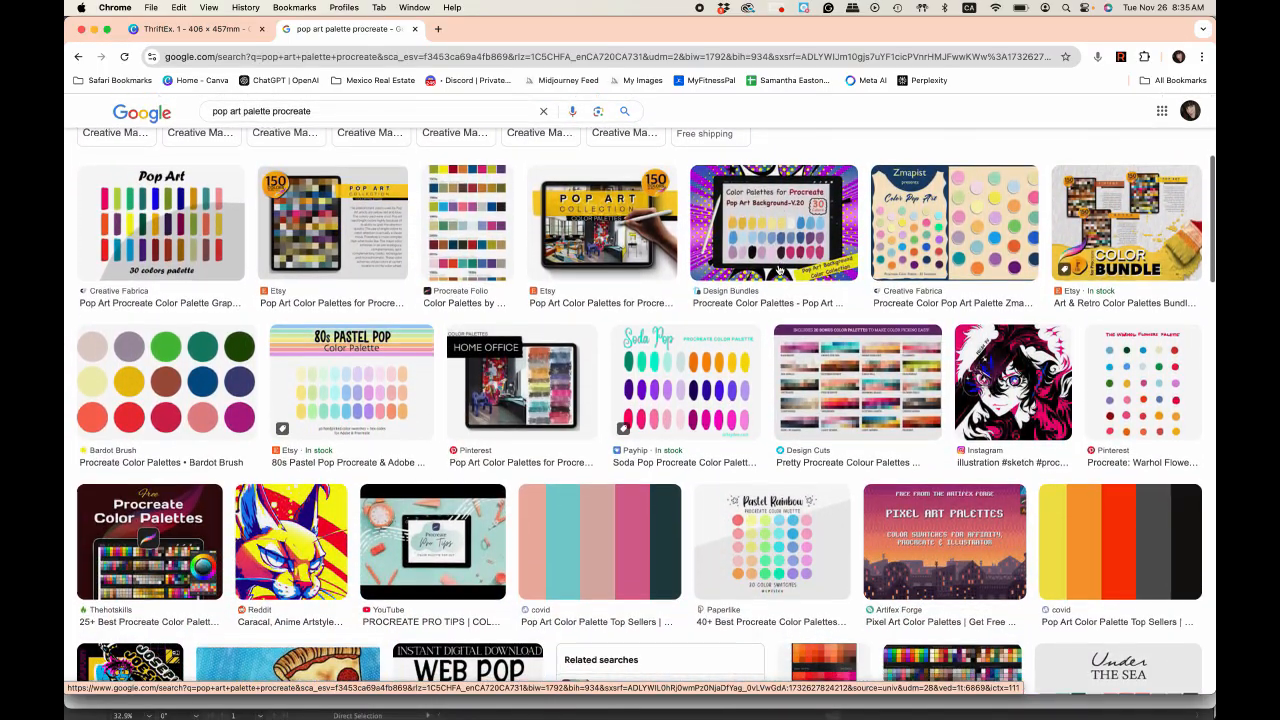
{"action": "scroll", "coordinate": [779, 270], "scroll_direction": "down", "scroll_amount": 2}
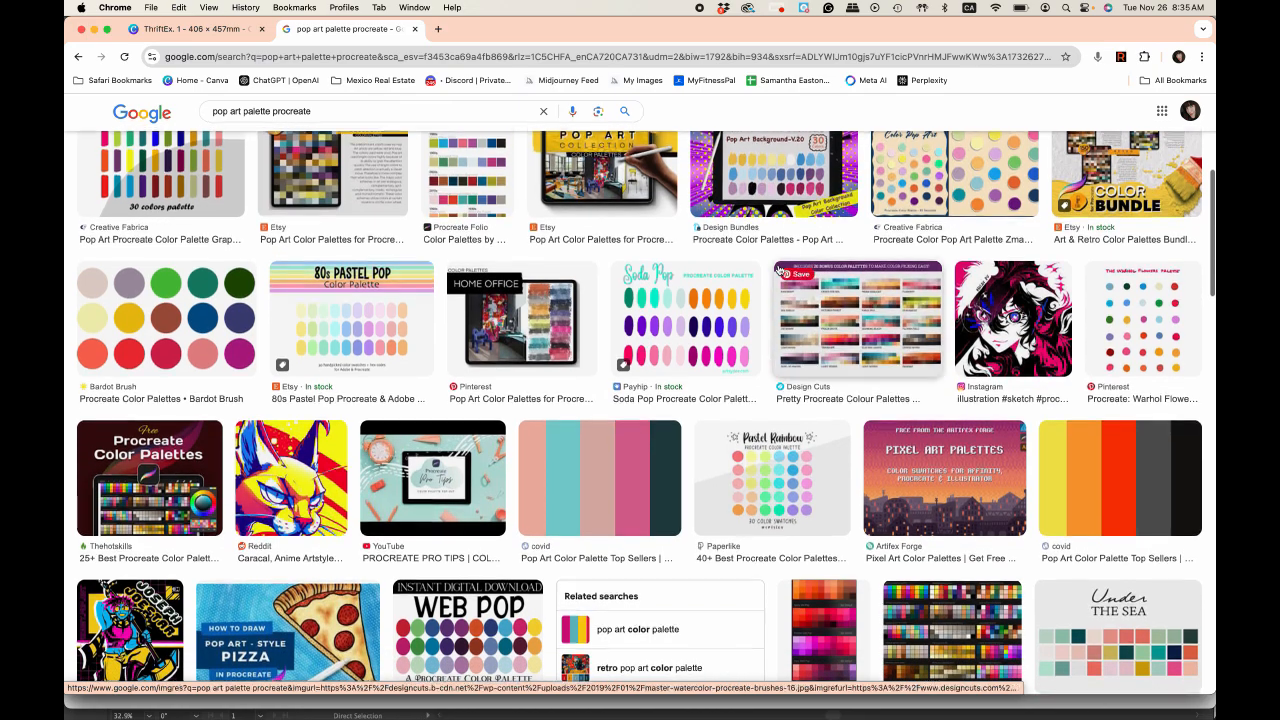
{"action": "scroll", "coordinate": [779, 270], "scroll_direction": "up", "scroll_amount": 2}
{"action": "scroll", "coordinate": [779, 270], "scroll_direction": "up", "scroll_amount": 2}
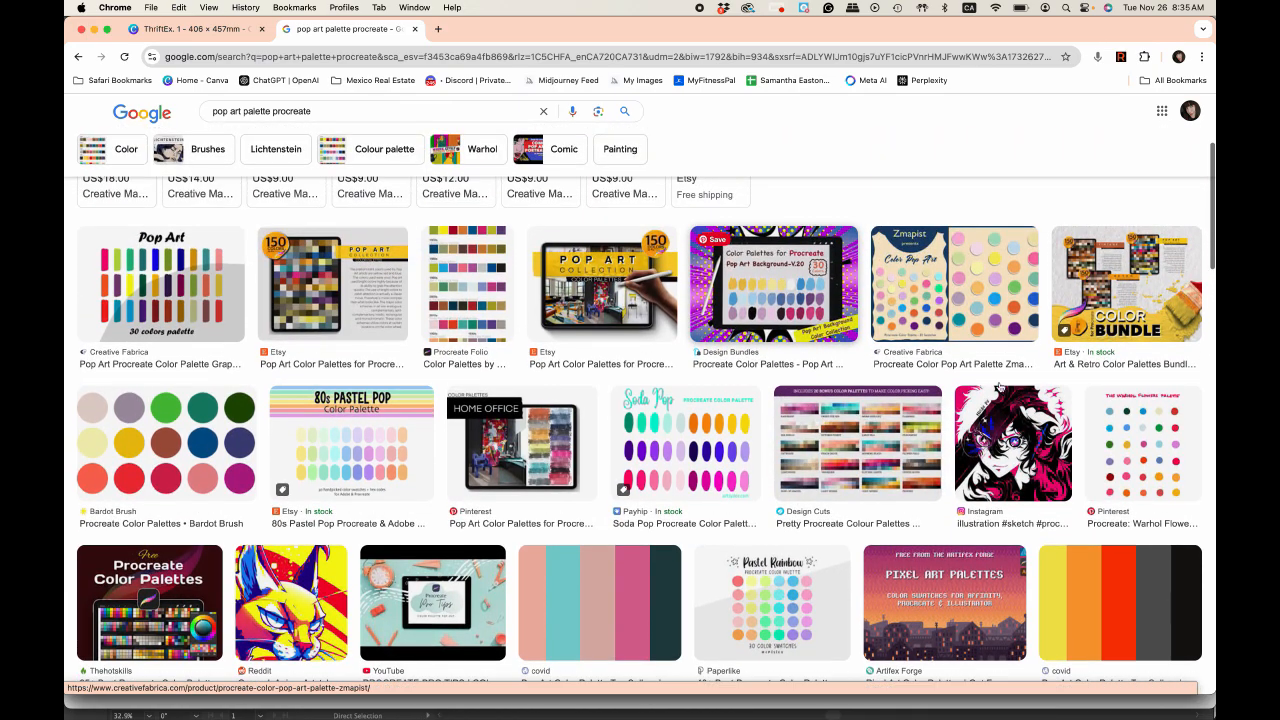
Step: Preview the Warhol Flowers palette image, look through its related palettes, and check the options for saving or copying the image
{"action": "left_click", "coordinate": [1150, 430]}
{"action": "scroll", "coordinate": [1095, 425], "scroll_direction": "down", "scroll_amount": 2}
{"action": "scroll", "coordinate": [1095, 425], "scroll_direction": "up", "scroll_amount": 2}
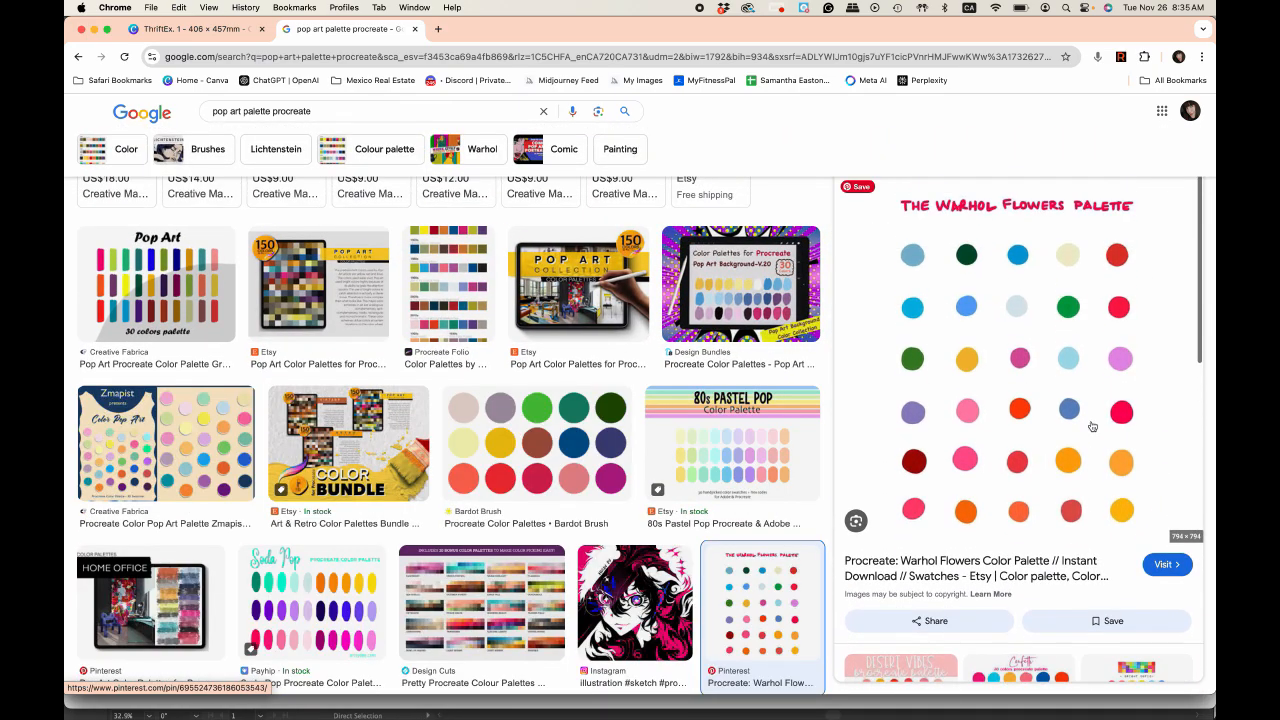
{"action": "scroll", "coordinate": [1021, 355], "scroll_direction": "down", "scroll_amount": 4}
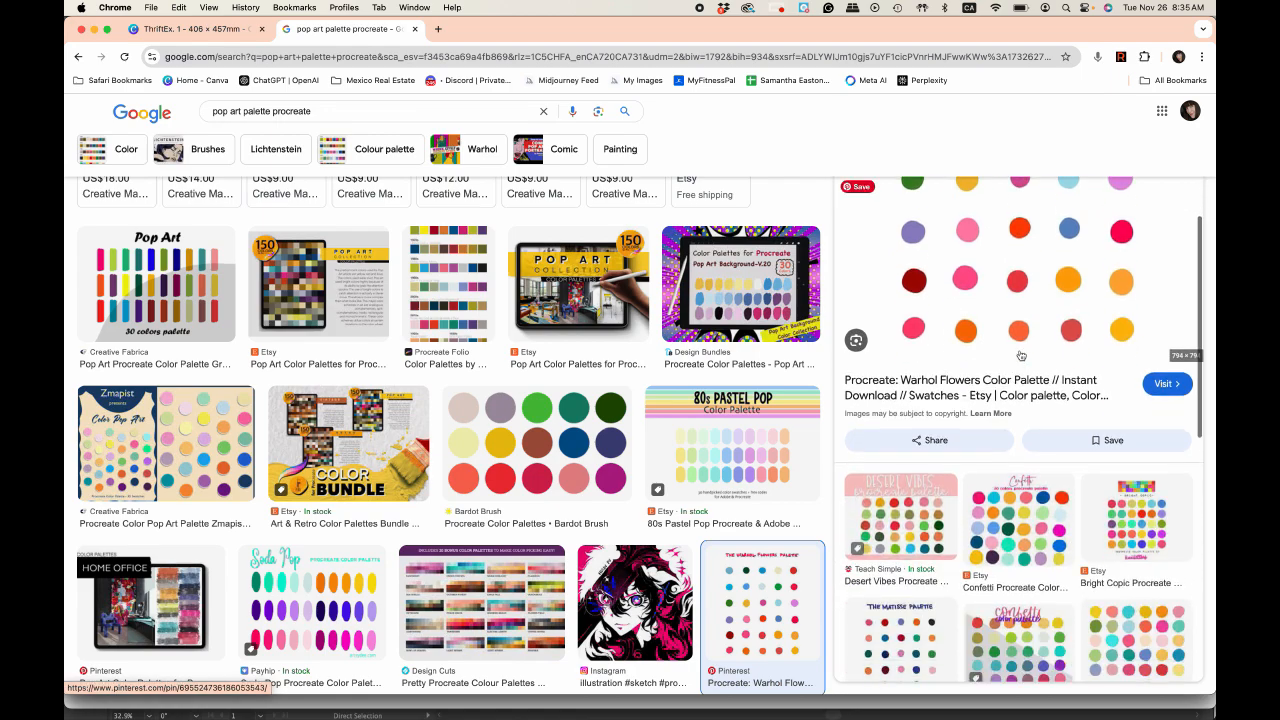
{"action": "scroll", "coordinate": [1021, 355], "scroll_direction": "down", "scroll_amount": 10}
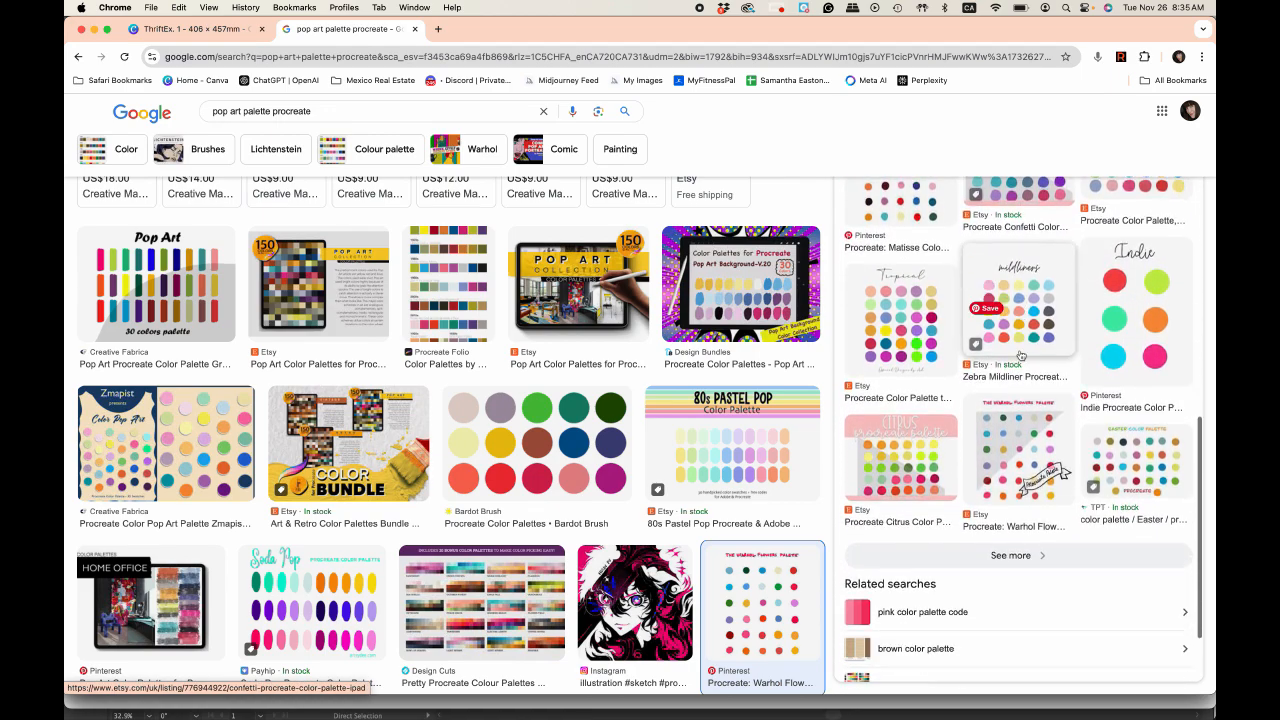
{"action": "scroll", "coordinate": [1020, 356], "scroll_direction": "up", "scroll_amount": 14}
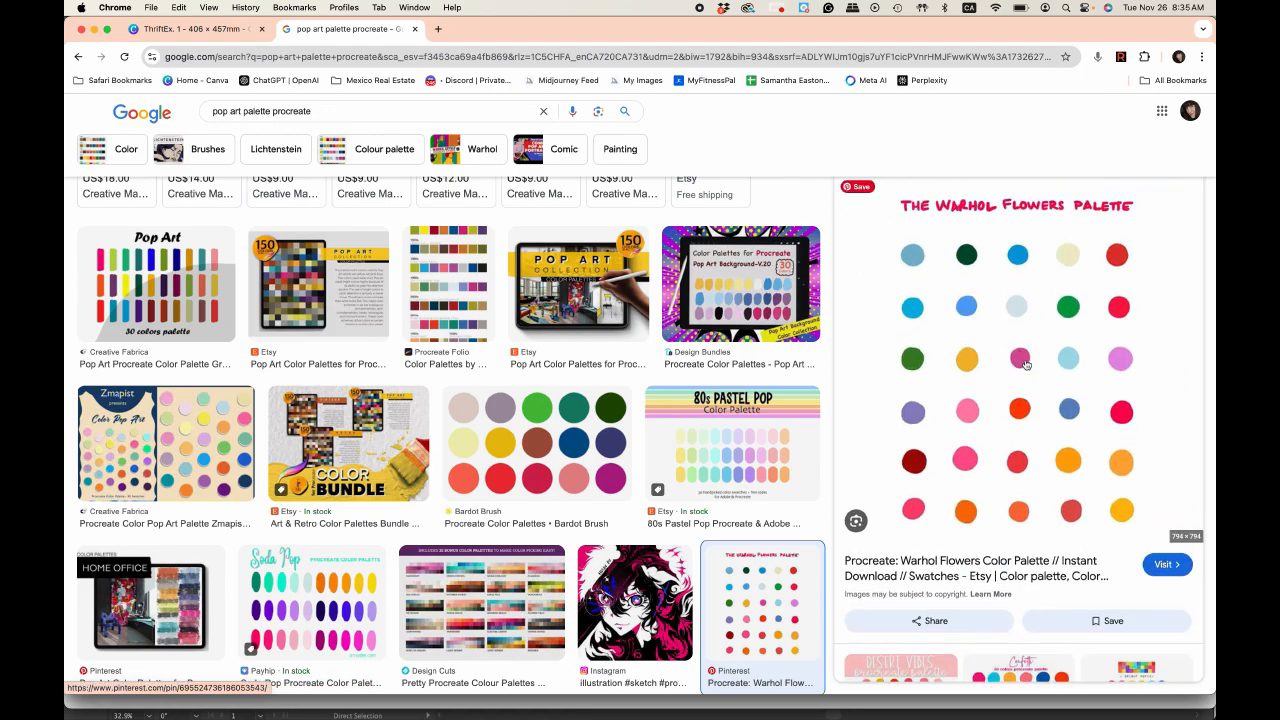
{"action": "right_click", "coordinate": [1025, 362]}
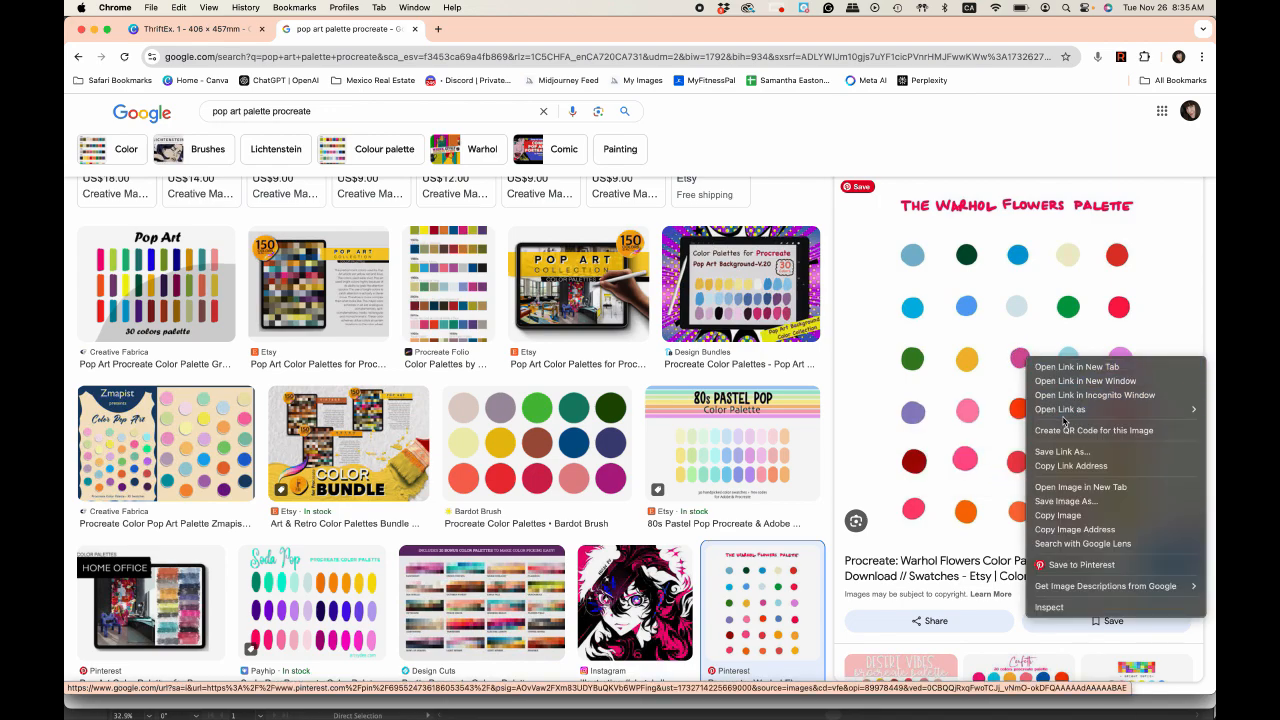
{"action": "left_click", "coordinate": [1011, 147]}
Step: Return to the Canva design, place the uploaded Dreamland Delight palette image on page 1, and delete that copy
{"action": "left_click", "coordinate": [145, 30]}
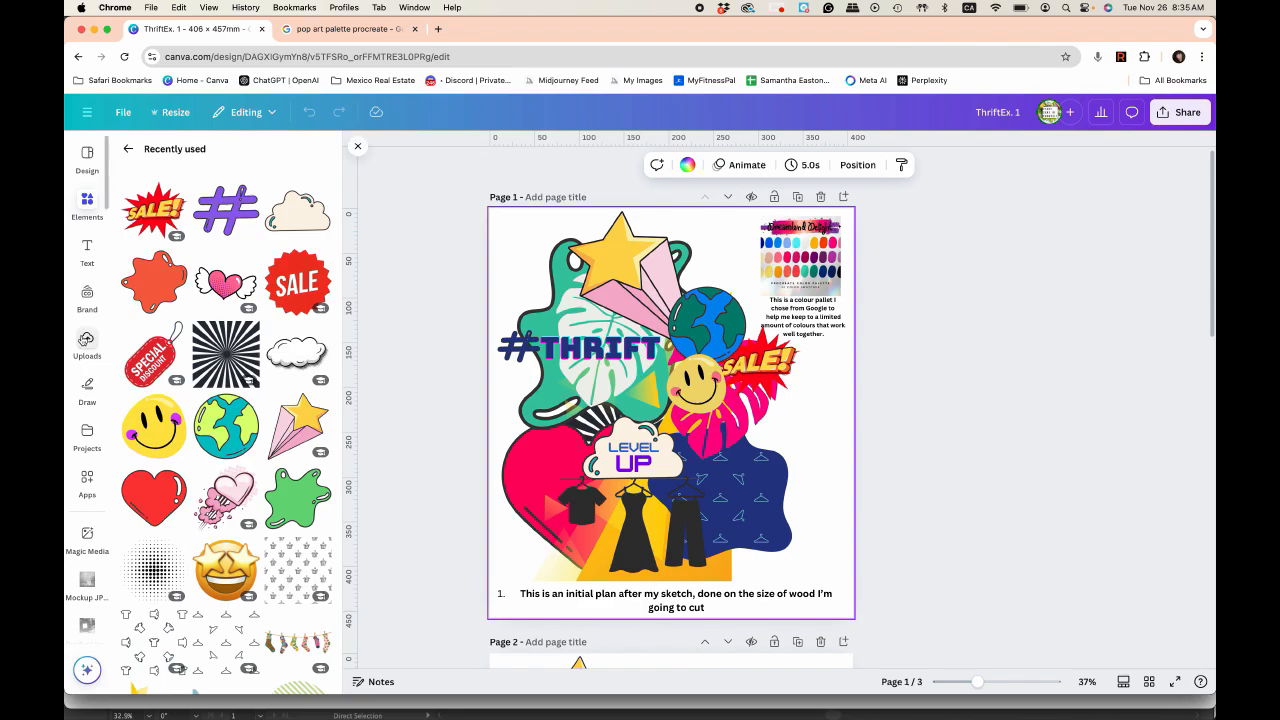
{"action": "left_click", "coordinate": [85, 340]}
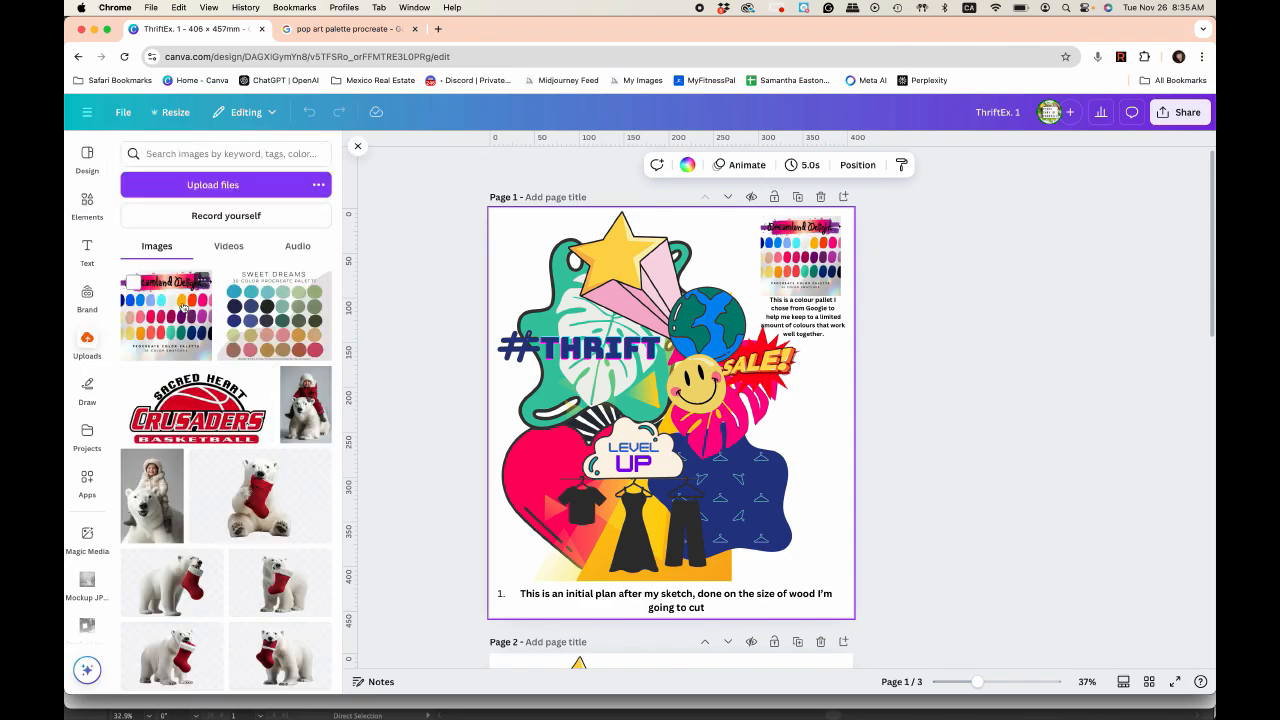
{"action": "left_click", "coordinate": [183, 305]}
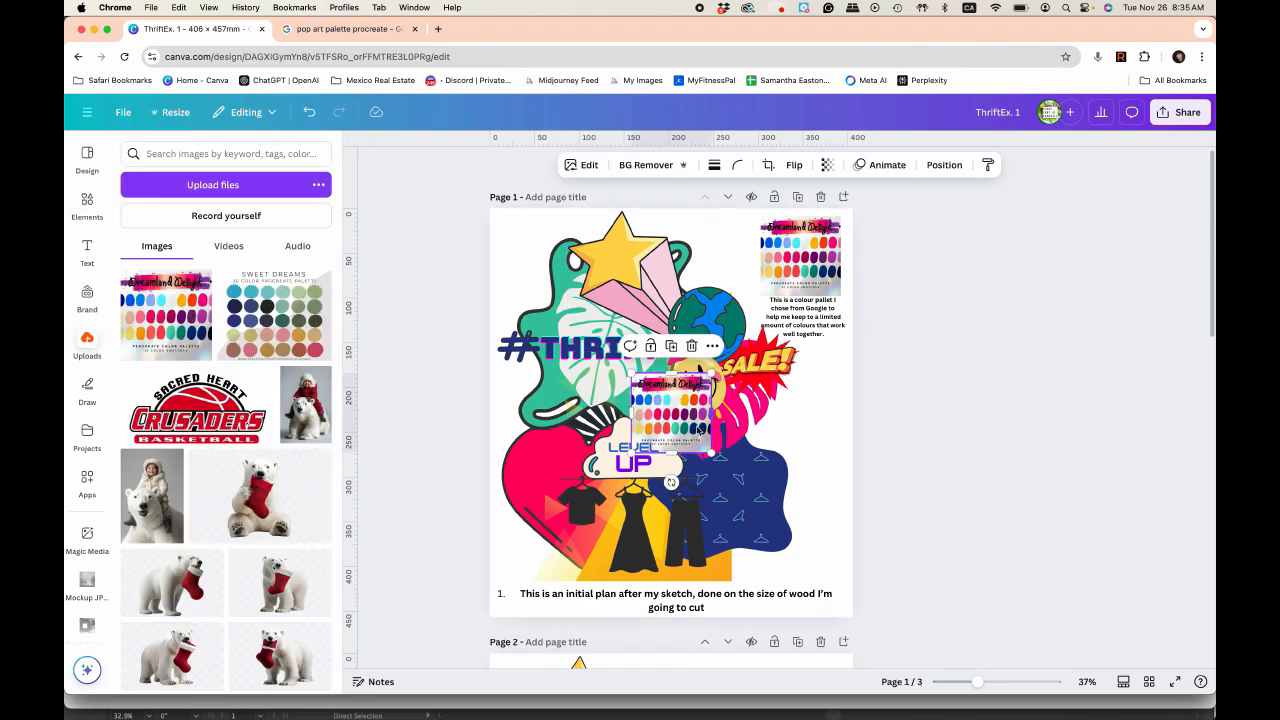
{"action": "key", "text": "Delete"}
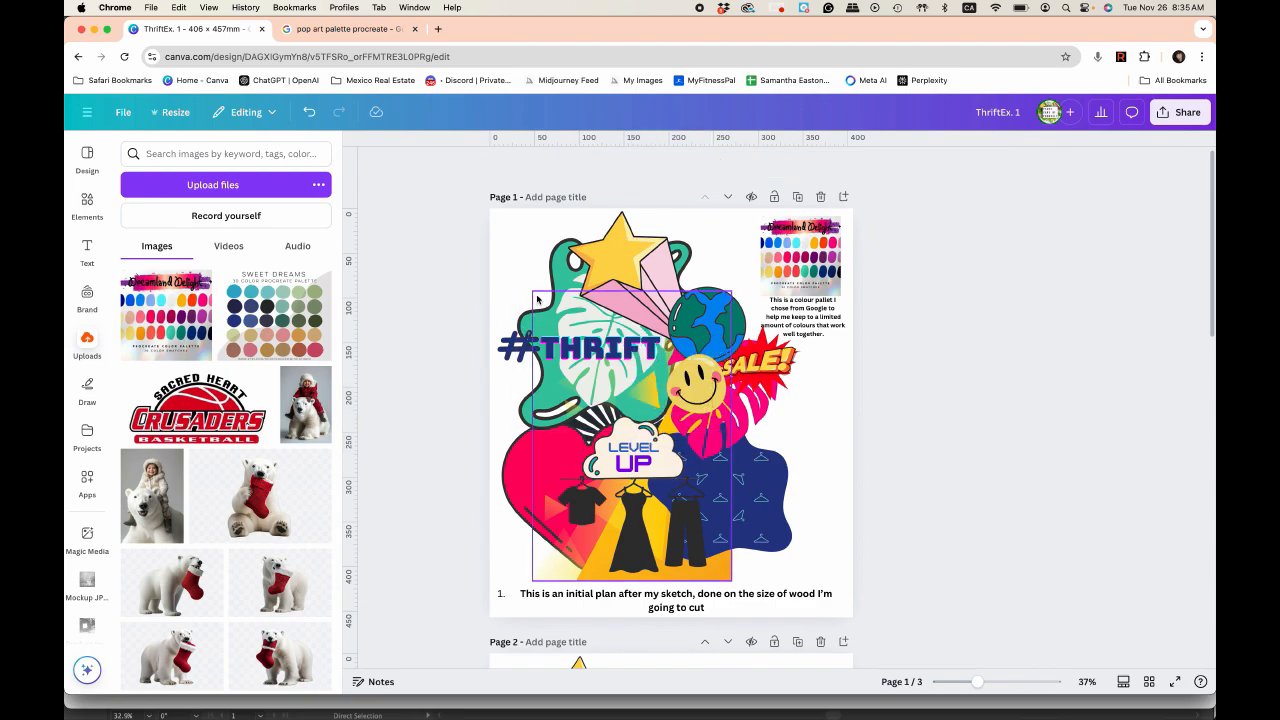
Step: Try recolouring the green blob shape with beige #DEB5A0 sampled from the palette image on page 1, and undo the change
{"action": "left_click", "coordinate": [556, 262]}
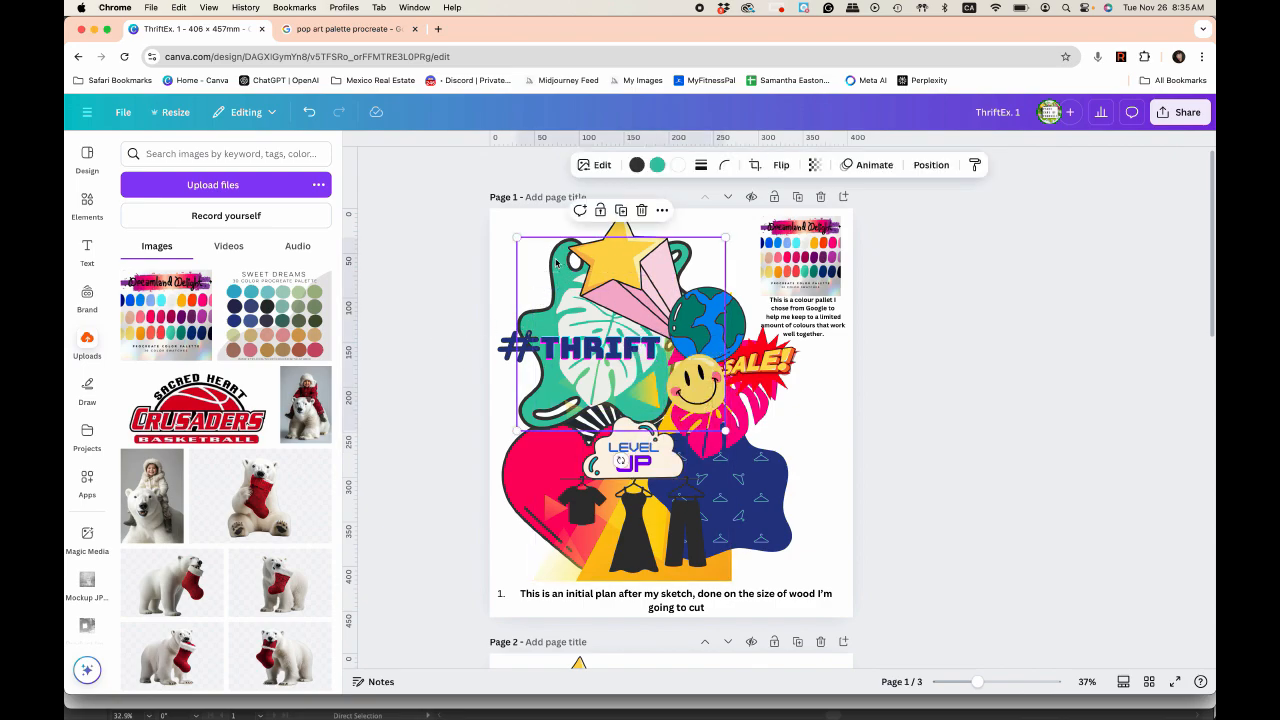
{"action": "left_click", "coordinate": [657, 165]}
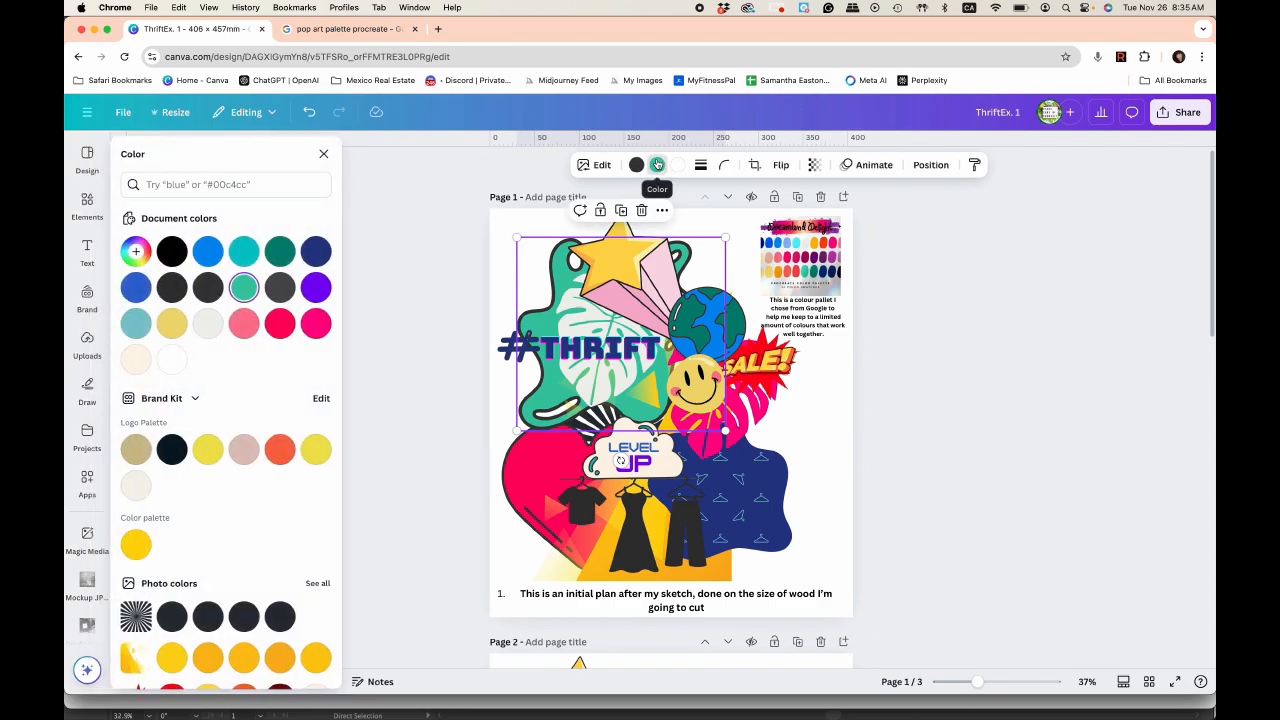
{"action": "left_click", "coordinate": [138, 251]}
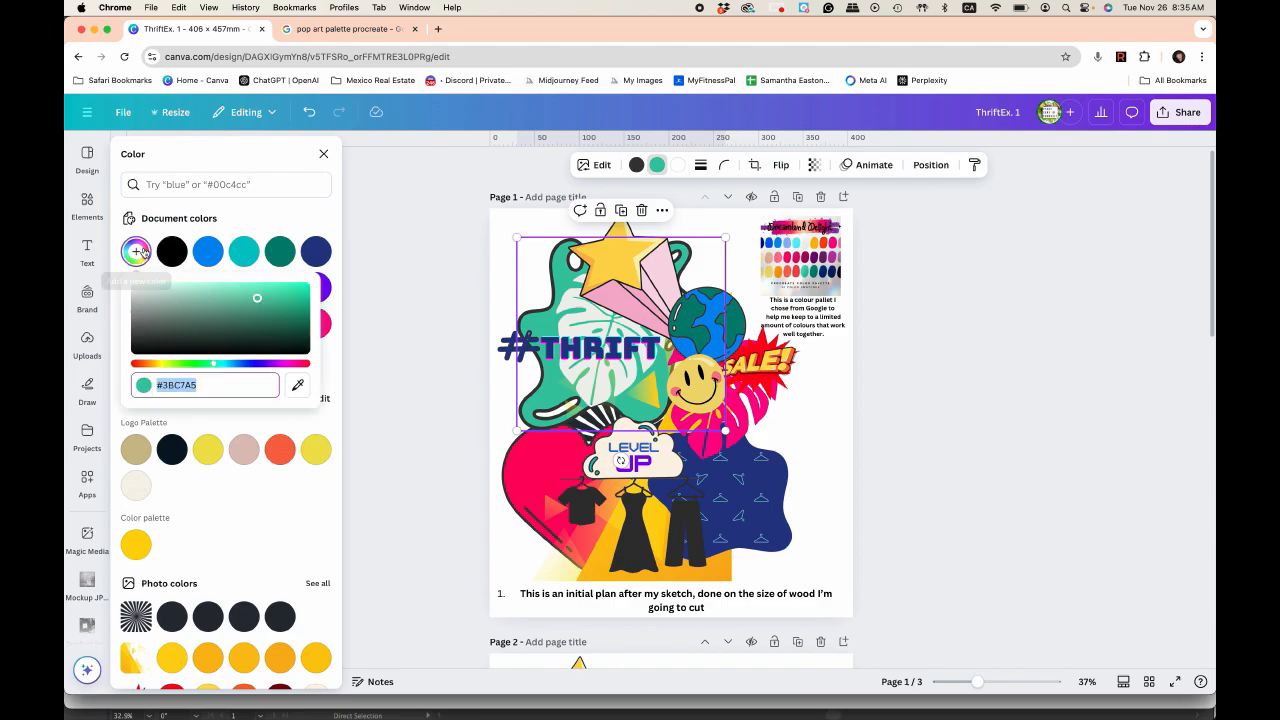
{"action": "left_click", "coordinate": [298, 388]}
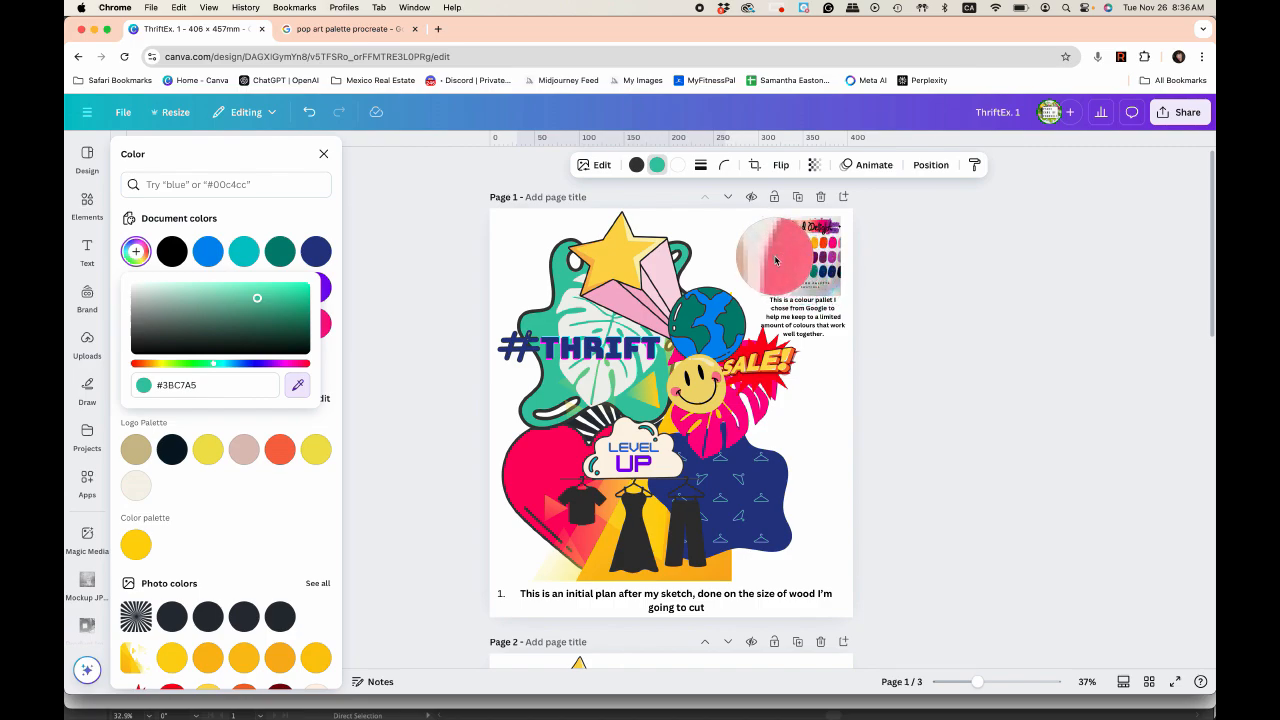
{"action": "left_click", "coordinate": [770, 260]}
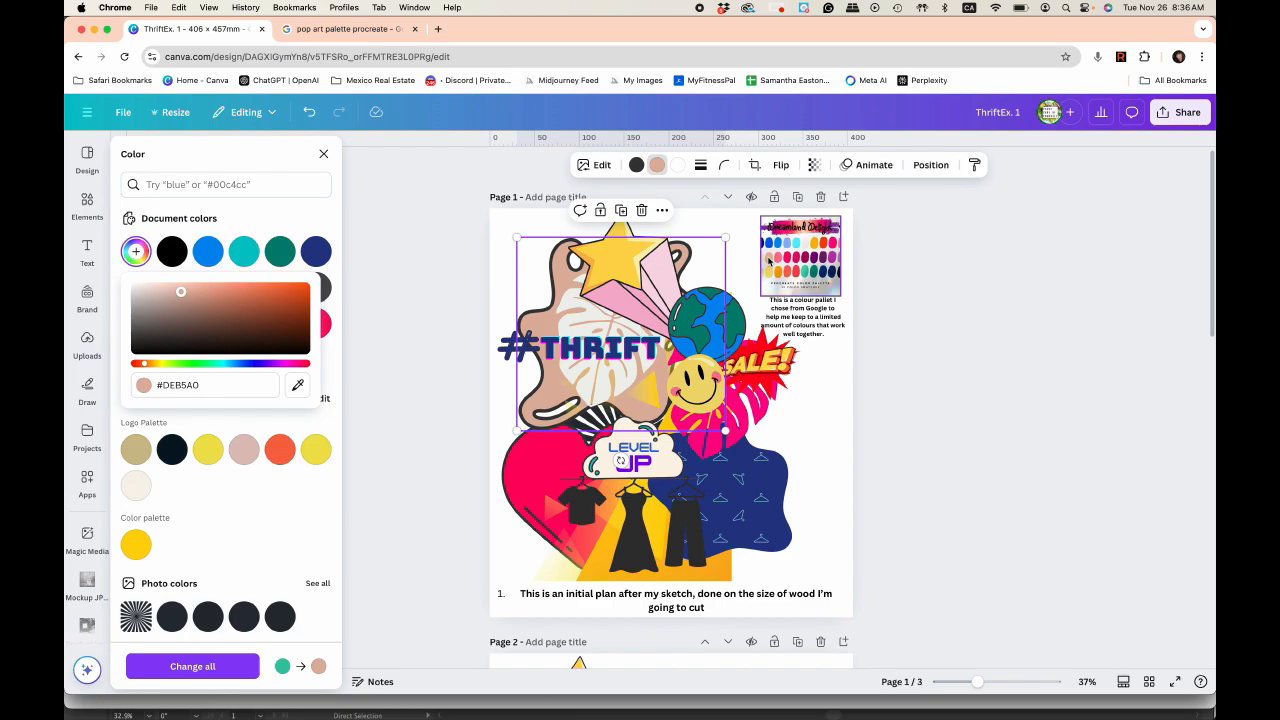
{"action": "left_click", "coordinate": [400, 325]}
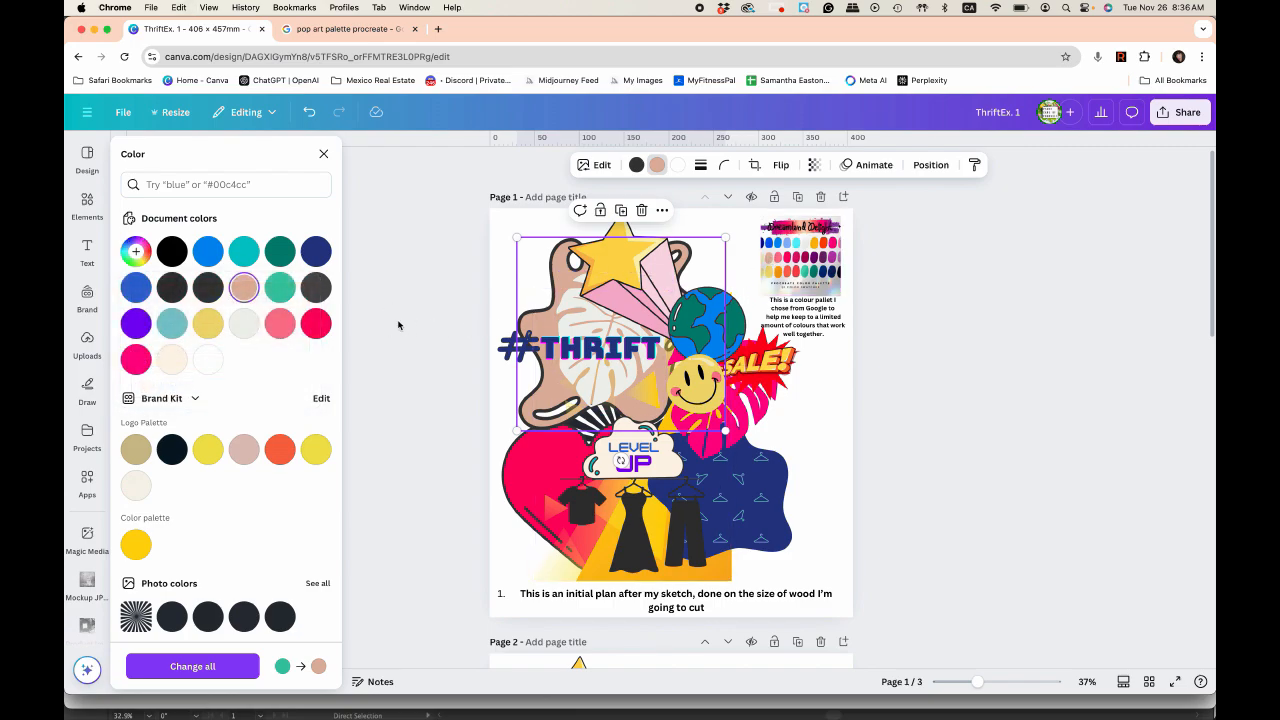
{"action": "key", "text": "super+z"}
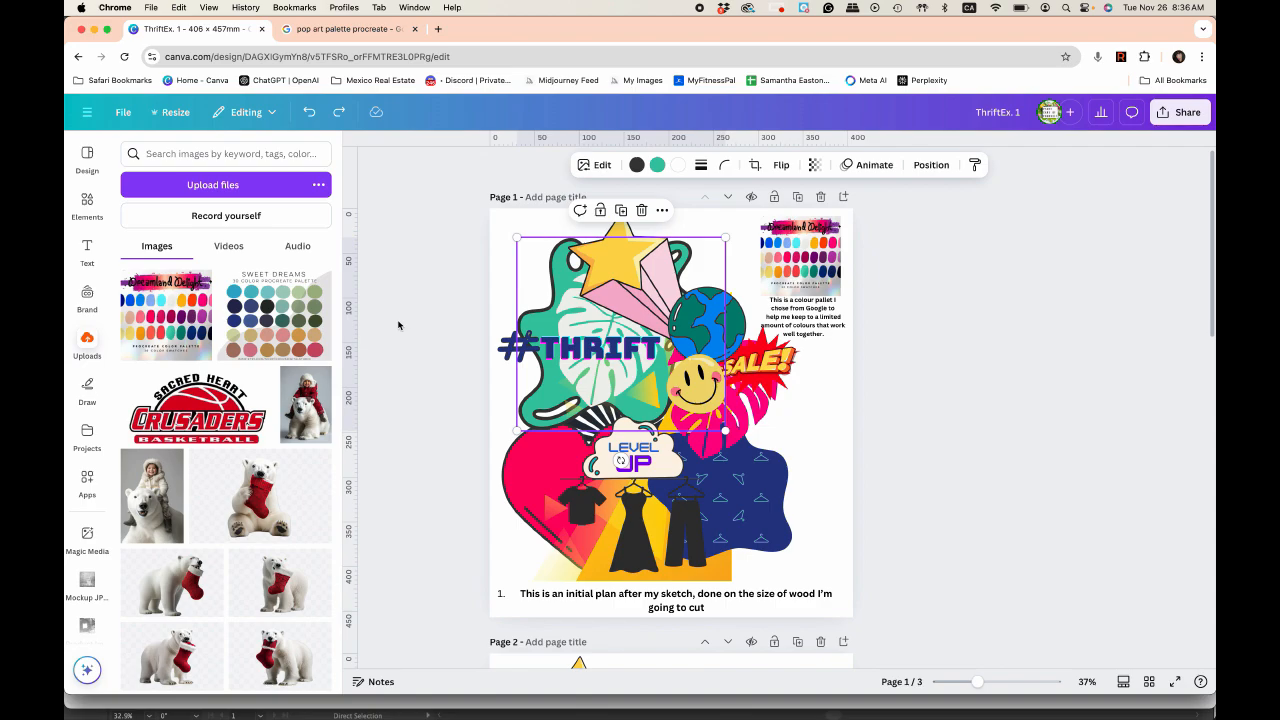
Step: Select all the collage graphics on page 1, excluding the palette image and its caption, and copy them
{"action": "left_click", "coordinate": [398, 325]}
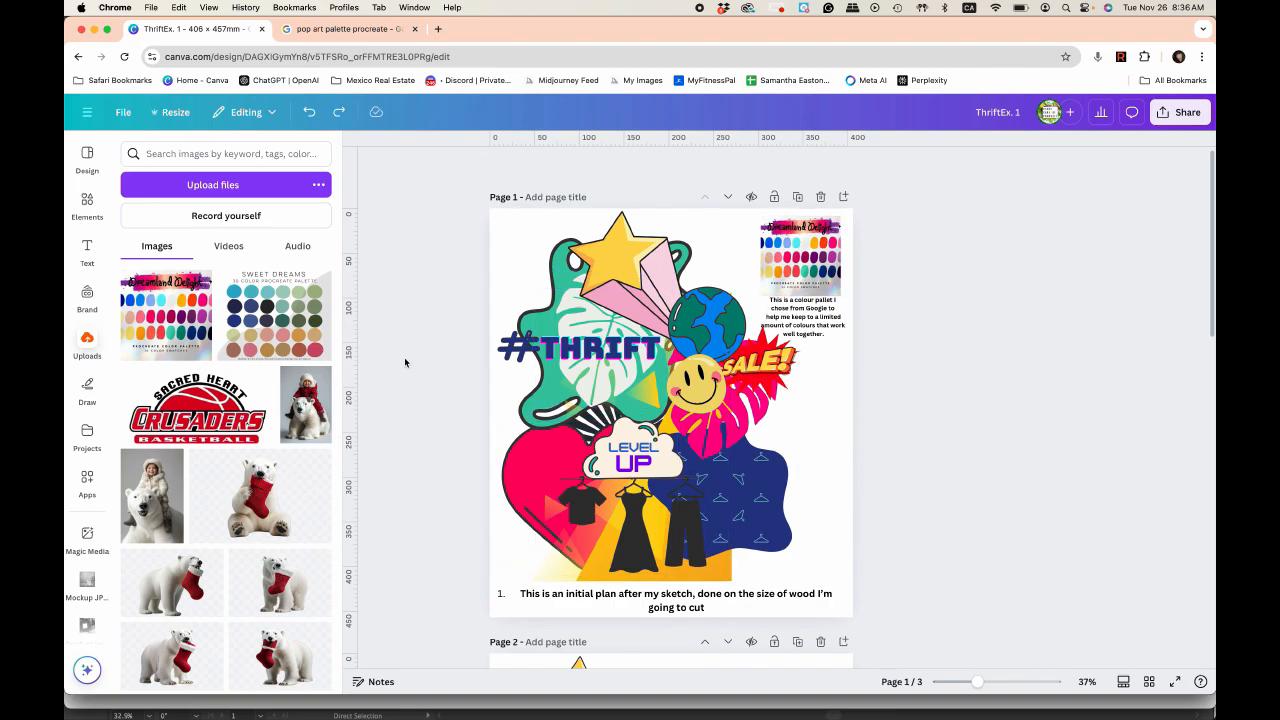
{"action": "scroll", "coordinate": [418, 407], "scroll_direction": "down", "scroll_amount": 2}
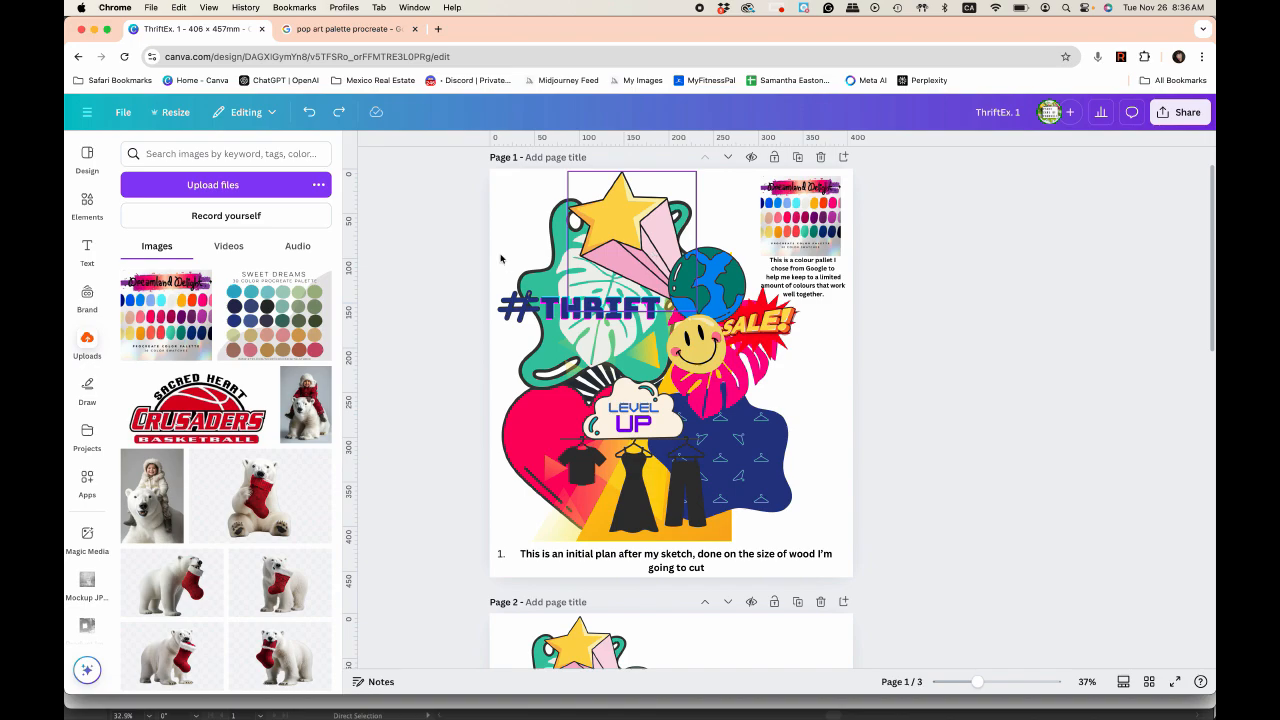
{"action": "scroll", "coordinate": [477, 313], "scroll_direction": "down", "scroll_amount": 8}
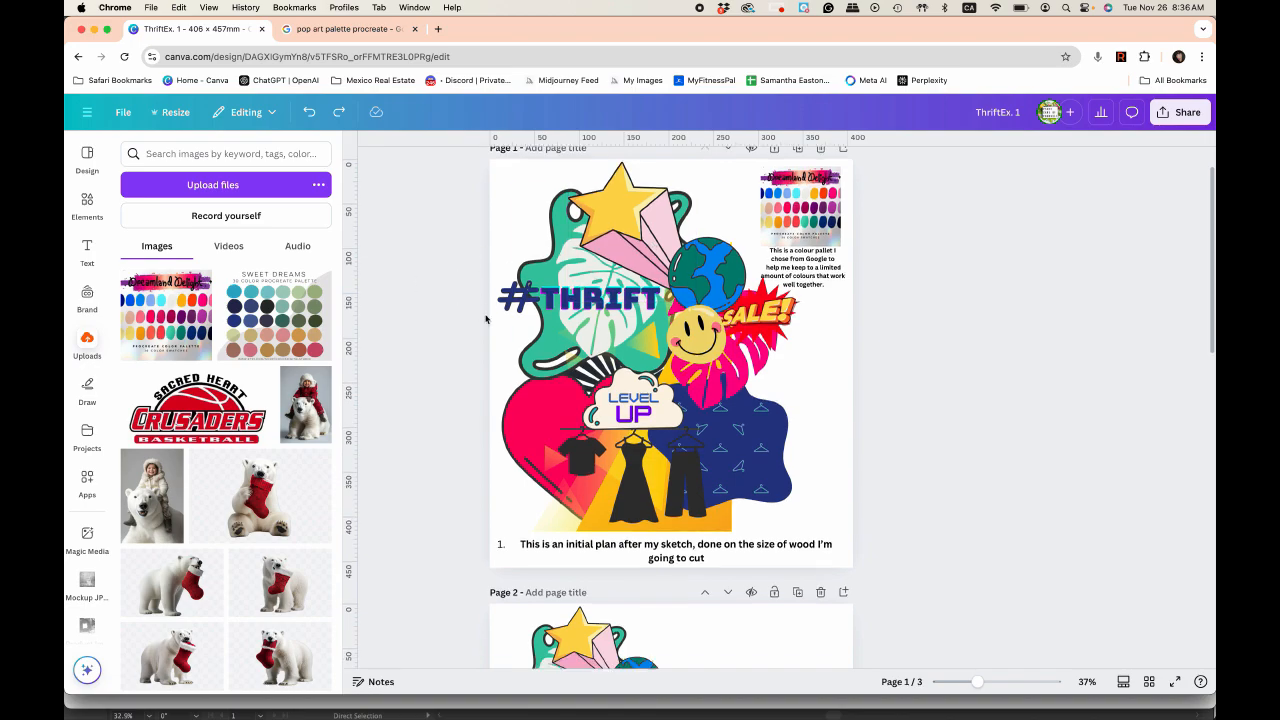
{"action": "scroll", "coordinate": [486, 318], "scroll_direction": "up", "scroll_amount": 8}
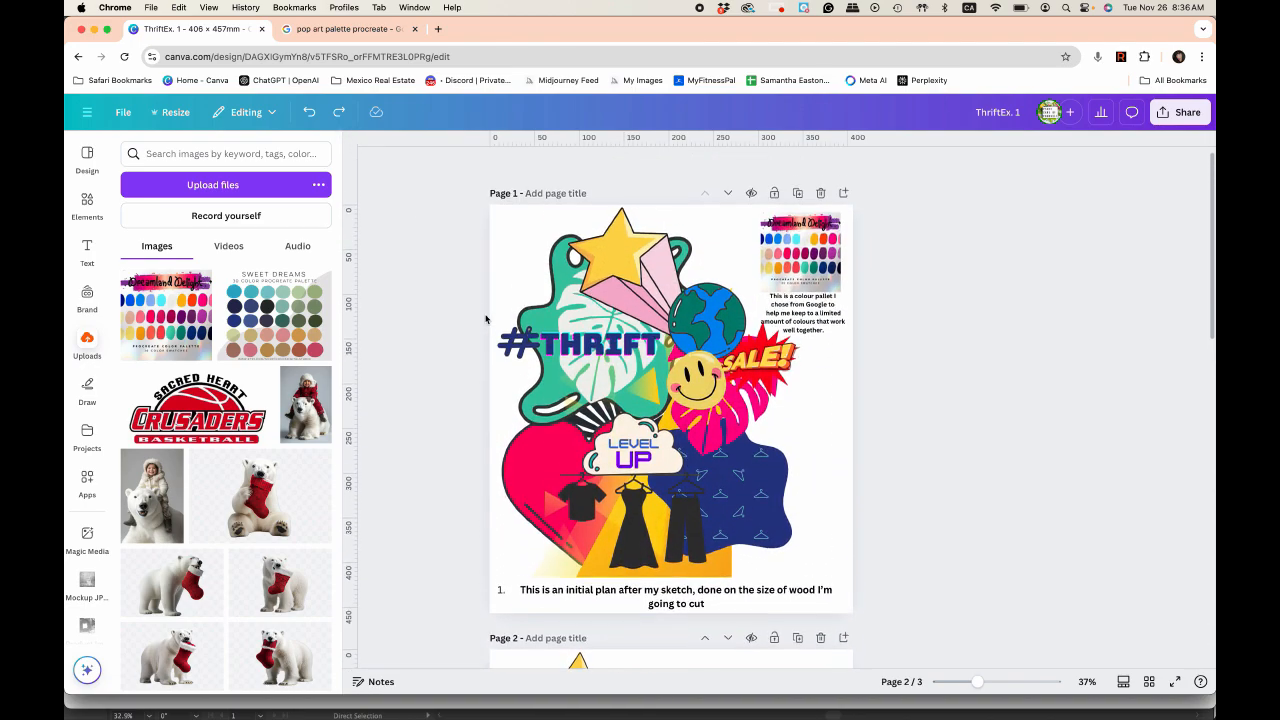
{"action": "left_click_drag", "start_coordinate": [468, 177], "coordinate": [846, 540]}
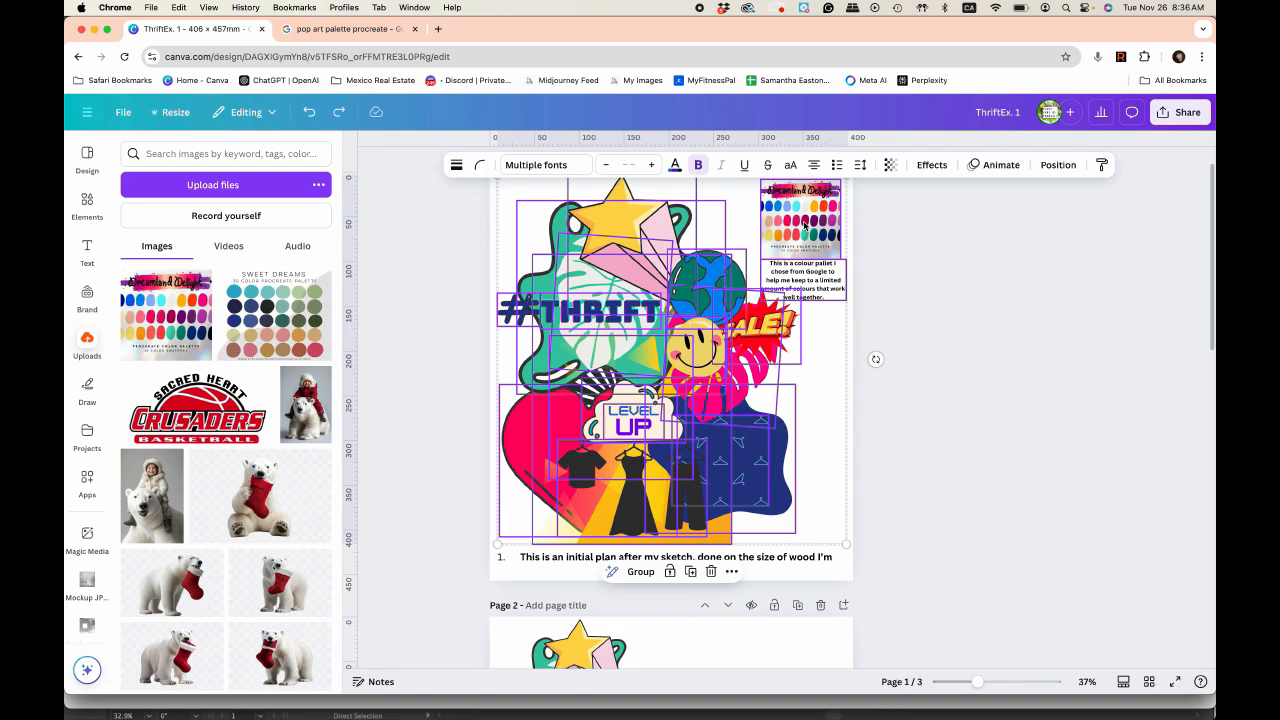
{"action": "left_click", "coordinate": [804, 226]}
{"action": "left_click", "coordinate": [502, 201]}
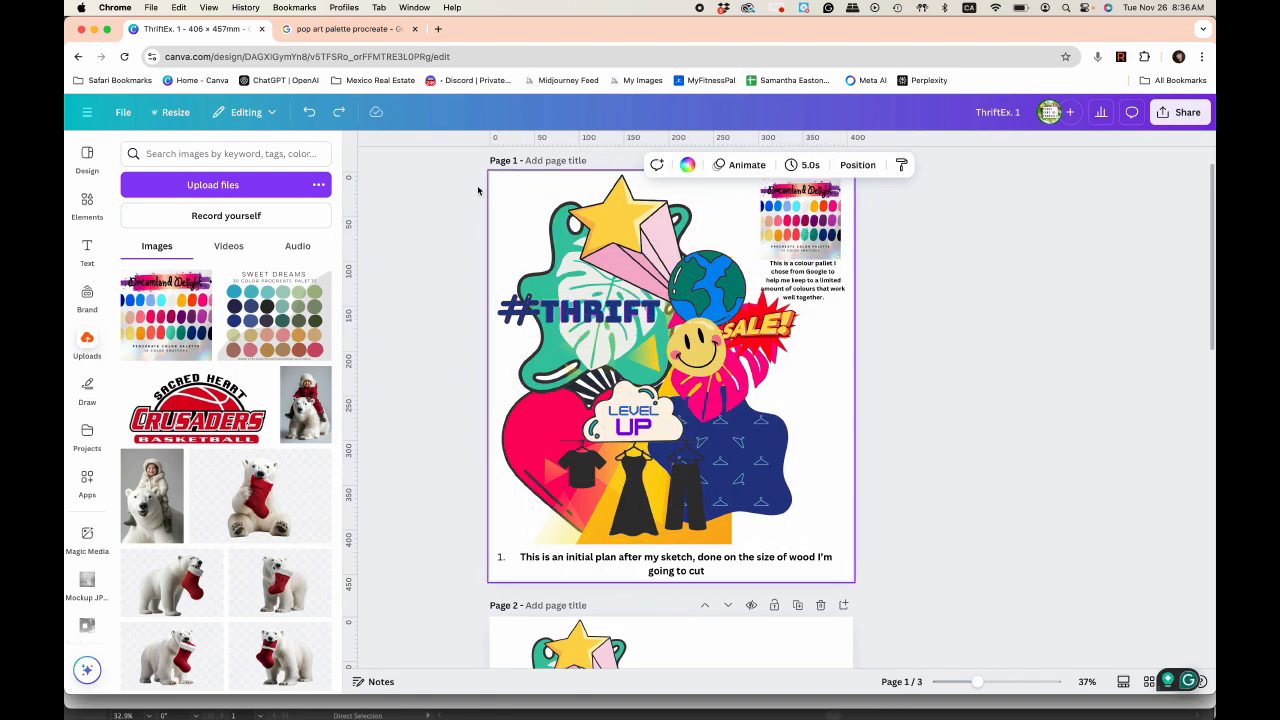
{"action": "left_click_drag", "start_coordinate": [476, 187], "coordinate": [740, 541]}
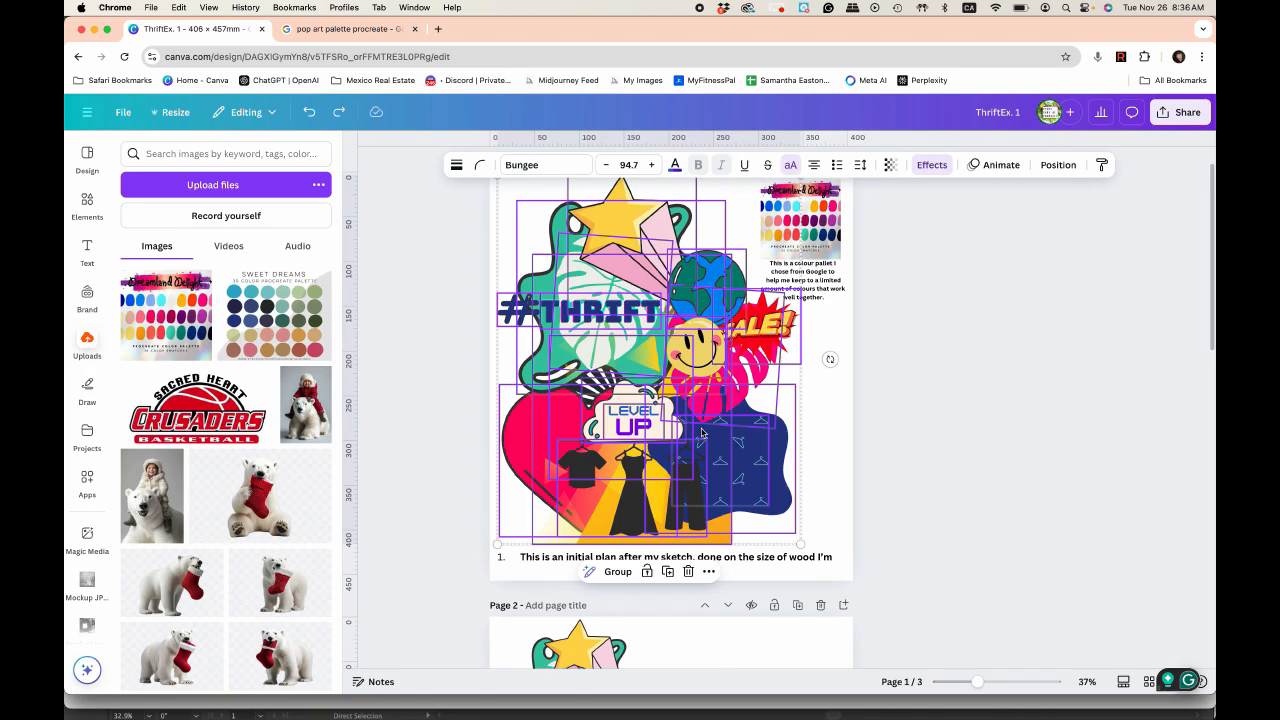
{"action": "key", "text": "super+c"}
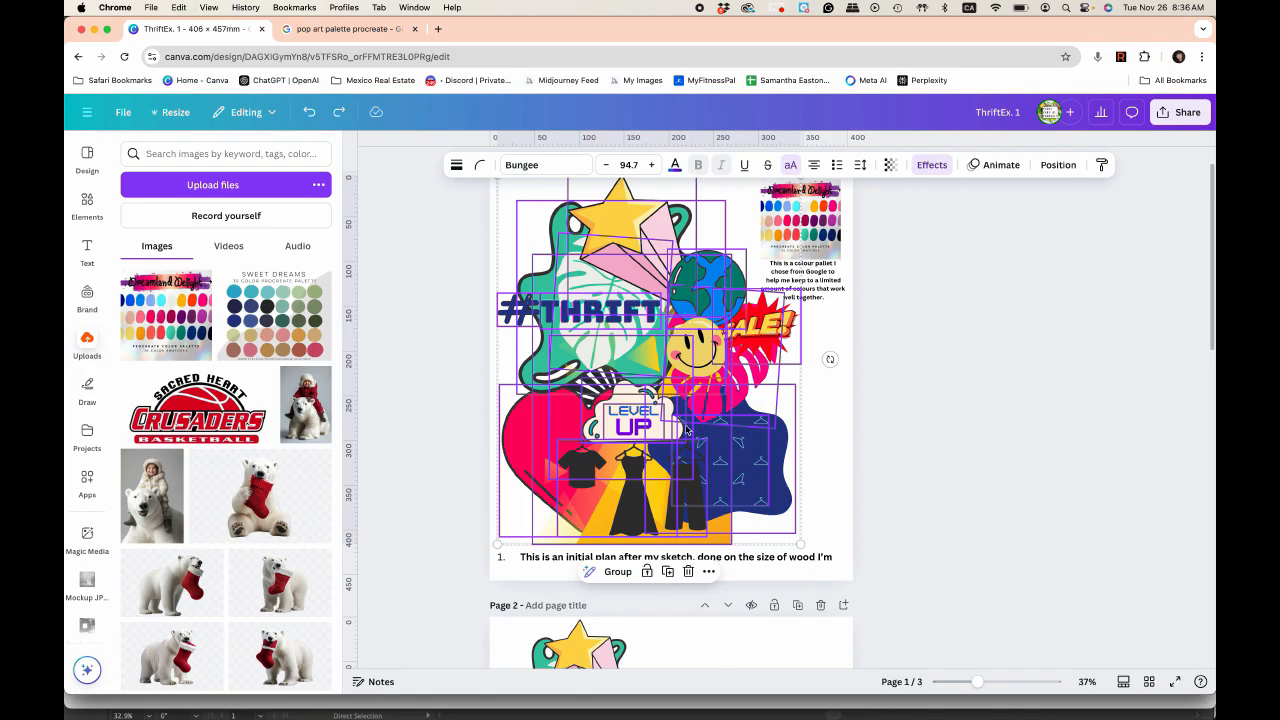
Step: Paste the copied collage on page 2, scale all its images down together, and remove the pasted copy
{"action": "scroll", "coordinate": [711, 455], "scroll_direction": "down", "scroll_amount": 3}
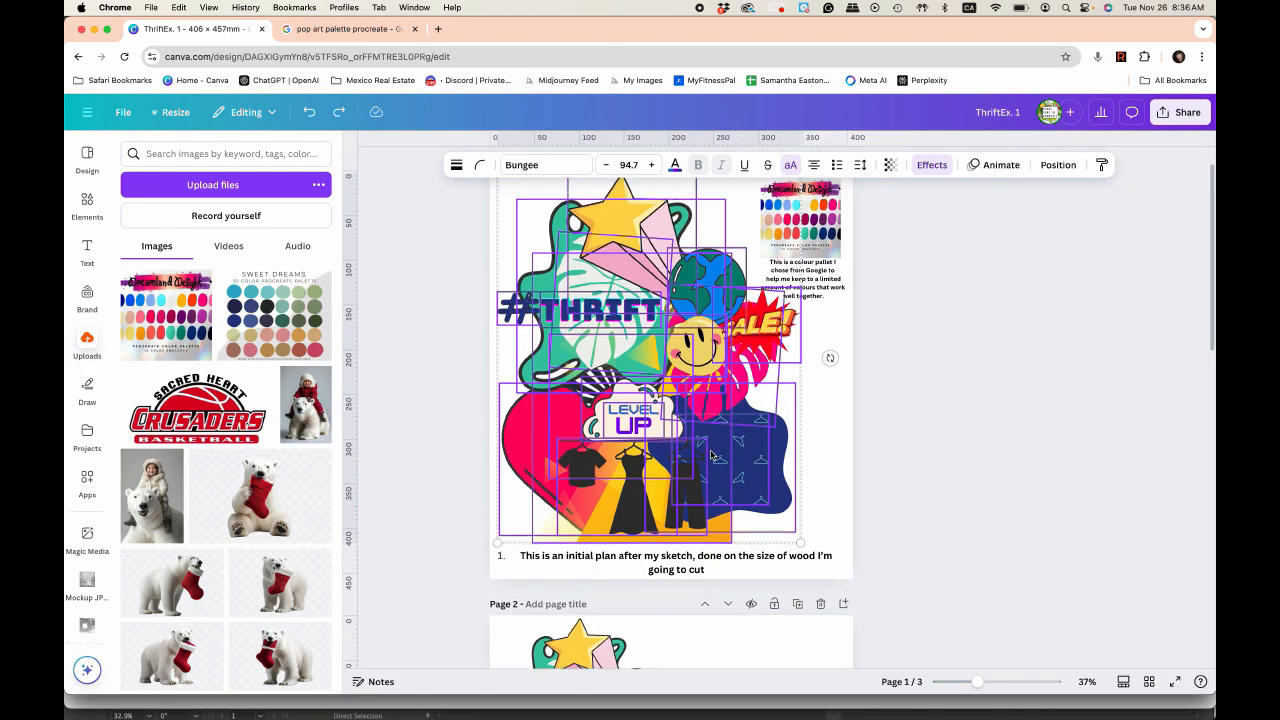
{"action": "scroll", "coordinate": [710, 452], "scroll_direction": "down", "scroll_amount": 10}
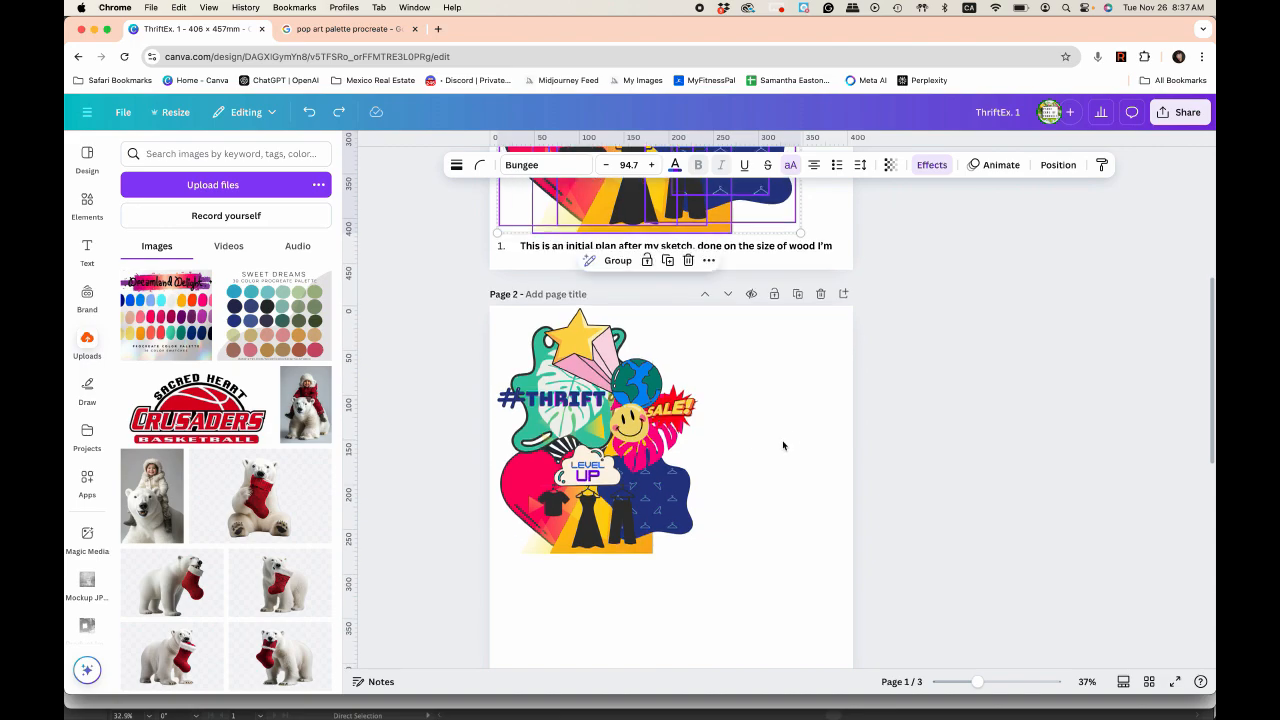
{"action": "scroll", "coordinate": [774, 455], "scroll_direction": "down", "scroll_amount": 5}
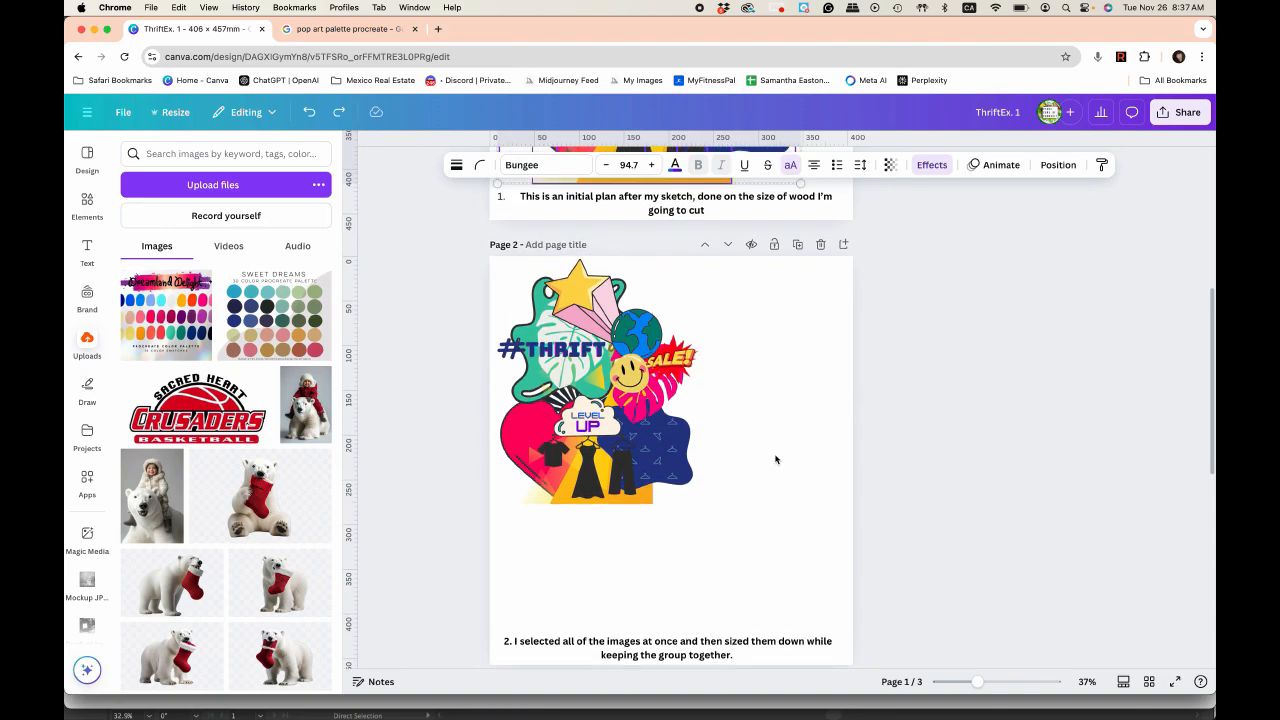
{"action": "key", "text": "super+shift+z"}
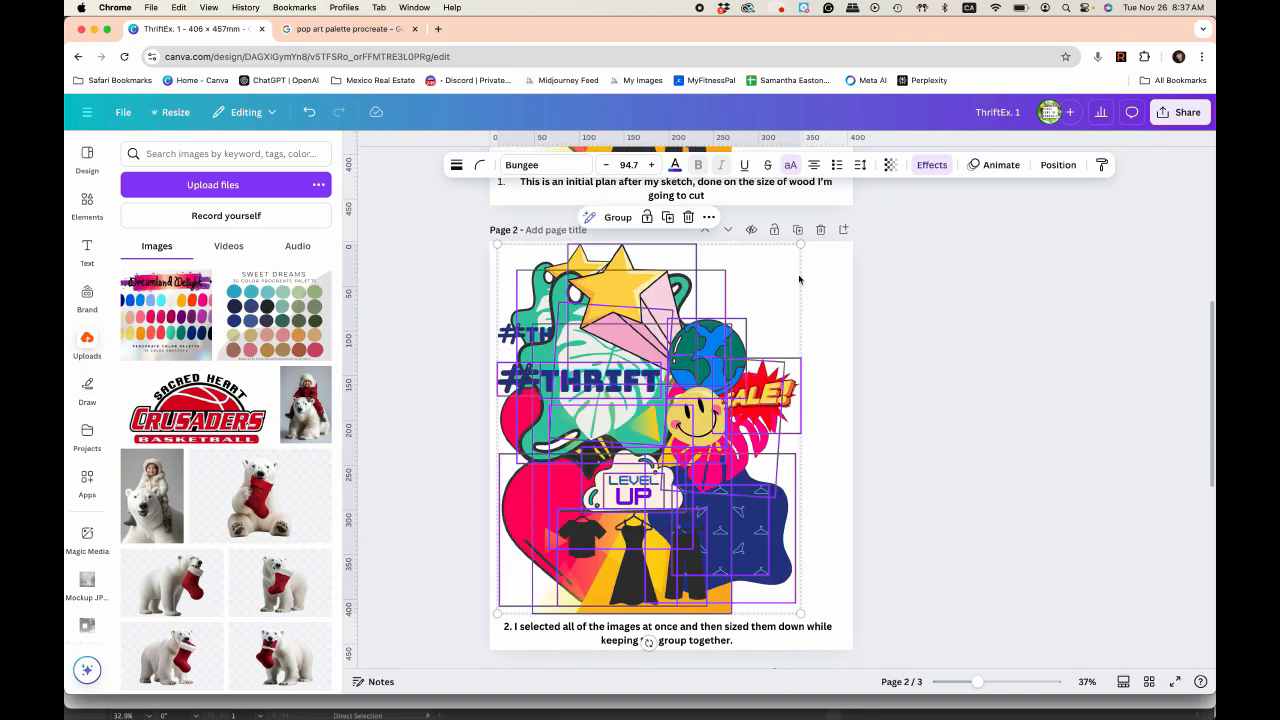
{"action": "left_click_drag", "start_coordinate": [800, 244], "coordinate": [661, 412]}
{"action": "left_click_drag", "start_coordinate": [570, 584], "coordinate": [577, 414]}
{"action": "left_click_drag", "start_coordinate": [669, 441], "coordinate": [701, 472]}
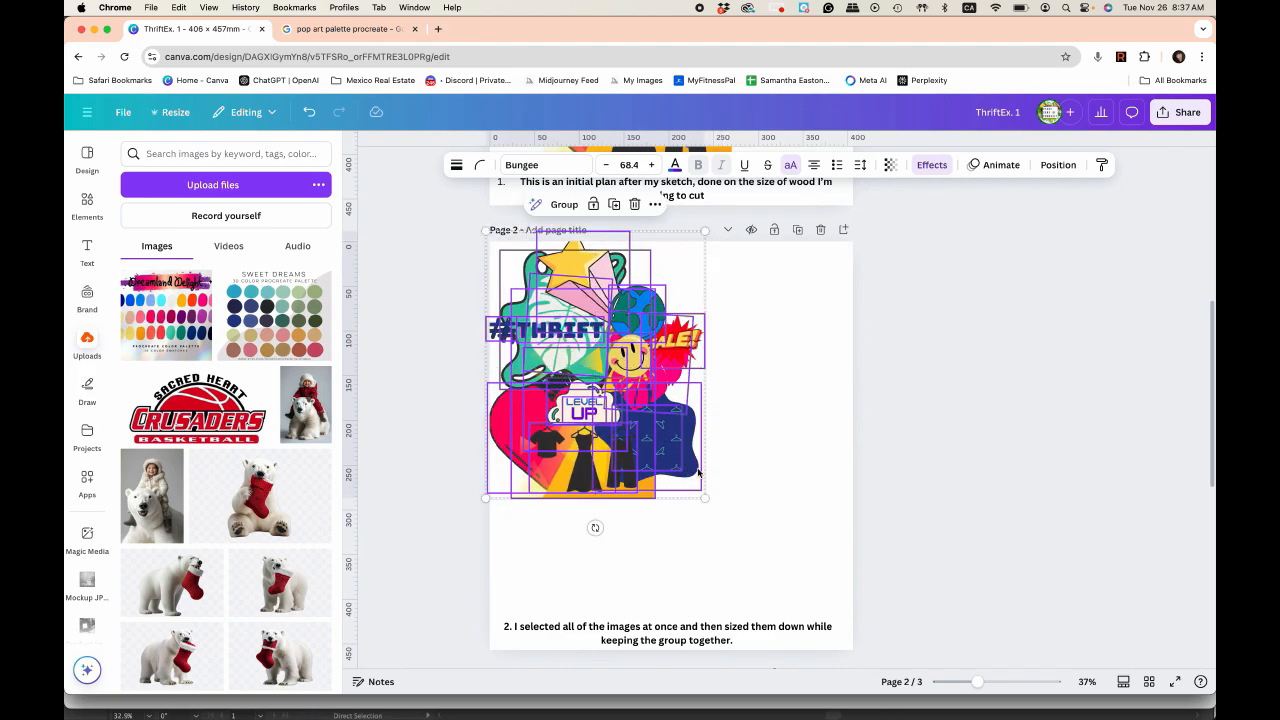
{"action": "scroll", "coordinate": [698, 473], "scroll_direction": "down", "scroll_amount": 1}
{"action": "scroll", "coordinate": [698, 473], "scroll_direction": "down", "scroll_amount": 1}
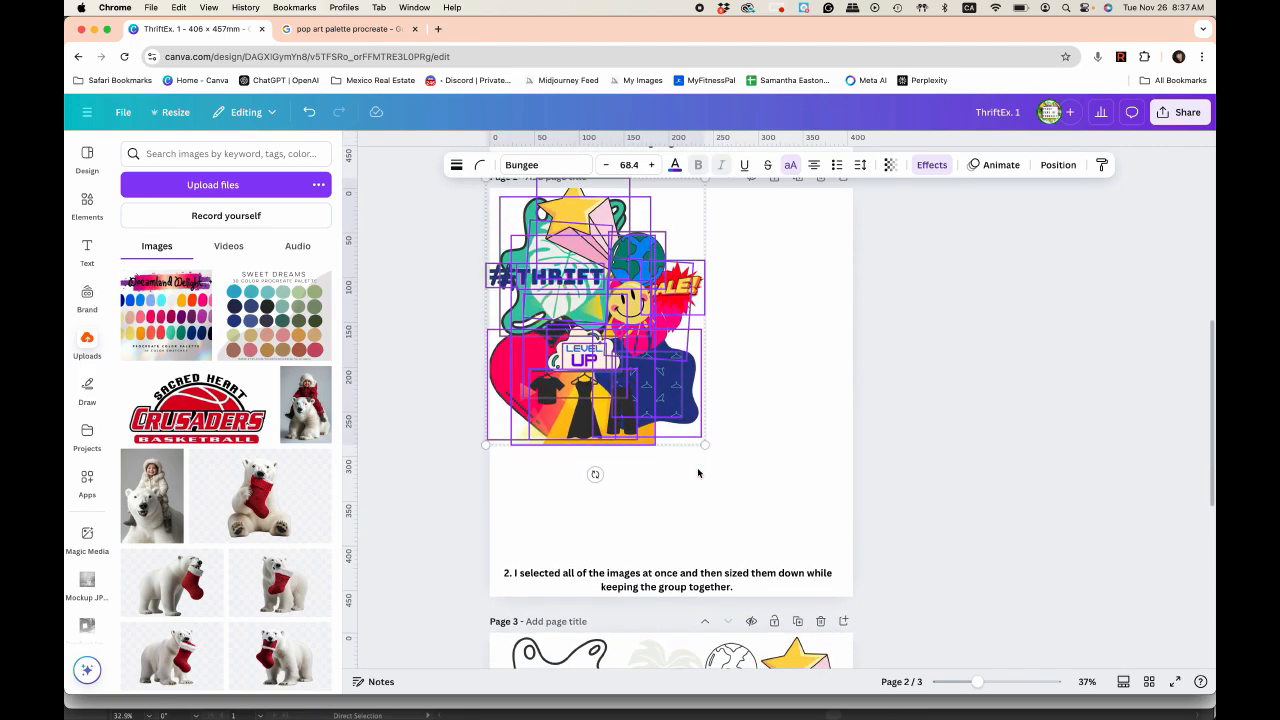
{"action": "scroll", "coordinate": [698, 473], "scroll_direction": "down", "scroll_amount": 1}
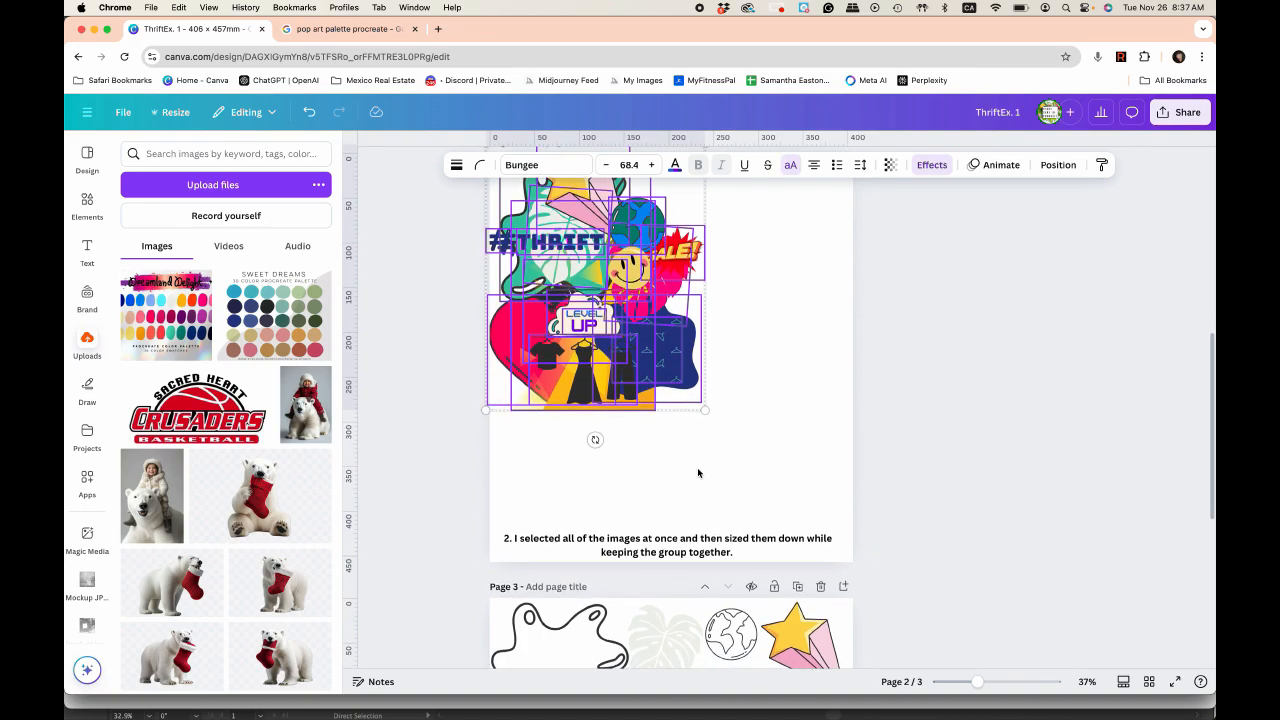
{"action": "left_click", "coordinate": [697, 467]}
Step: Copy the small collage from page 2 and paste it onto a new blank page after page 3
{"action": "scroll", "coordinate": [697, 467], "scroll_direction": "down", "scroll_amount": 3}
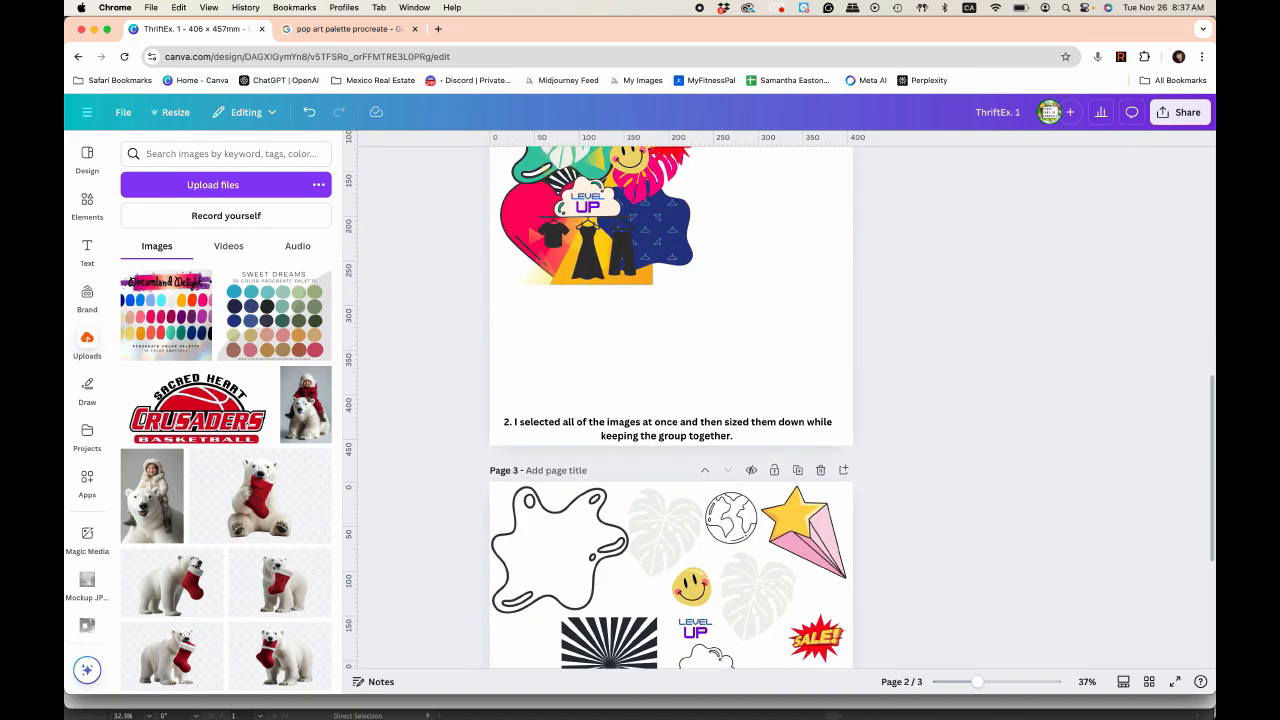
{"action": "scroll", "coordinate": [697, 467], "scroll_direction": "up", "scroll_amount": 3}
{"action": "scroll", "coordinate": [505, 220], "scroll_direction": "up", "scroll_amount": 1}
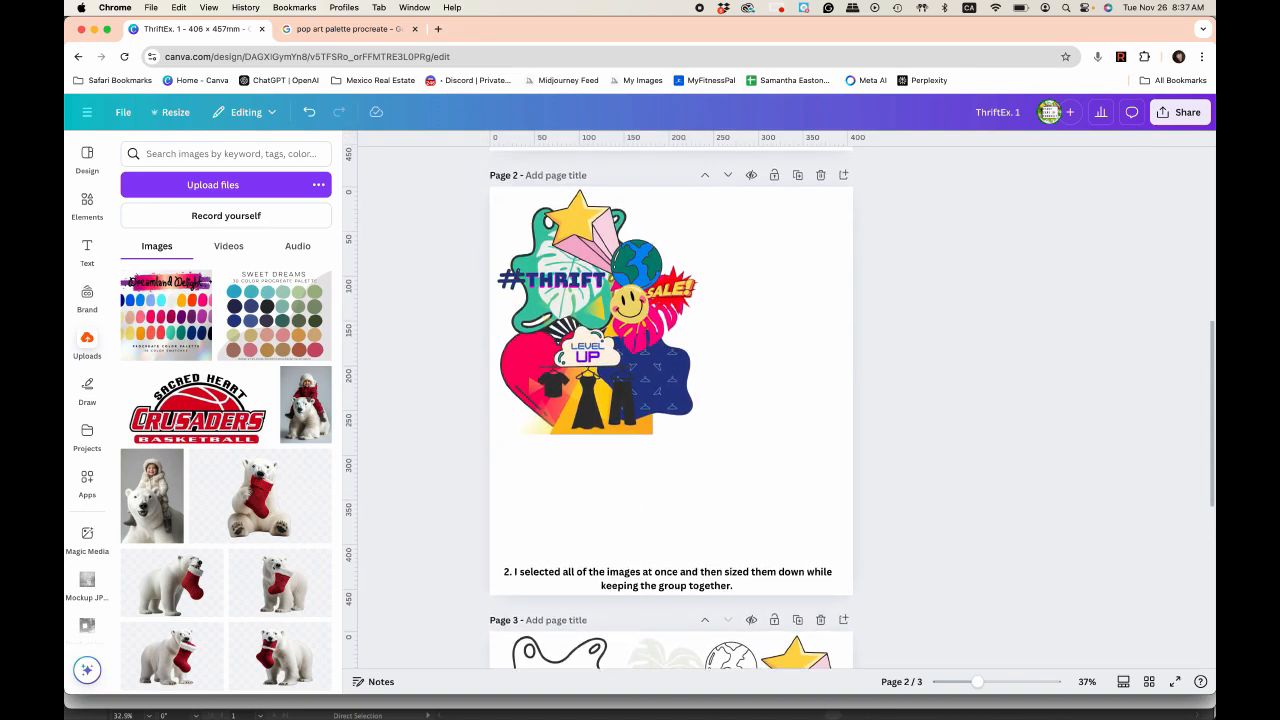
{"action": "left_click_drag", "start_coordinate": [470, 192], "coordinate": [720, 472]}
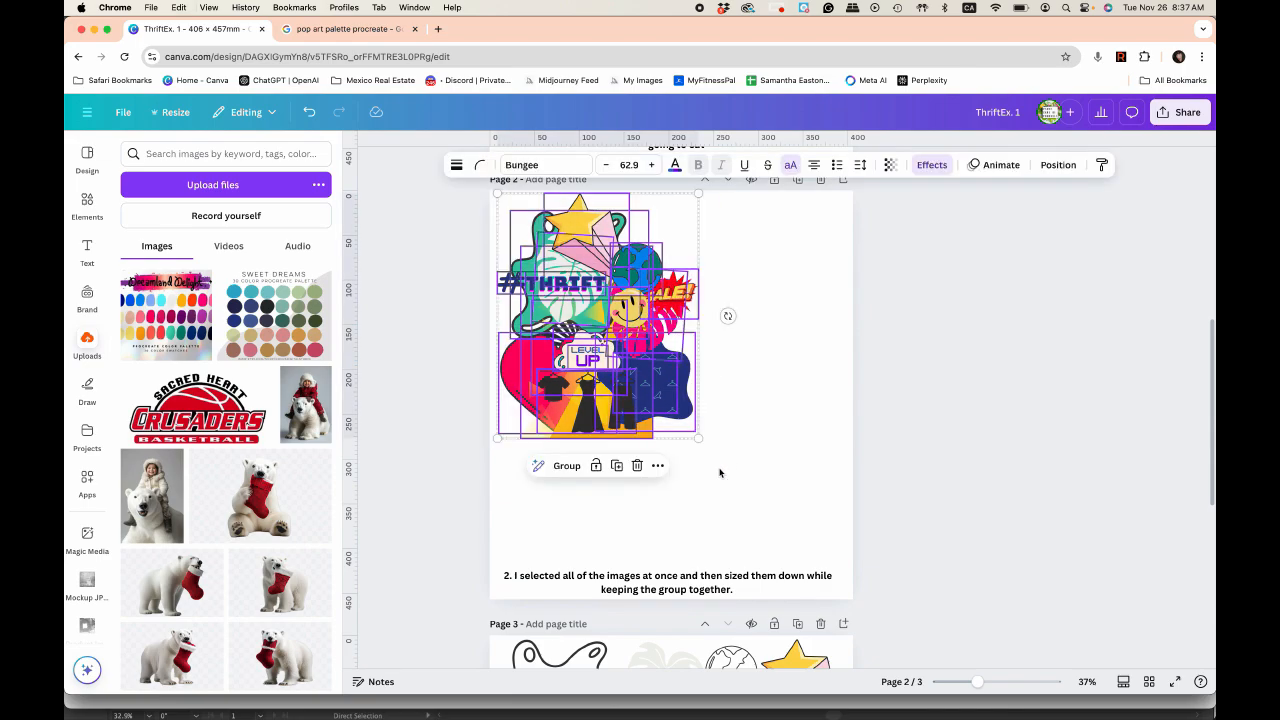
{"action": "scroll", "coordinate": [720, 472], "scroll_direction": "down", "scroll_amount": 8}
{"action": "scroll", "coordinate": [720, 472], "scroll_direction": "down", "scroll_amount": 1}
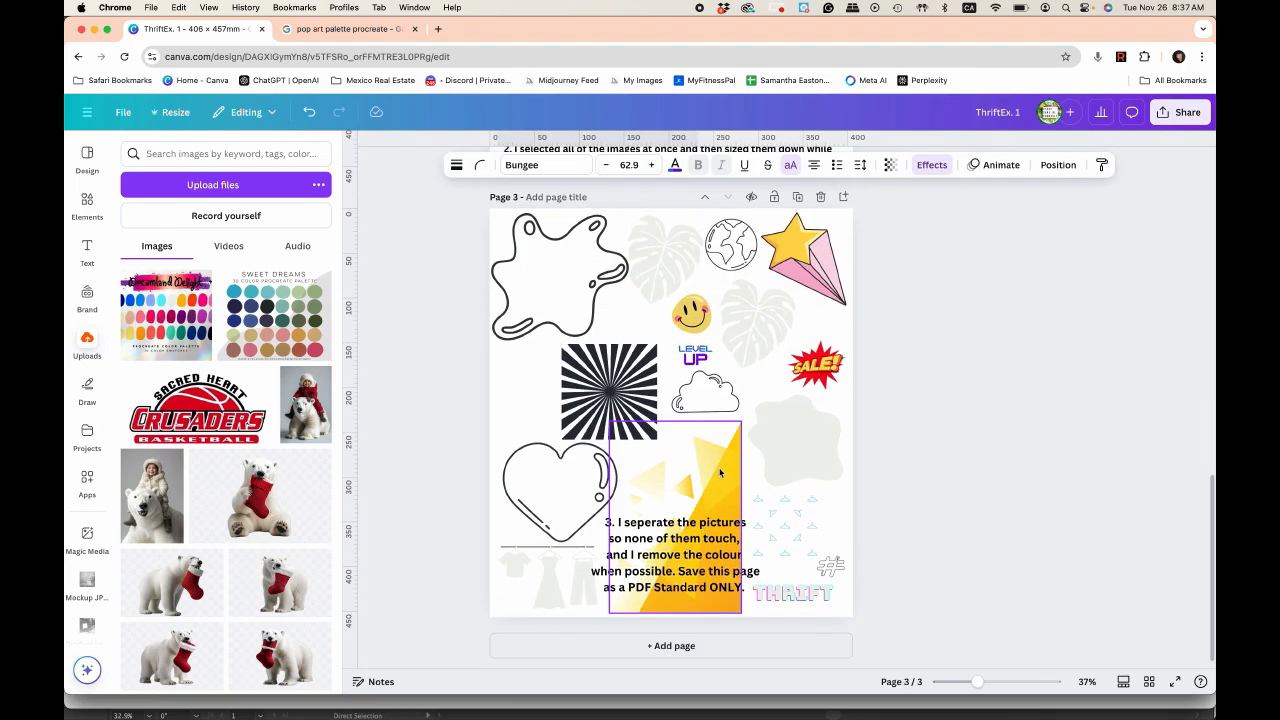
{"action": "left_click", "coordinate": [671, 646]}
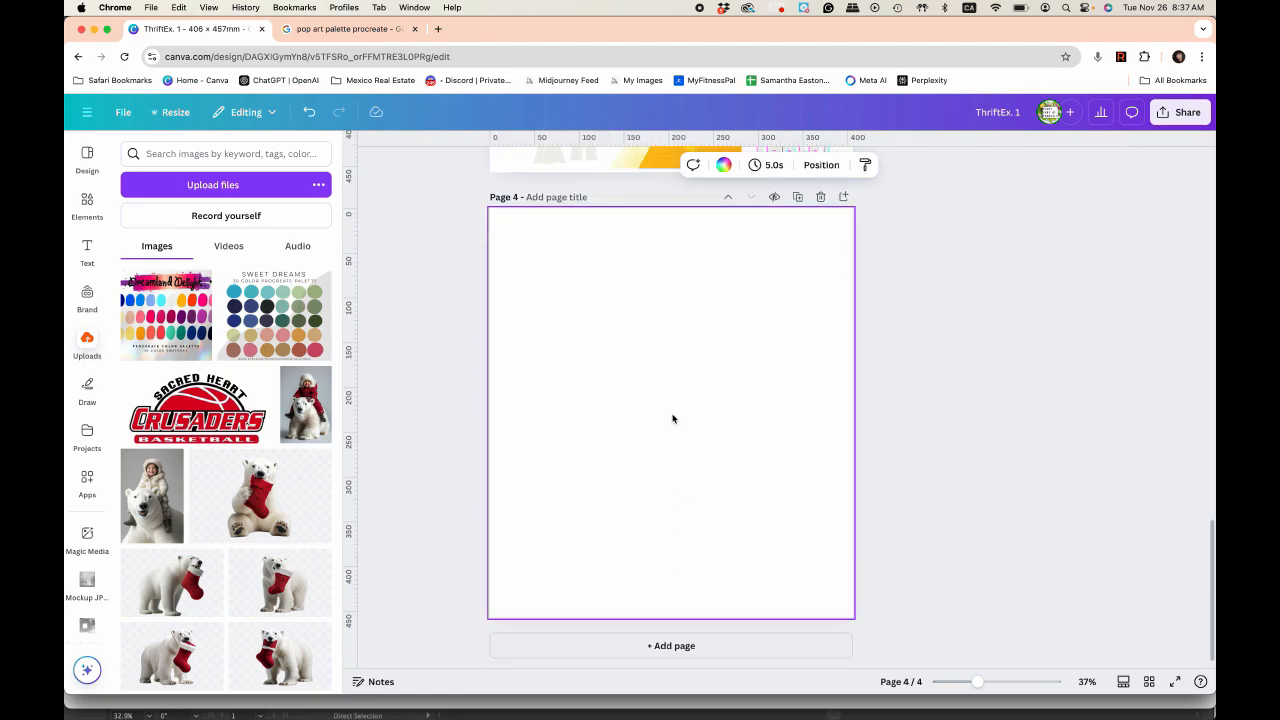
{"action": "key", "text": "ctrl+v"}
{"action": "key", "text": "Escape"}
Step: Move the star, globe, white monstera leaf and SALE! burst out of the page 4 collage into the empty space beside it
{"action": "left_click_drag", "start_coordinate": [579, 260], "coordinate": [788, 253]}
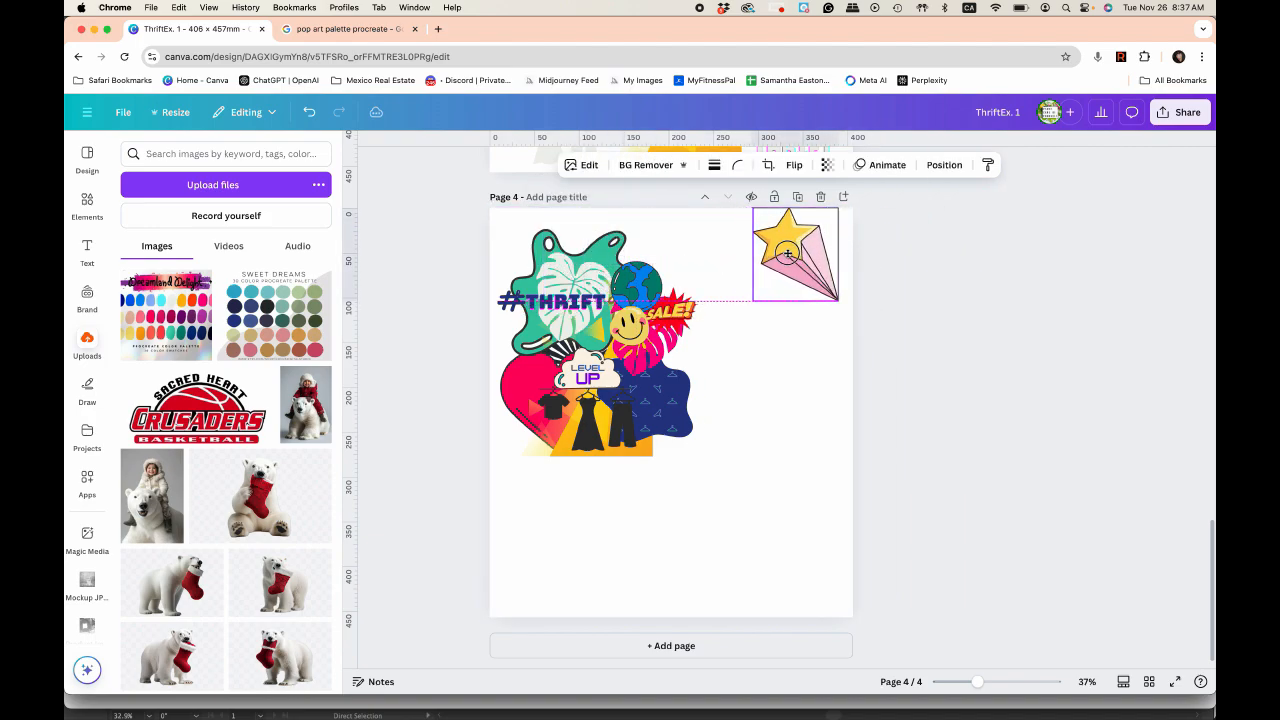
{"action": "left_click_drag", "start_coordinate": [557, 272], "coordinate": [777, 323]}
{"action": "left_click_drag", "start_coordinate": [636, 287], "coordinate": [718, 246]}
{"action": "left_click", "coordinate": [570, 253]}
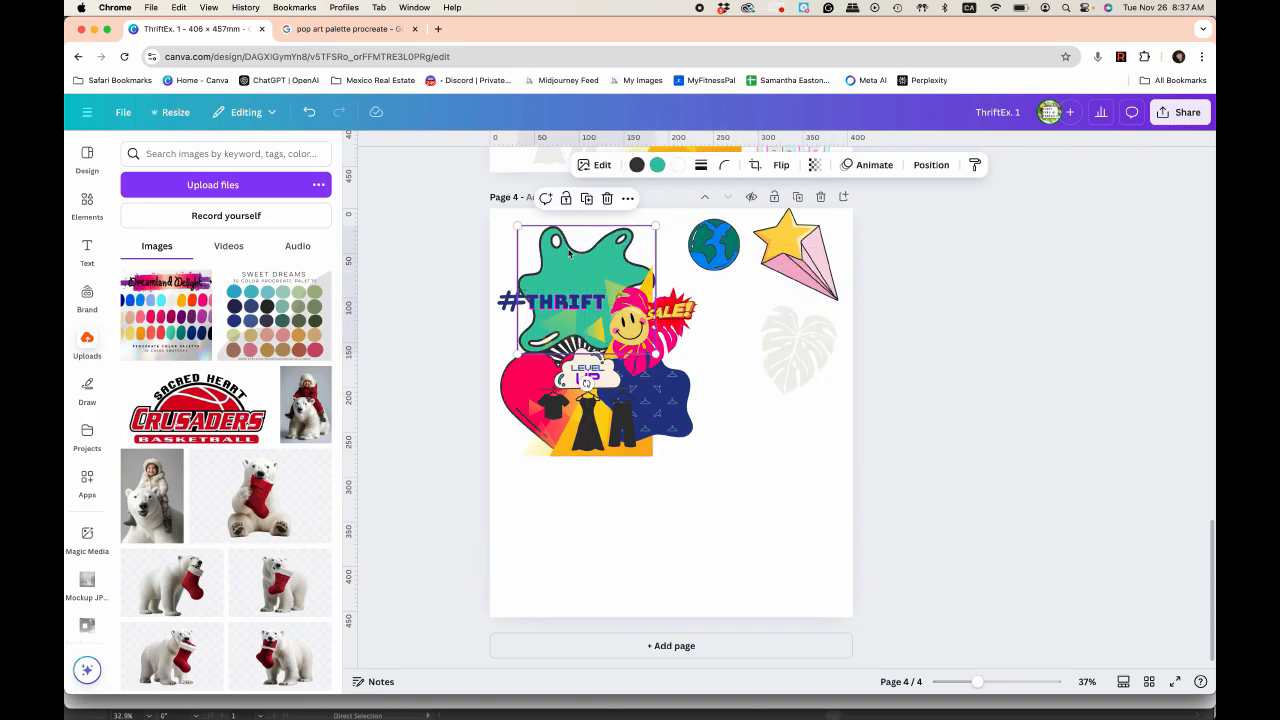
{"action": "left_click_drag", "start_coordinate": [682, 314], "coordinate": [741, 305]}
Step: Compare the partly separated graphics with the finished layout on page 3, and delete page 4
{"action": "scroll", "coordinate": [622, 374], "scroll_direction": "up", "scroll_amount": 10}
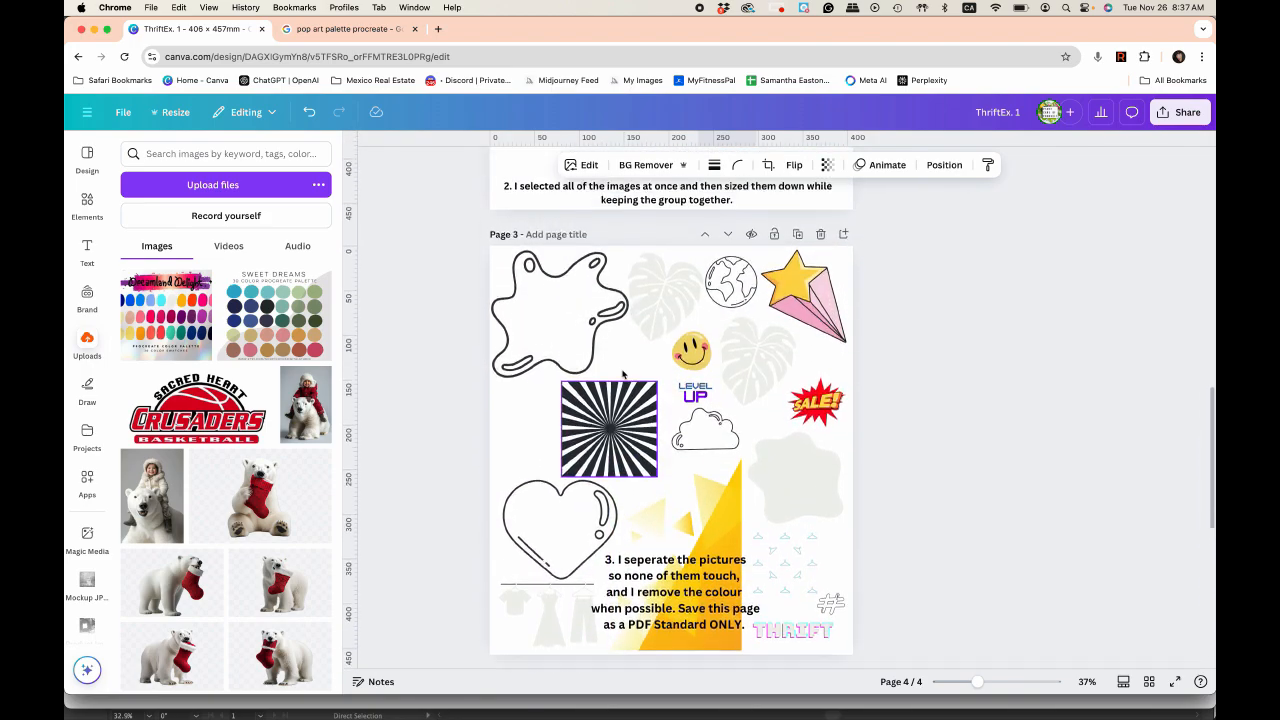
{"action": "scroll", "coordinate": [532, 318], "scroll_direction": "down", "scroll_amount": 1}
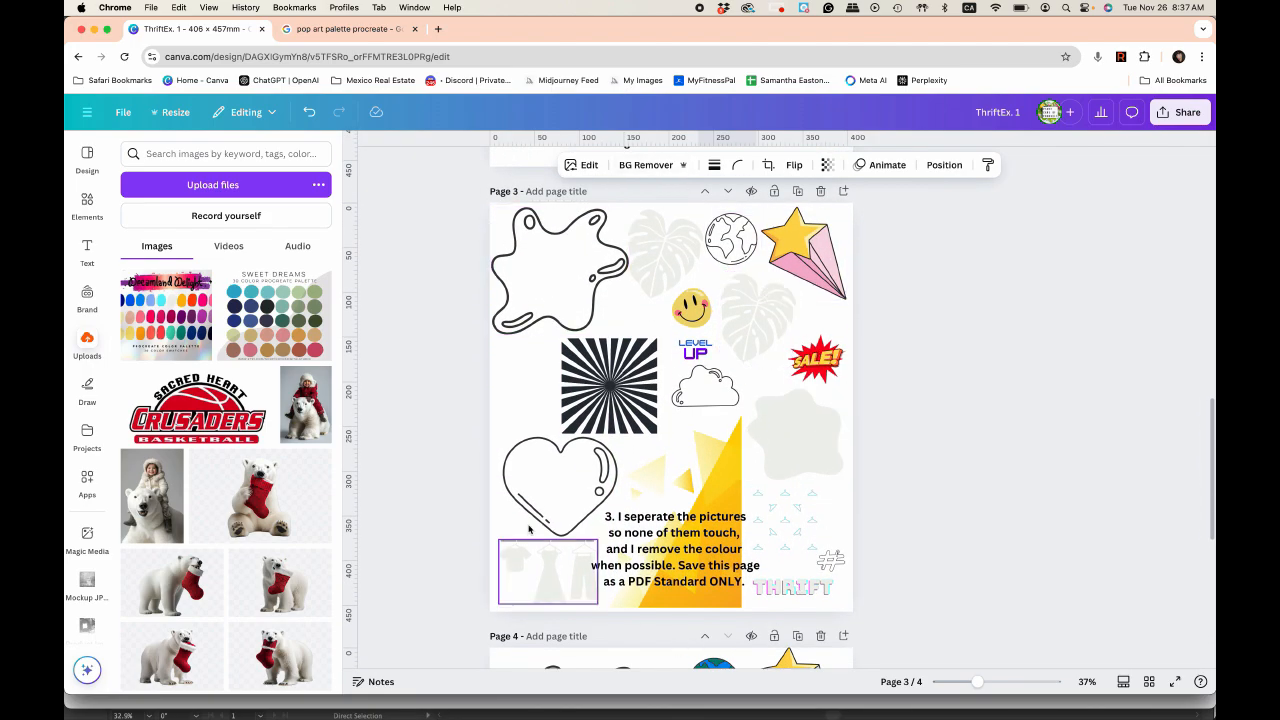
{"action": "scroll", "coordinate": [768, 453], "scroll_direction": "down", "scroll_amount": 10}
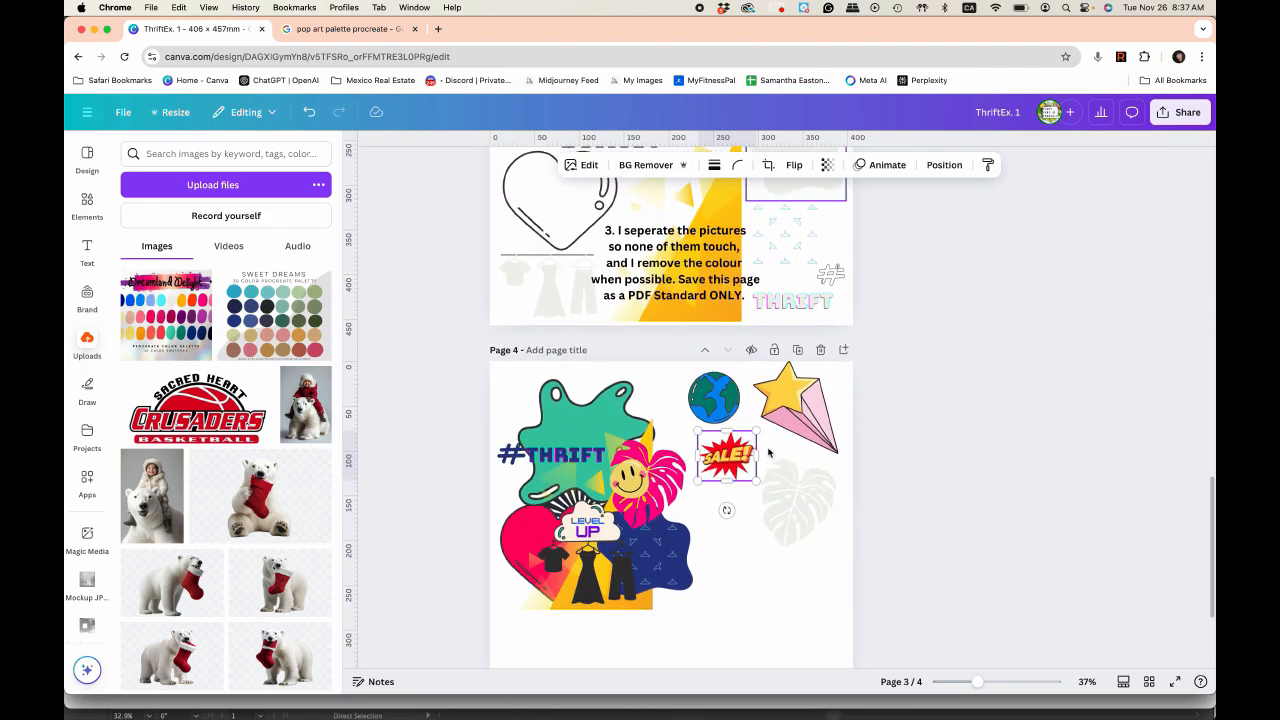
{"action": "scroll", "coordinate": [768, 453], "scroll_direction": "up", "scroll_amount": 1}
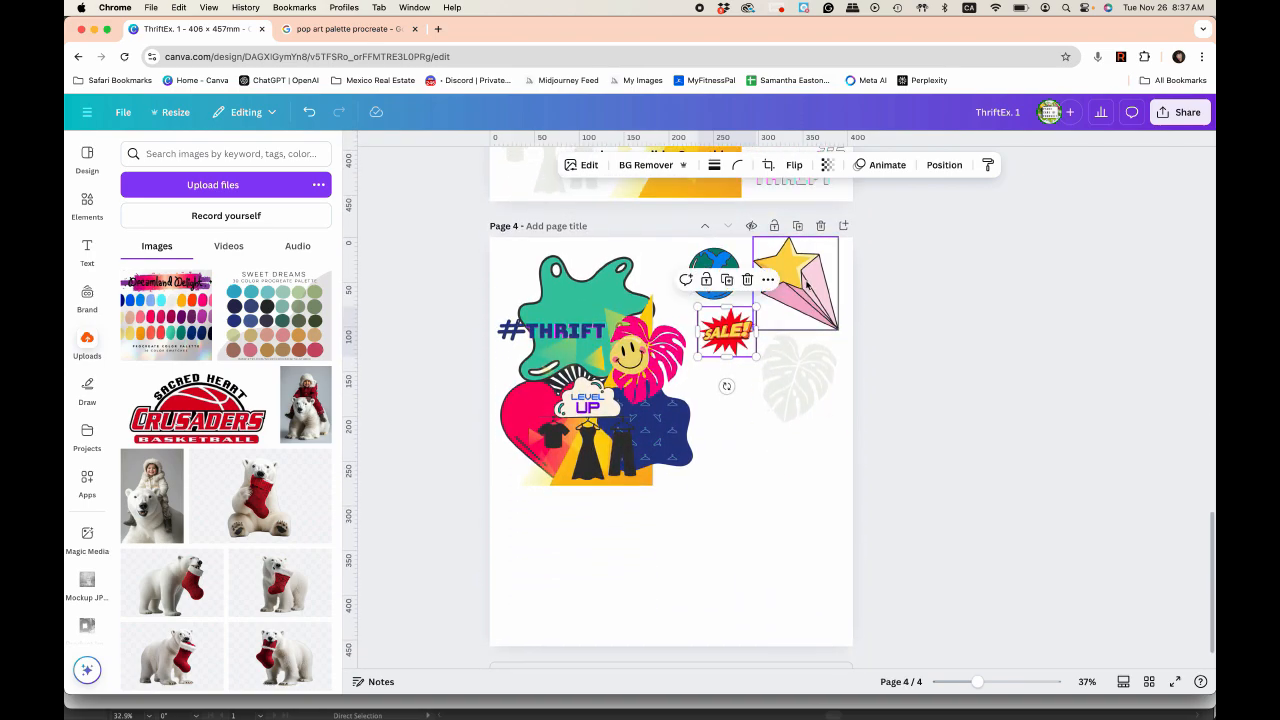
{"action": "left_click", "coordinate": [820, 227]}
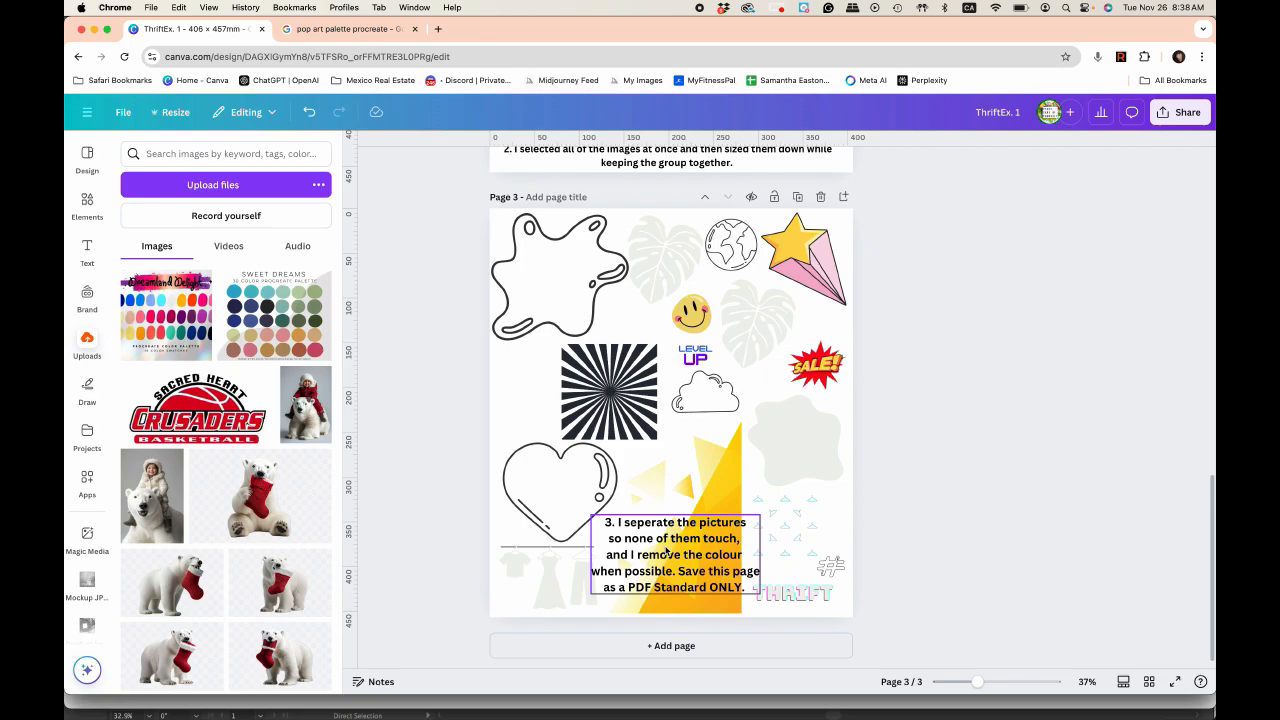
Step: Set up the design download as PDF Standard with only page 3 included
{"action": "left_click", "coordinate": [1178, 112]}
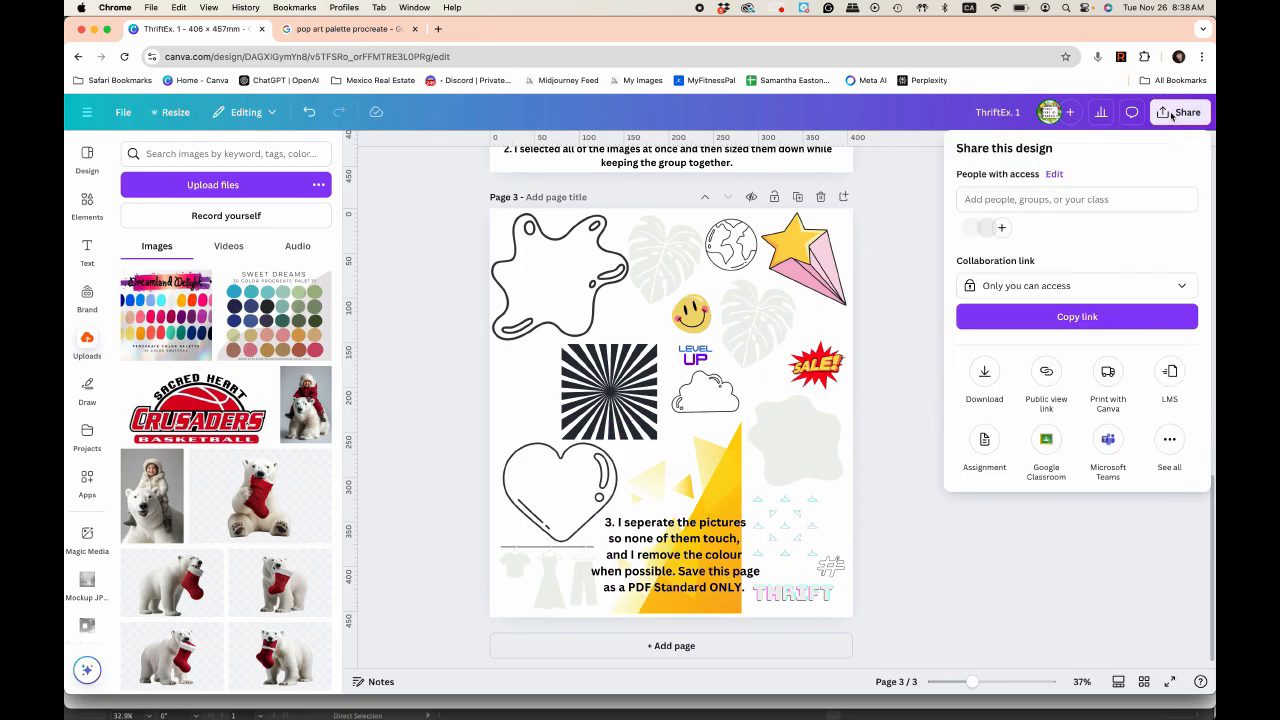
{"action": "left_click", "coordinate": [983, 377]}
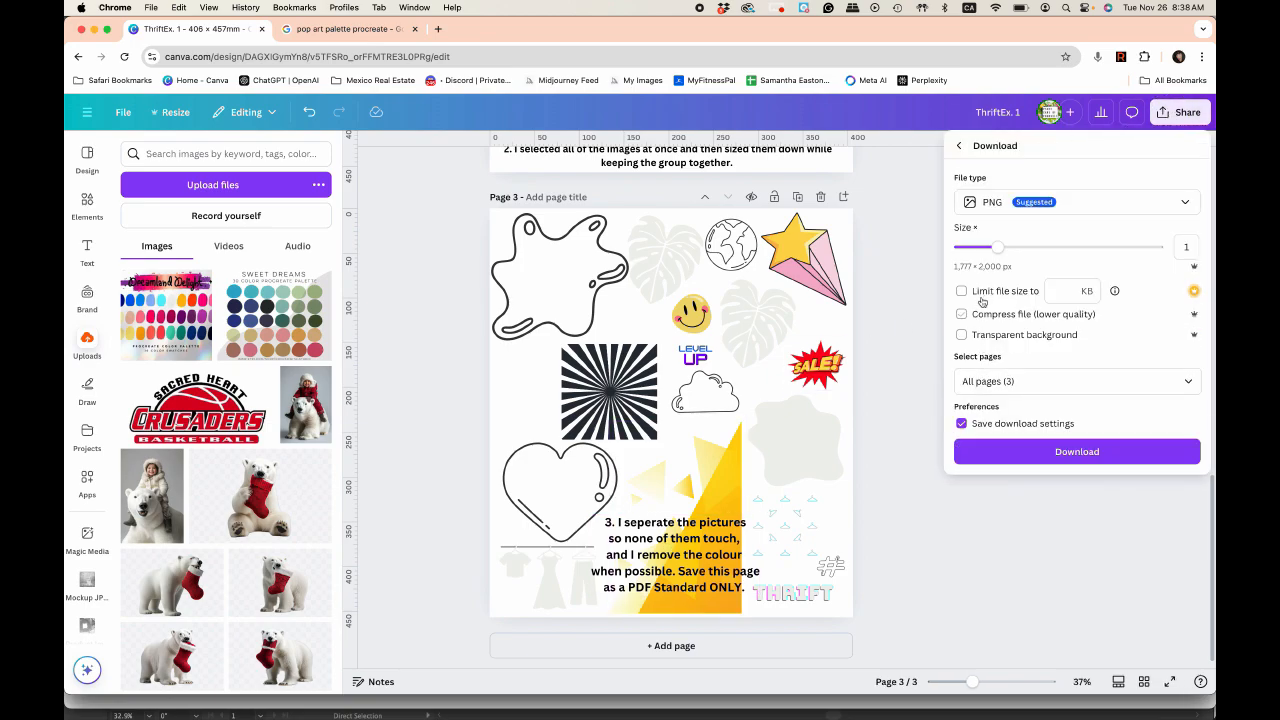
{"action": "left_click", "coordinate": [988, 204]}
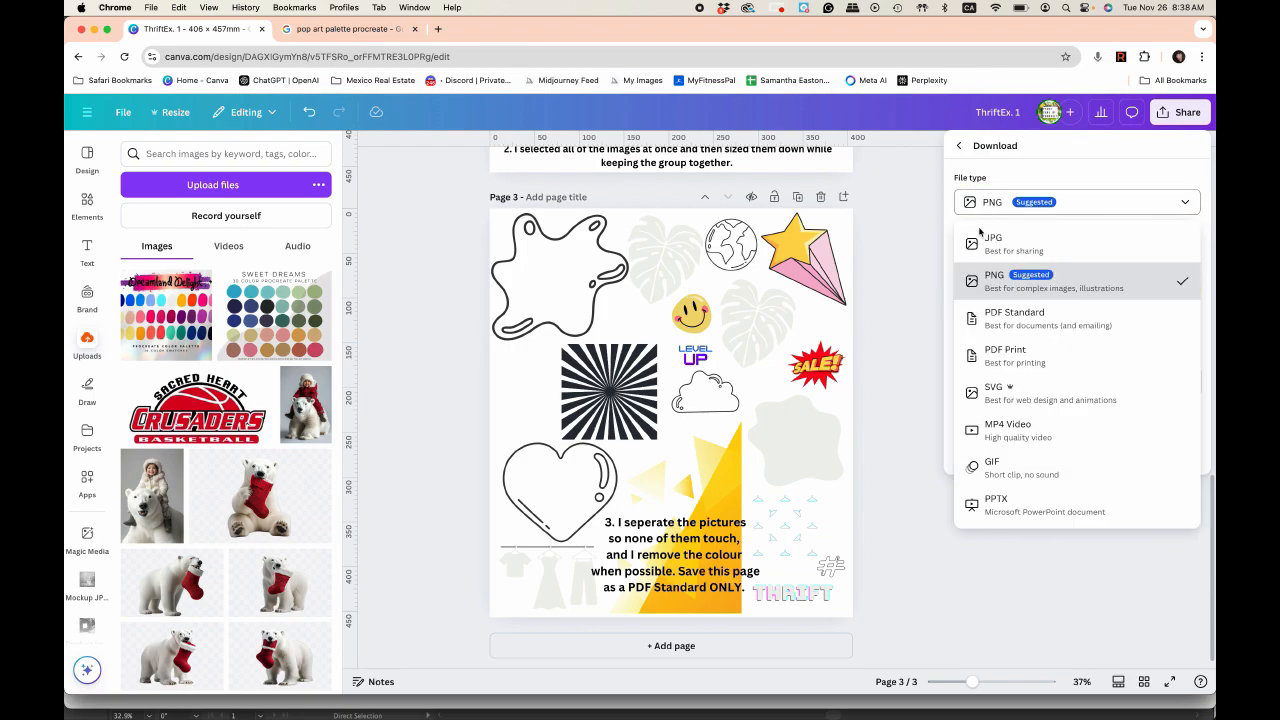
{"action": "left_click", "coordinate": [995, 318]}
{"action": "left_click", "coordinate": [995, 292]}
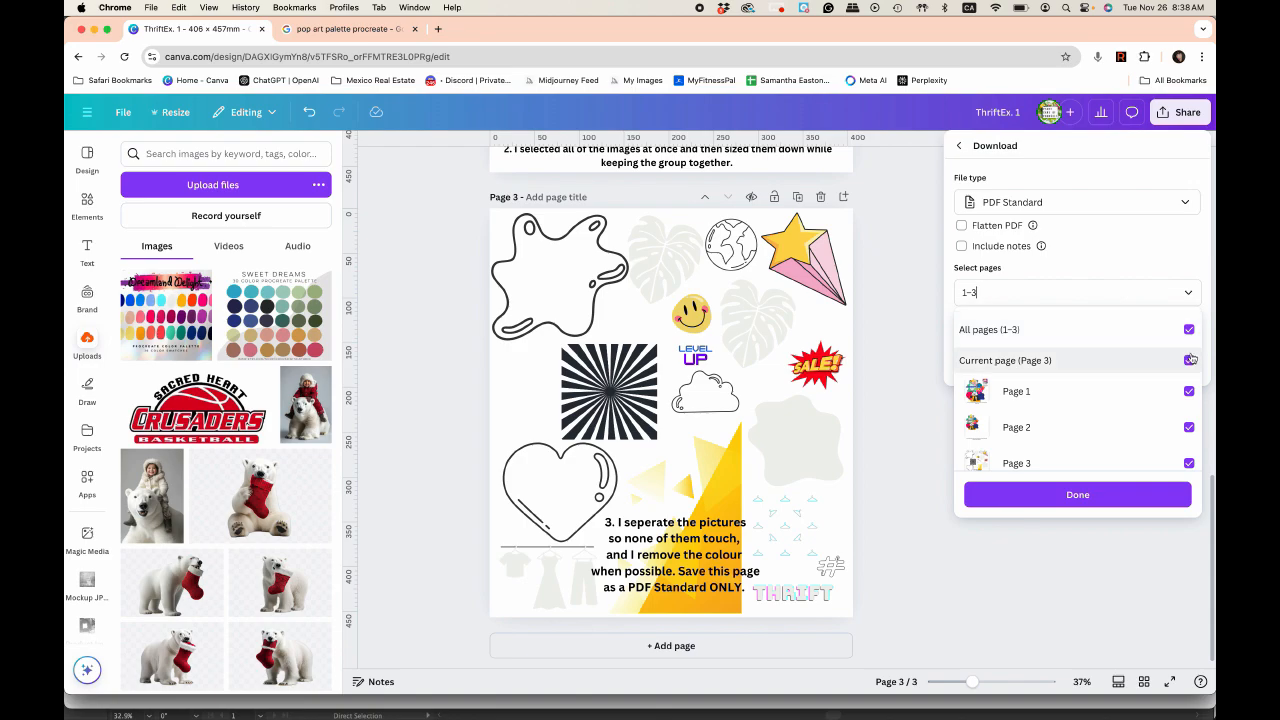
{"action": "left_click", "coordinate": [1189, 391]}
{"action": "left_click", "coordinate": [1188, 426]}
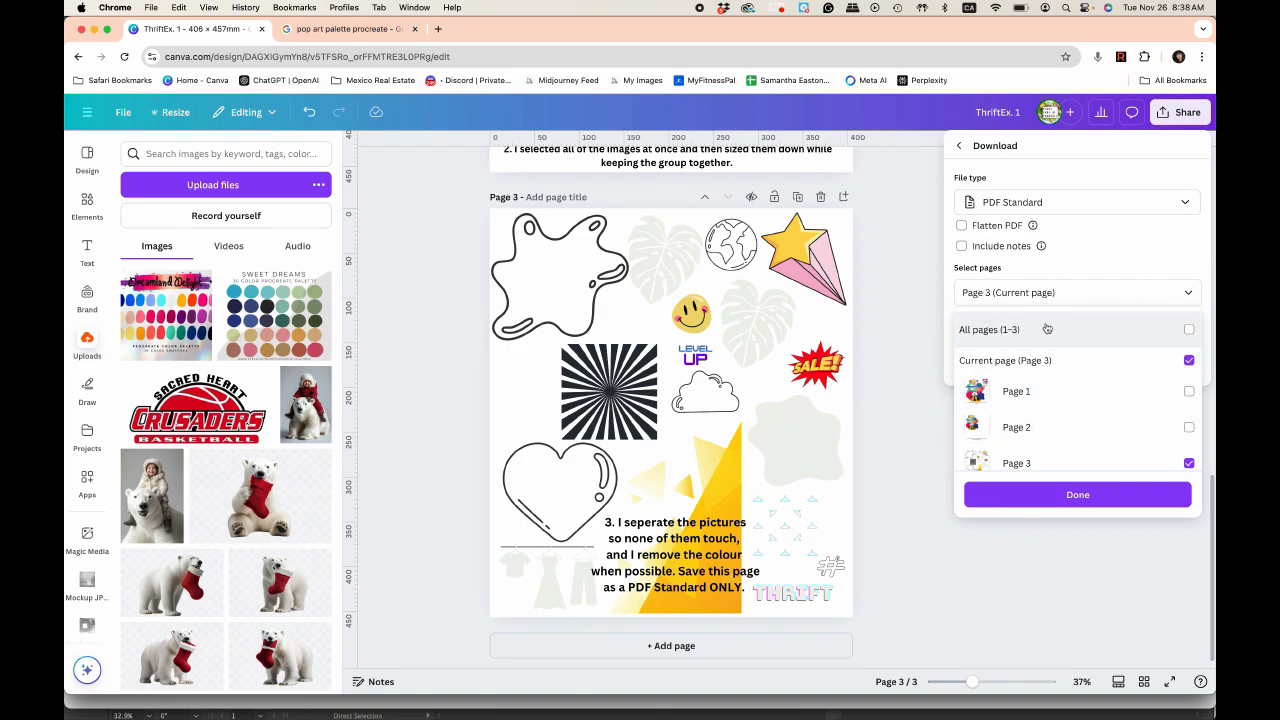
{"action": "left_click", "coordinate": [1053, 495]}
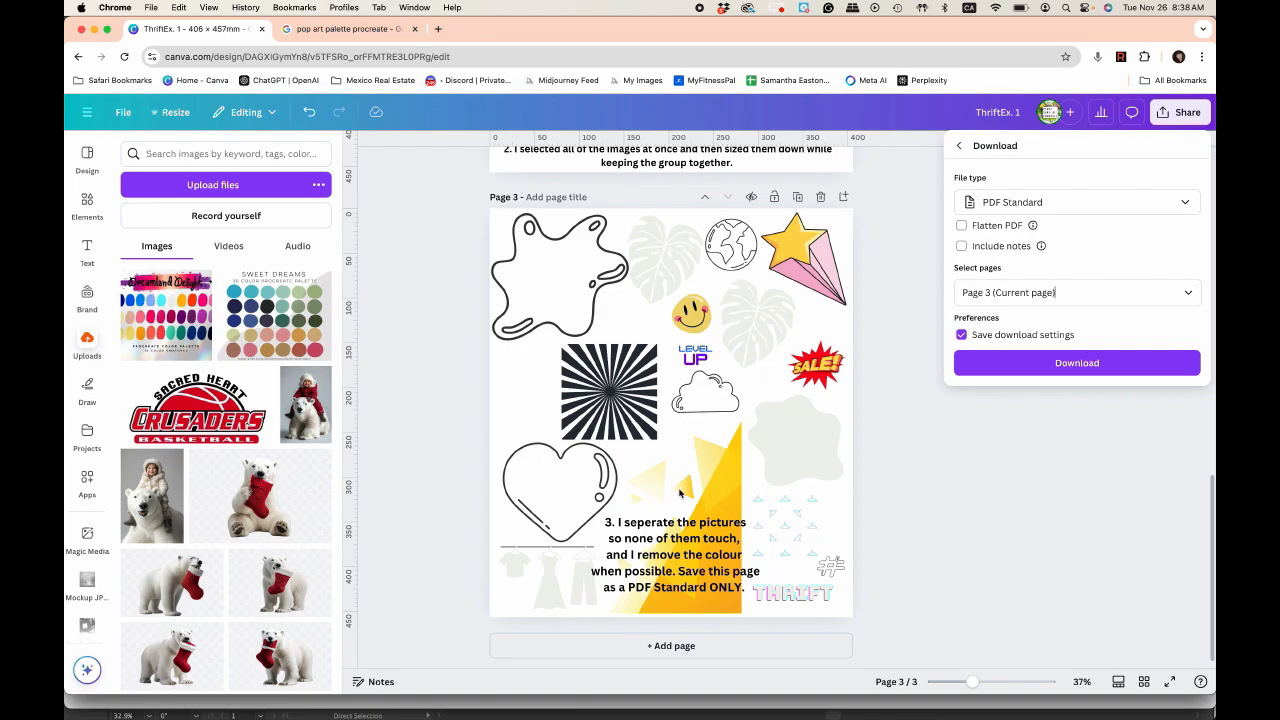
Step: Switch to the other Chrome window showing the shared Art Door Design template
{"action": "mouse_move", "coordinate": [770, 708]}
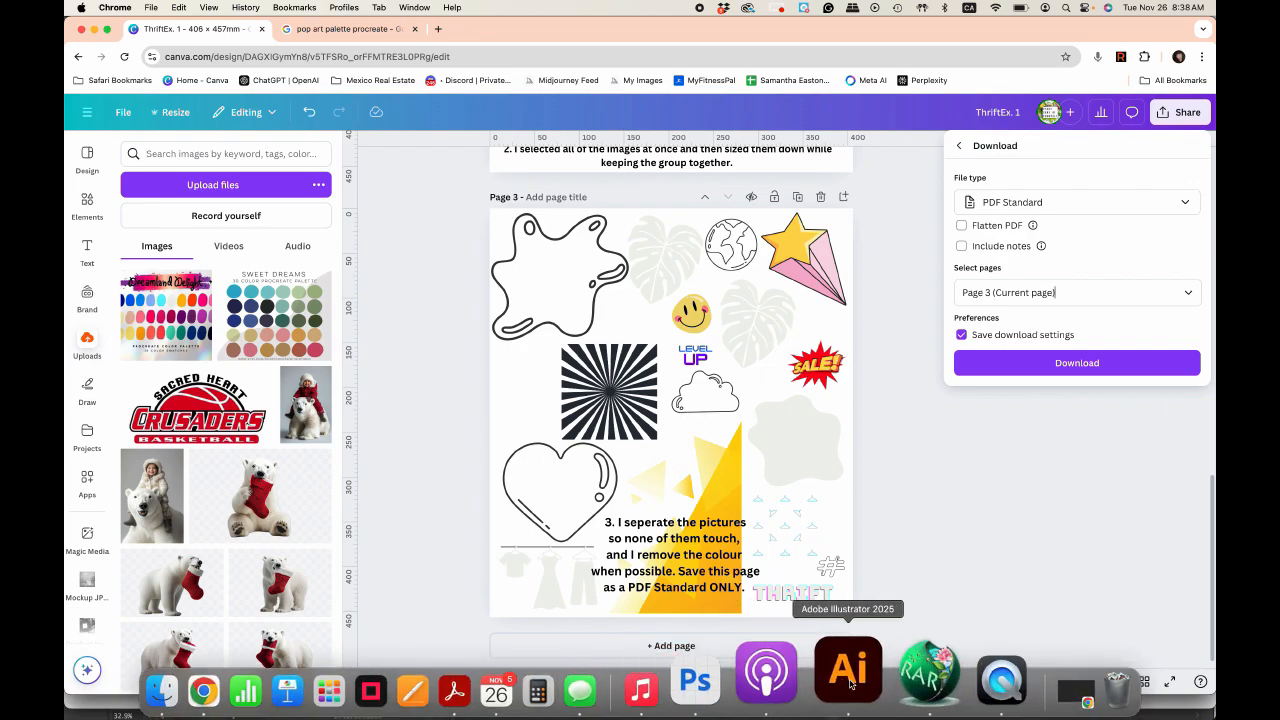
{"action": "left_click", "coordinate": [1179, 57]}
{"action": "left_click", "coordinate": [1017, 382]}
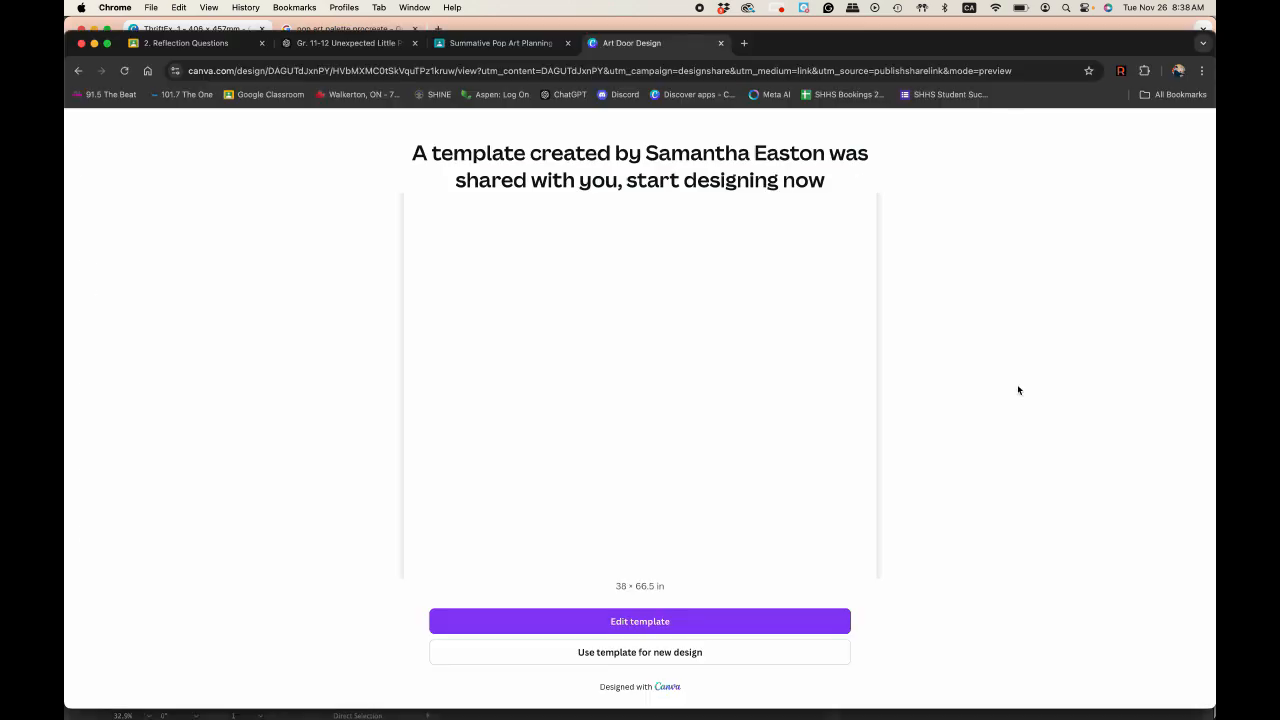
Step: Switch to ThriftToCut.pdf in Illustrator and check the paint splat's path with Direct Selection
{"action": "left_click", "coordinate": [849, 674]}
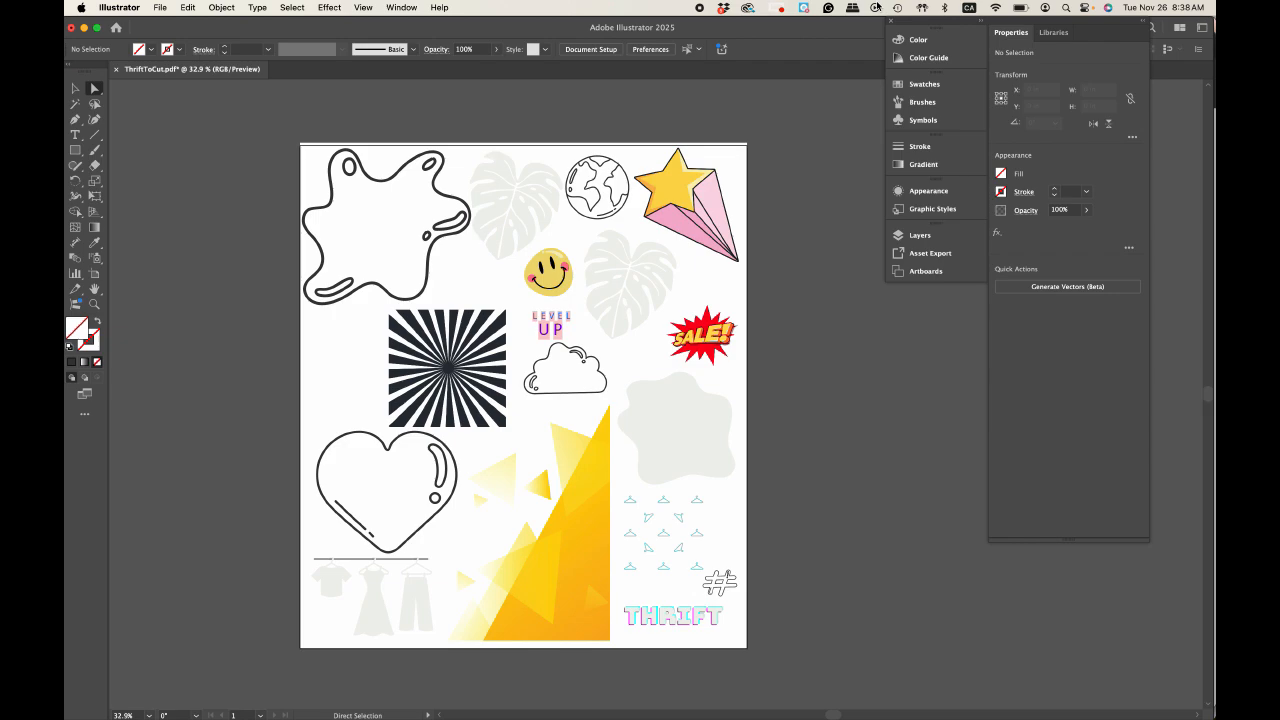
{"action": "left_click", "coordinate": [408, 207]}
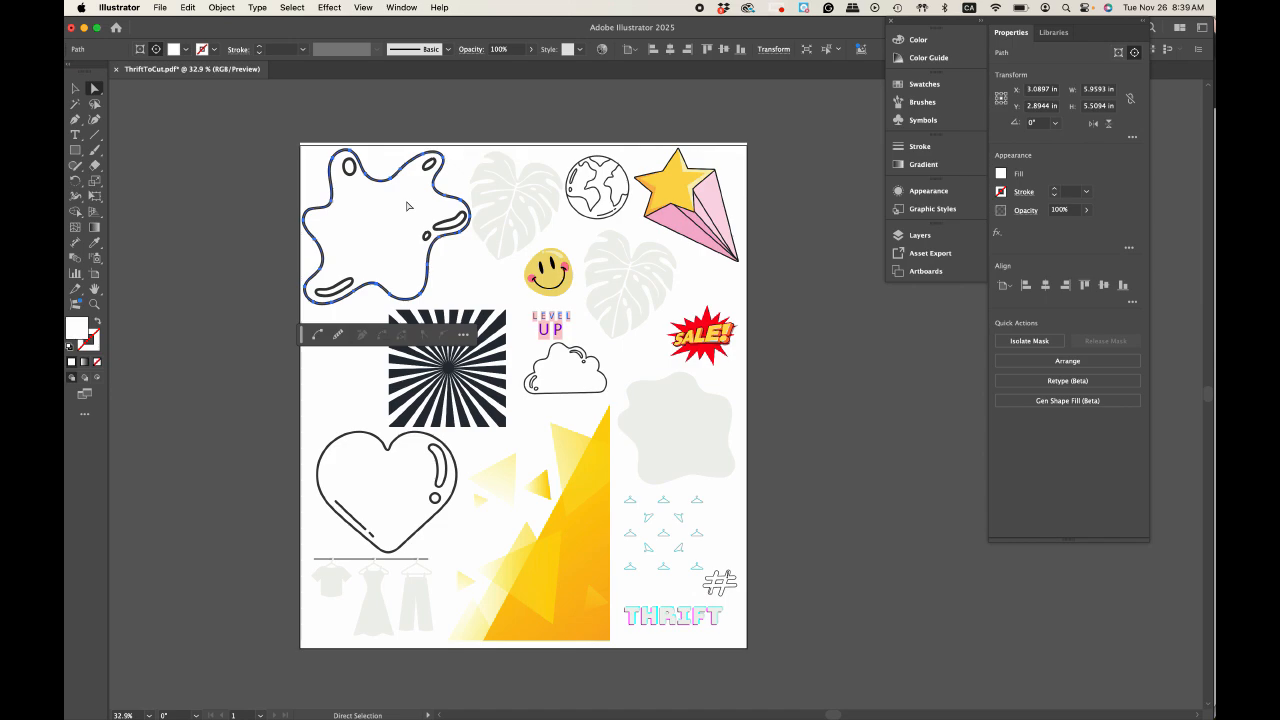
{"action": "left_click", "coordinate": [256, 159]}
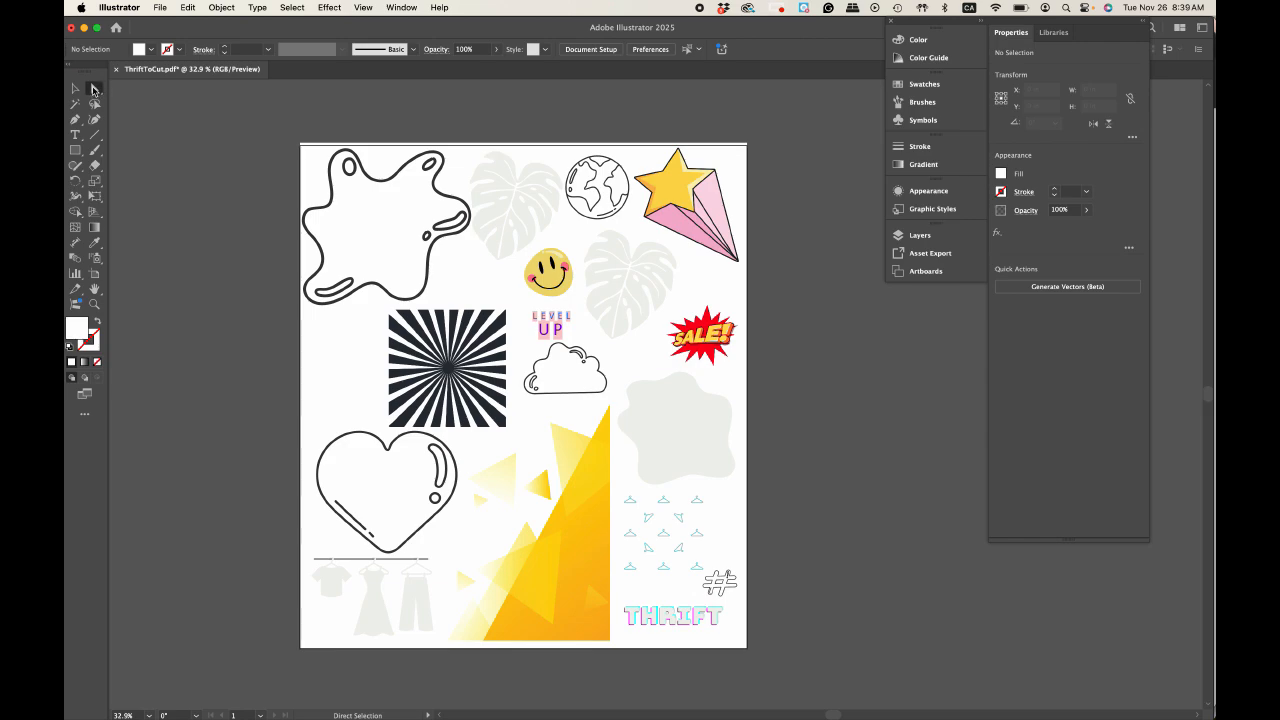
Step: Delete the page-sized white background rectangles stacked behind the artwork
{"action": "left_click", "coordinate": [567, 150]}
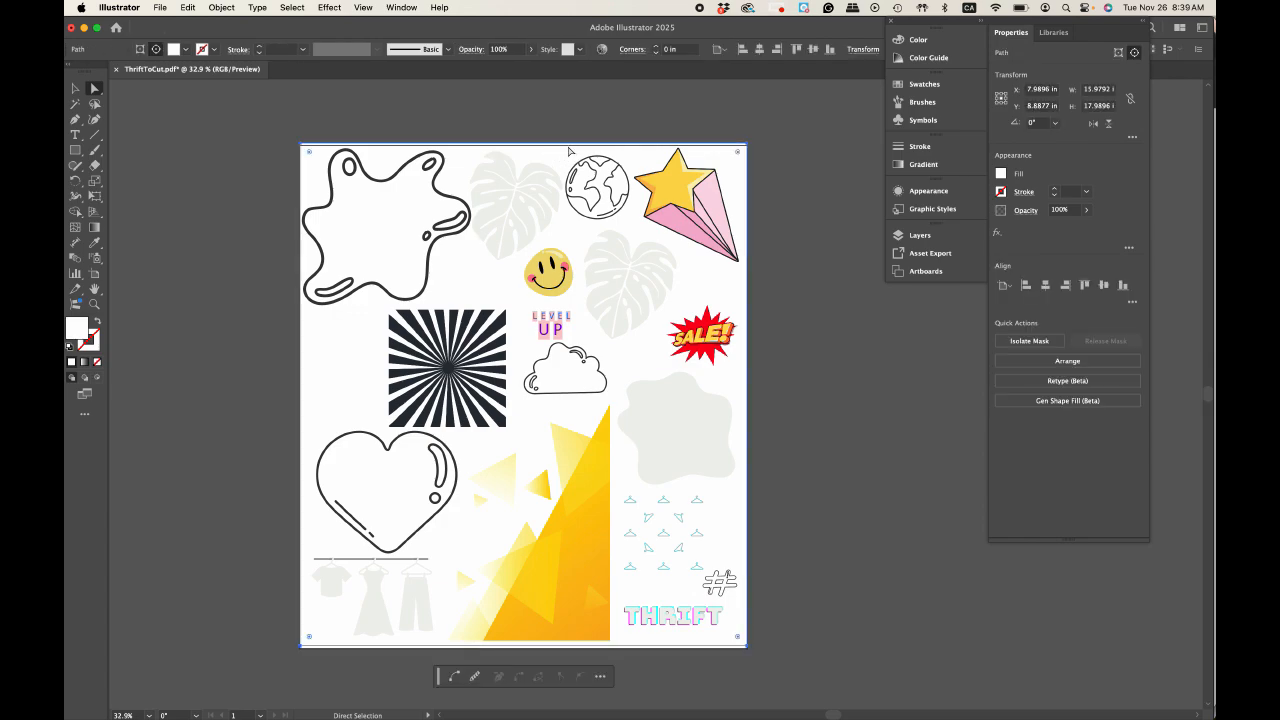
{"action": "key", "text": "super+shift+a"}
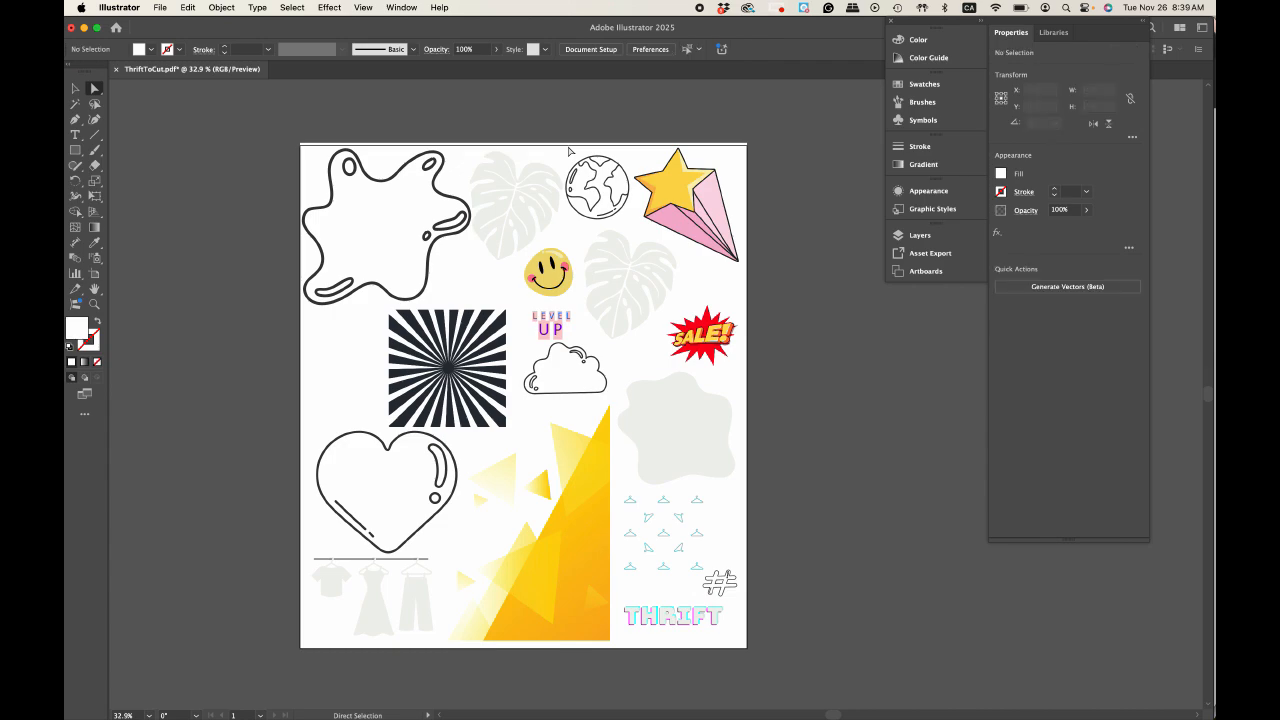
{"action": "left_click", "coordinate": [568, 150]}
{"action": "key", "text": "super+shift+a"}
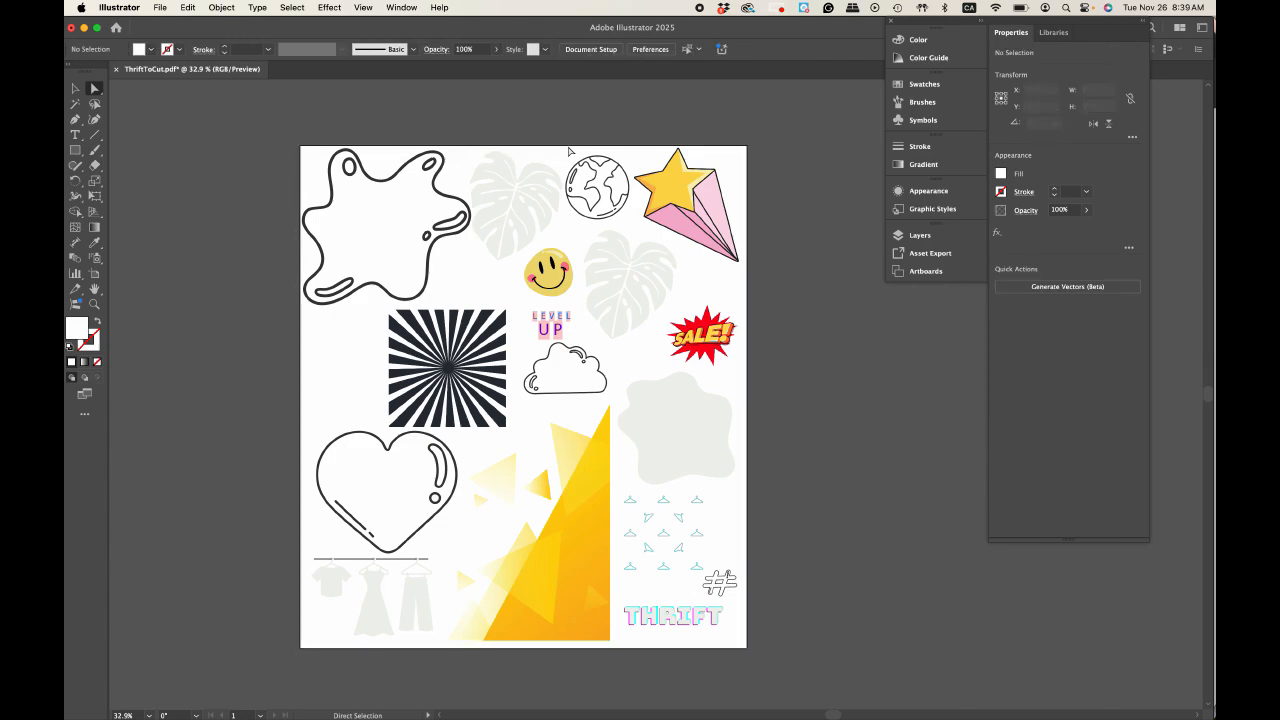
Step: Examine the page-sized outer frame and the paths that make up the paint splat by selecting them
{"action": "left_click", "coordinate": [749, 237]}
{"action": "left_click", "coordinate": [749, 237], "text": "alt"}
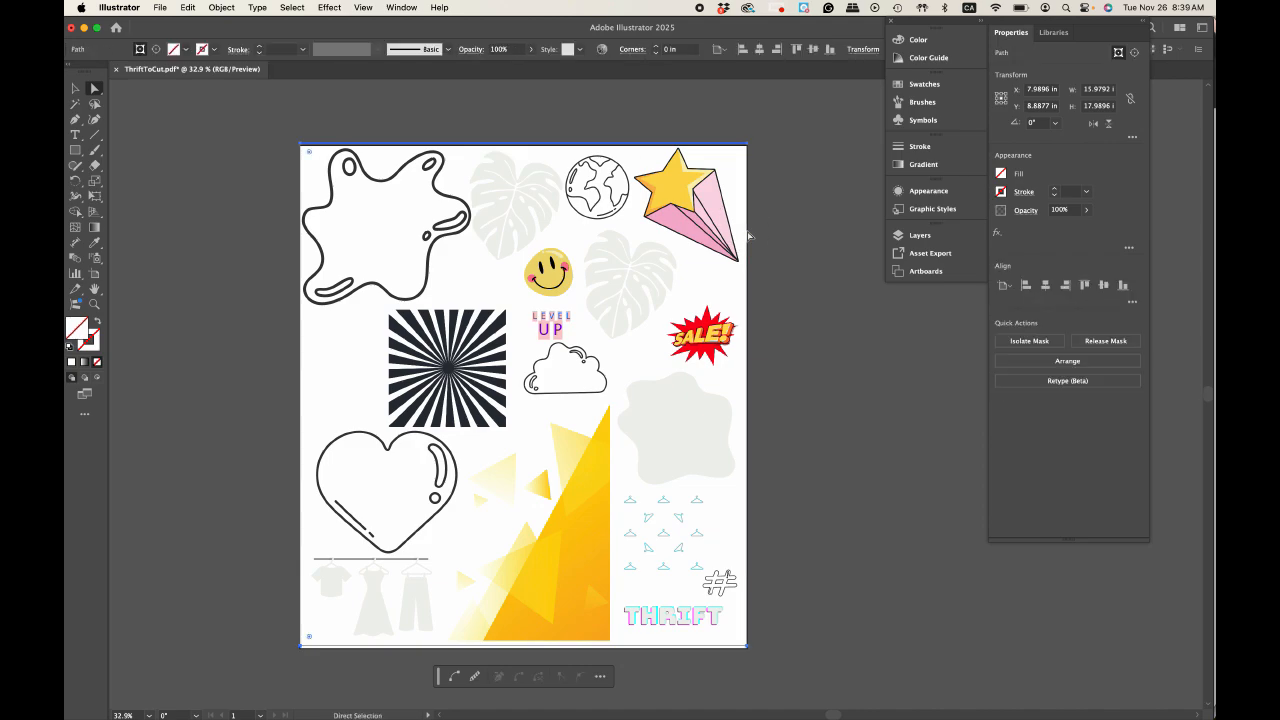
{"action": "left_click", "coordinate": [373, 180]}
{"action": "left_click", "coordinate": [288, 151]}
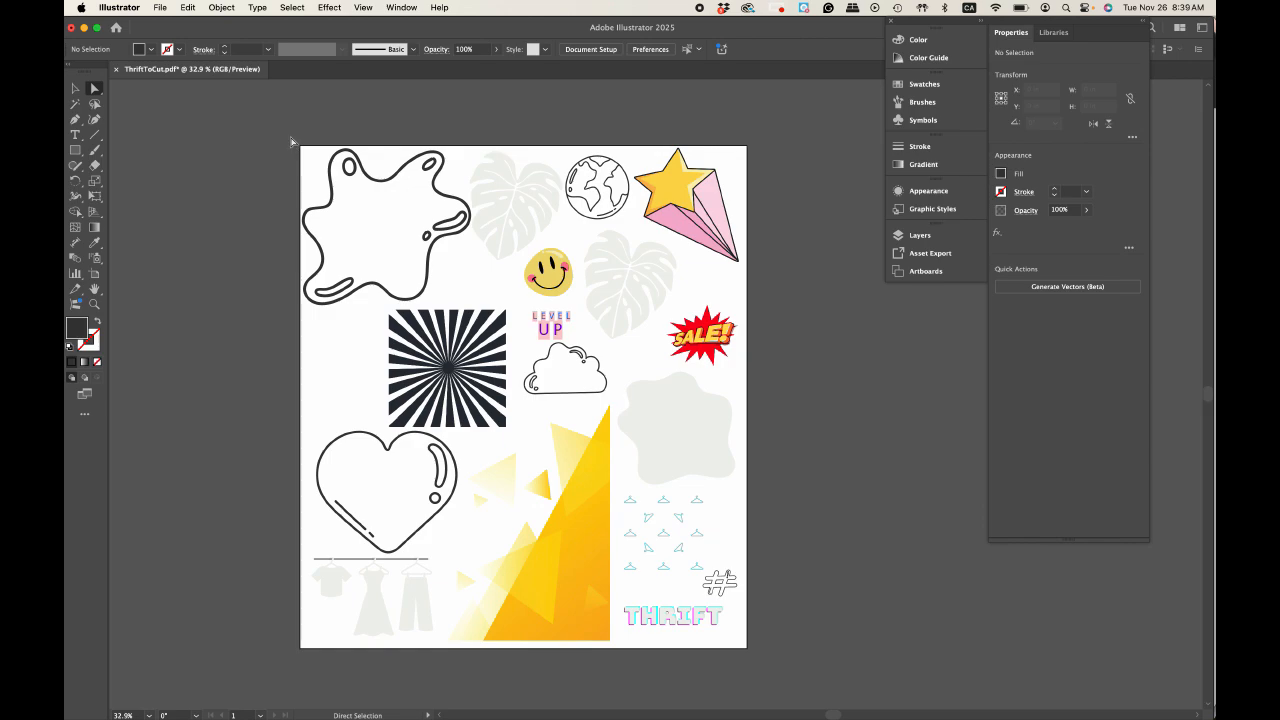
{"action": "left_click_drag", "start_coordinate": [419, 205], "coordinate": [465, 303]}
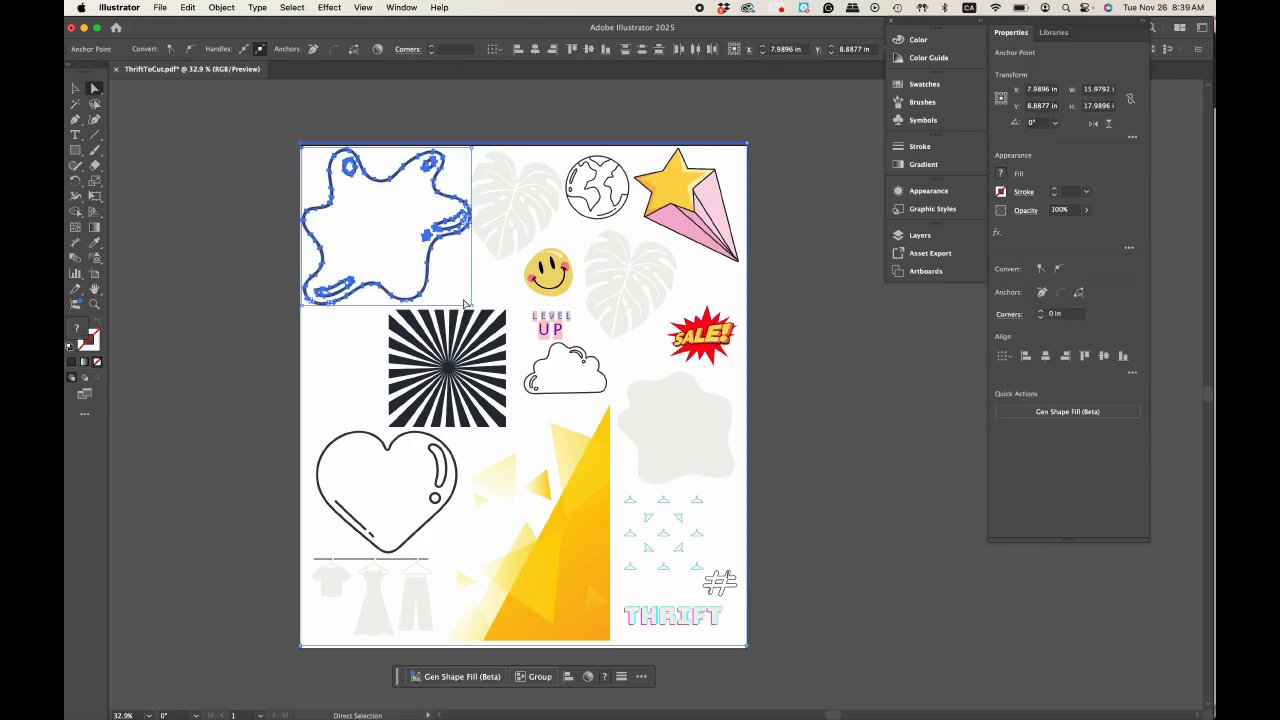
{"action": "left_click", "coordinate": [282, 112]}
Step: Select all the artwork on the artboard and set its stroke weight to 0.01 pt
{"action": "left_click_drag", "start_coordinate": [272, 128], "coordinate": [766, 676]}
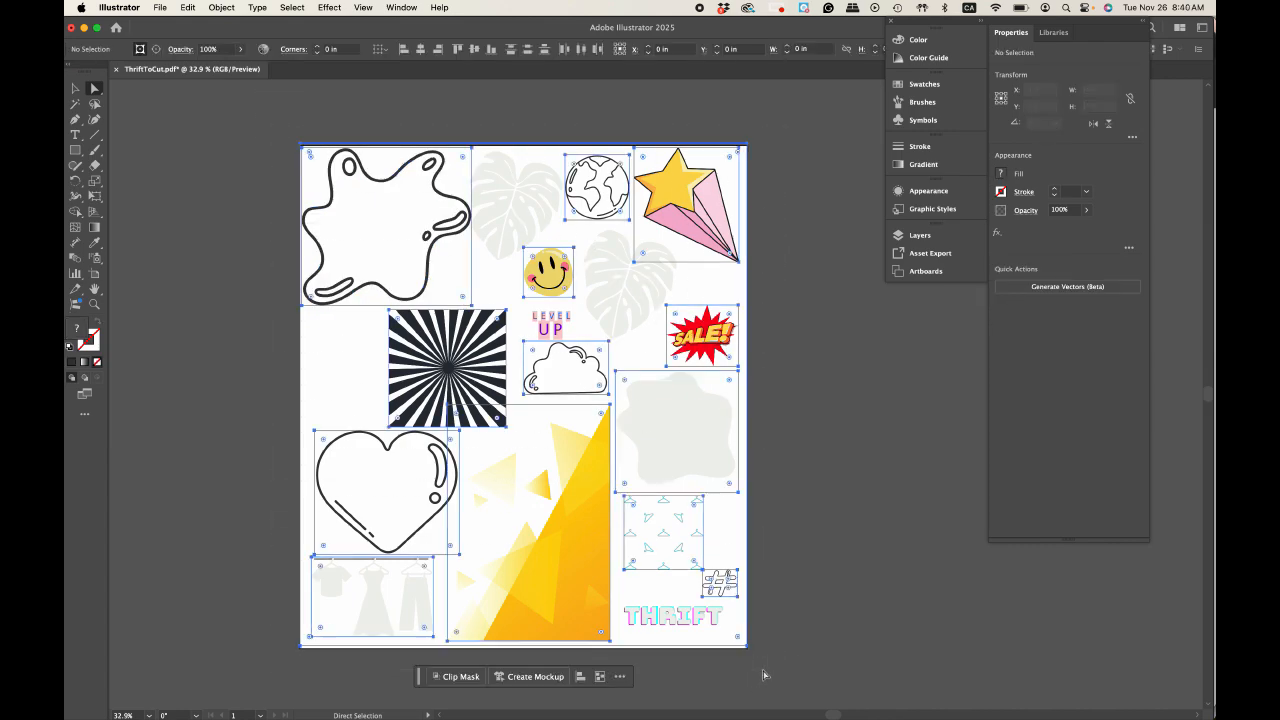
{"action": "left_click", "coordinate": [1072, 191]}
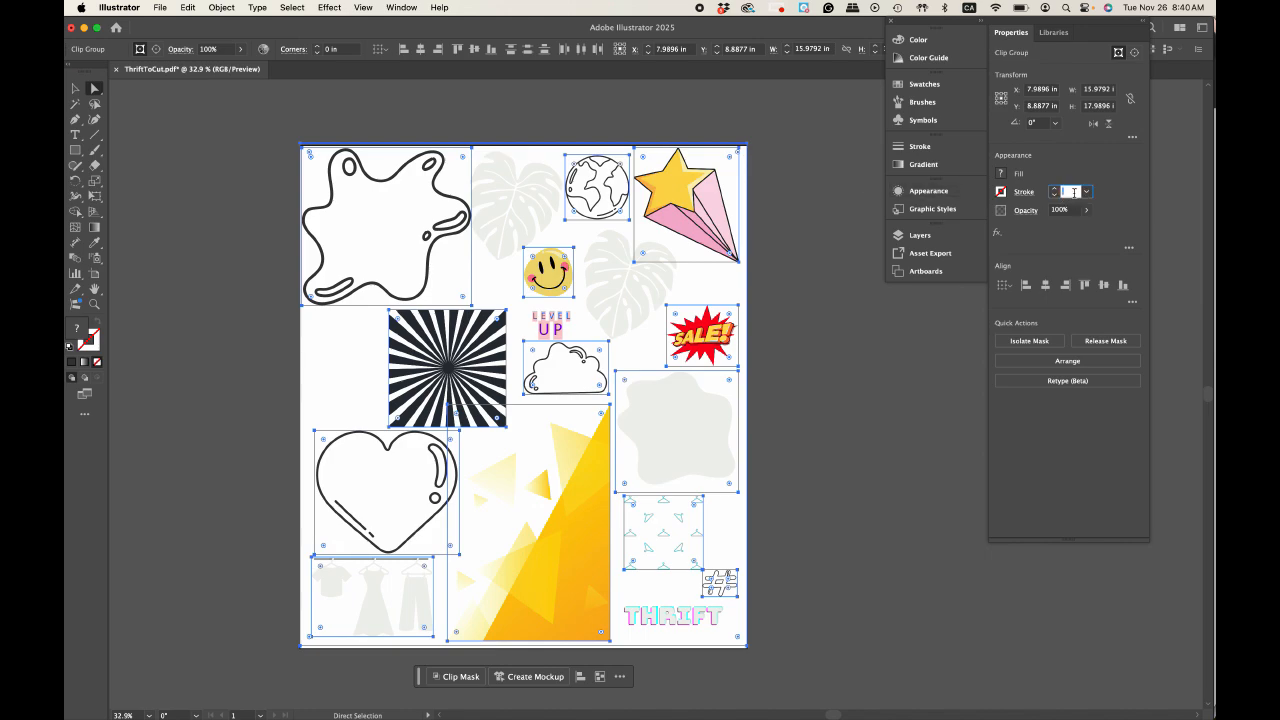
{"action": "left_click", "coordinate": [398, 6]}
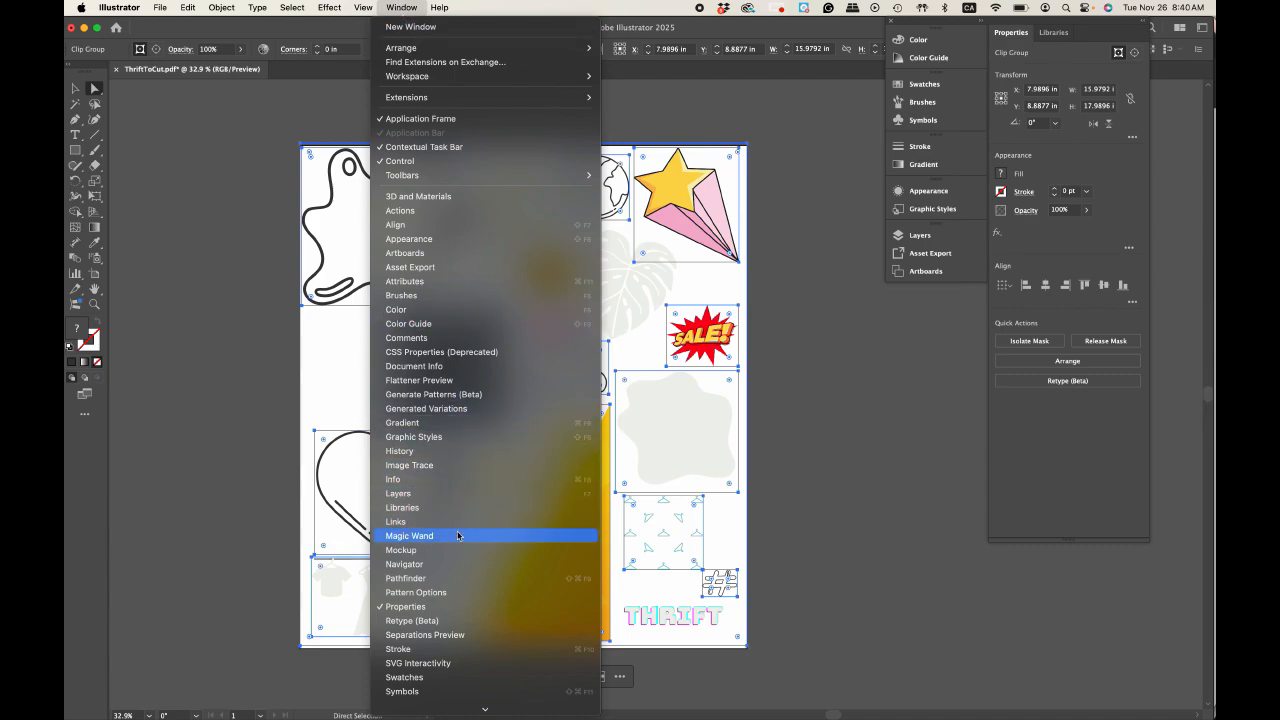
{"action": "scroll", "coordinate": [458, 535], "scroll_direction": "down", "scroll_amount": 3}
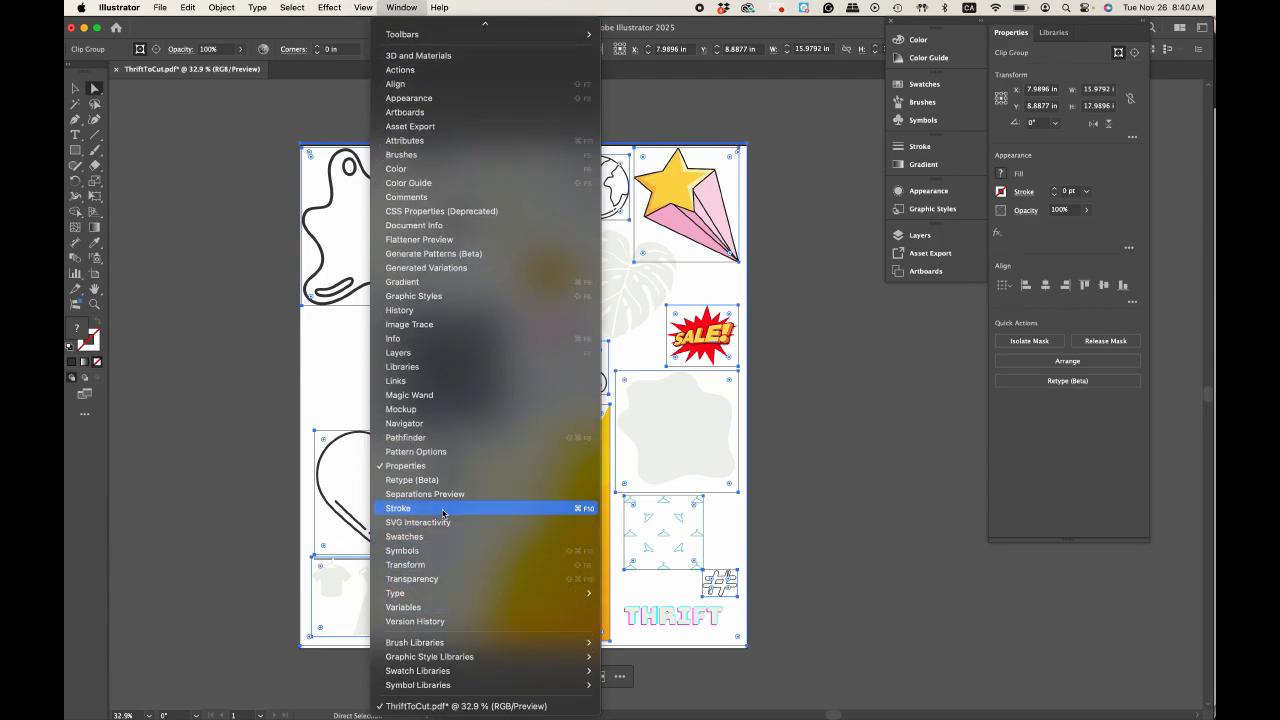
{"action": "left_click", "coordinate": [443, 508]}
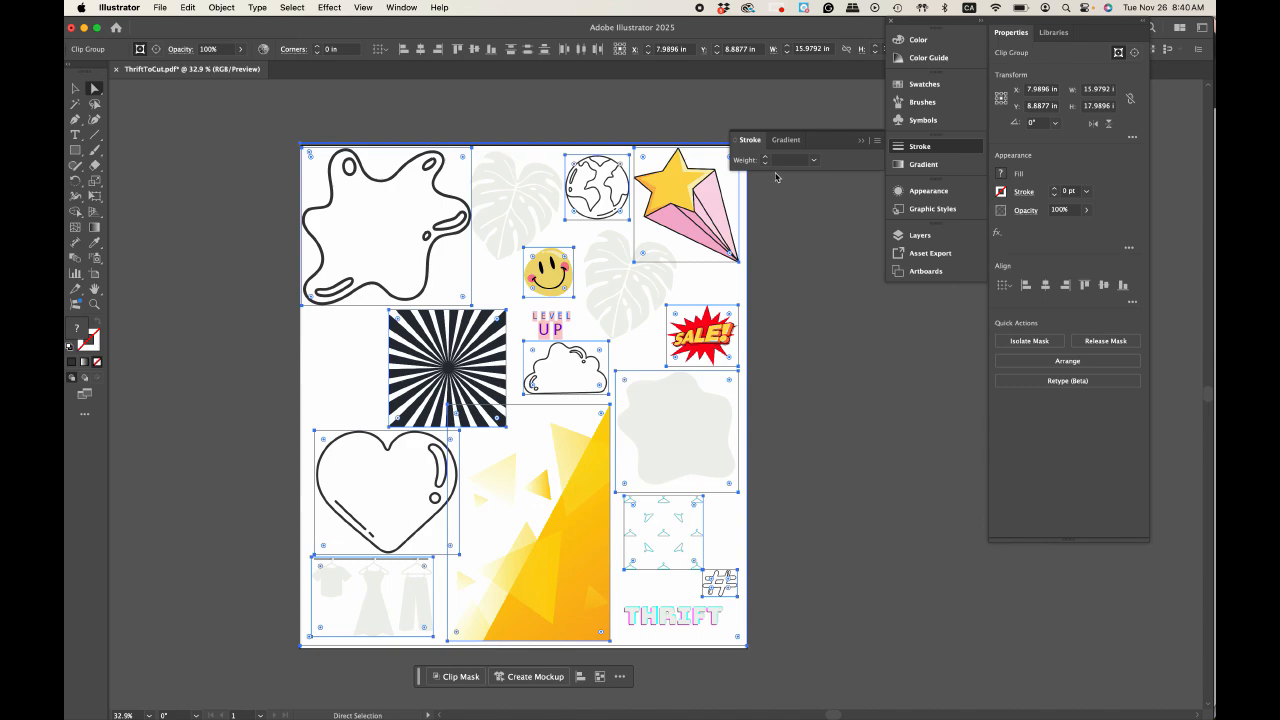
{"action": "left_click", "coordinate": [862, 142]}
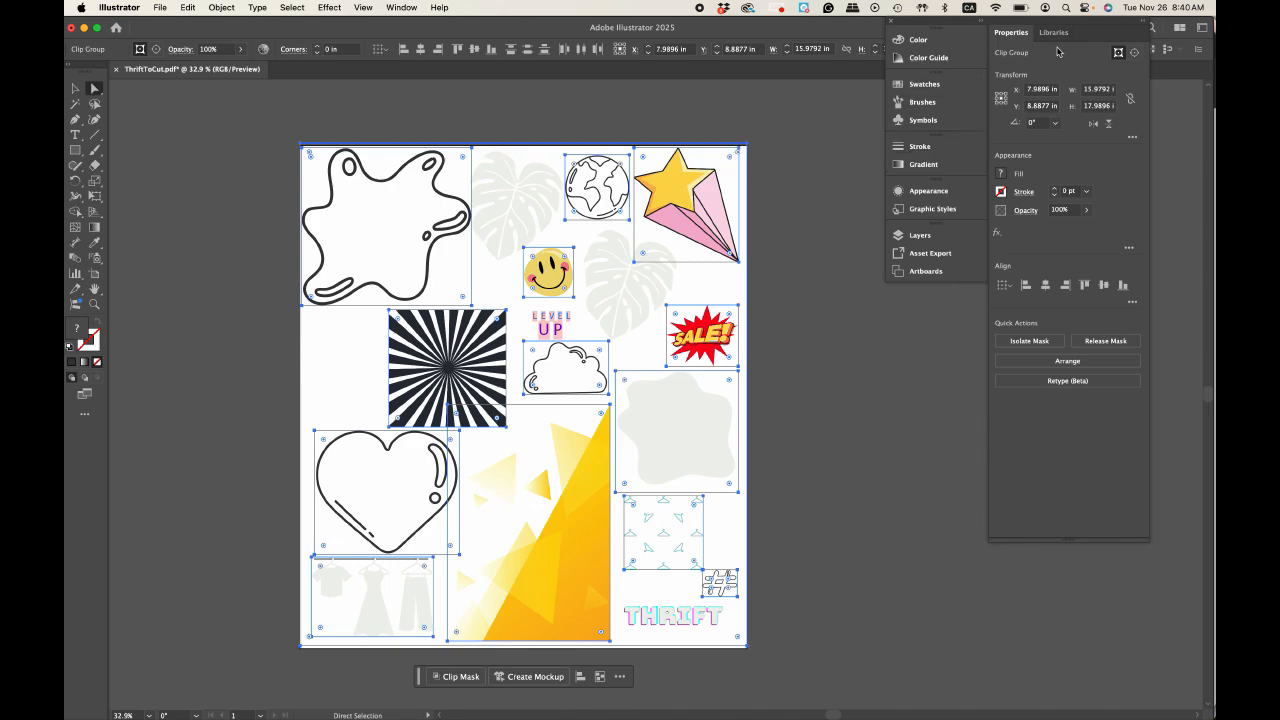
{"action": "left_click", "coordinate": [1069, 191]}
{"action": "type", "text": "4.5"}
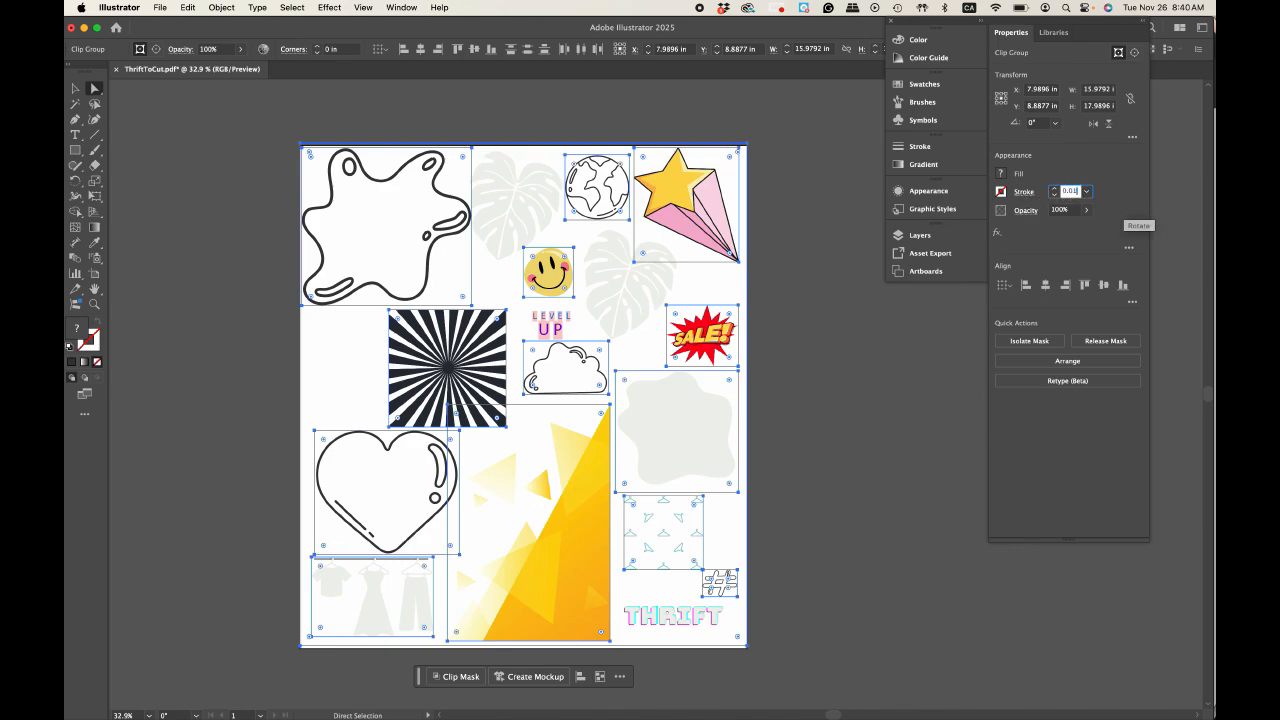
{"action": "key", "text": "Return"}
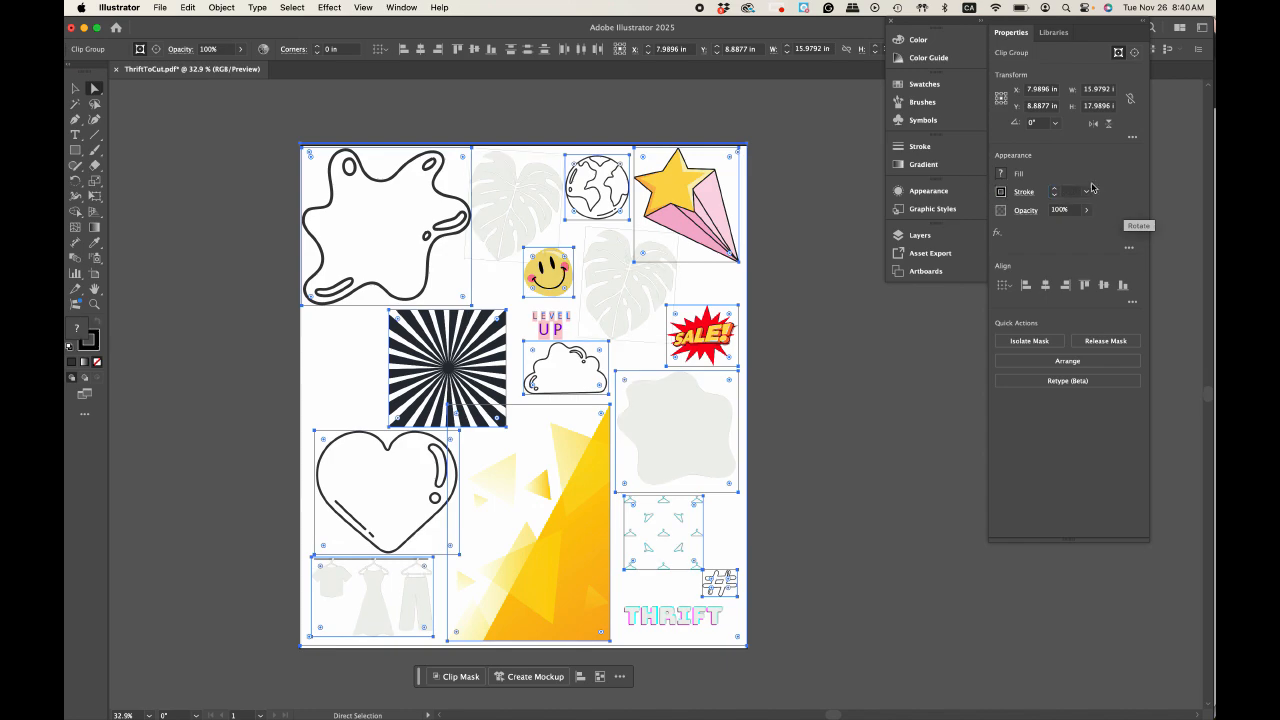
Step: Set the fill of all the selected artwork to None, deselect it, and check the resulting outlines up close
{"action": "left_click", "coordinate": [1001, 174]}
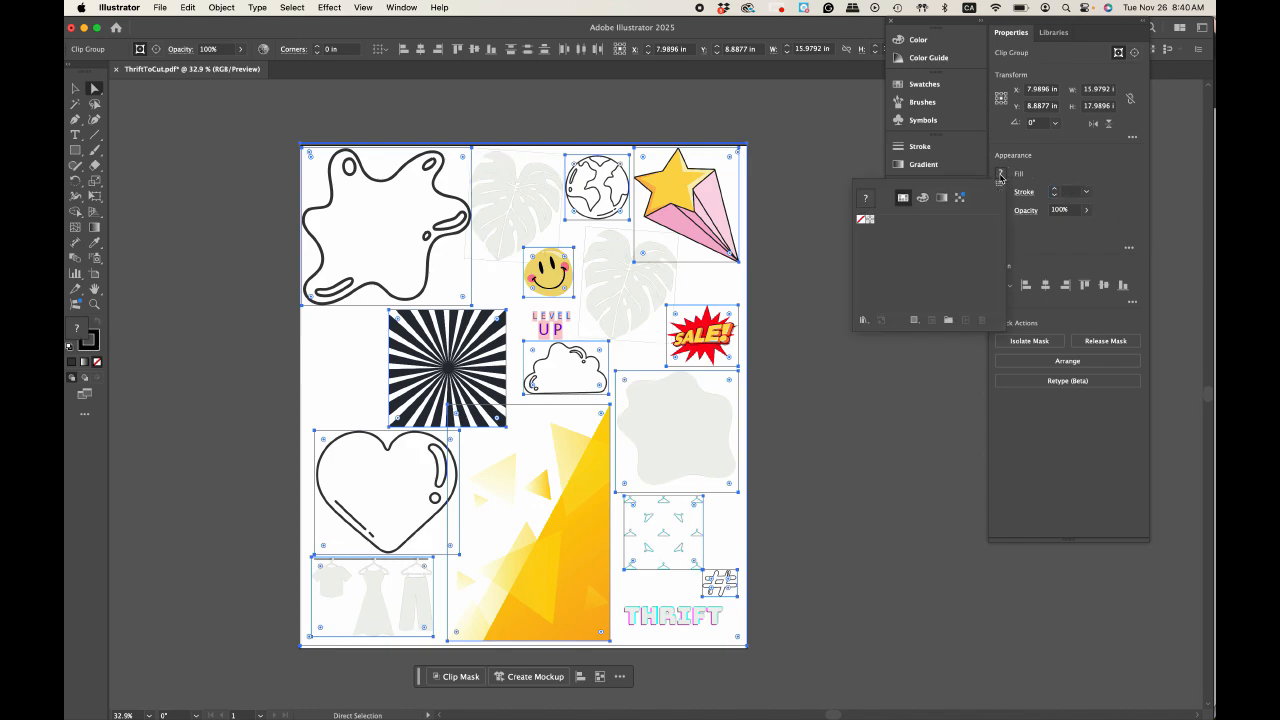
{"action": "left_click", "coordinate": [860, 222]}
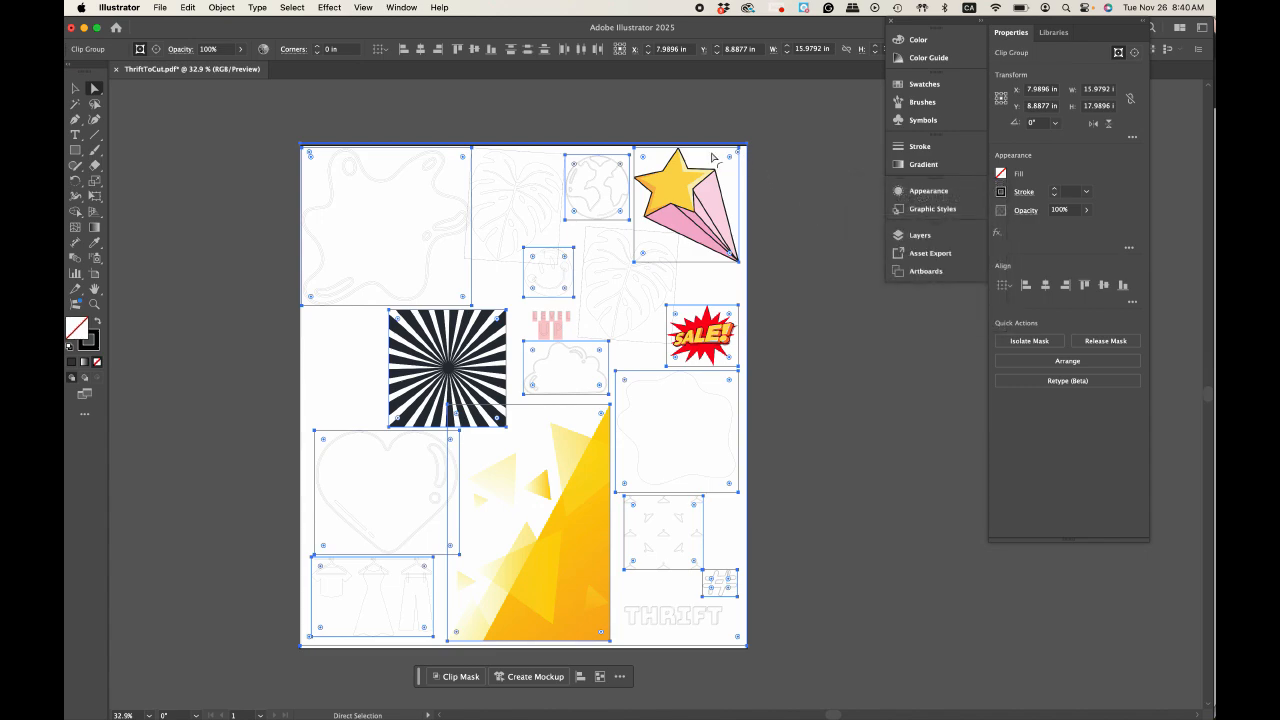
{"action": "left_click", "coordinate": [385, 213]}
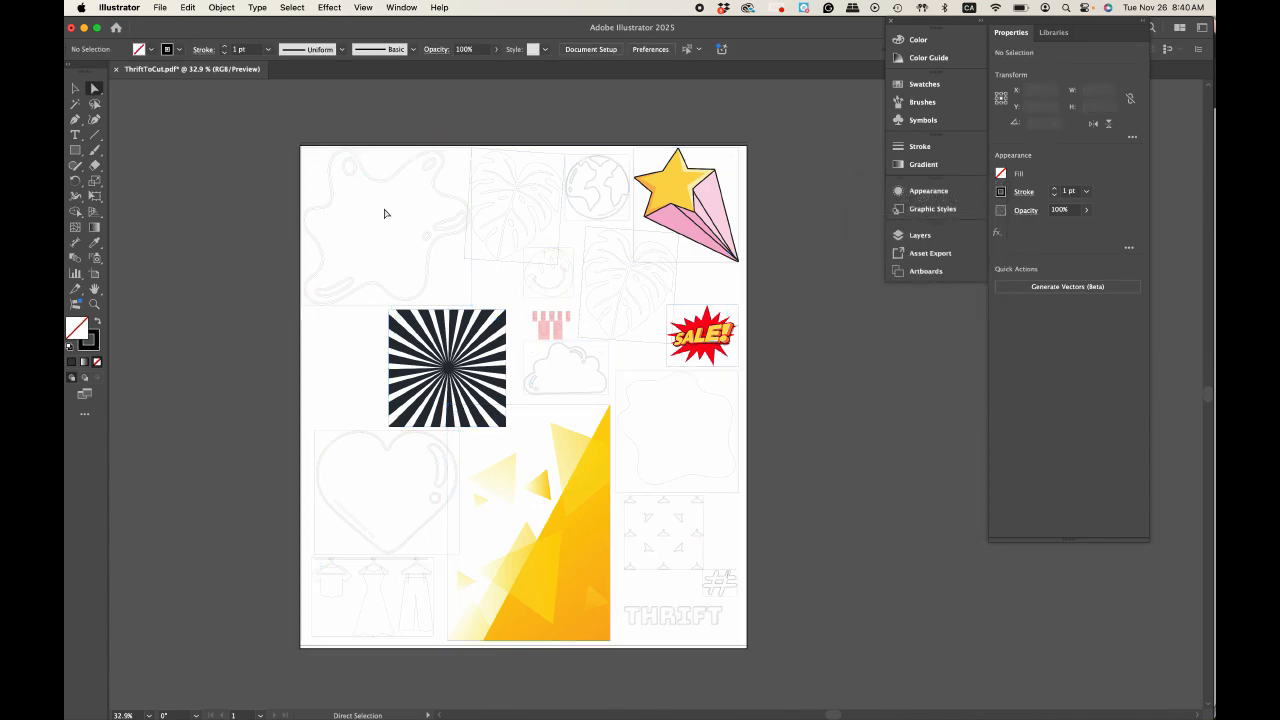
{"action": "scroll", "coordinate": [385, 213], "scroll_direction": "up", "scroll_amount": 5}
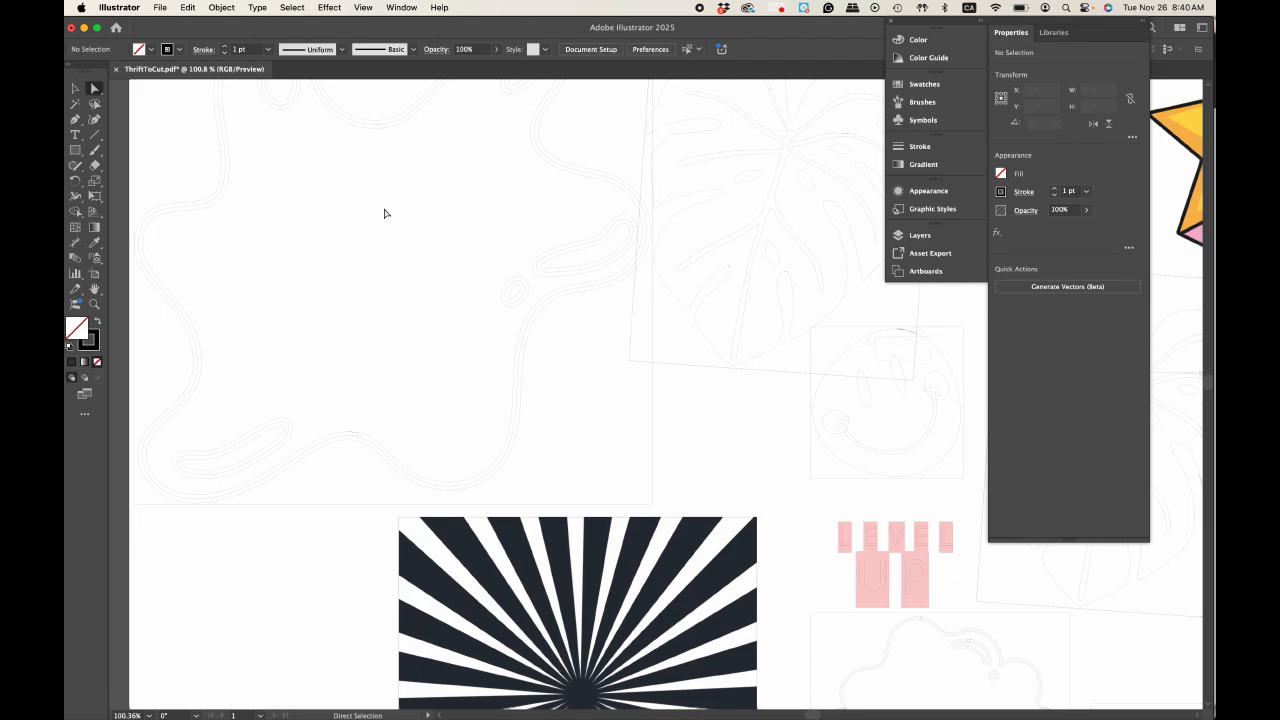
{"action": "scroll", "coordinate": [385, 213], "scroll_direction": "down", "scroll_amount": 4}
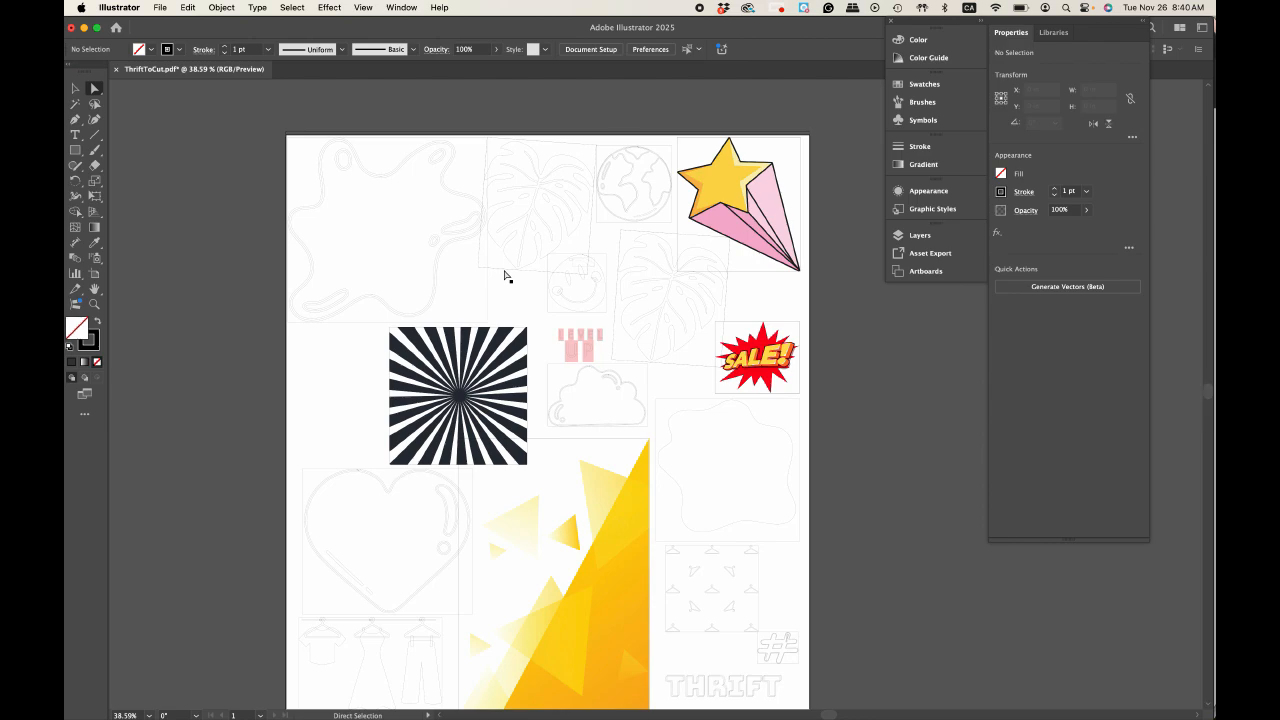
Step: Delete the rectangular frames around the monstera leaf beside the paint splat and around the splat itself
{"action": "left_click", "coordinate": [95, 86]}
{"action": "left_click", "coordinate": [578, 147]}
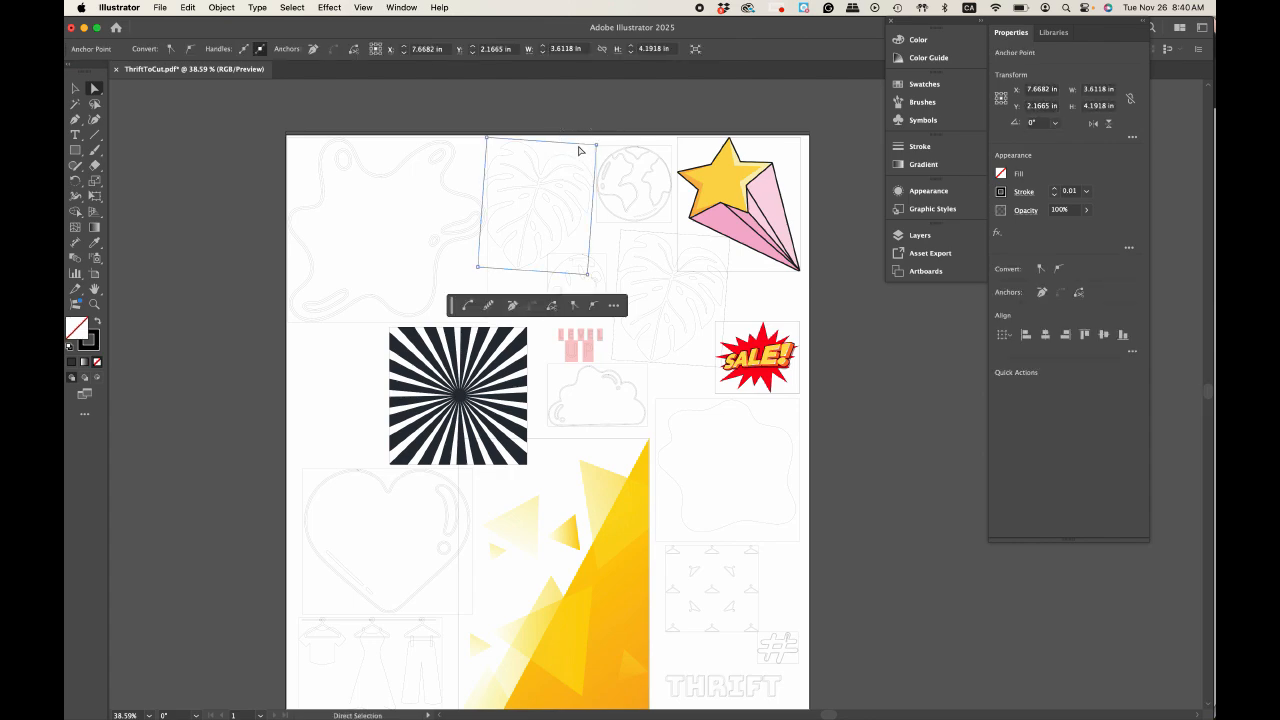
{"action": "left_click", "coordinate": [579, 148]}
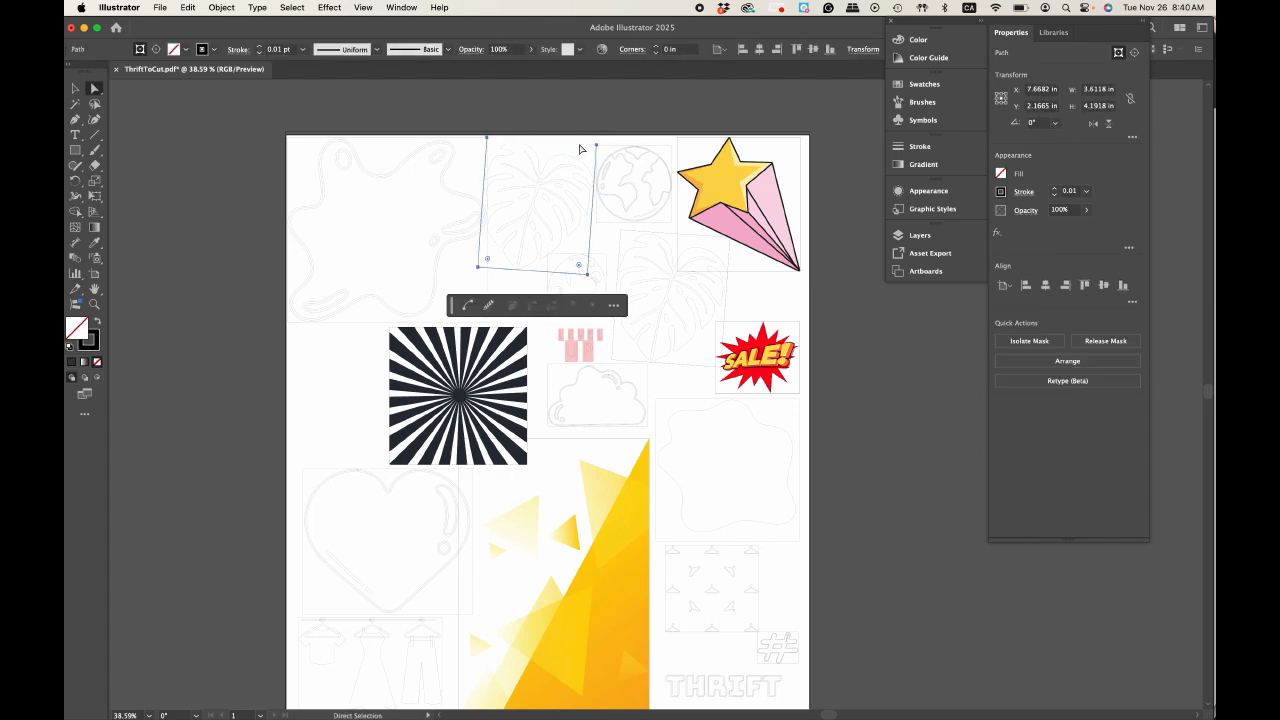
{"action": "left_click", "coordinate": [585, 152]}
{"action": "left_click", "coordinate": [584, 150]}
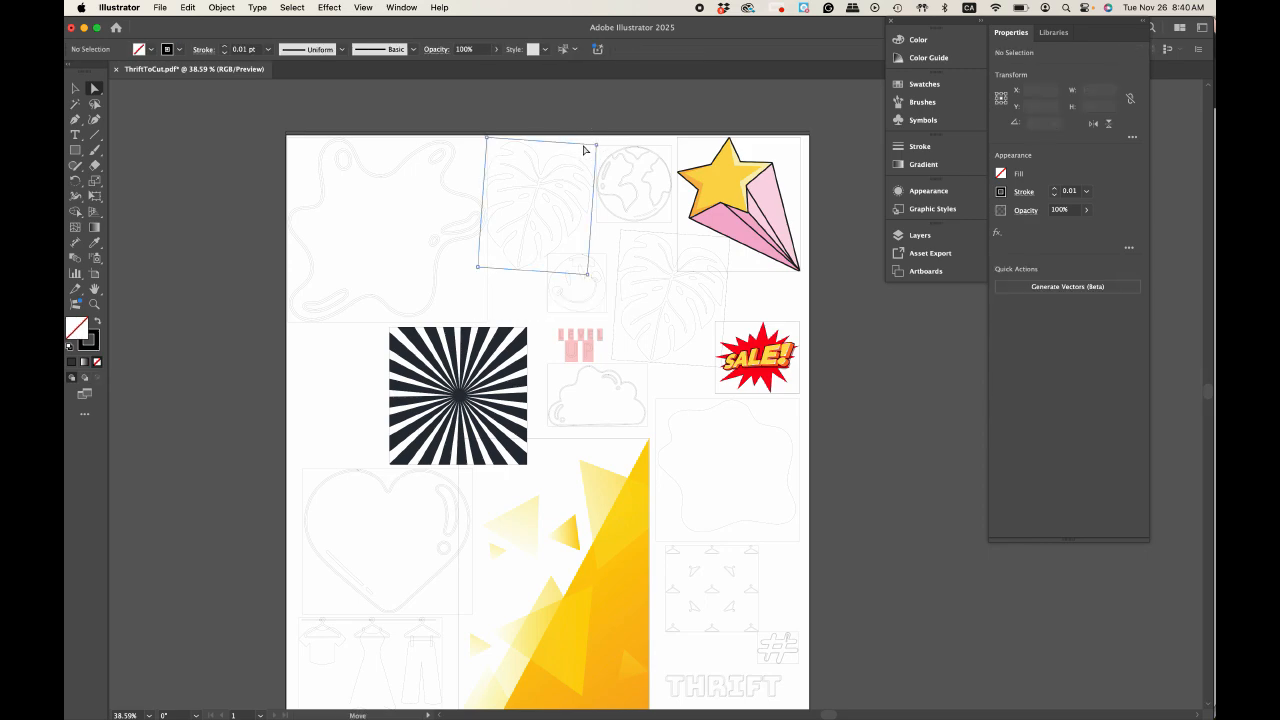
{"action": "left_click", "coordinate": [470, 152]}
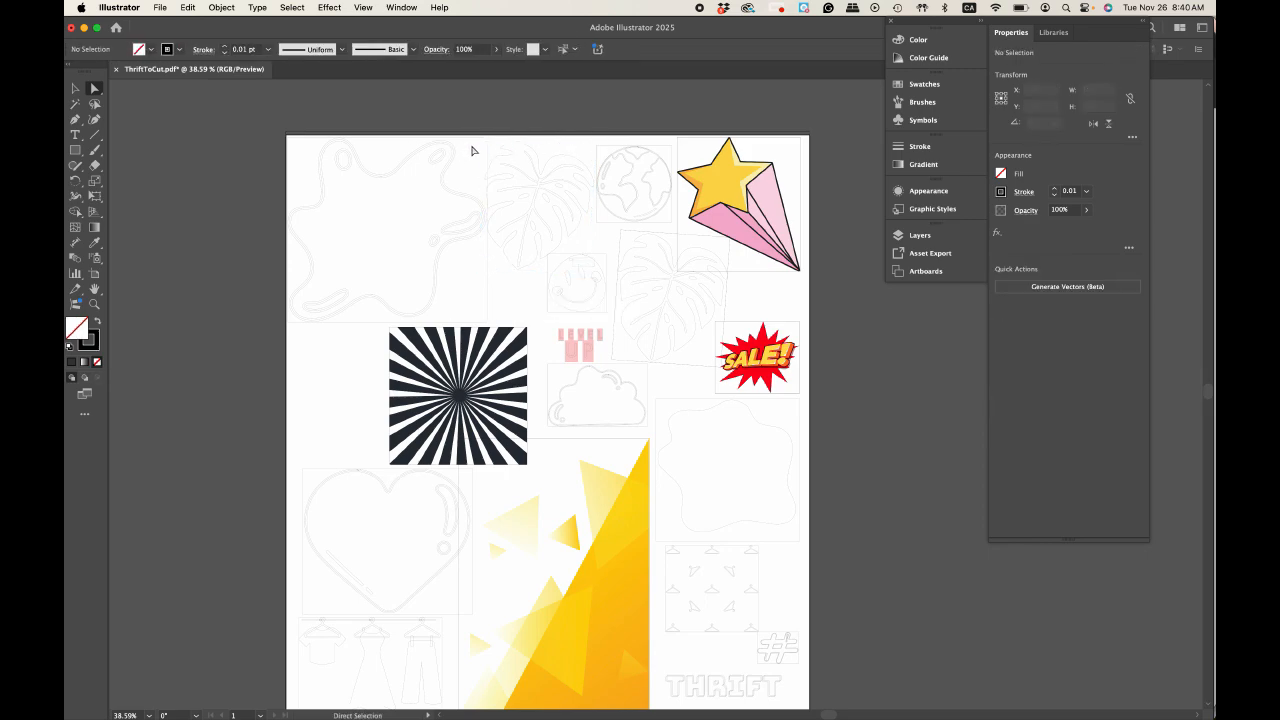
{"action": "left_click", "coordinate": [488, 153]}
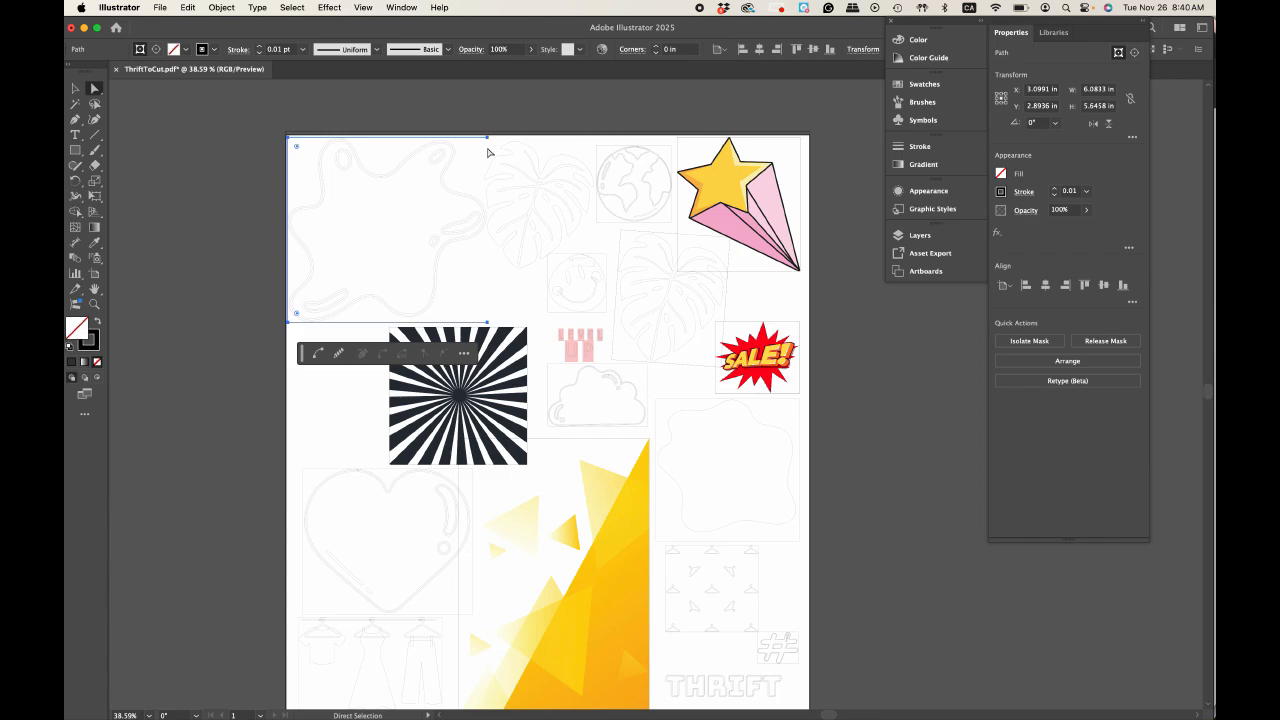
{"action": "left_click", "coordinate": [476, 141]}
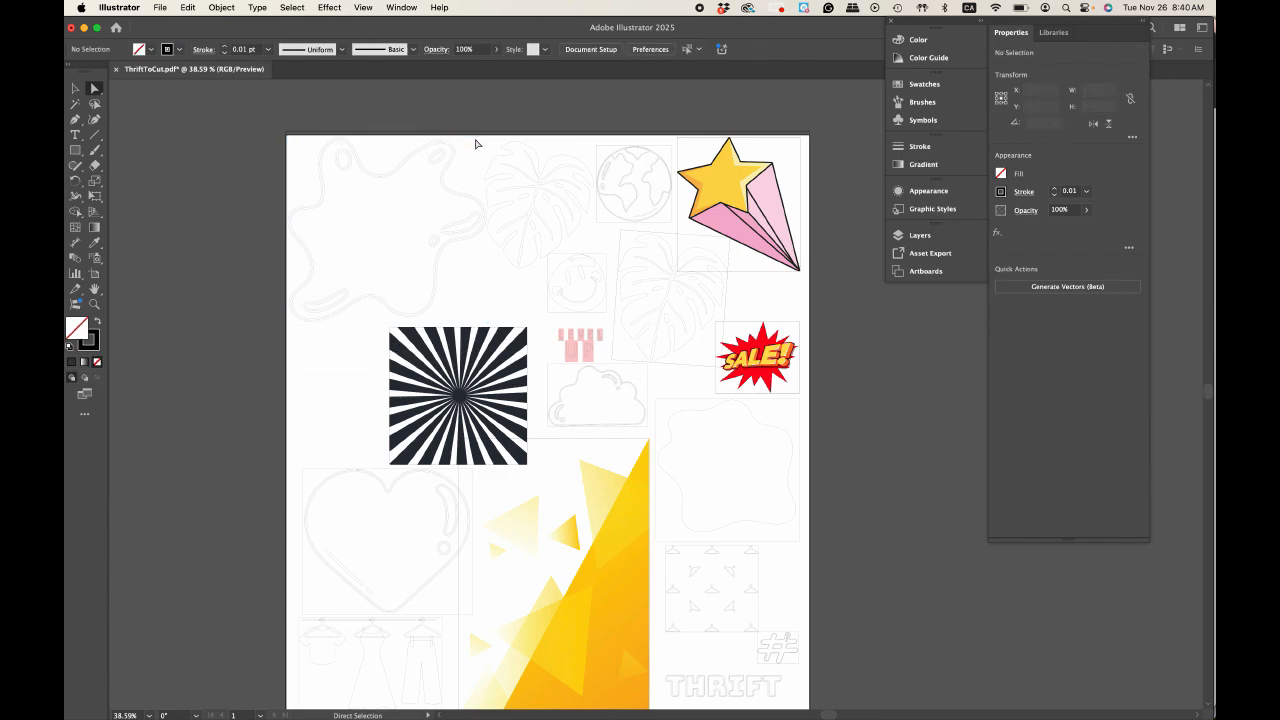
Step: Delete the rectangular frames around the globe and the shooting star, including the duplicates stacked on the same edges
{"action": "left_click", "coordinate": [604, 147]}
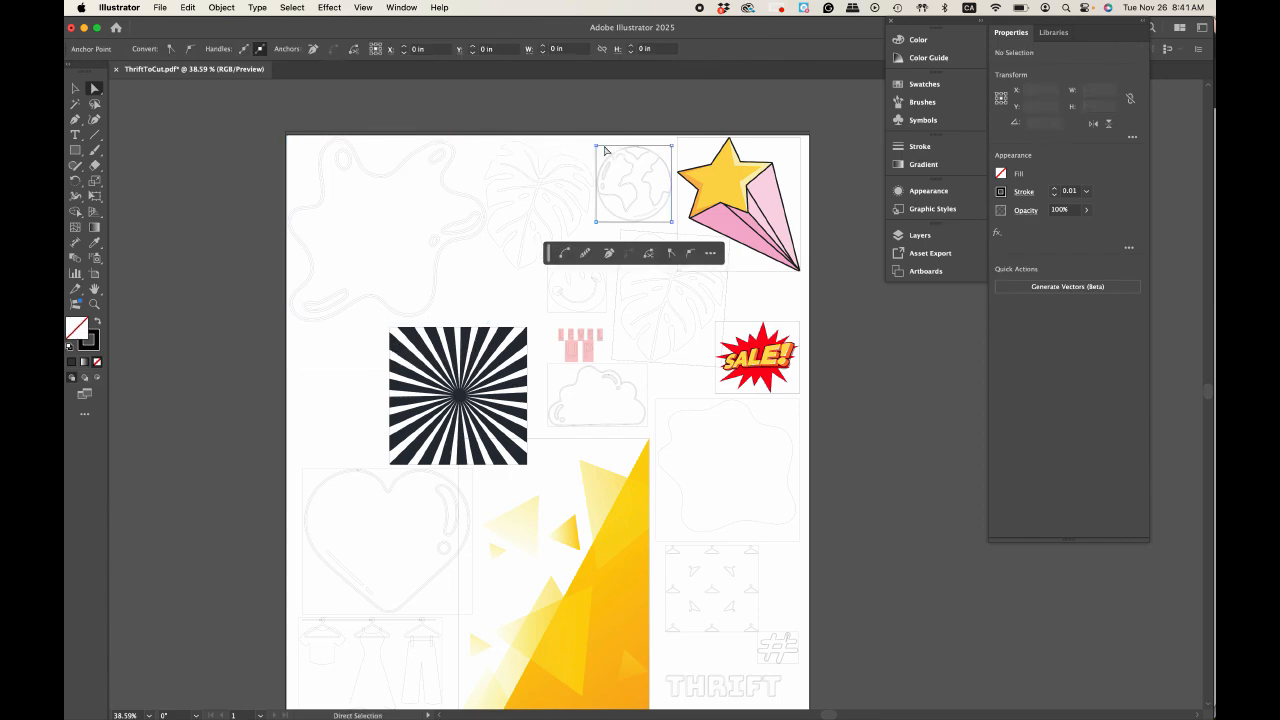
{"action": "key", "text": "Delete"}
{"action": "key", "text": "Delete"}
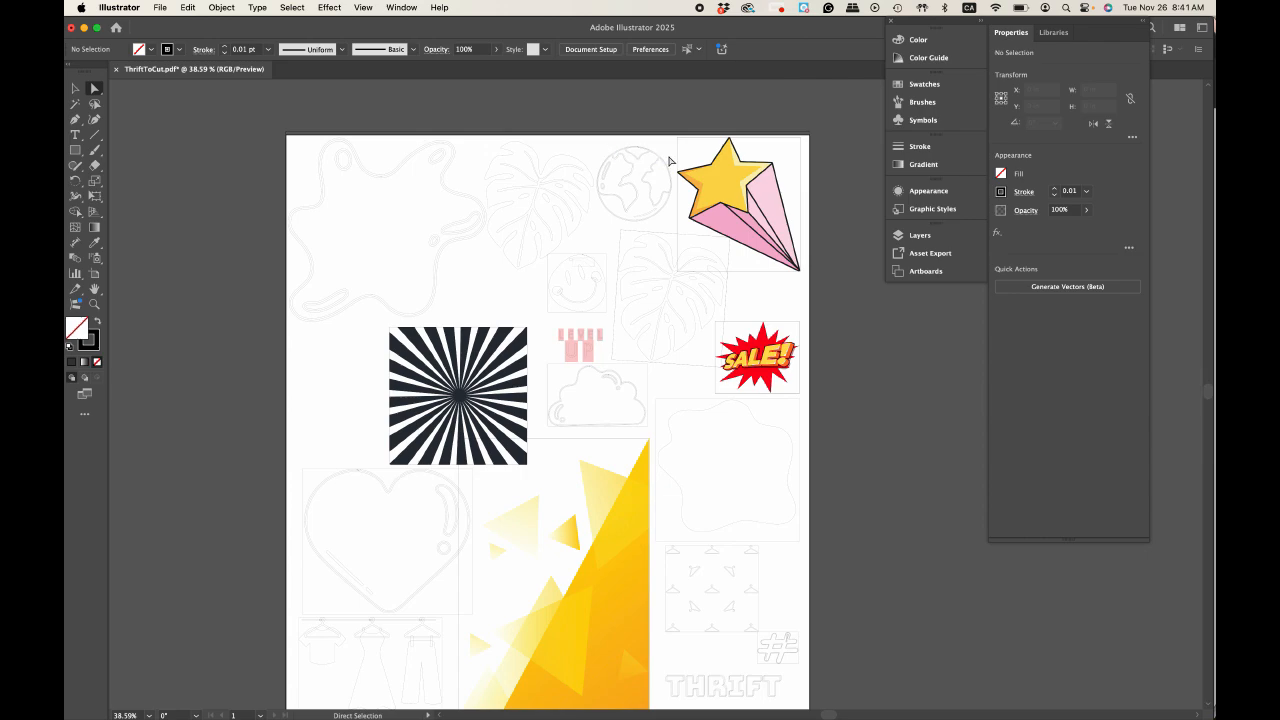
{"action": "left_click", "coordinate": [679, 159]}
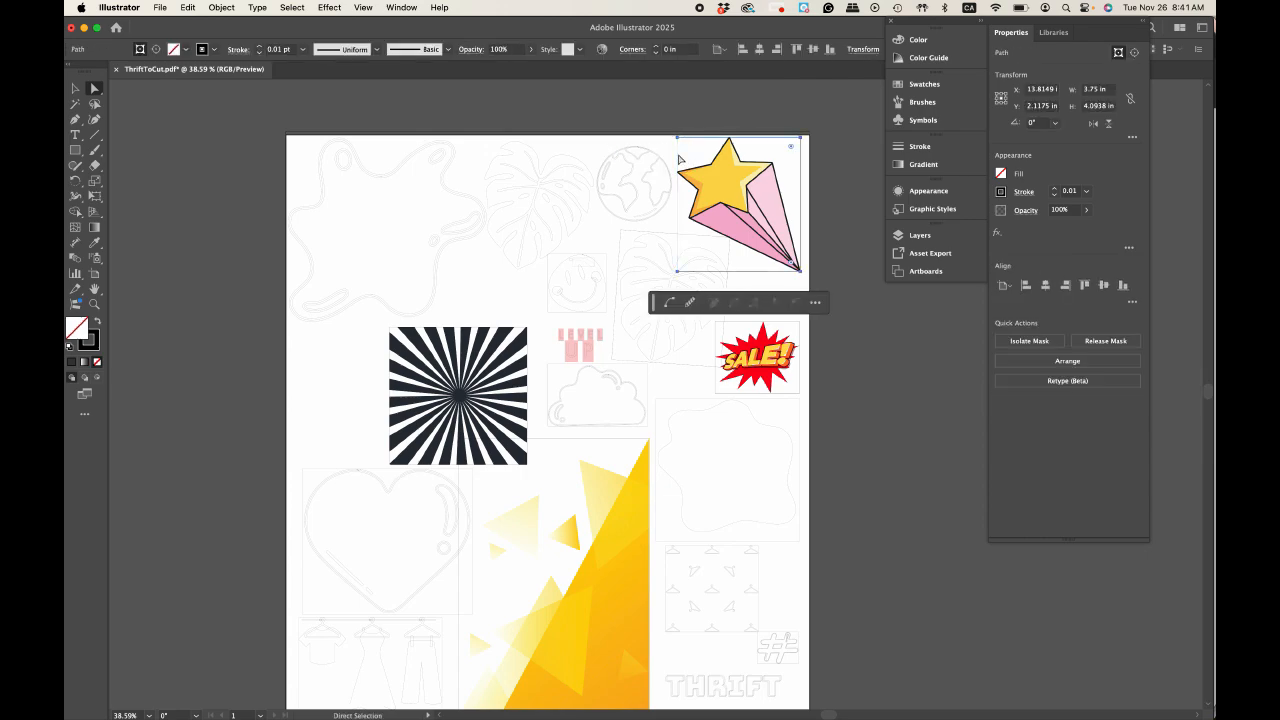
{"action": "key", "text": "super+shift+a"}
{"action": "left_click", "coordinate": [678, 159]}
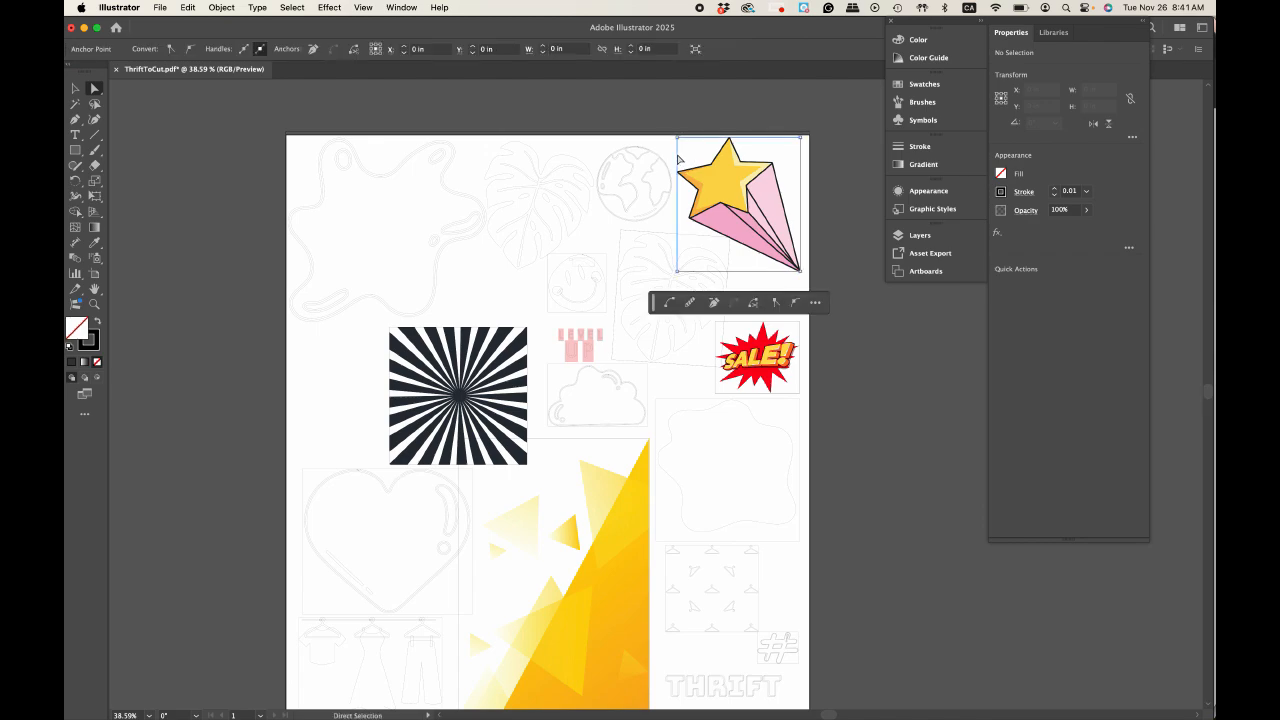
{"action": "key", "text": "Delete"}
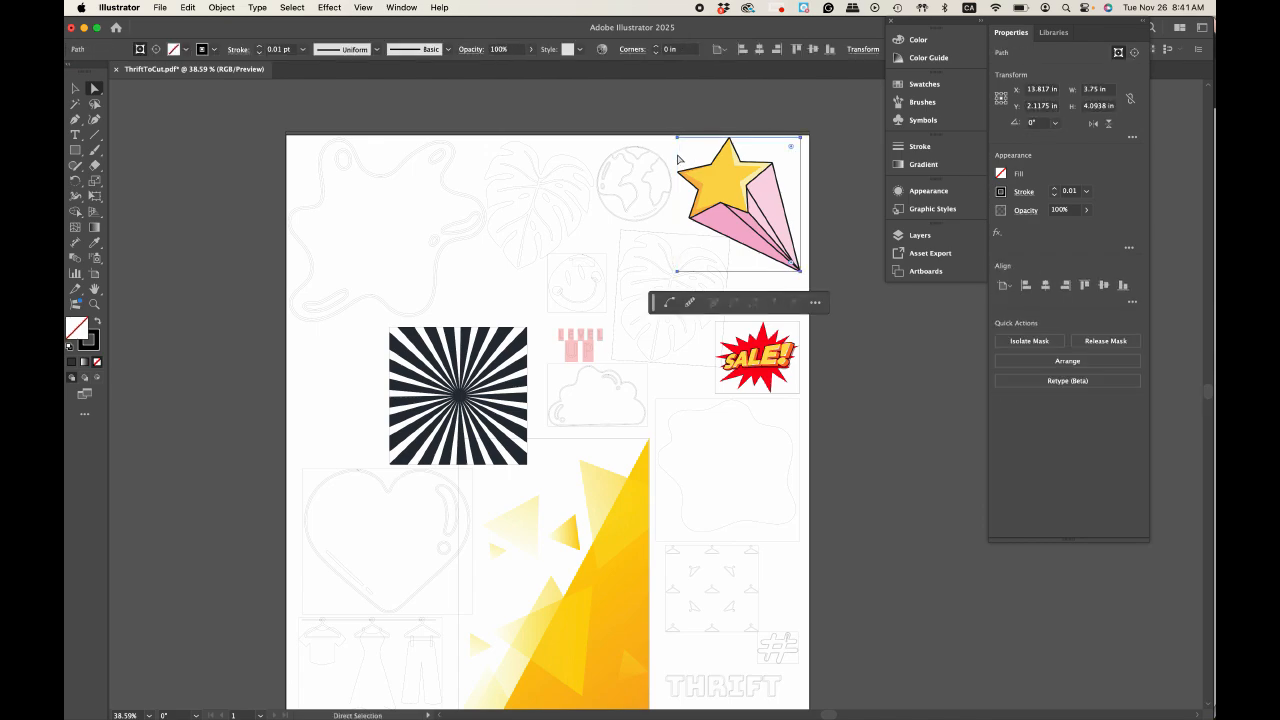
{"action": "key", "text": "super+shift+a"}
Step: Delete the rectangular frames around the monstera leaf below the globe and around the smiley face
{"action": "left_click", "coordinate": [672, 238]}
{"action": "key", "text": "super+shift+a"}
{"action": "left_click", "coordinate": [672, 238]}
{"action": "key", "text": "Delete"}
{"action": "key", "text": "super+shift+a"}
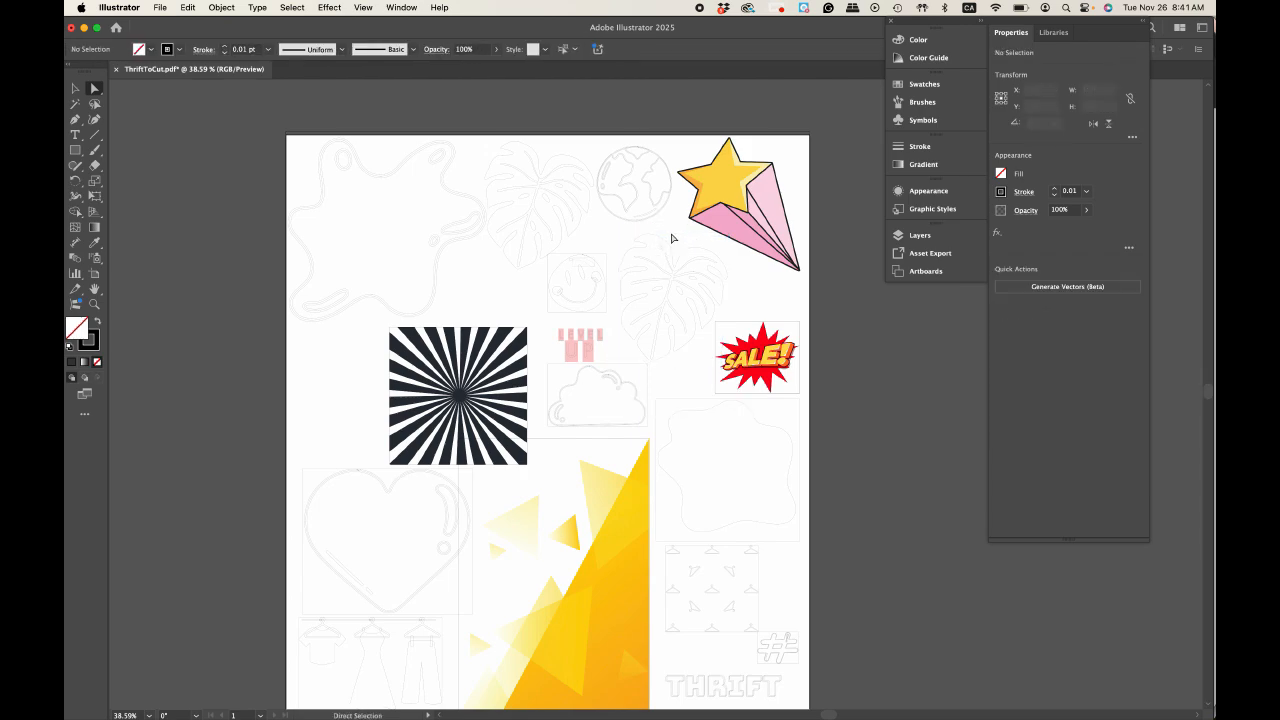
{"action": "left_click", "coordinate": [601, 258]}
{"action": "key", "text": "Delete"}
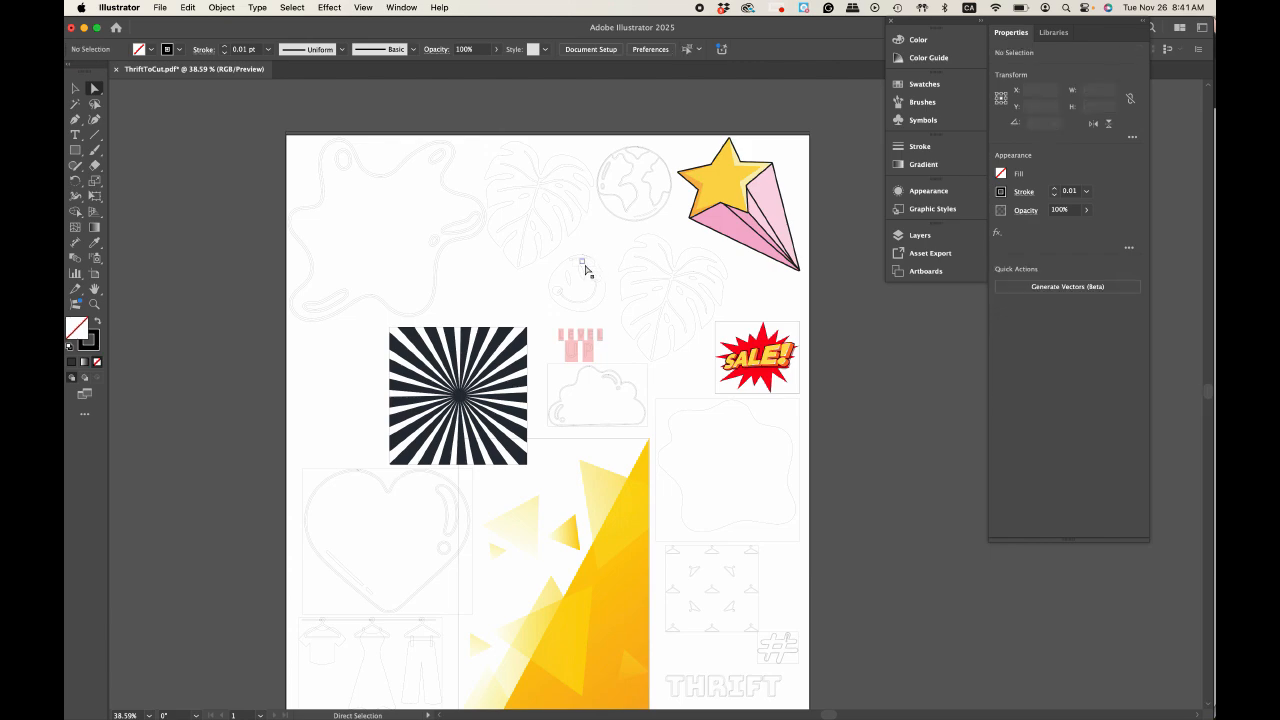
Step: Delete the rectangular frames around the SALE! burst, including the duplicate, and the frame around the cloud
{"action": "left_click", "coordinate": [724, 322]}
{"action": "key", "text": "Delete"}
{"action": "left_click", "coordinate": [727, 328]}
{"action": "key", "text": "Delete"}
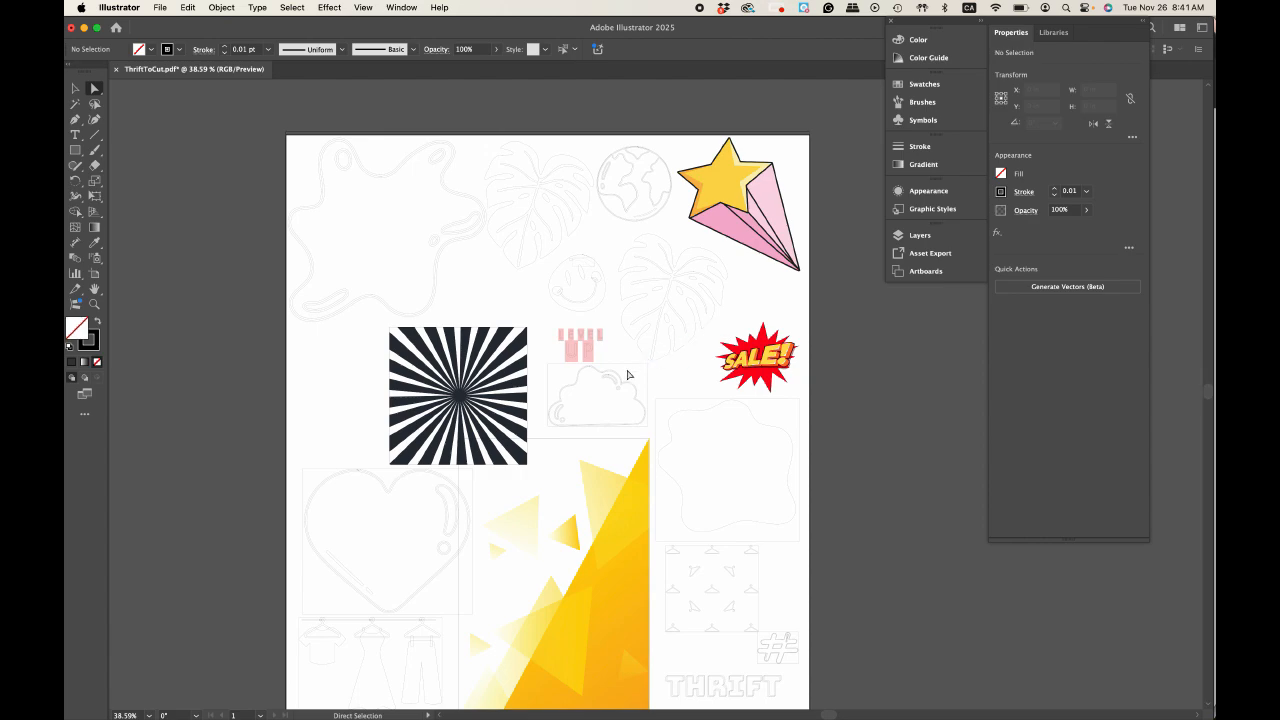
{"action": "left_click", "coordinate": [628, 367]}
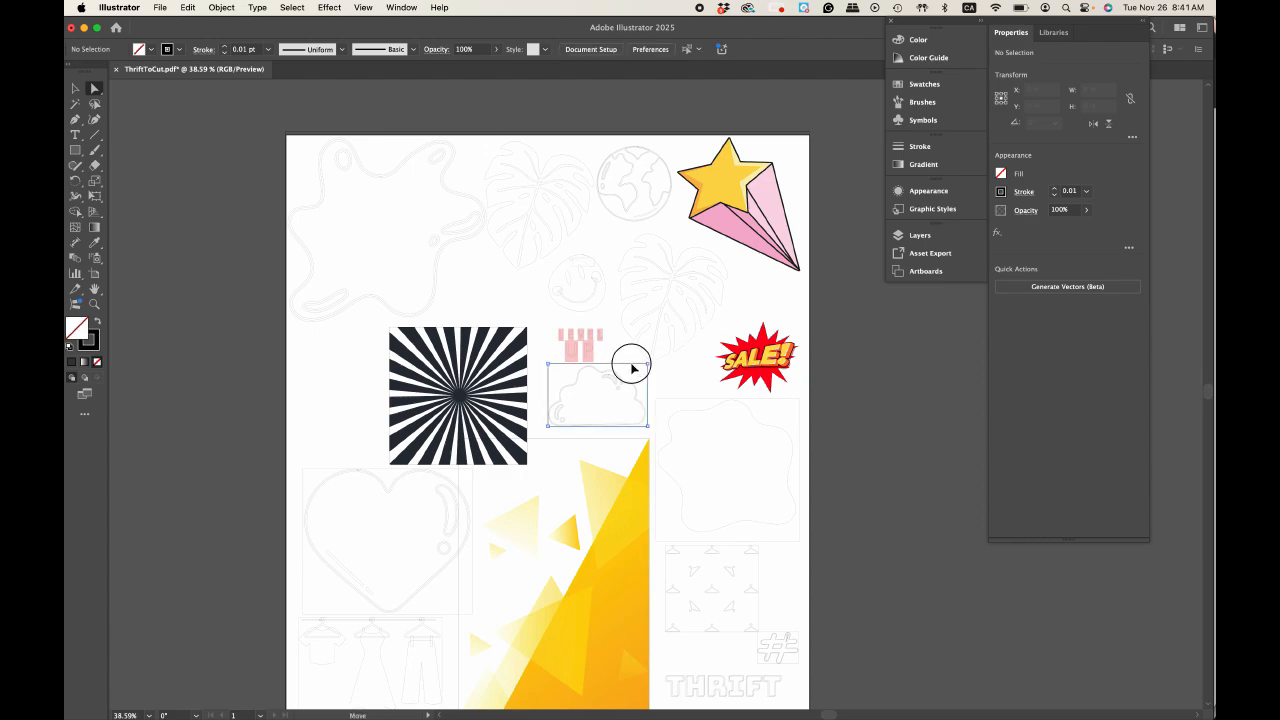
{"action": "key", "text": "Delete"}
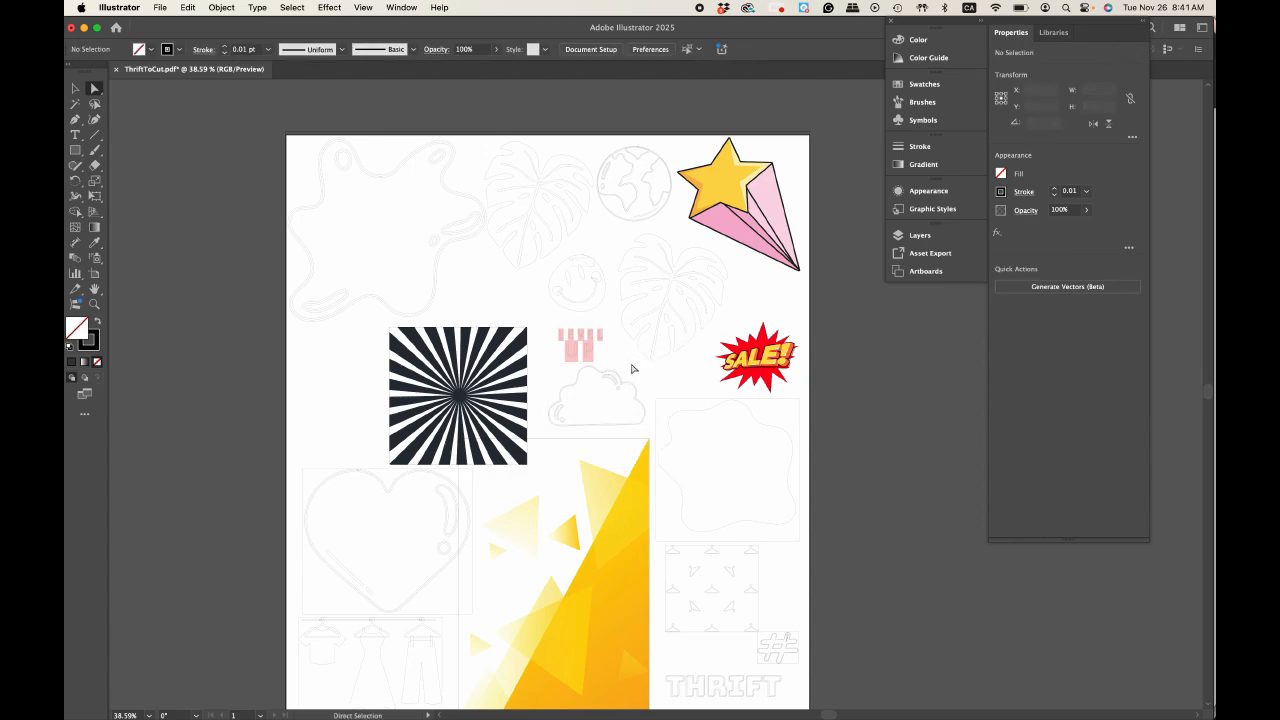
Step: Delete the rectangular frames around the wavy blob shape and the clothes-hanger pattern
{"action": "left_click", "coordinate": [670, 405]}
{"action": "key", "text": "Delete"}
{"action": "left_click", "coordinate": [683, 550]}
{"action": "key", "text": "Delete"}
Step: Delete the stacked frames around the yellow triangle graphic and the rectangular frame around the heart
{"action": "left_click", "coordinate": [615, 443]}
{"action": "key", "text": "Delete"}
{"action": "left_click", "coordinate": [615, 441]}
{"action": "key", "text": "Delete"}
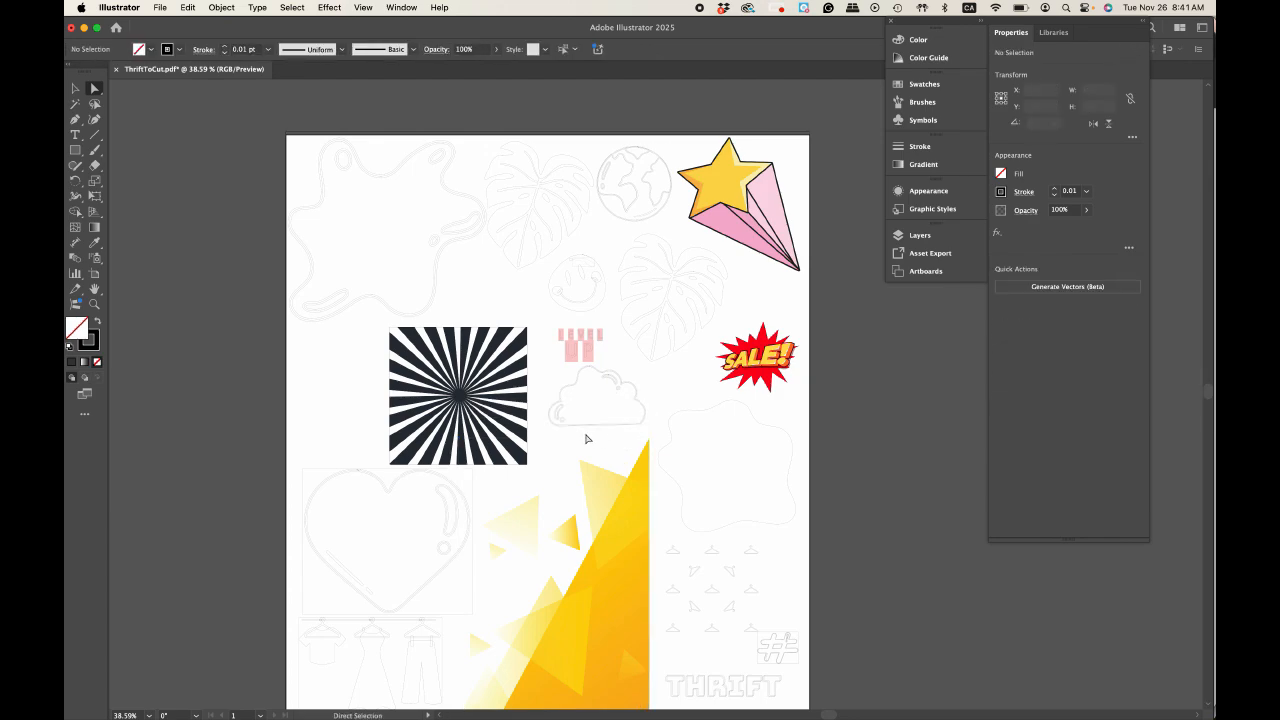
{"action": "left_click", "coordinate": [382, 471]}
{"action": "key", "text": "Delete"}
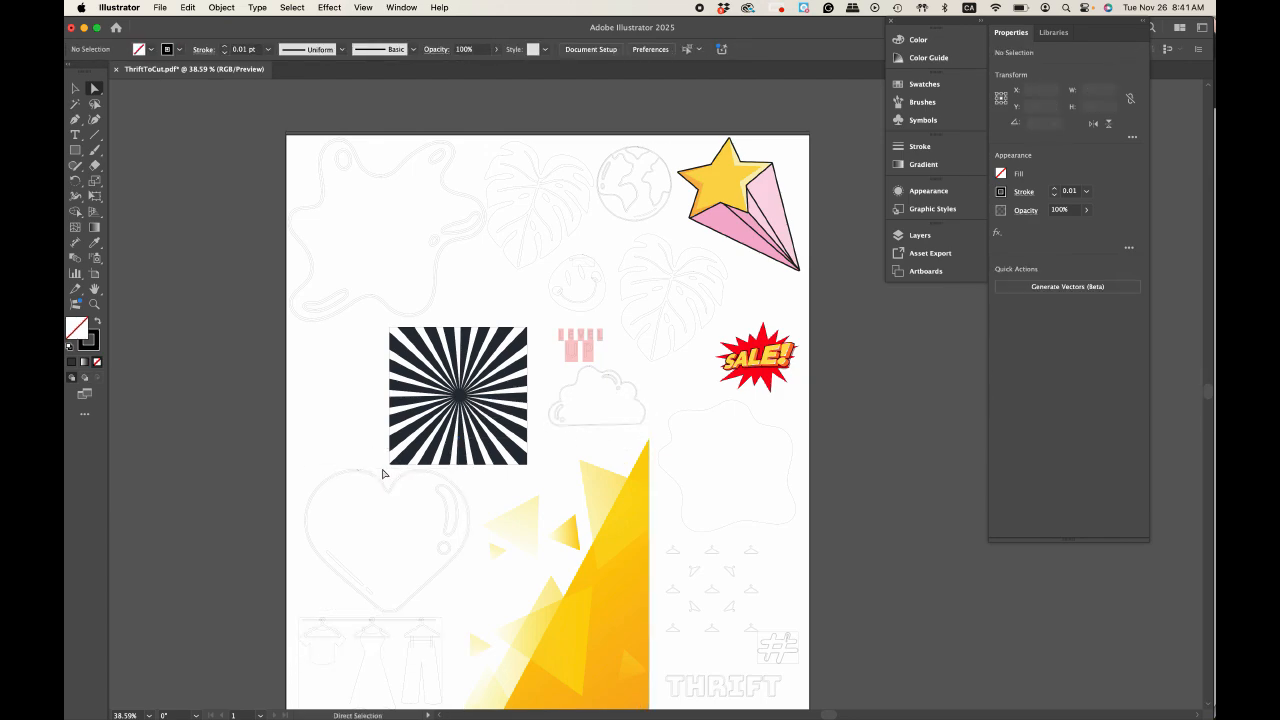
Step: Delete the stacked square frames around the black sunburst image
{"action": "left_click", "coordinate": [423, 330]}
{"action": "key", "text": "Delete"}
{"action": "key", "text": "Delete"}
{"action": "left_click", "coordinate": [423, 330]}
{"action": "key", "text": "Delete"}
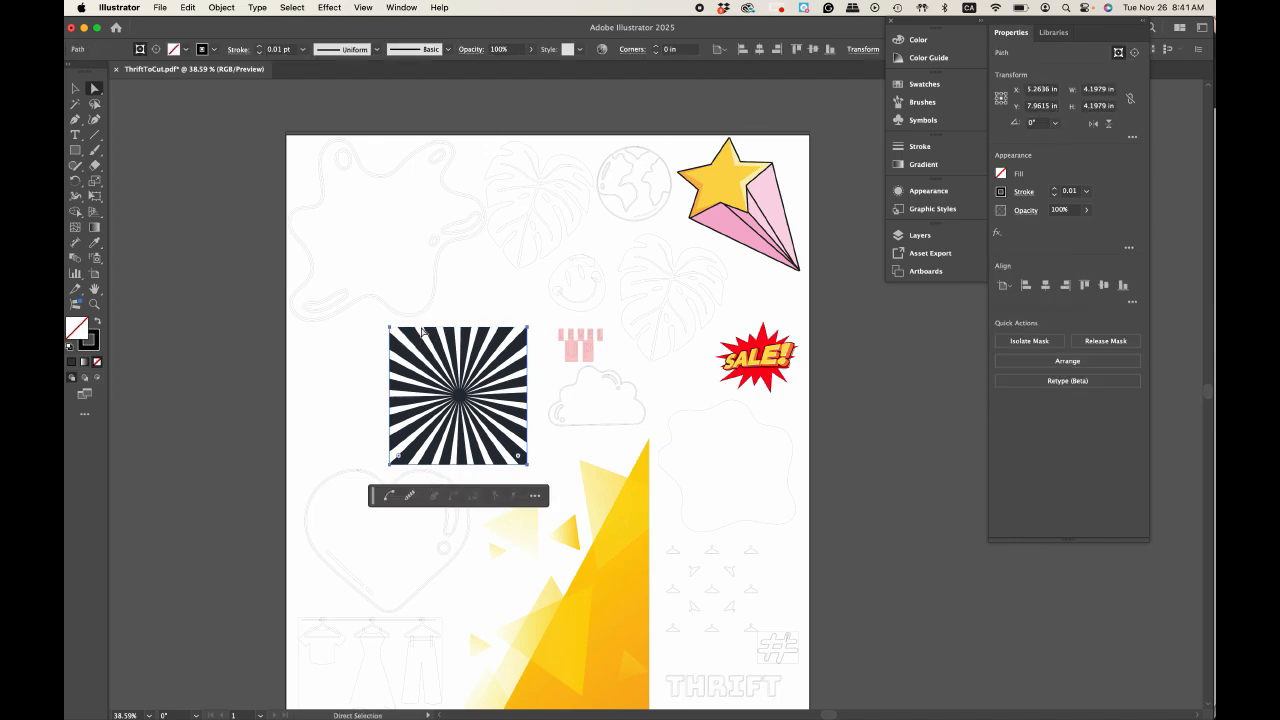
{"action": "key", "text": "Delete"}
{"action": "left_click", "coordinate": [423, 330]}
Step: Delete the rectangular frames around the clothes rack and the hashtag
{"action": "scroll", "coordinate": [503, 443], "scroll_direction": "down", "scroll_amount": 5}
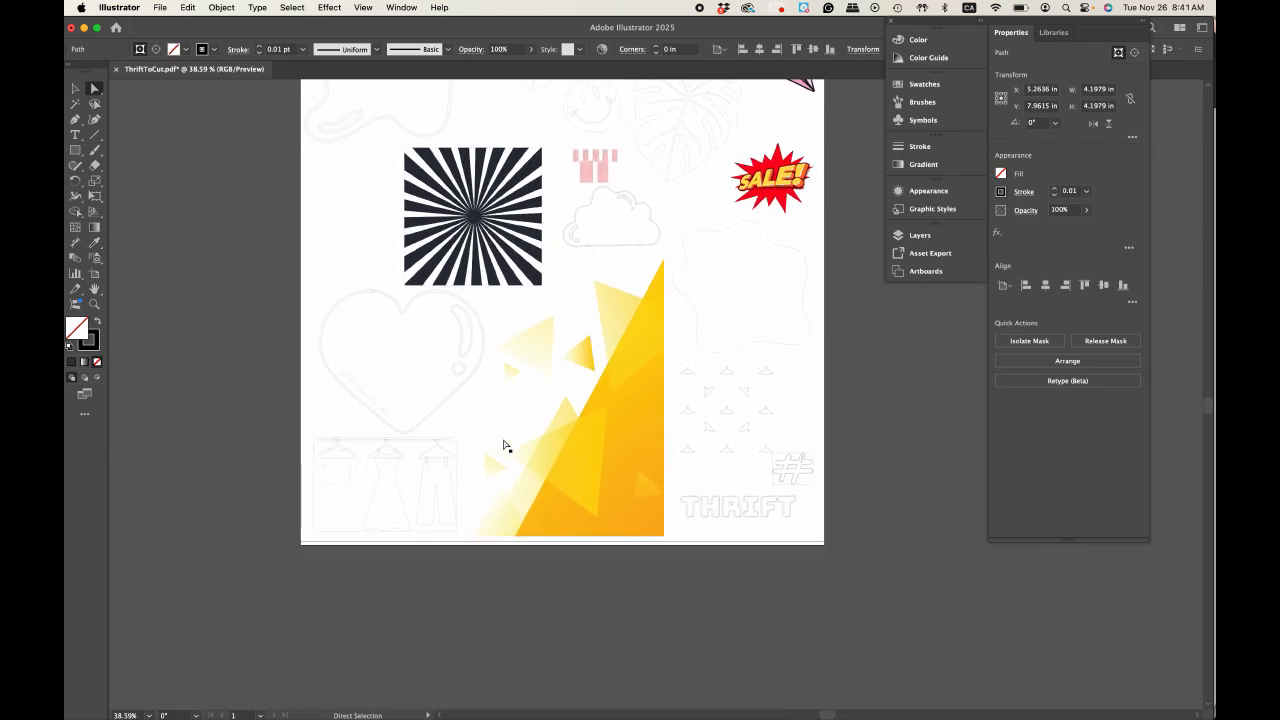
{"action": "left_click", "coordinate": [457, 466]}
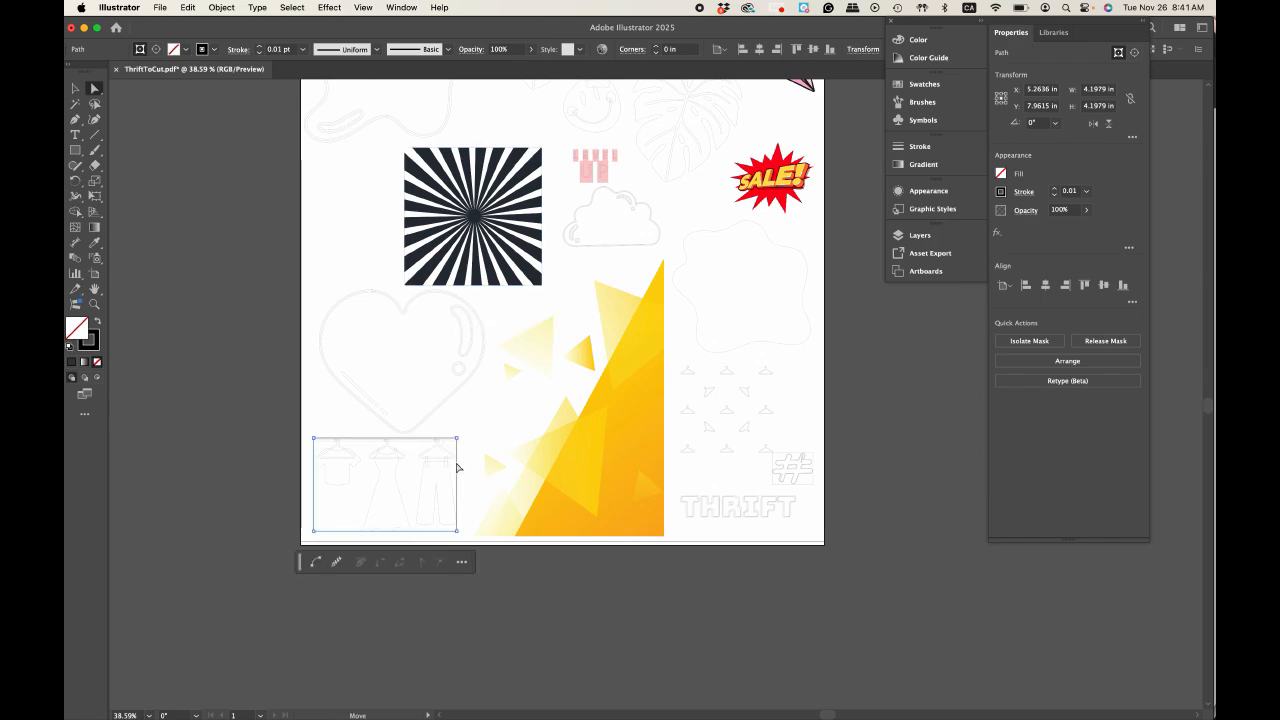
{"action": "key", "text": "Delete"}
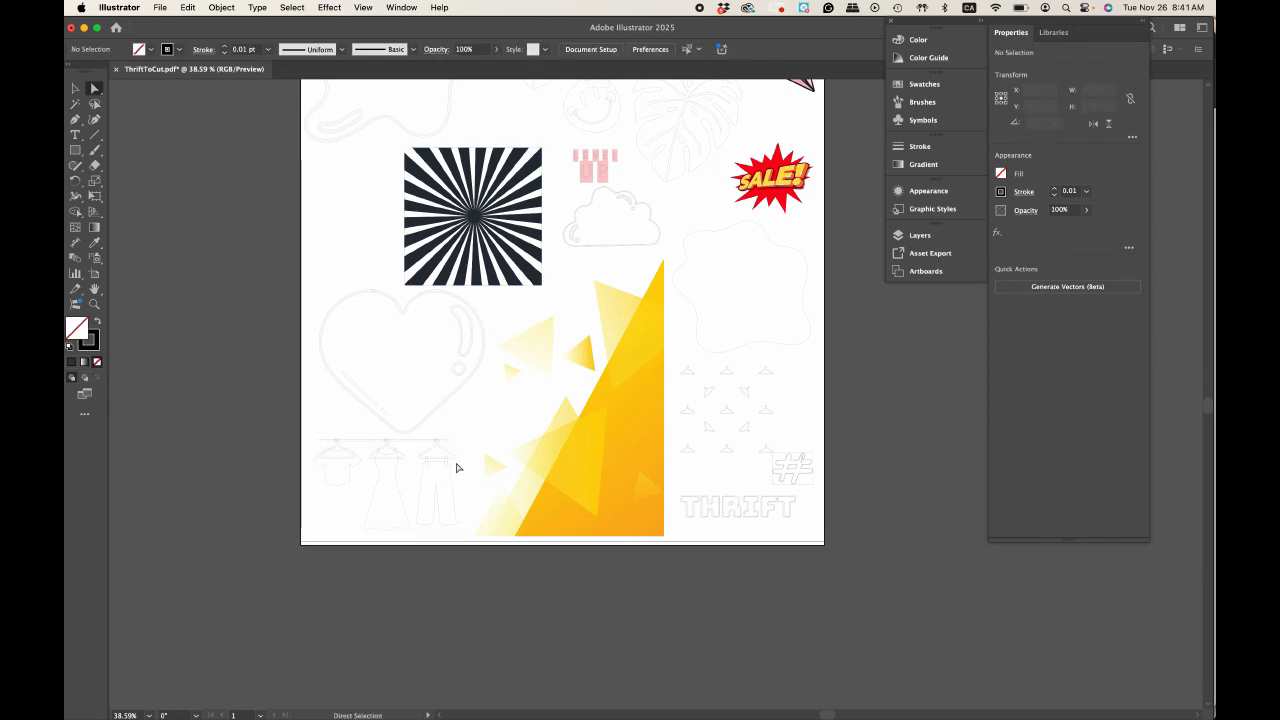
{"action": "left_click", "coordinate": [808, 489]}
{"action": "key", "text": "Delete"}
Step: Delete all the stacked page-sized frames that run along the artboard's edges
{"action": "left_click", "coordinate": [800, 544]}
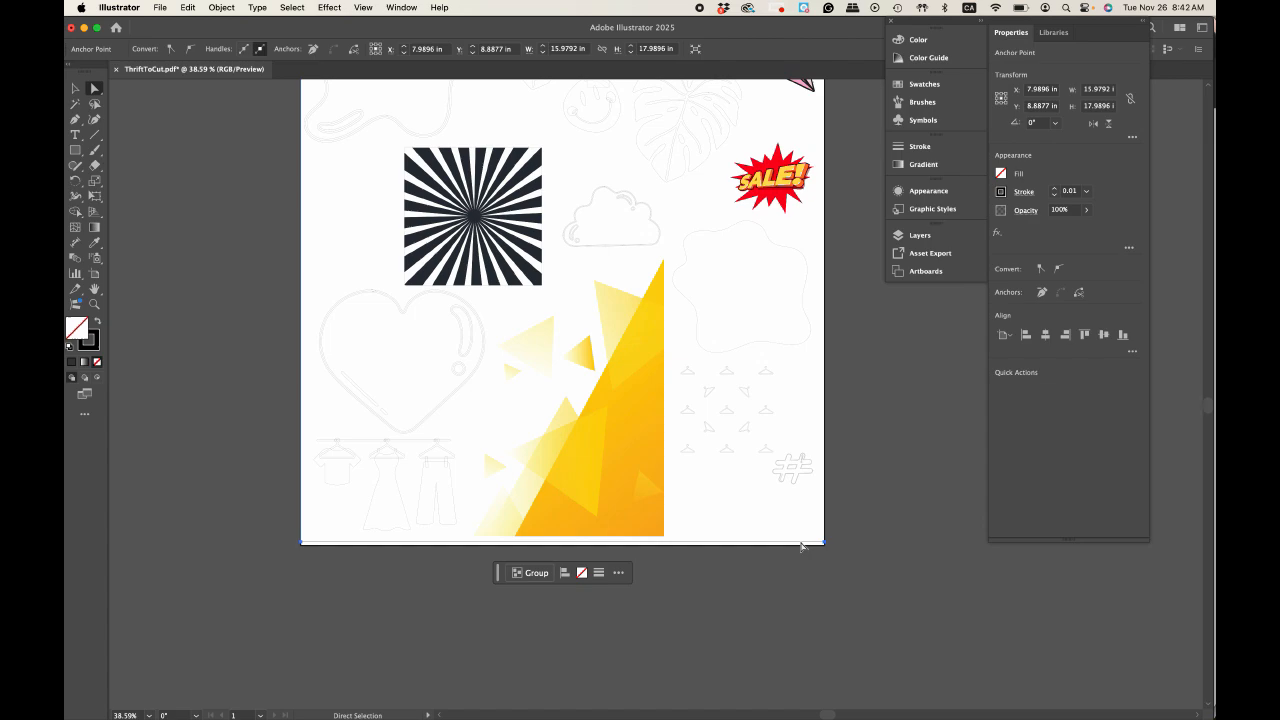
{"action": "key", "text": "Delete"}
{"action": "left_click", "coordinate": [800, 544]}
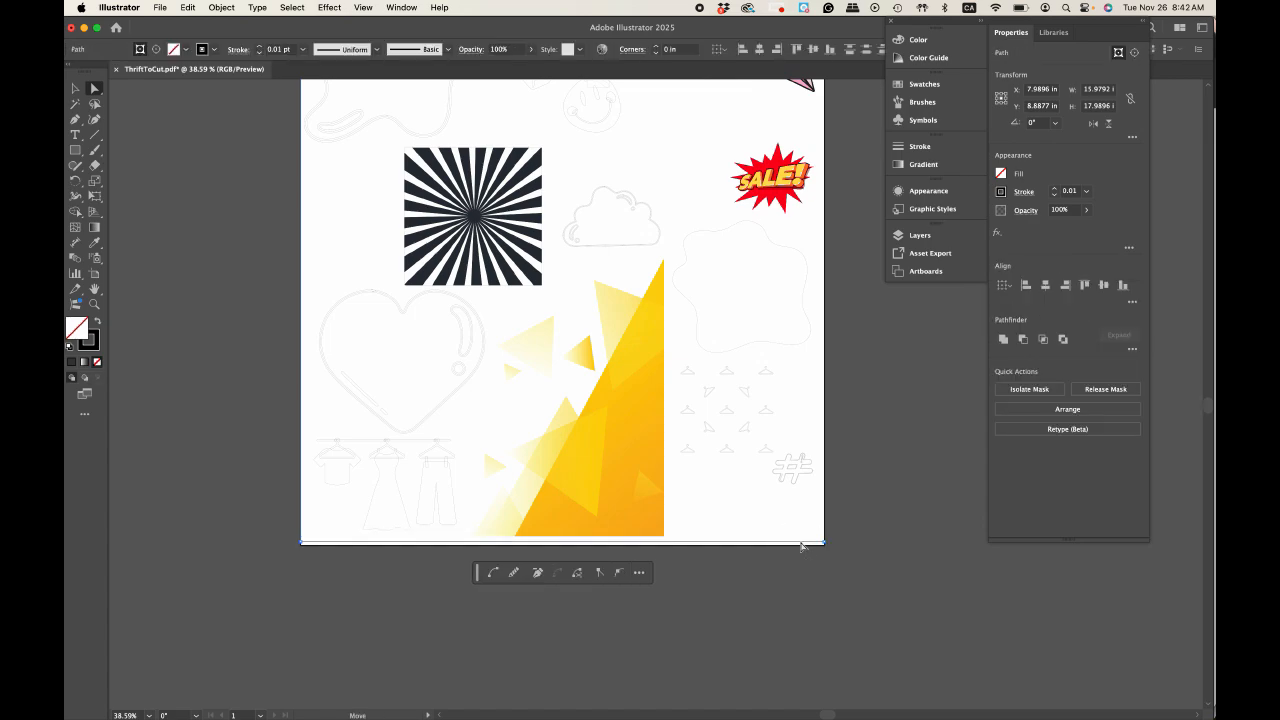
{"action": "key", "text": "Delete"}
{"action": "key", "text": "Delete"}
{"action": "left_click", "coordinate": [800, 544]}
{"action": "key", "text": "Delete"}
{"action": "key", "text": "Delete"}
{"action": "left_click", "coordinate": [801, 546]}
{"action": "key", "text": "Delete"}
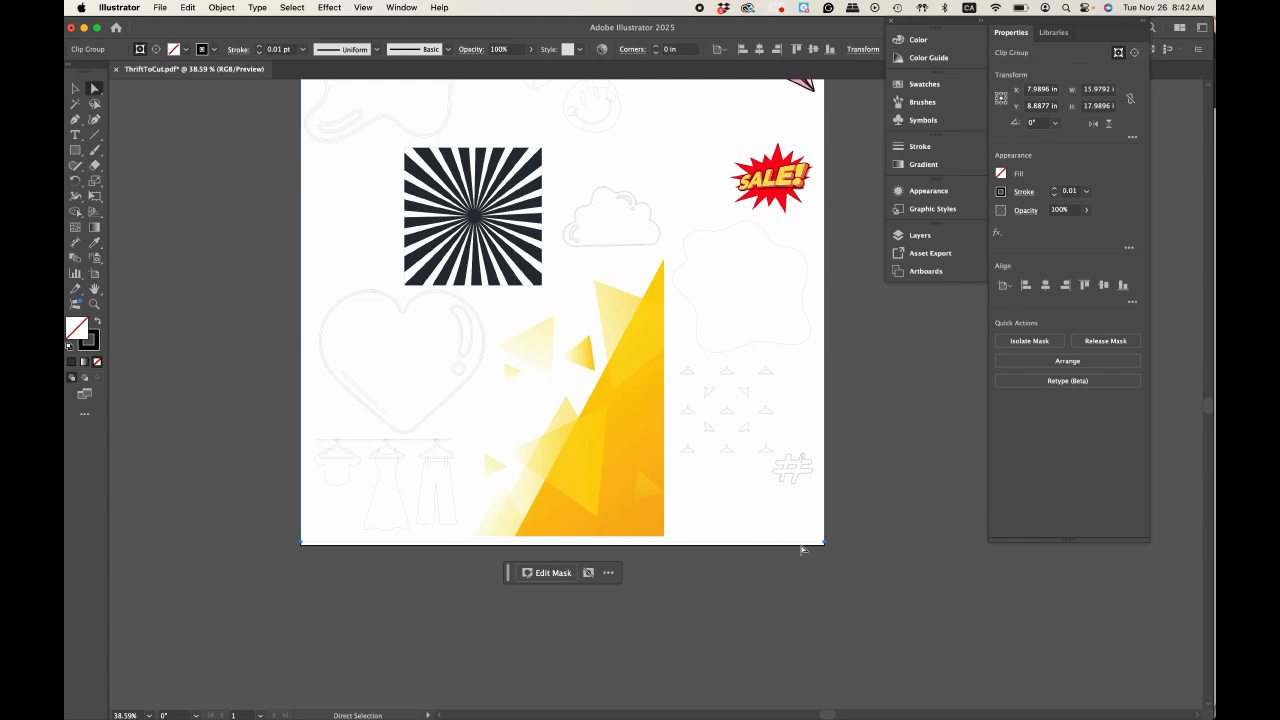
{"action": "left_click", "coordinate": [801, 543]}
{"action": "key", "text": "Delete"}
{"action": "key", "text": "Delete"}
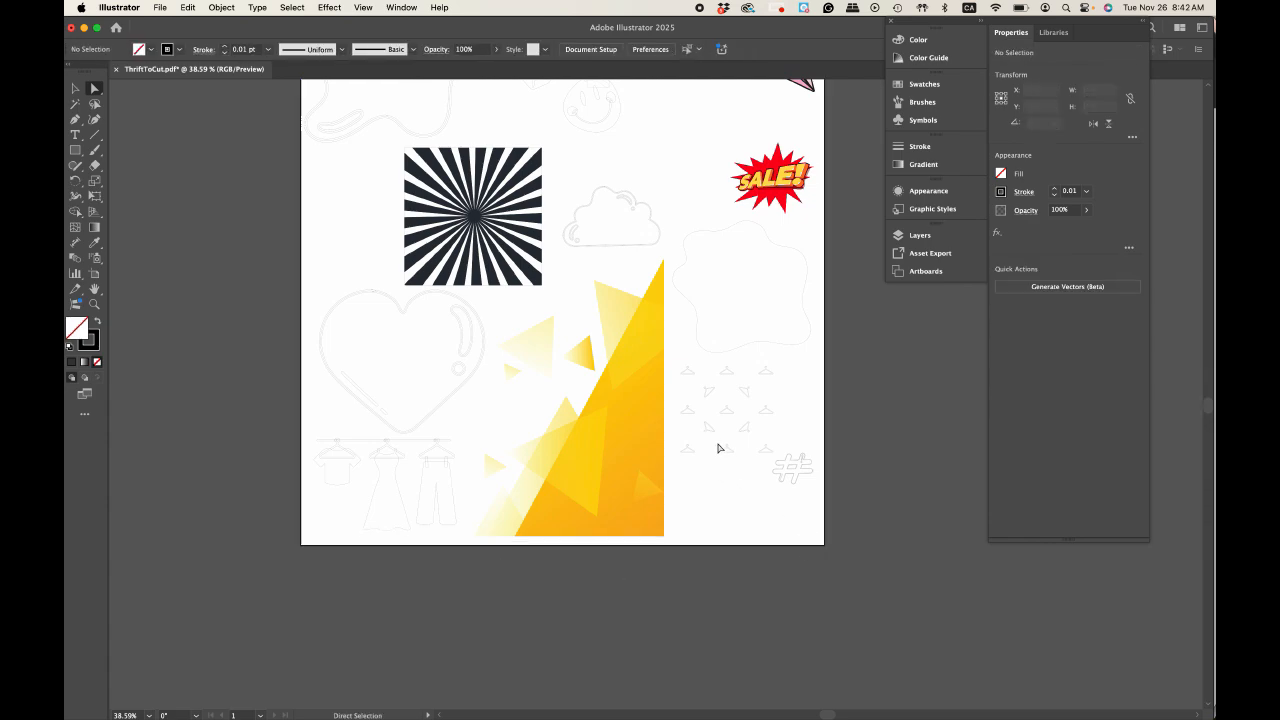
Step: Delete the duplicate inner outlines of the paint splat so a single contour remains
{"action": "scroll", "coordinate": [718, 448], "scroll_direction": "up", "scroll_amount": 5}
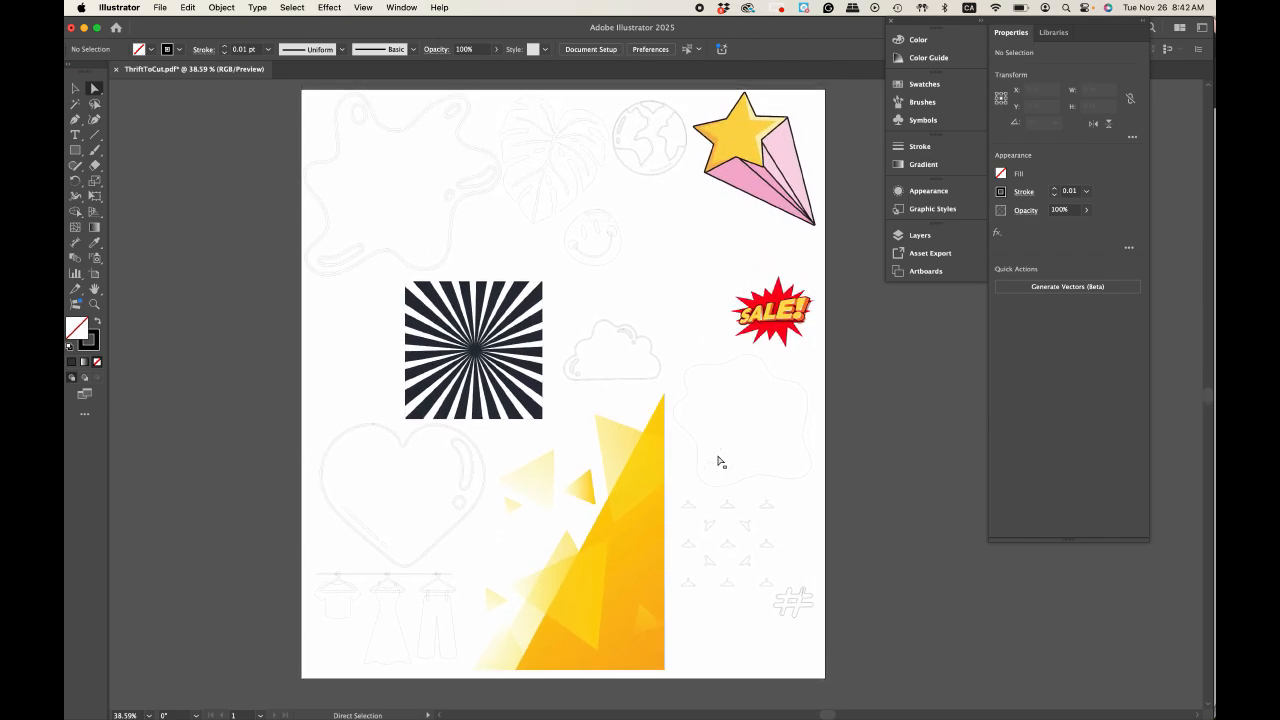
{"action": "scroll", "coordinate": [718, 462], "scroll_direction": "up", "scroll_amount": 2}
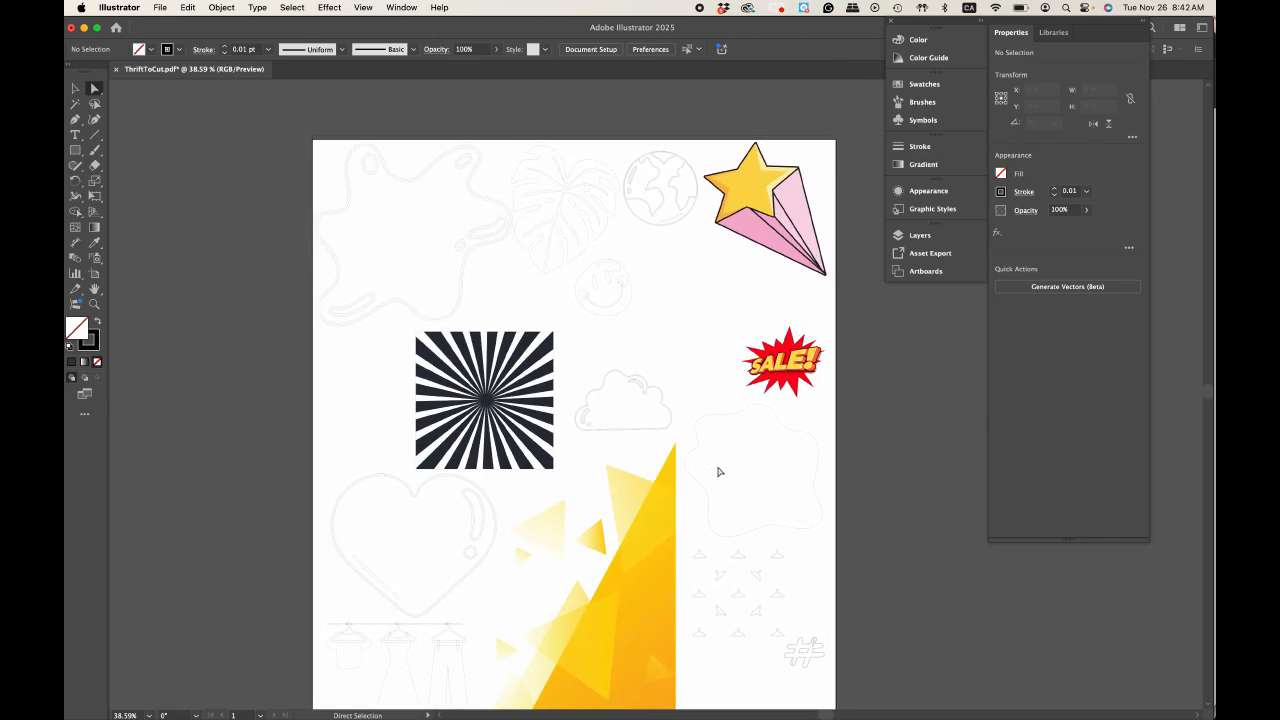
{"action": "scroll", "coordinate": [718, 471], "scroll_direction": "down", "scroll_amount": 2}
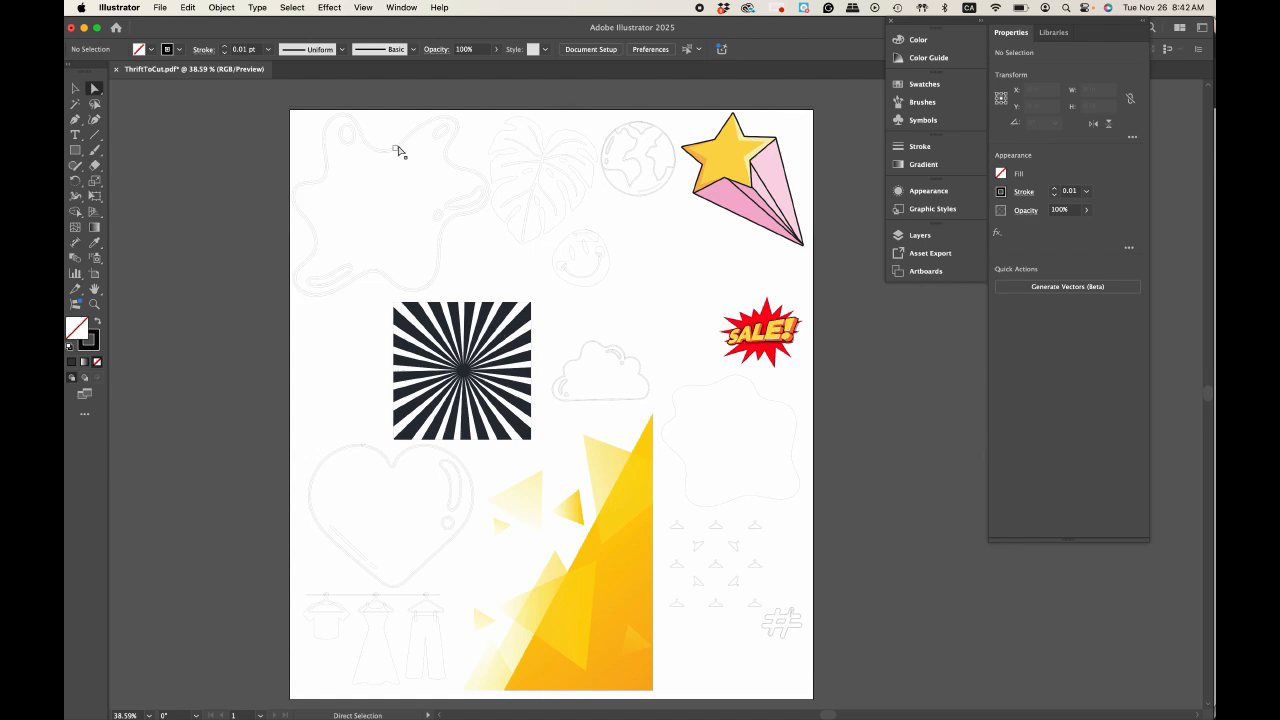
{"action": "scroll", "coordinate": [410, 163], "scroll_direction": "up", "scroll_amount": 5}
{"action": "scroll", "coordinate": [421, 167], "scroll_direction": "up", "scroll_amount": 3}
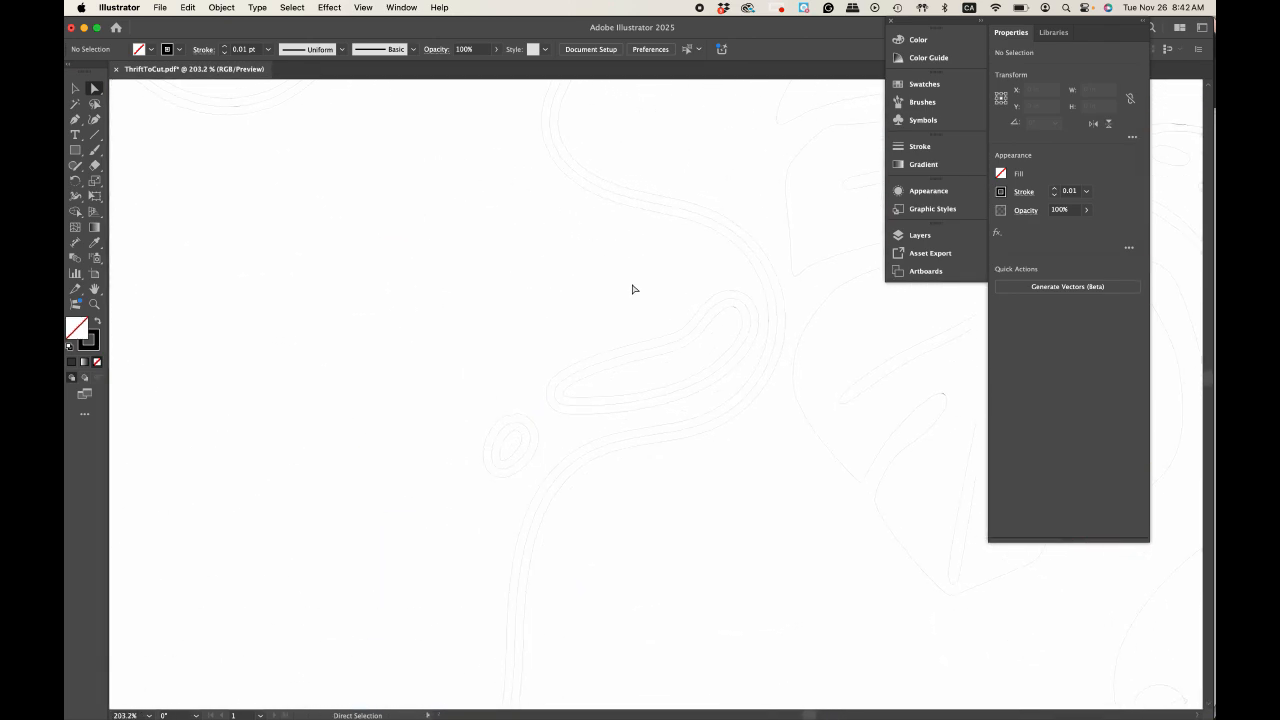
{"action": "left_click", "coordinate": [634, 204]}
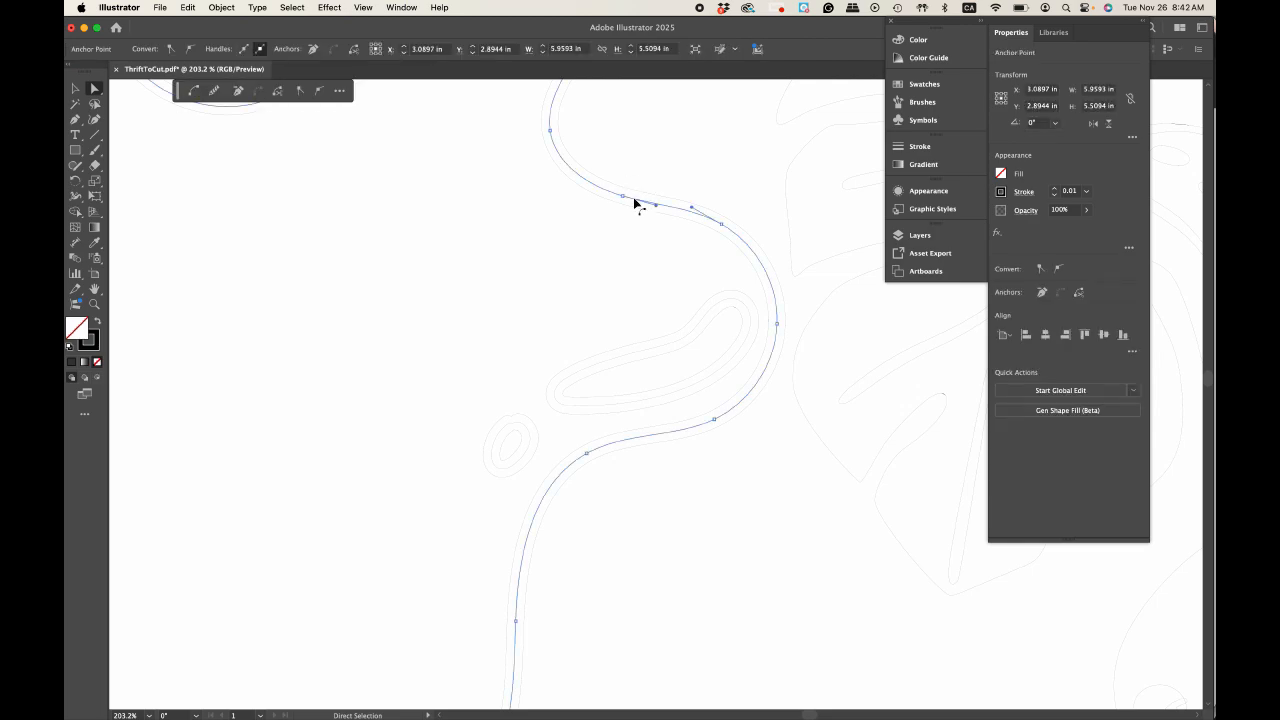
{"action": "left_click", "coordinate": [633, 197]}
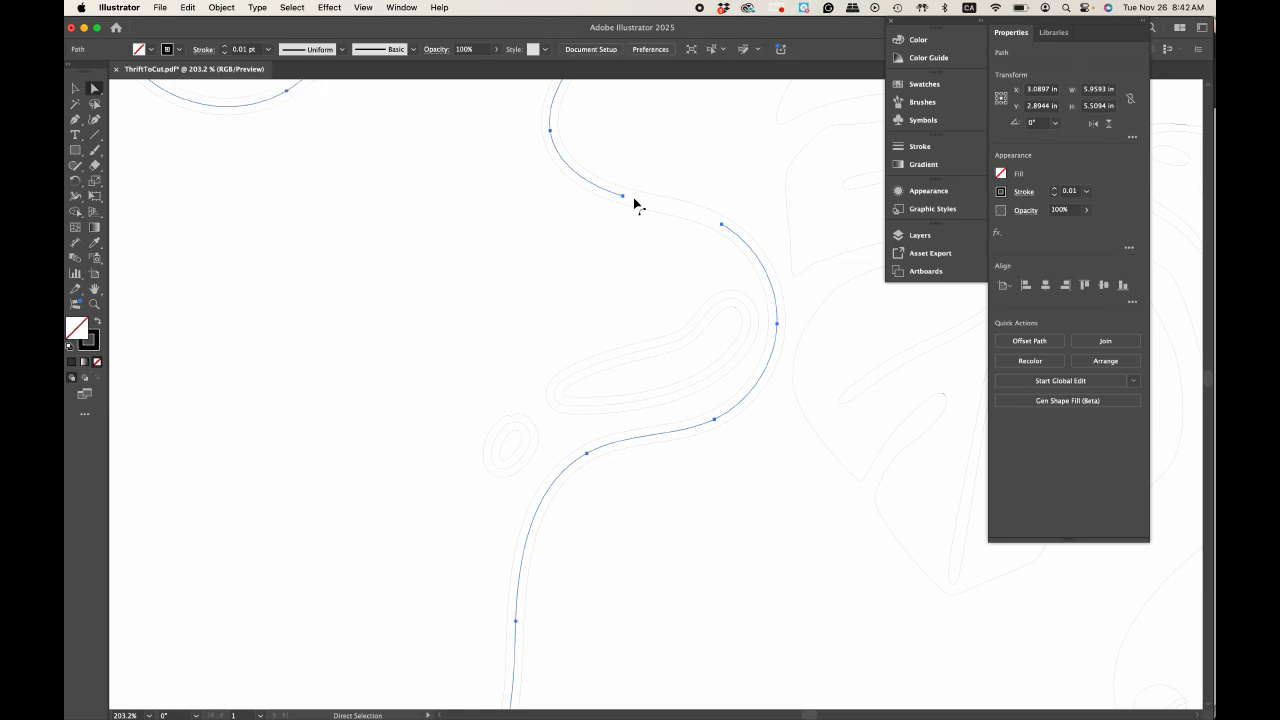
{"action": "scroll", "coordinate": [634, 200], "scroll_direction": "down", "scroll_amount": 6}
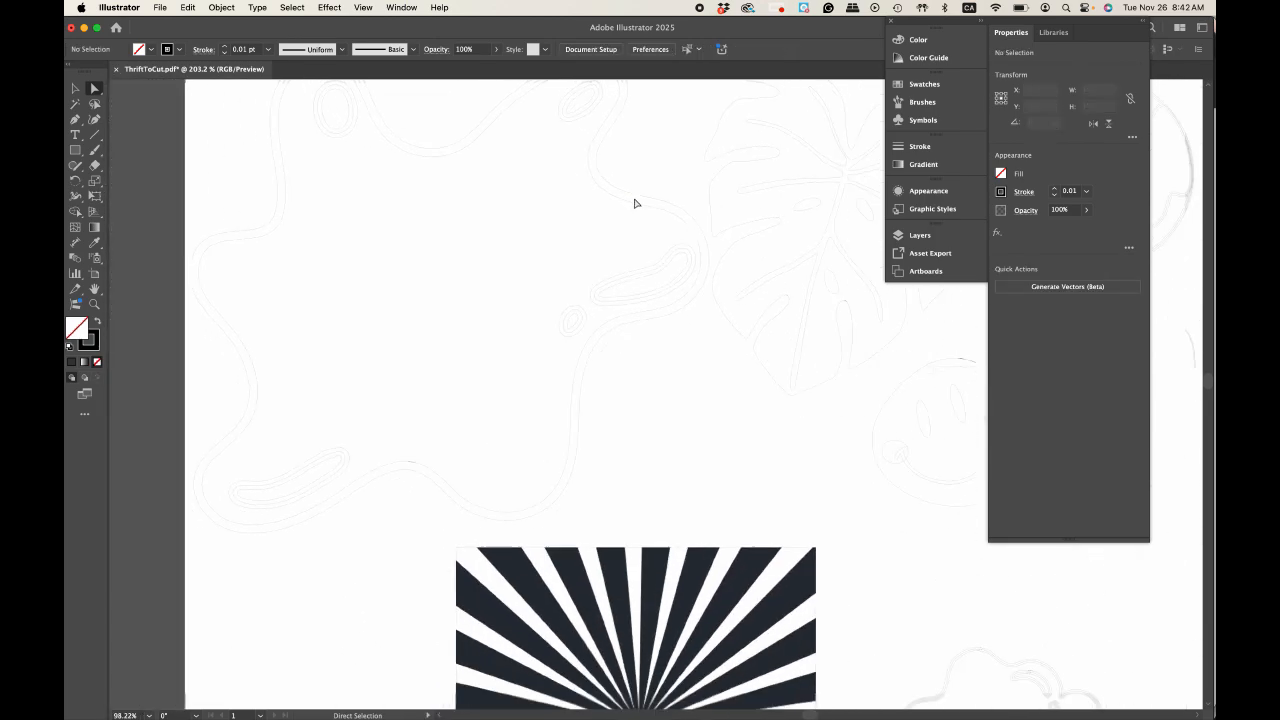
{"action": "left_click", "coordinate": [610, 309]}
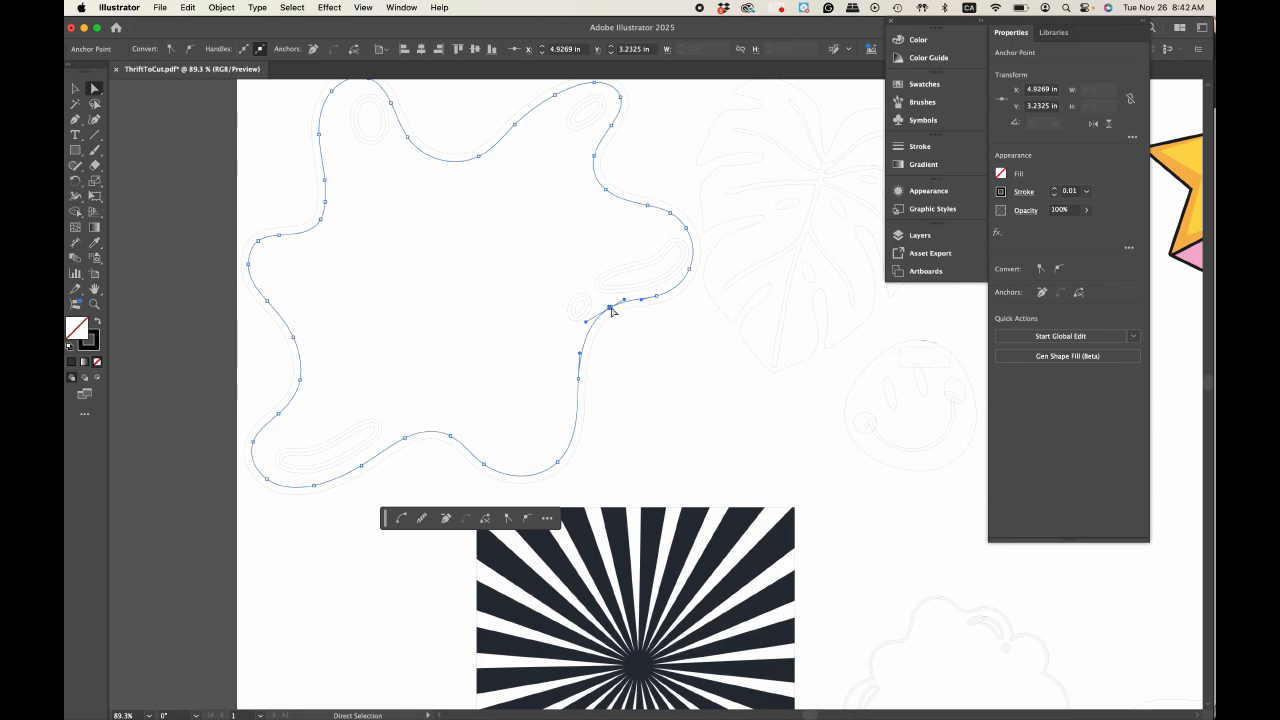
{"action": "key", "text": "Delete"}
{"action": "key", "text": "Delete"}
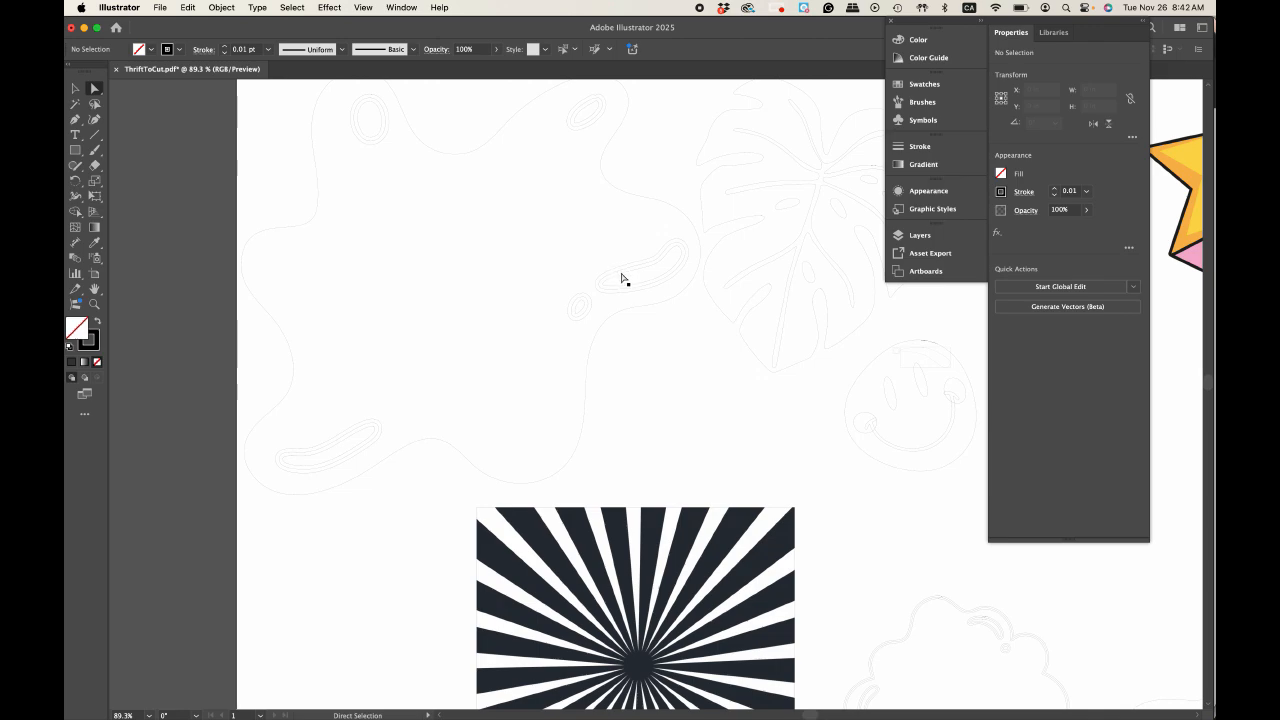
Step: Delete the duplicate inner outlines of the long highlight and the small oval on the splat's right arm
{"action": "left_click", "coordinate": [628, 287]}
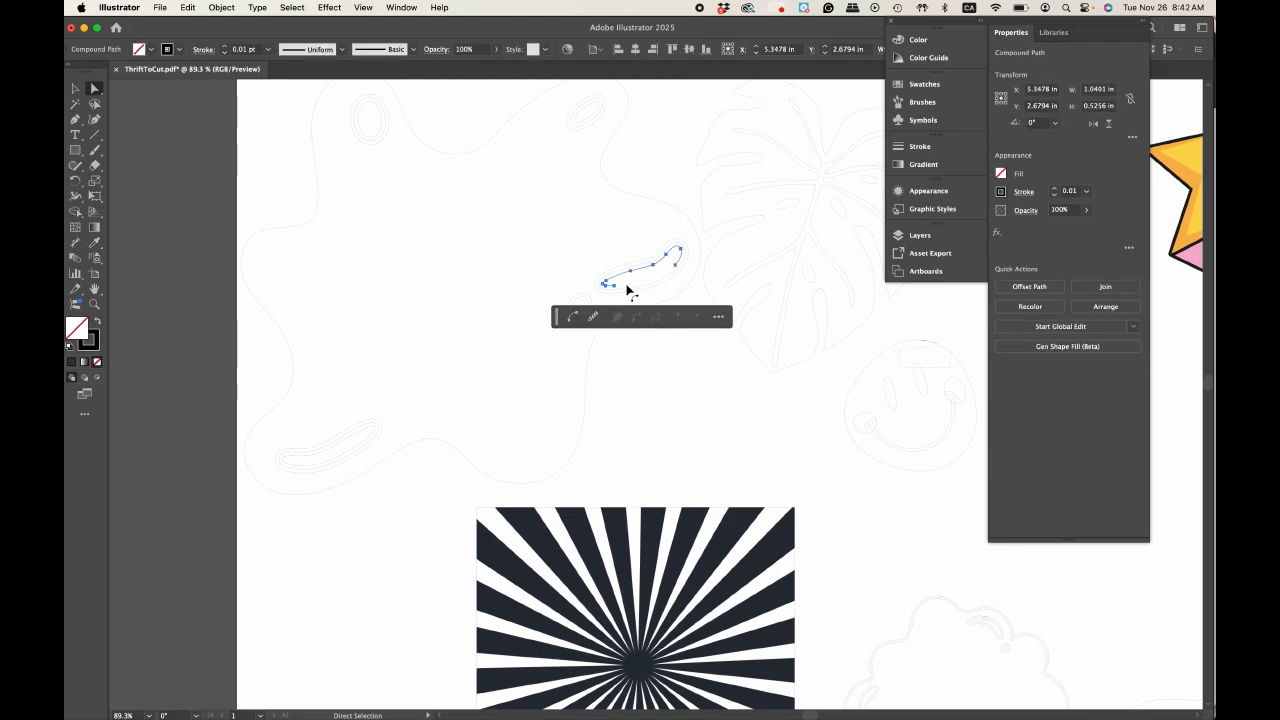
{"action": "left_click", "coordinate": [627, 289]}
{"action": "left_click", "coordinate": [627, 290]}
{"action": "key", "text": "Delete"}
{"action": "key", "text": "Delete"}
{"action": "left_click", "coordinate": [578, 299]}
{"action": "key", "text": "Delete"}
{"action": "key", "text": "Delete"}
{"action": "left_click", "coordinate": [584, 298]}
{"action": "key", "text": "Delete"}
Step: Delete the duplicate inner outlines of the two oval highlights in the splat's upper arms
{"action": "scroll", "coordinate": [499, 181], "scroll_direction": "up", "scroll_amount": 3}
{"action": "scroll", "coordinate": [499, 181], "scroll_direction": "down", "scroll_amount": 2}
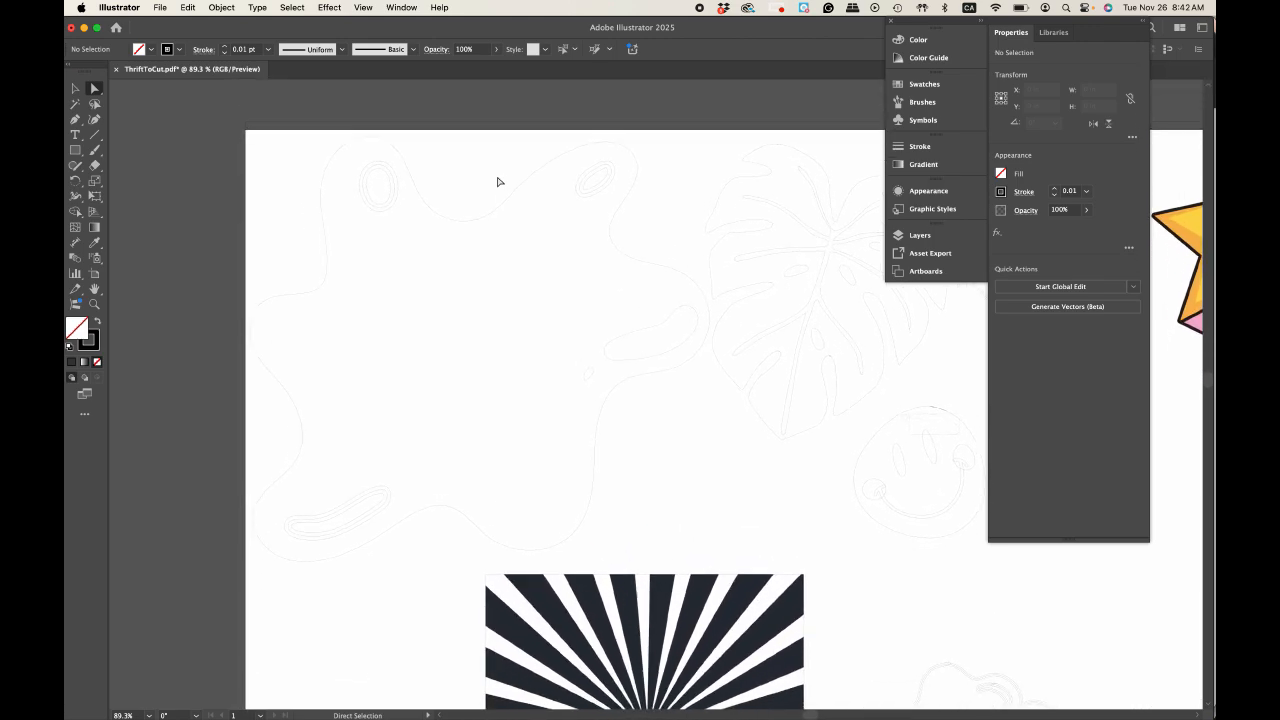
{"action": "left_click", "coordinate": [594, 172]}
{"action": "key", "text": "Delete"}
{"action": "left_click", "coordinate": [596, 175]}
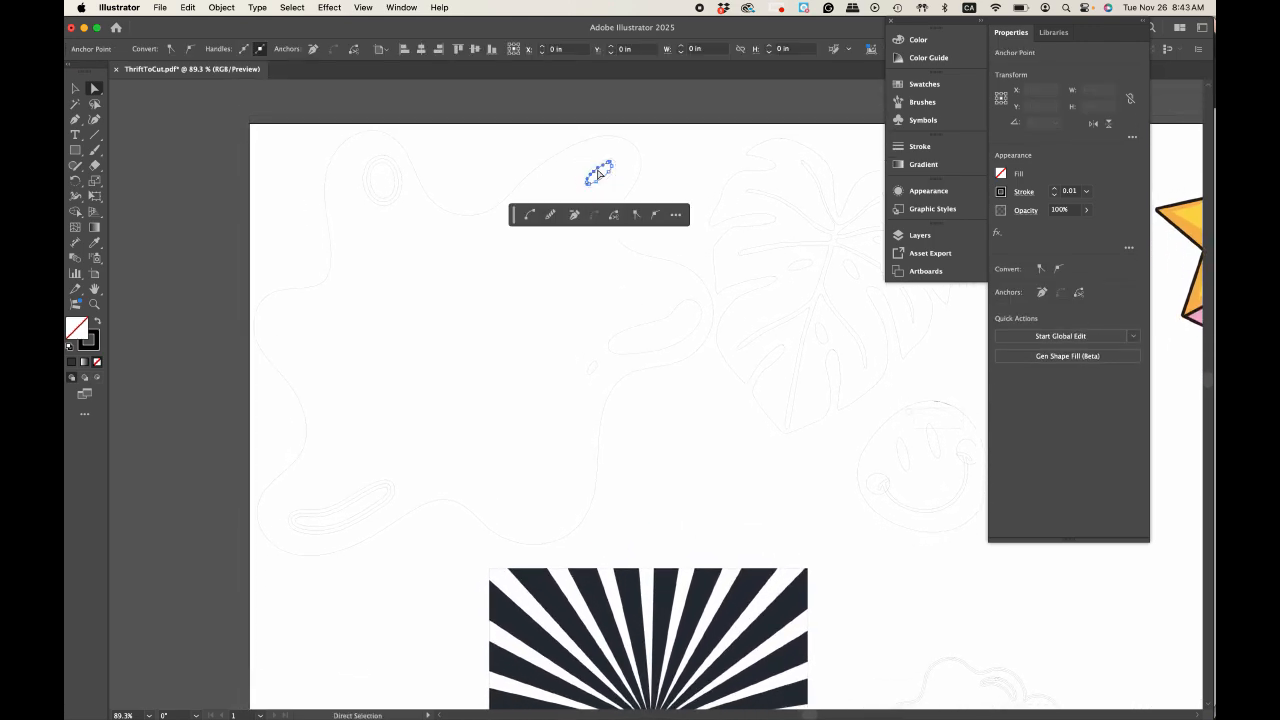
{"action": "key", "text": "Delete"}
{"action": "left_click", "coordinate": [370, 179]}
{"action": "key", "text": "Delete"}
{"action": "left_click", "coordinate": [368, 182]}
{"action": "key", "text": "Delete"}
Step: Delete the duplicate inner outlines of the long highlight in the splat's lower-left arm
{"action": "scroll", "coordinate": [489, 321], "scroll_direction": "down", "scroll_amount": 5}
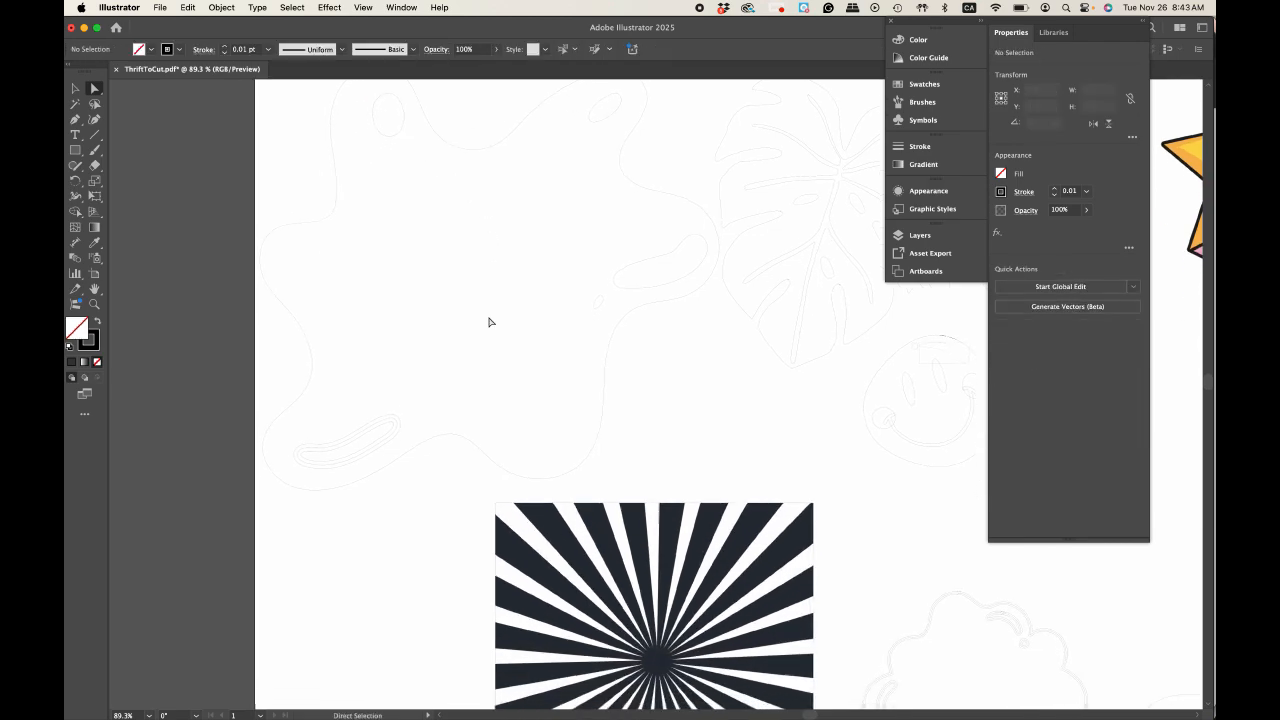
{"action": "left_click", "coordinate": [366, 355]}
{"action": "key", "text": "Delete"}
{"action": "left_click", "coordinate": [365, 350]}
{"action": "key", "text": "Delete"}
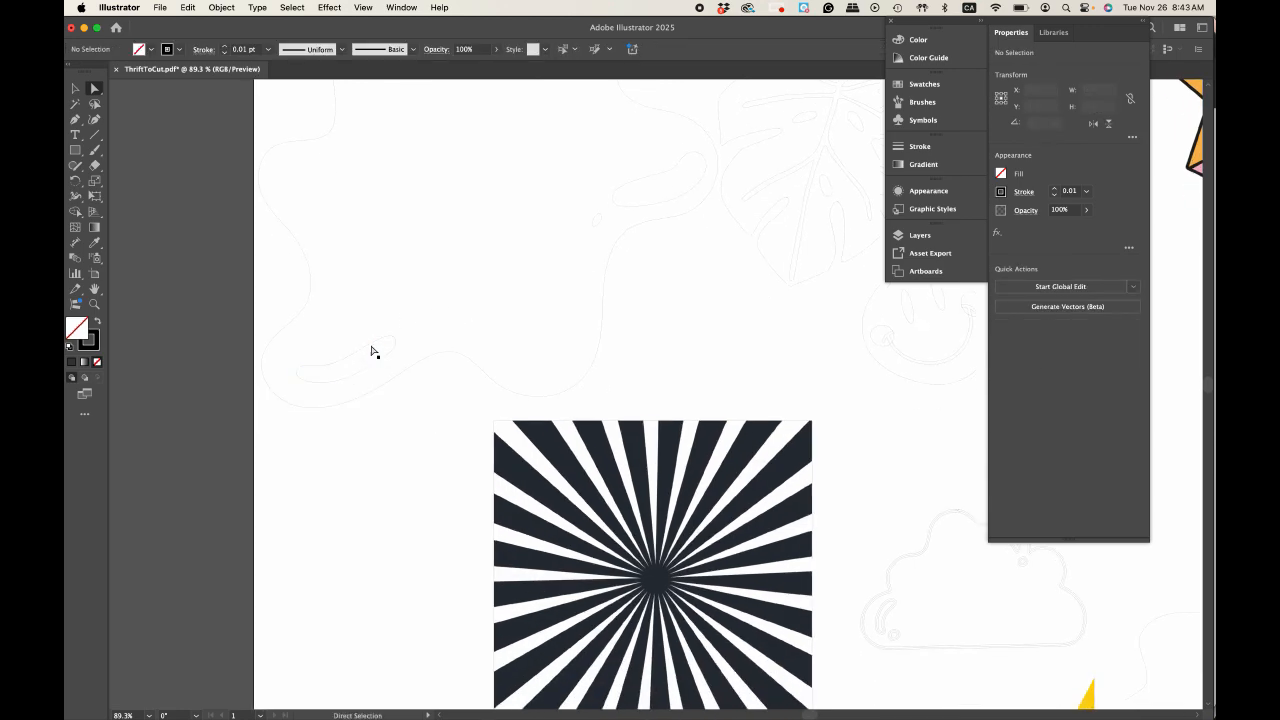
Step: Remove the duplicate inner outline of the continent on the globe
{"action": "scroll", "coordinate": [640, 334], "scroll_direction": "right", "scroll_amount": 8}
{"action": "scroll", "coordinate": [642, 334], "scroll_direction": "right", "scroll_amount": 3}
{"action": "scroll", "coordinate": [642, 334], "scroll_direction": "up", "scroll_amount": 1}
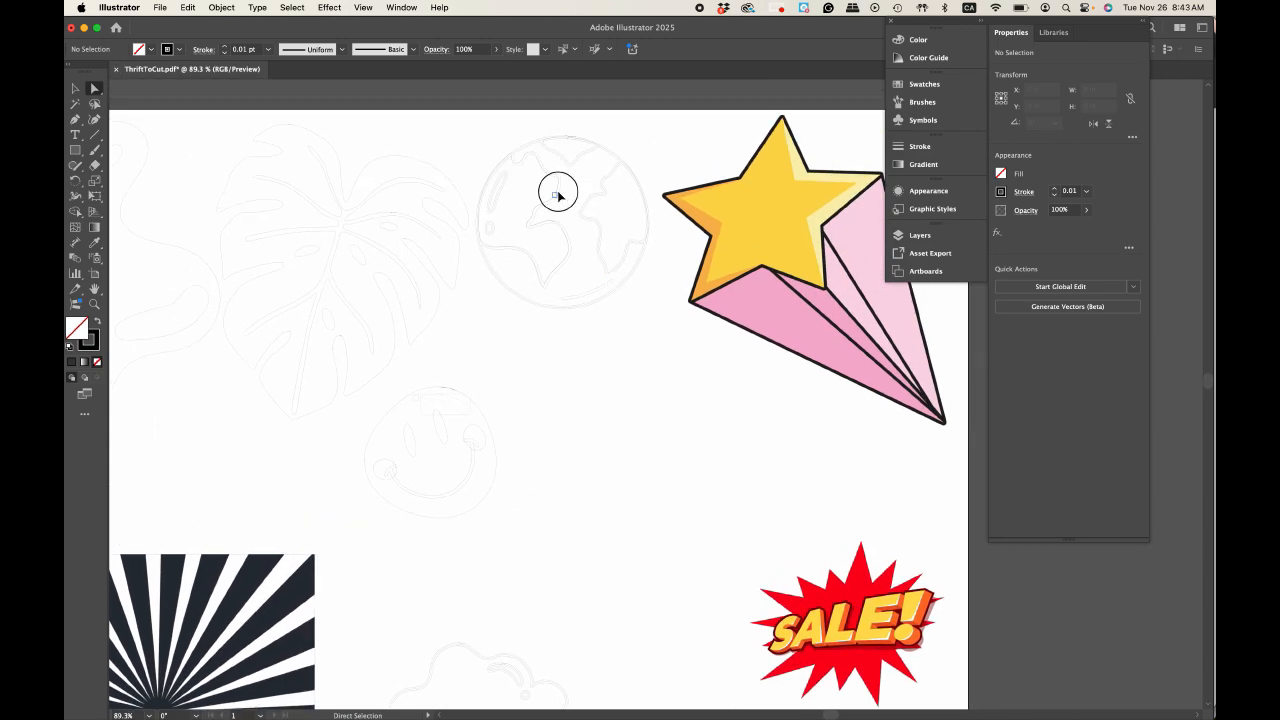
{"action": "left_click", "coordinate": [555, 192]}
{"action": "left_click", "coordinate": [560, 197]}
{"action": "scroll", "coordinate": [585, 238], "scroll_direction": "right", "scroll_amount": 1}
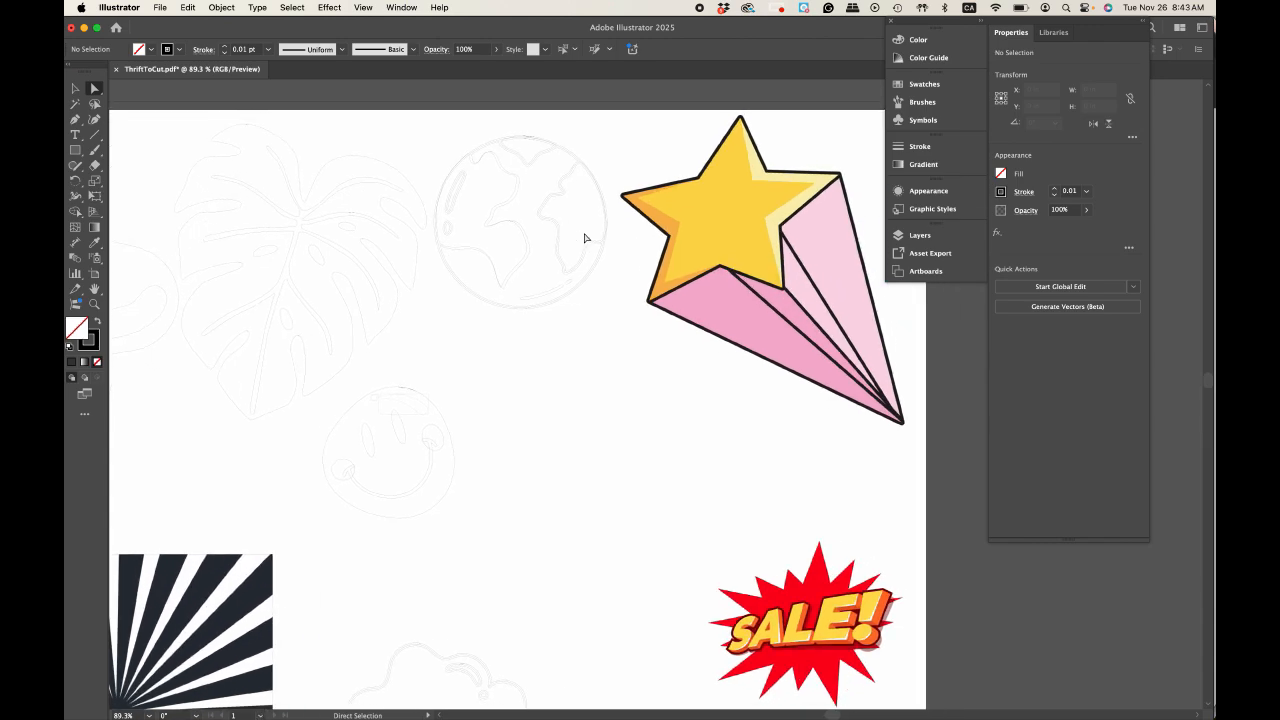
Step: Image-trace the shooting star with the Default preset in Black and White mode and expand the tracing into paths
{"action": "scroll", "coordinate": [585, 238], "scroll_direction": "right", "scroll_amount": 2}
{"action": "scroll", "coordinate": [585, 238], "scroll_direction": "up", "scroll_amount": 1}
{"action": "left_click", "coordinate": [620, 210]}
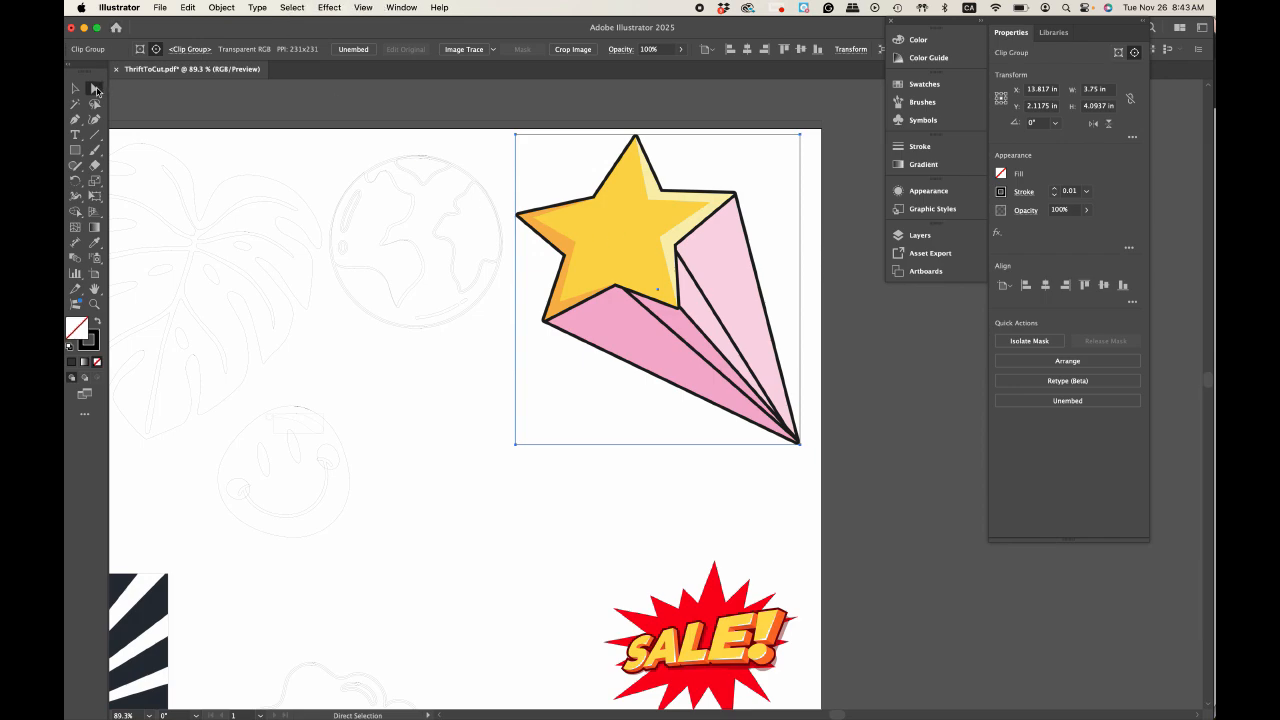
{"action": "left_click", "coordinate": [338, 7]}
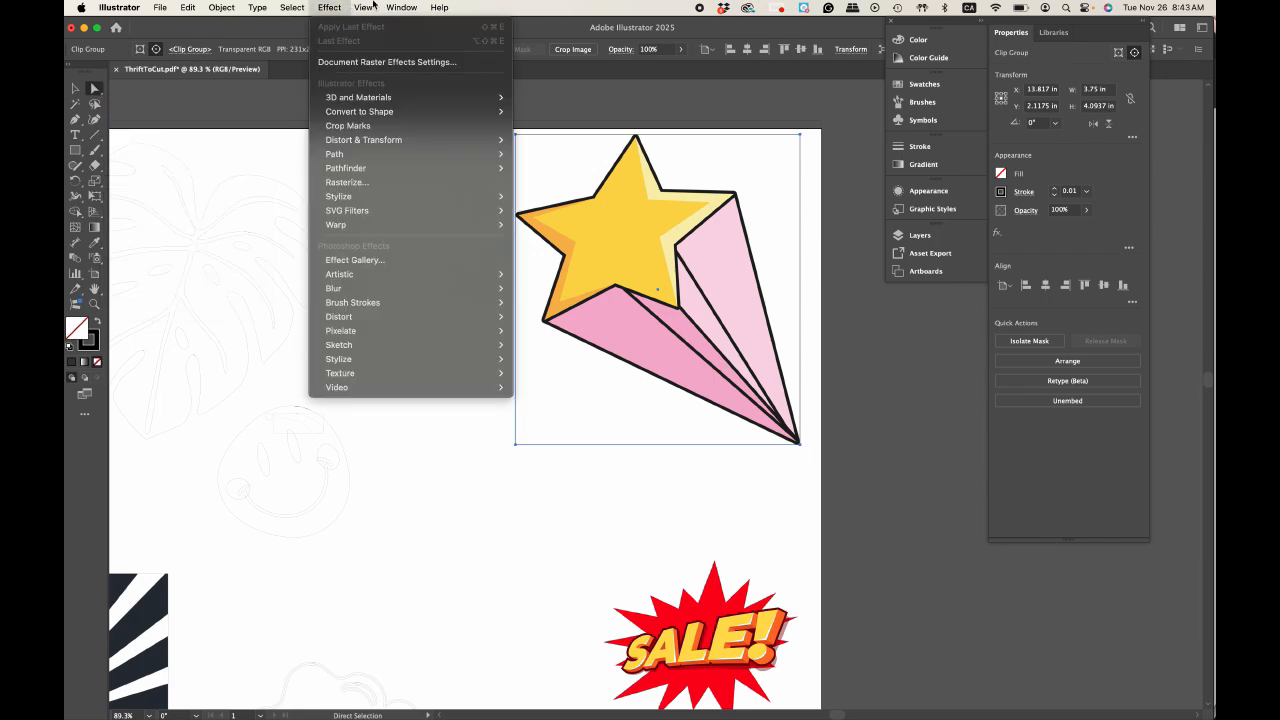
{"action": "mouse_move", "coordinate": [406, 7]}
{"action": "scroll", "coordinate": [466, 369], "scroll_direction": "down", "scroll_amount": 3}
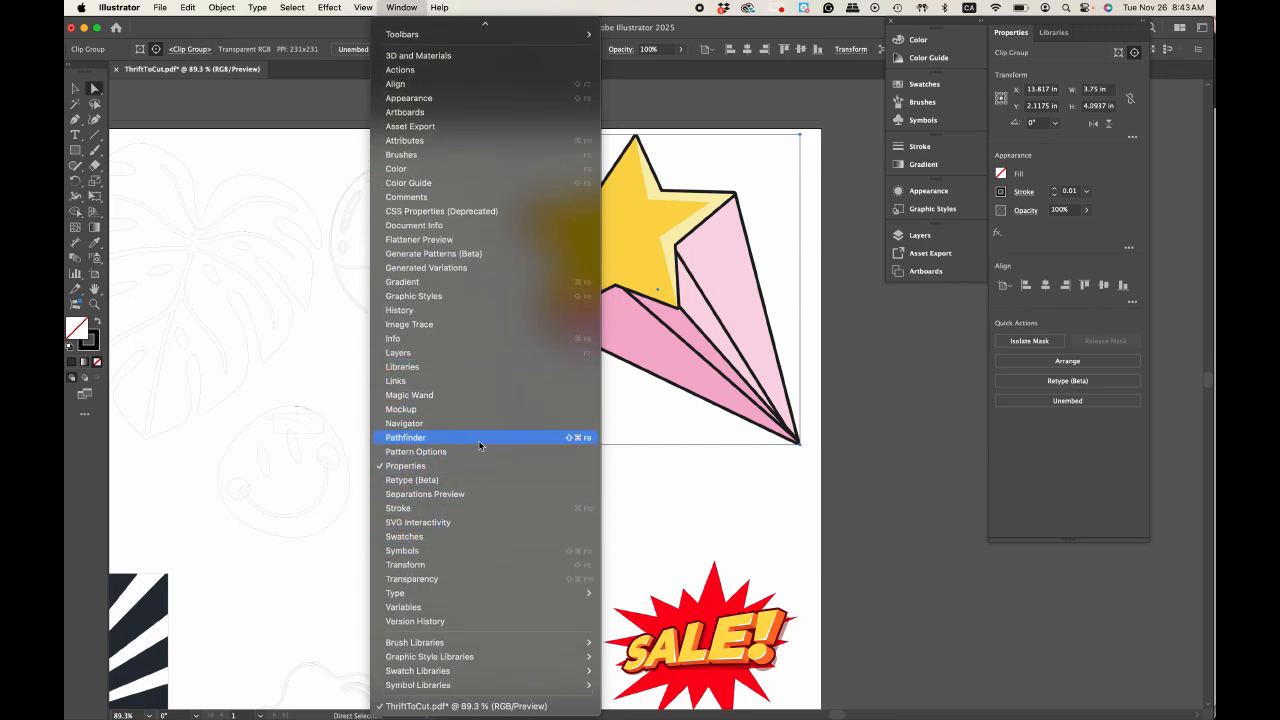
{"action": "left_click", "coordinate": [493, 324]}
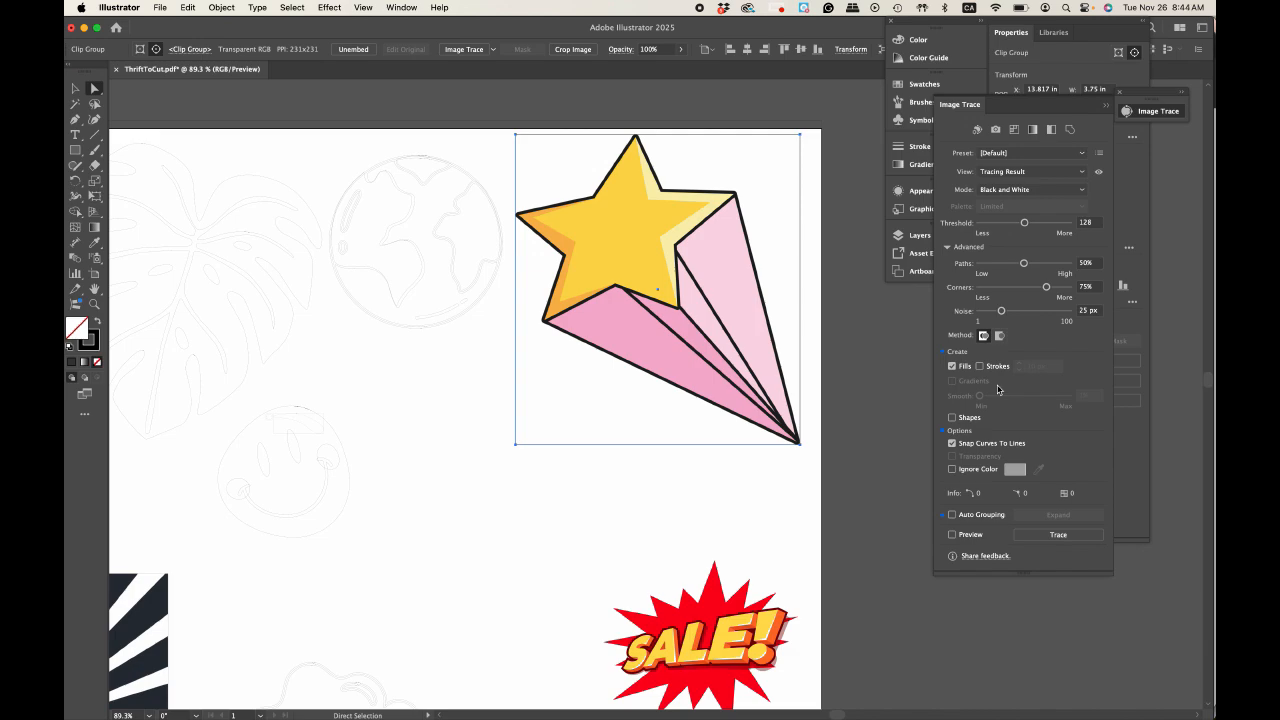
{"action": "left_click", "coordinate": [1044, 539]}
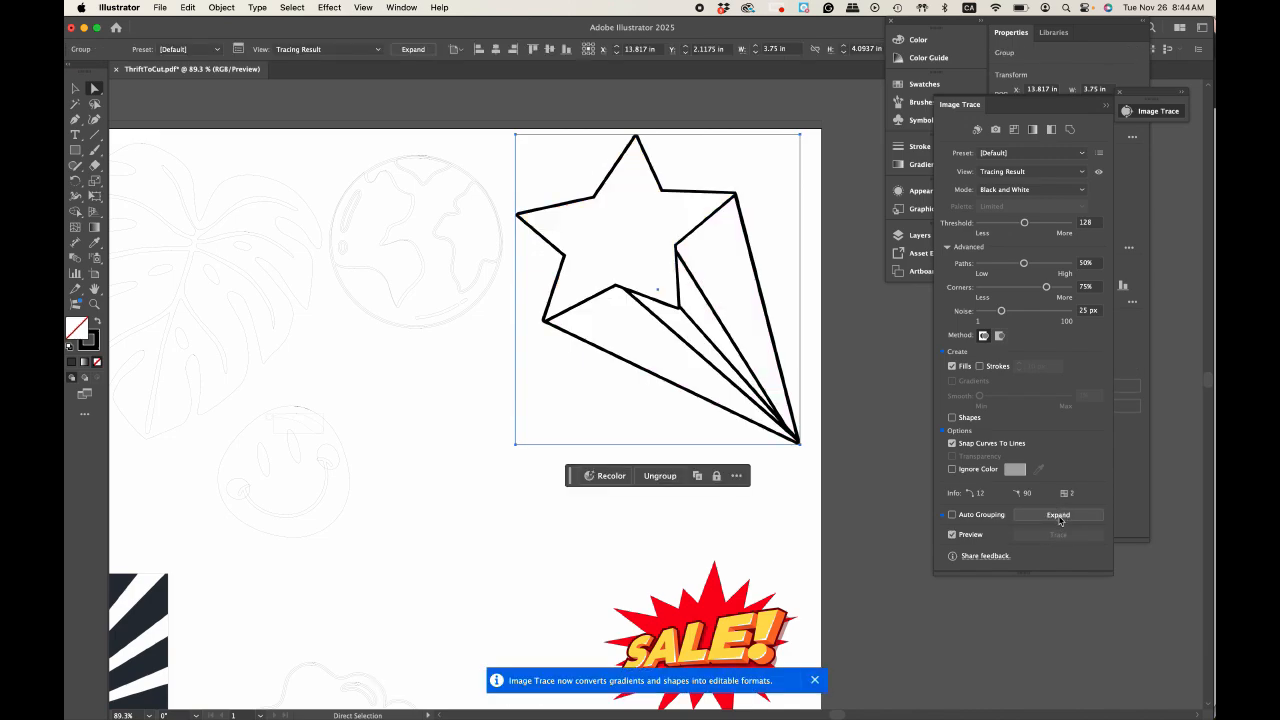
{"action": "left_click", "coordinate": [1058, 516]}
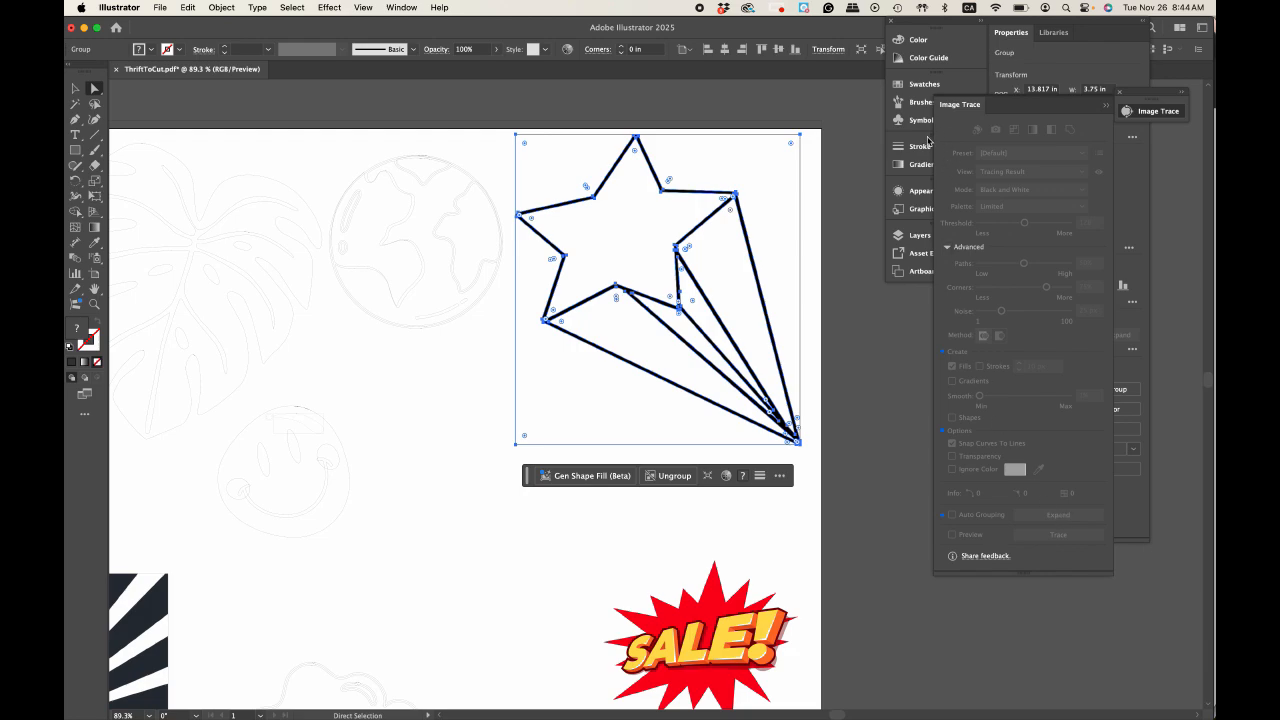
Step: Give the traced shooting star group a 0.01 pt stroke and remove its fill
{"action": "left_click", "coordinate": [1025, 66]}
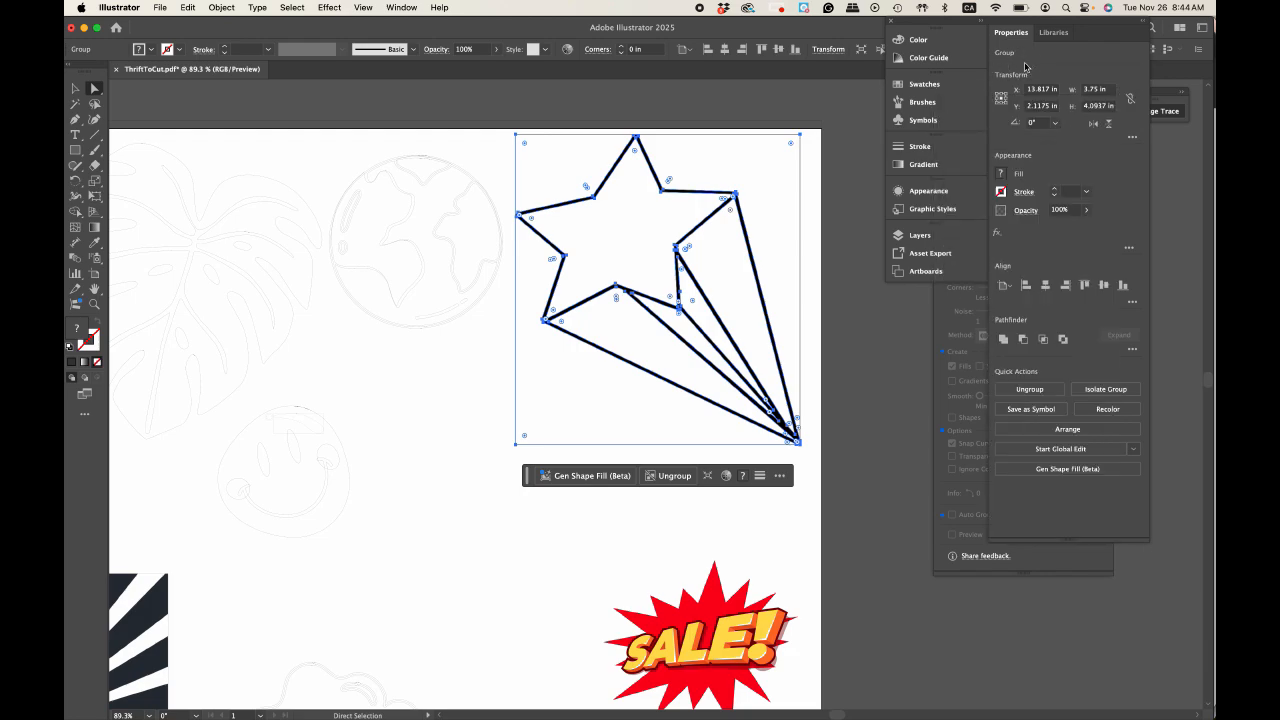
{"action": "left_click", "coordinate": [1070, 192]}
{"action": "key", "text": "Return"}
{"action": "left_click", "coordinate": [1001, 174]}
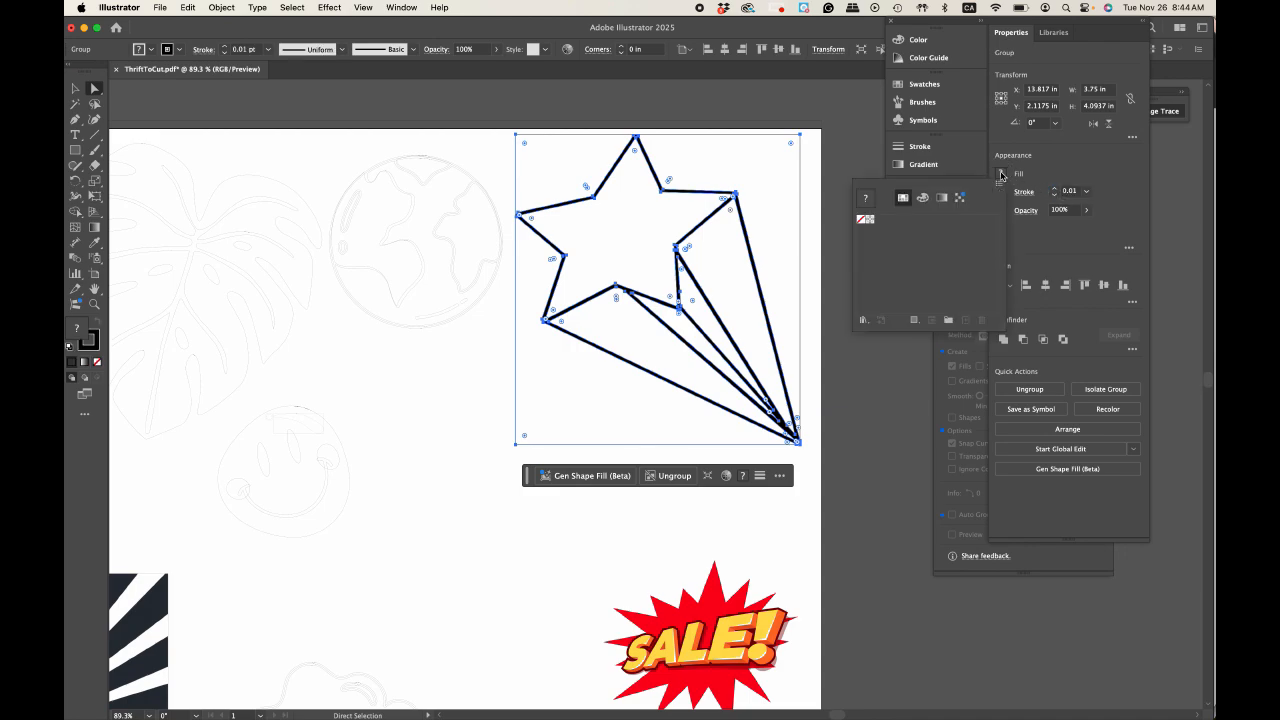
{"action": "left_click", "coordinate": [861, 219]}
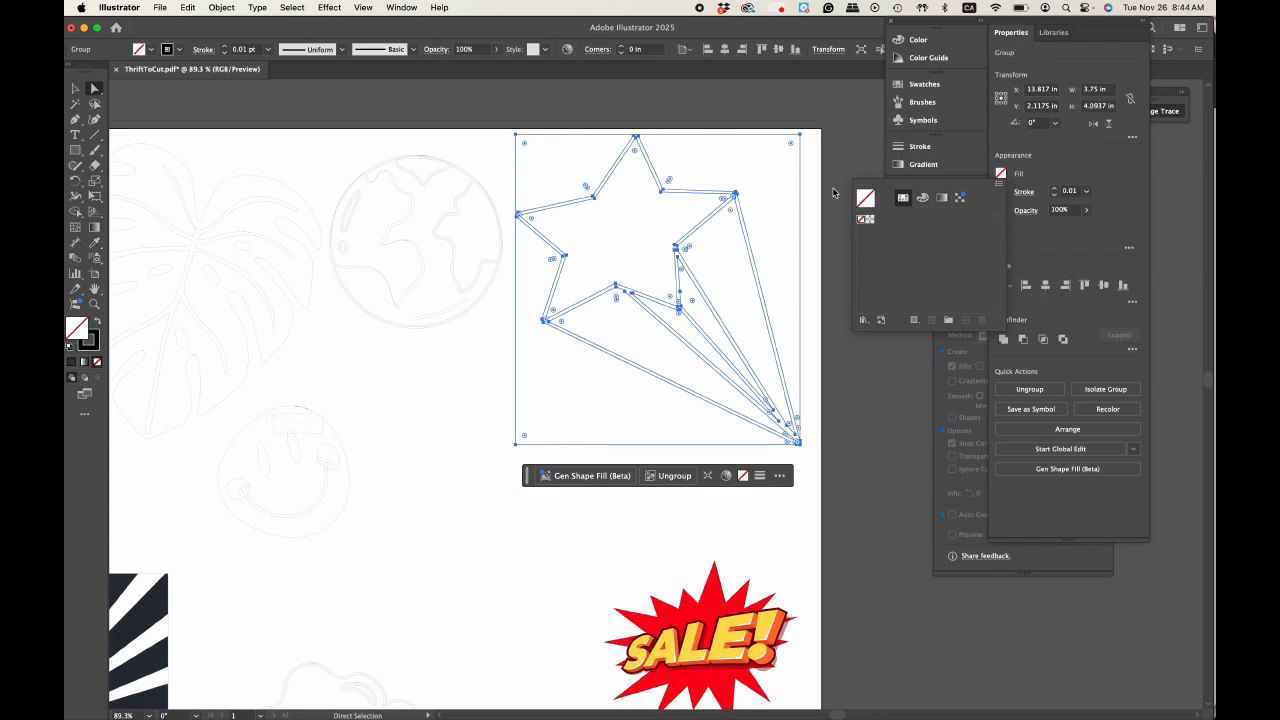
Step: Image-trace the red SALE! burst with the Default preset in Black and White mode and expand the tracing into paths
{"action": "left_click", "coordinate": [704, 607]}
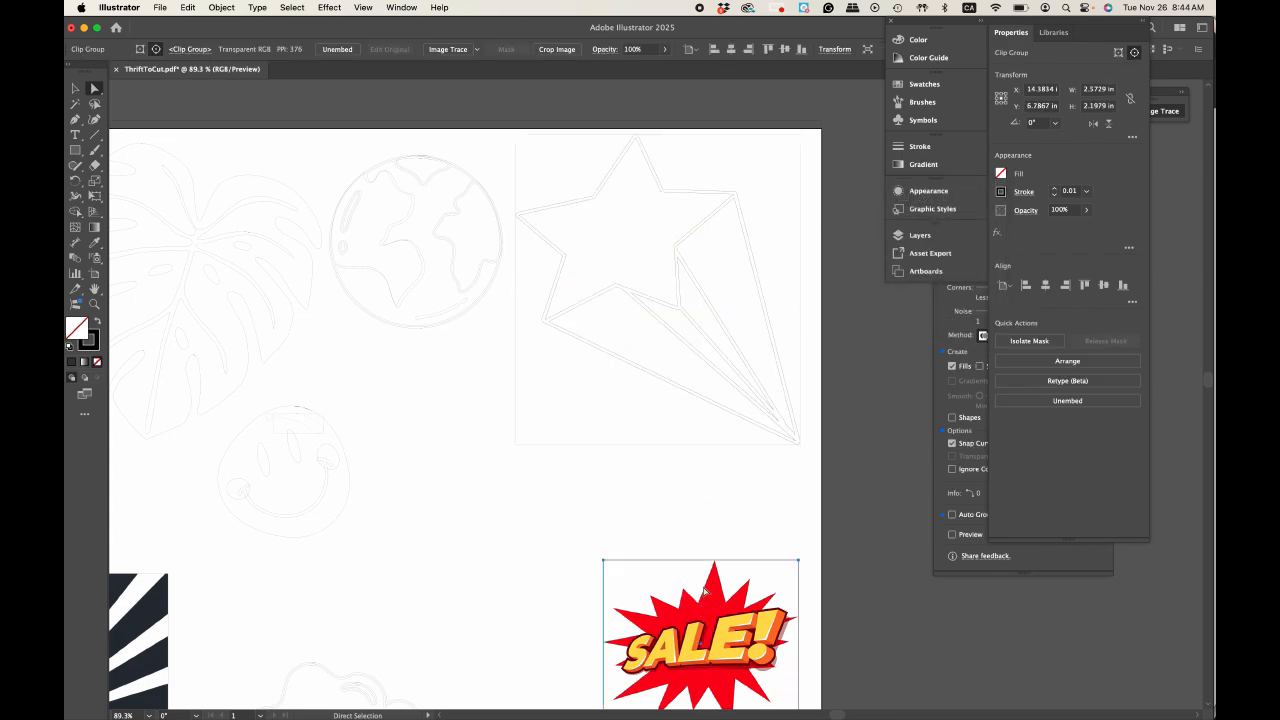
{"action": "scroll", "coordinate": [704, 582], "scroll_direction": "down", "scroll_amount": 5}
{"action": "scroll", "coordinate": [705, 582], "scroll_direction": "right", "scroll_amount": 1}
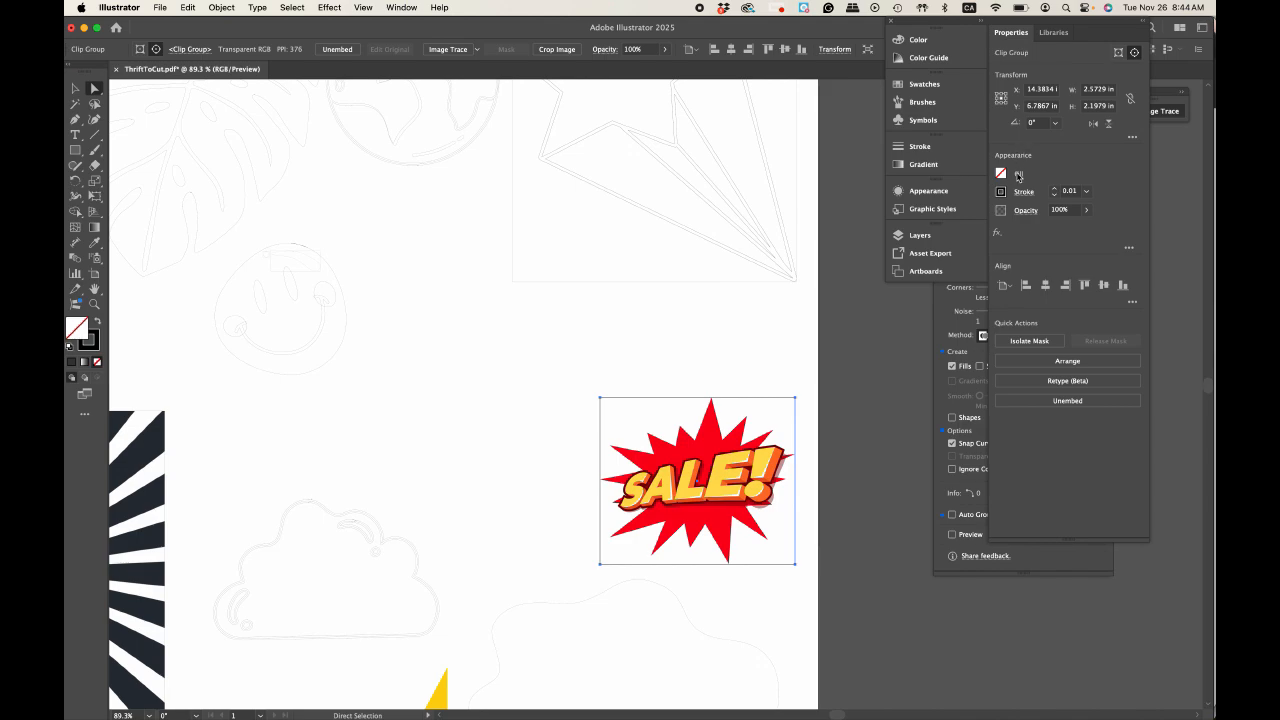
{"action": "left_click", "coordinate": [906, 358]}
{"action": "left_click", "coordinate": [941, 325]}
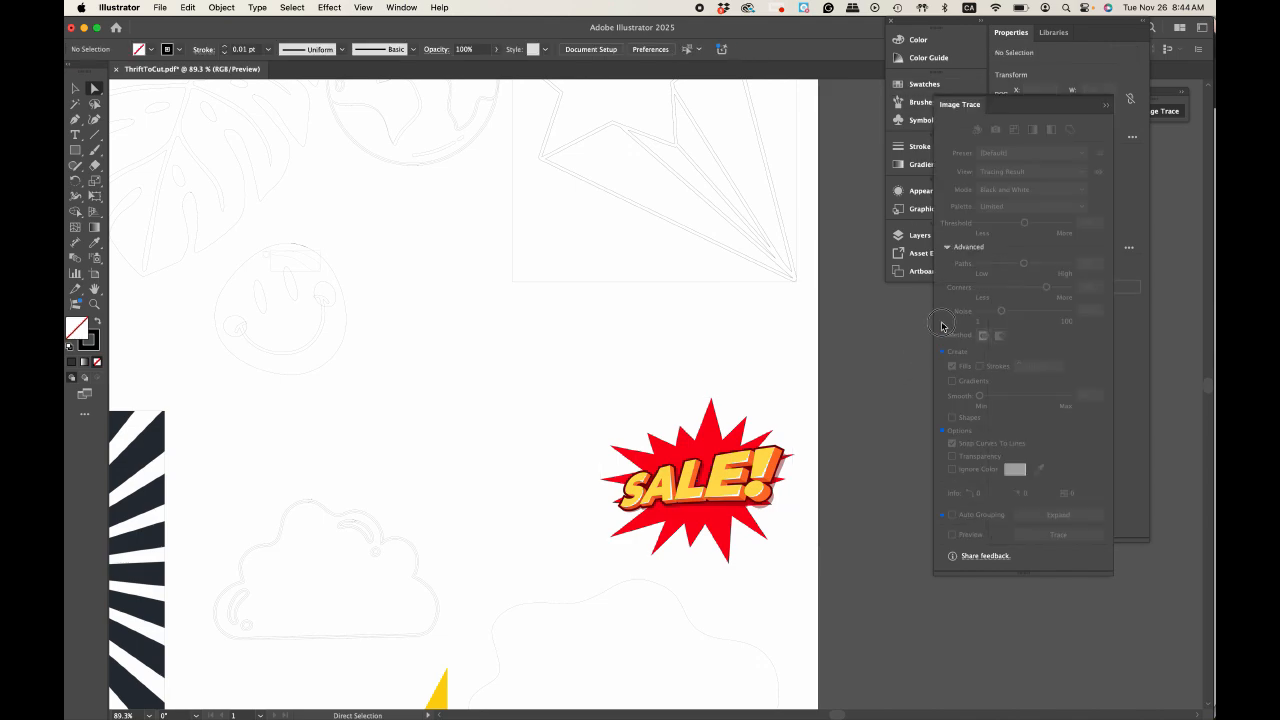
{"action": "left_click", "coordinate": [690, 506]}
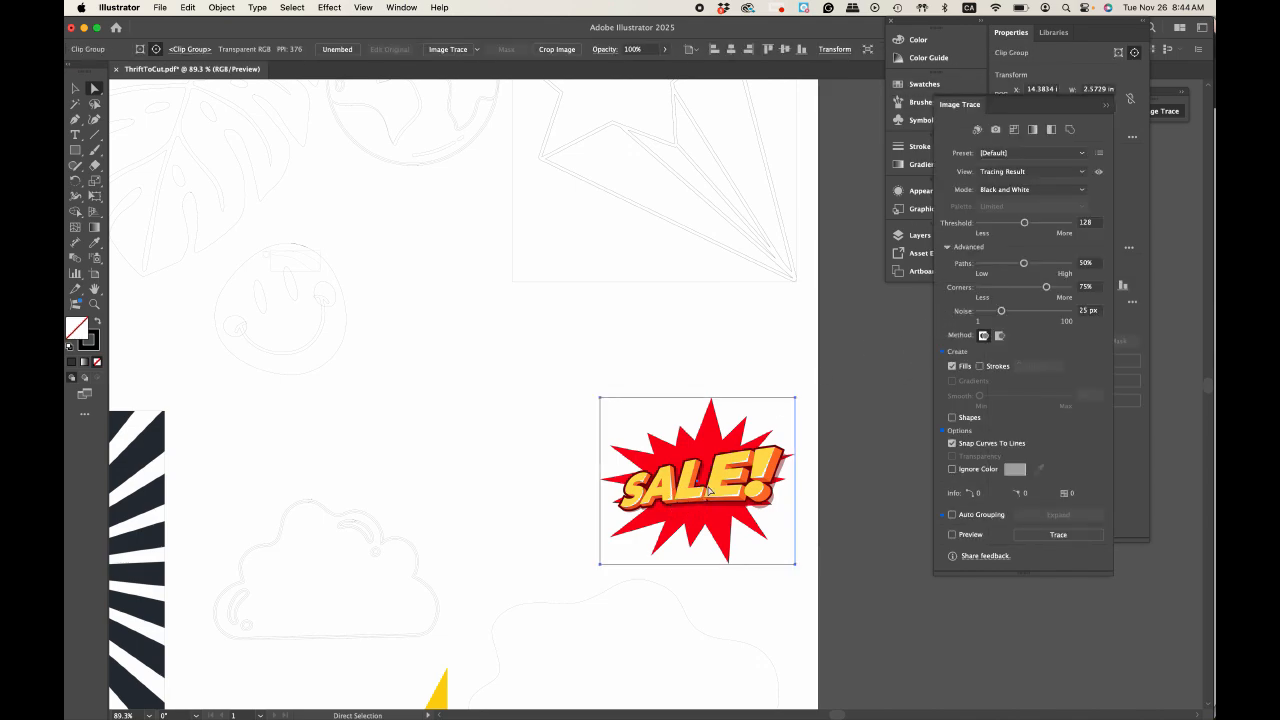
{"action": "left_click", "coordinate": [1055, 535]}
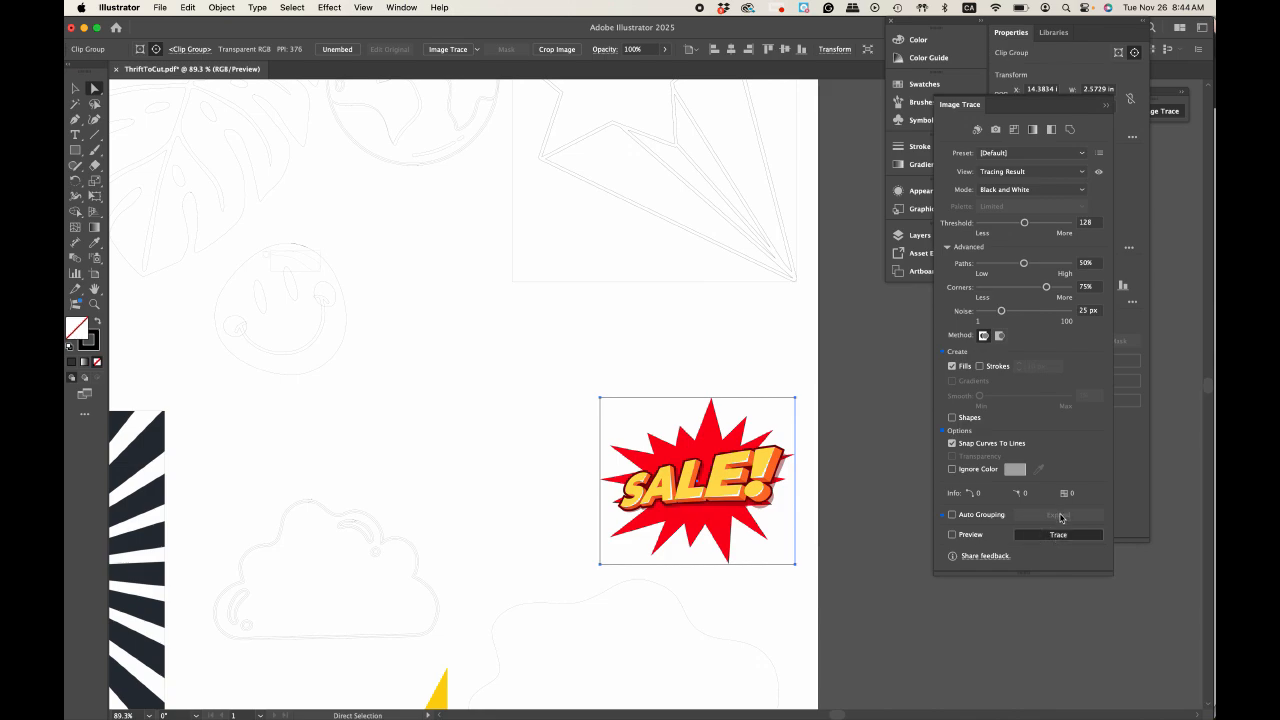
{"action": "left_click", "coordinate": [1064, 515]}
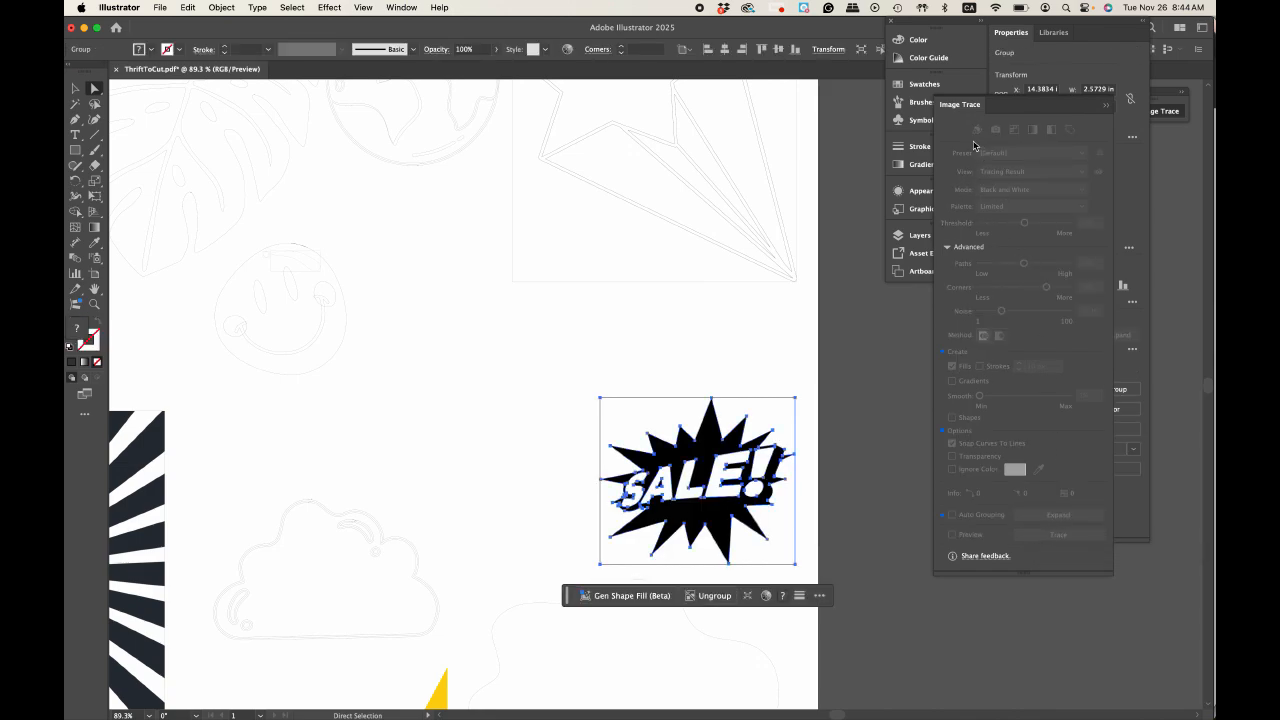
Step: Give the expanded SALE! burst a 0.01 pt stroke and no fill, and deselect it
{"action": "left_click", "coordinate": [1057, 60]}
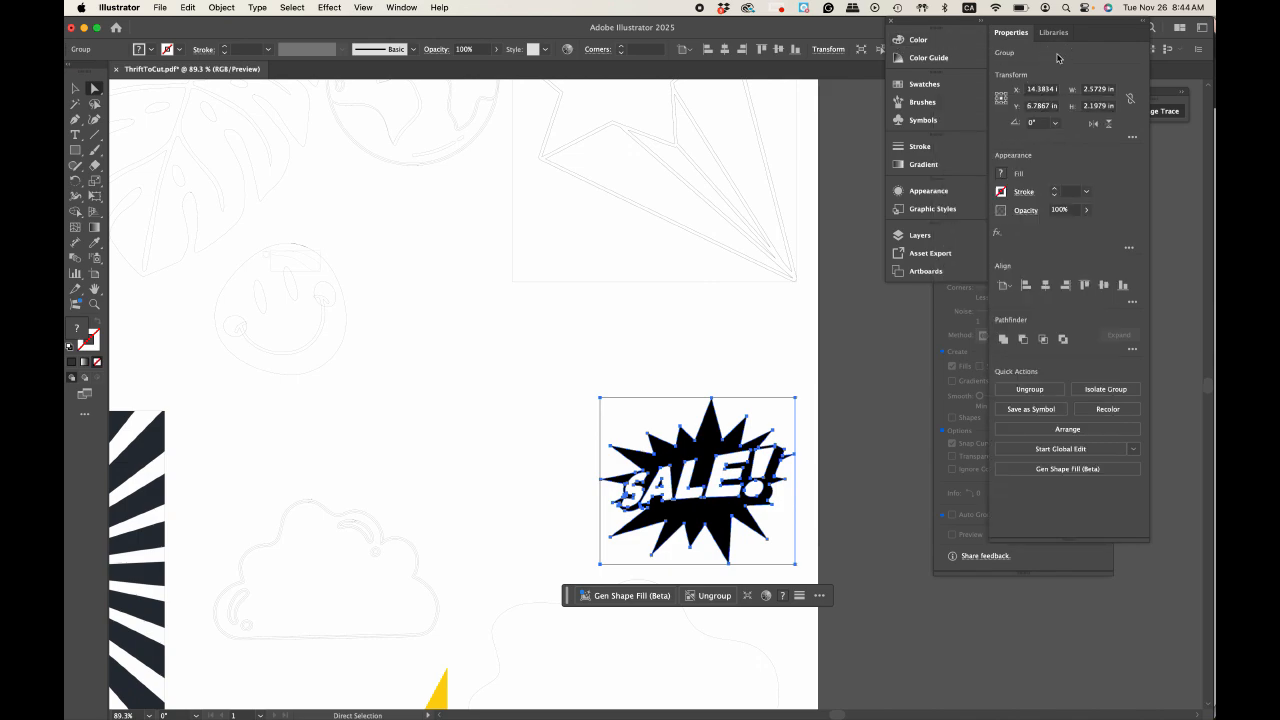
{"action": "left_click", "coordinate": [1069, 192]}
{"action": "key", "text": "Return"}
{"action": "left_click", "coordinate": [1000, 173]}
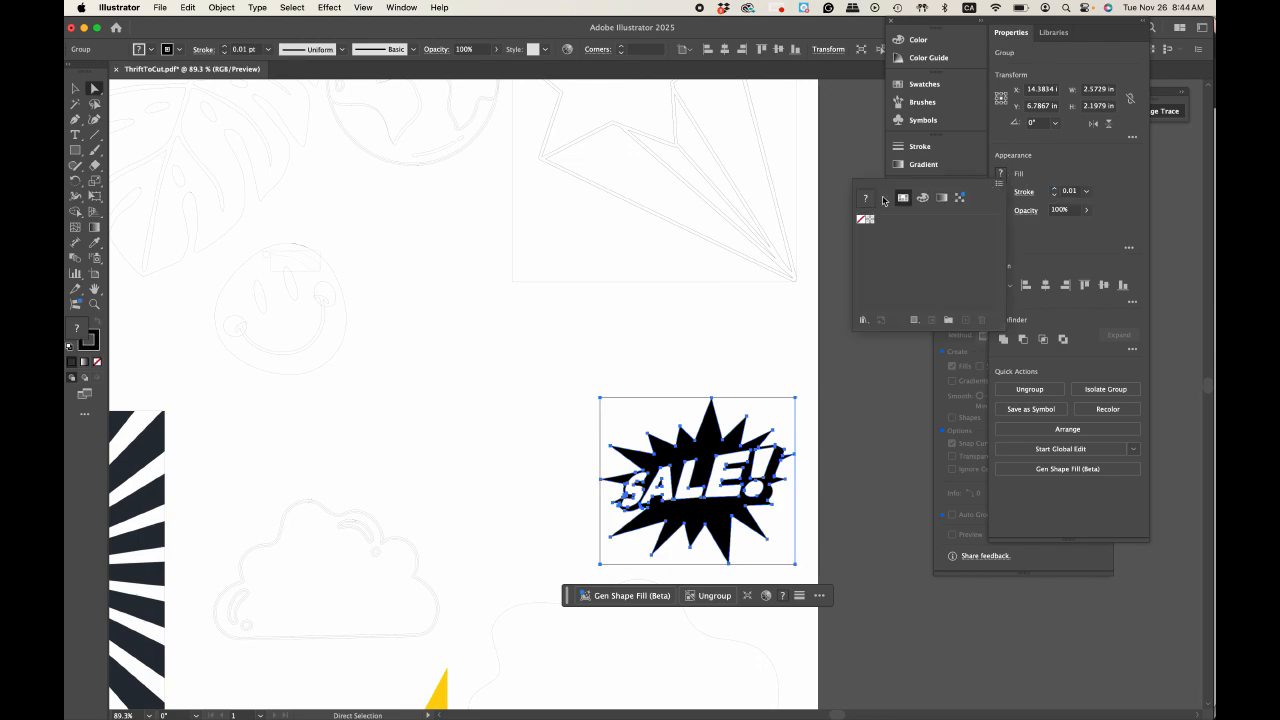
{"action": "left_click", "coordinate": [861, 218]}
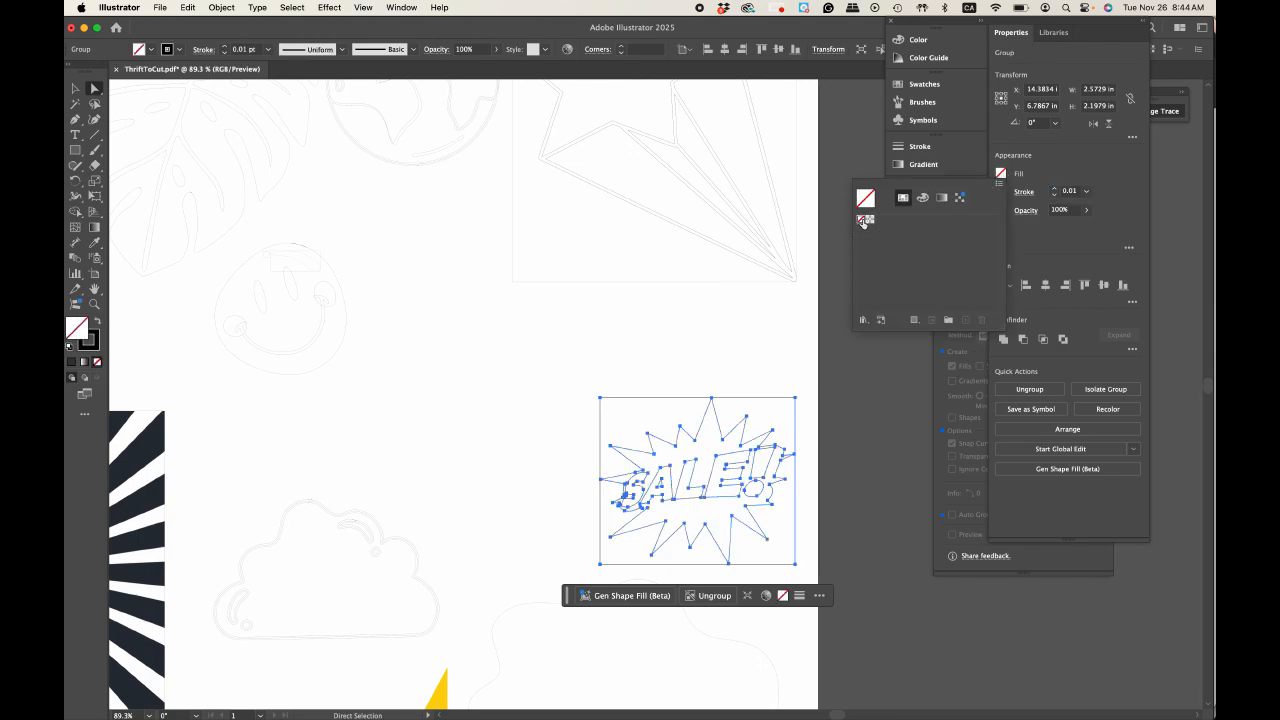
{"action": "left_click", "coordinate": [681, 320]}
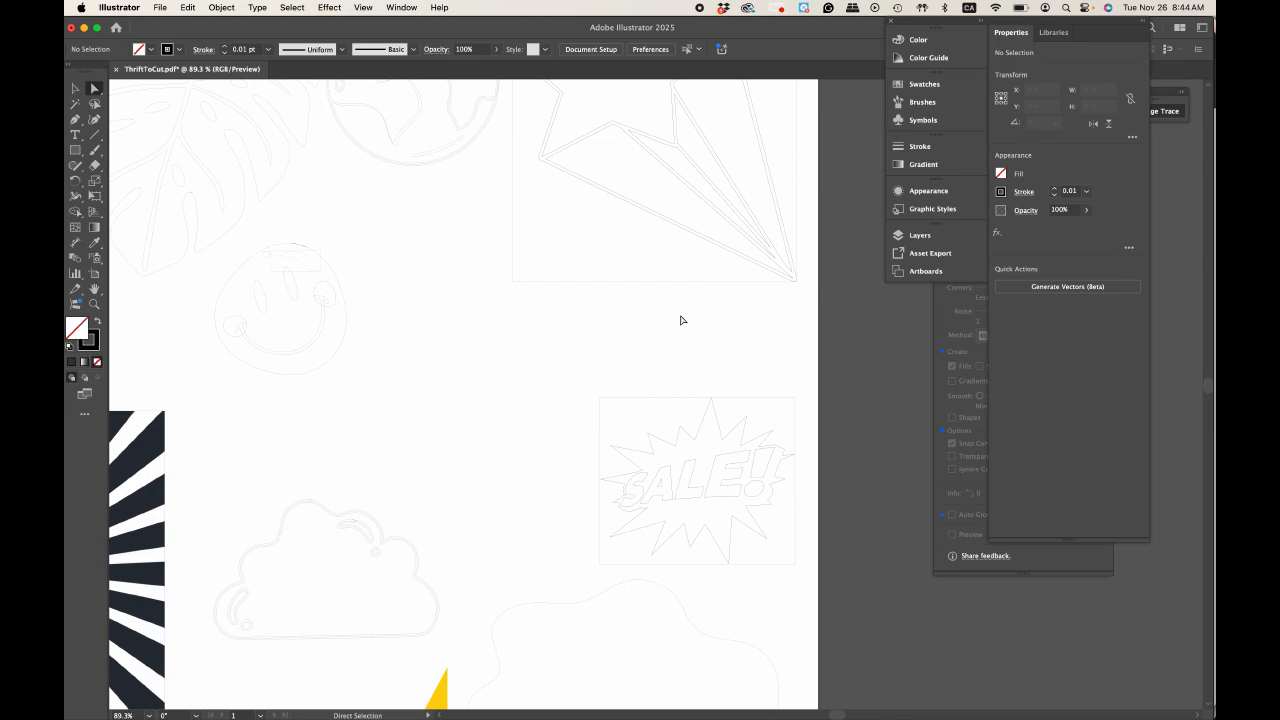
Step: Look over the remaining images on the artboard and inspect the SALE! burst's traced outlines up close
{"action": "scroll", "coordinate": [681, 320], "scroll_direction": "down", "scroll_amount": 5}
{"action": "scroll", "coordinate": [681, 320], "scroll_direction": "left", "scroll_amount": 3}
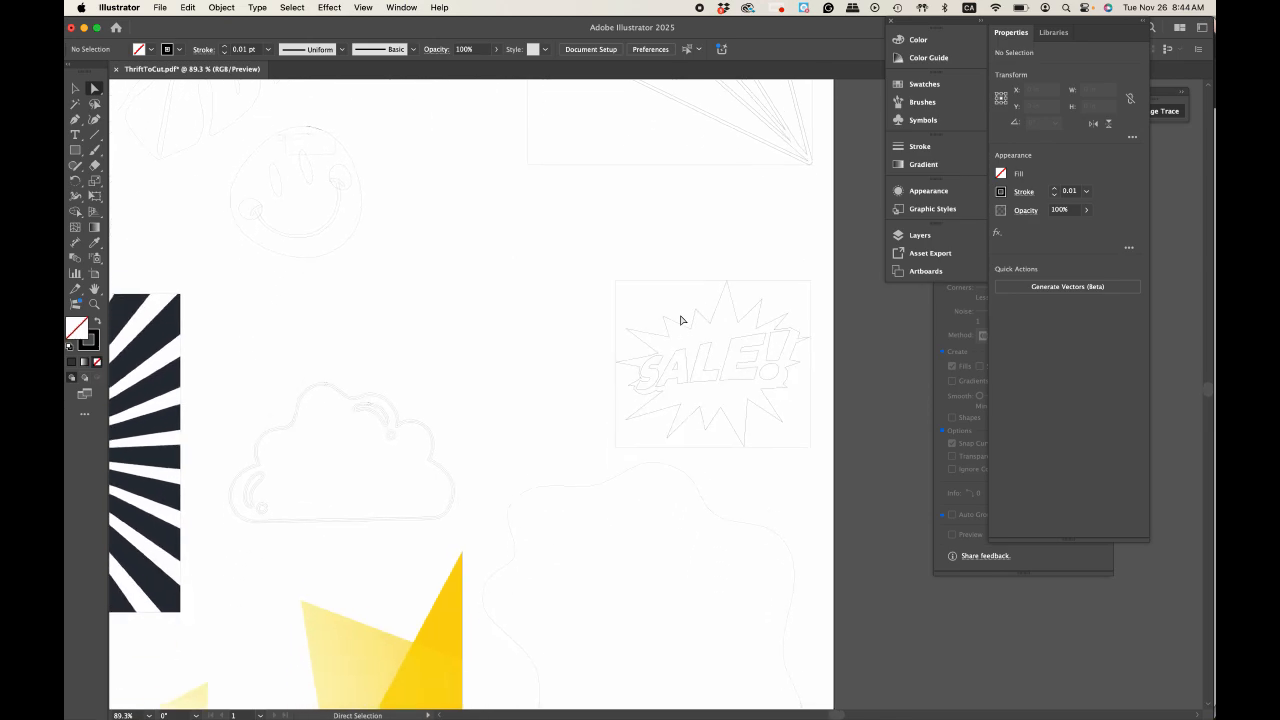
{"action": "scroll", "coordinate": [681, 320], "scroll_direction": "down", "scroll_amount": 6}
{"action": "scroll", "coordinate": [681, 320], "scroll_direction": "left", "scroll_amount": 2}
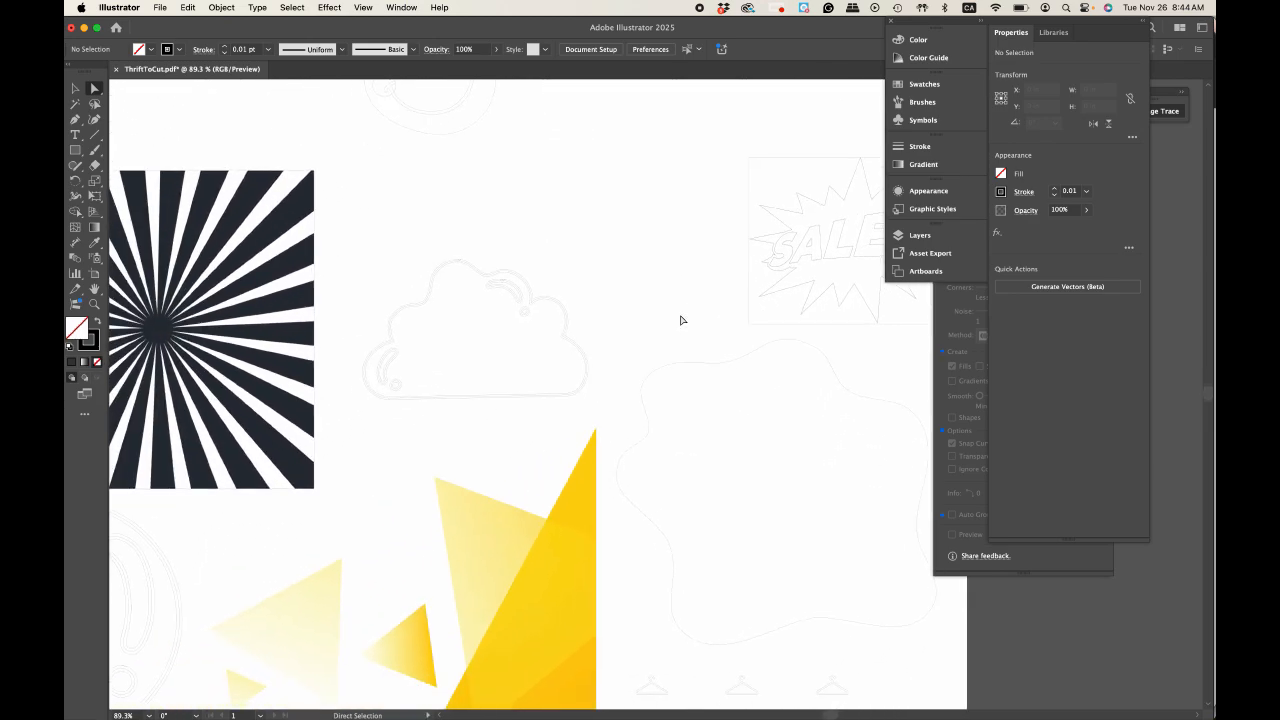
{"action": "scroll", "coordinate": [681, 320], "scroll_direction": "down", "scroll_amount": 4}
{"action": "scroll", "coordinate": [681, 320], "scroll_direction": "left", "scroll_amount": 2}
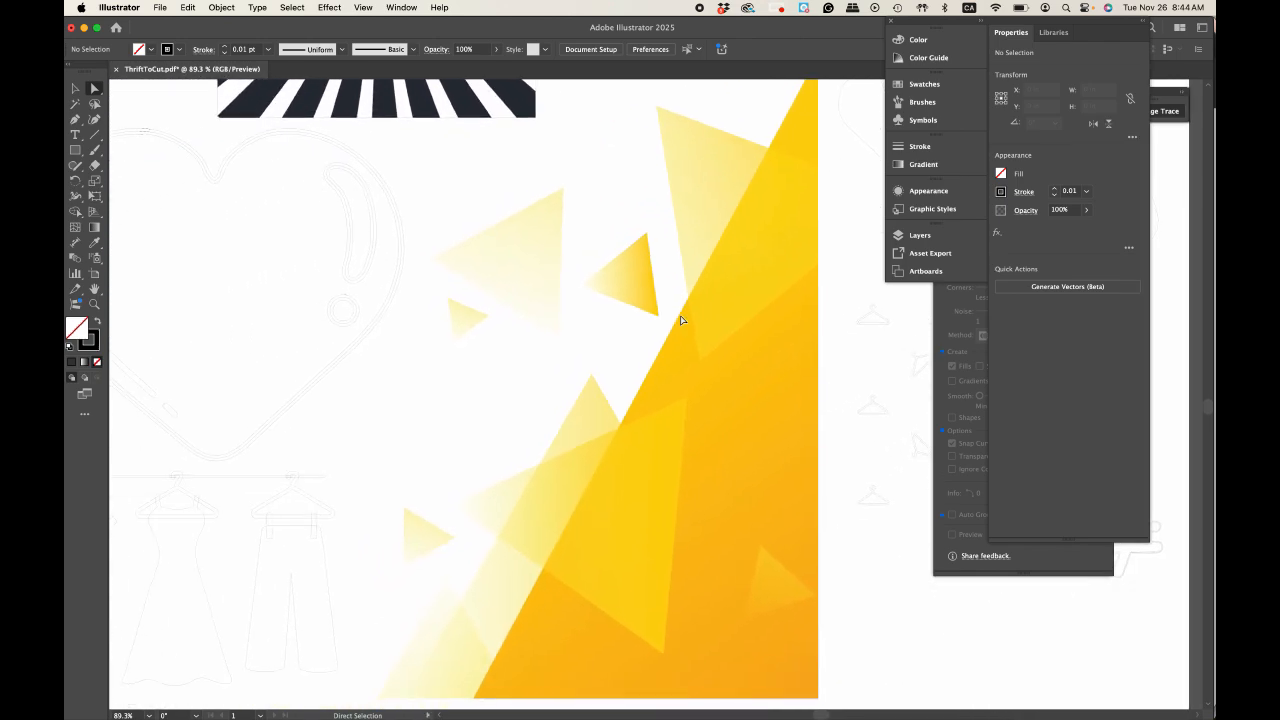
{"action": "scroll", "coordinate": [681, 320], "scroll_direction": "left", "scroll_amount": 2}
{"action": "scroll", "coordinate": [681, 320], "scroll_direction": "right", "scroll_amount": 10}
{"action": "scroll", "coordinate": [681, 320], "scroll_direction": "up", "scroll_amount": 5}
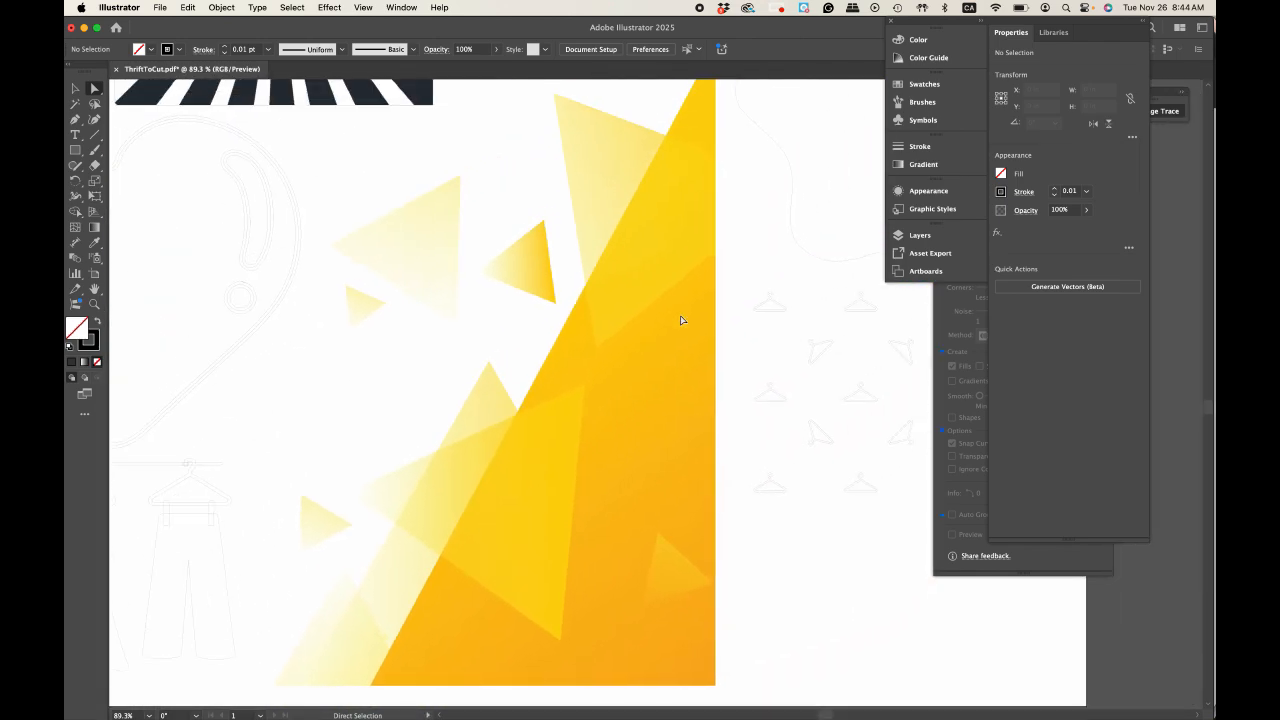
{"action": "scroll", "coordinate": [681, 320], "scroll_direction": "up", "scroll_amount": 3}
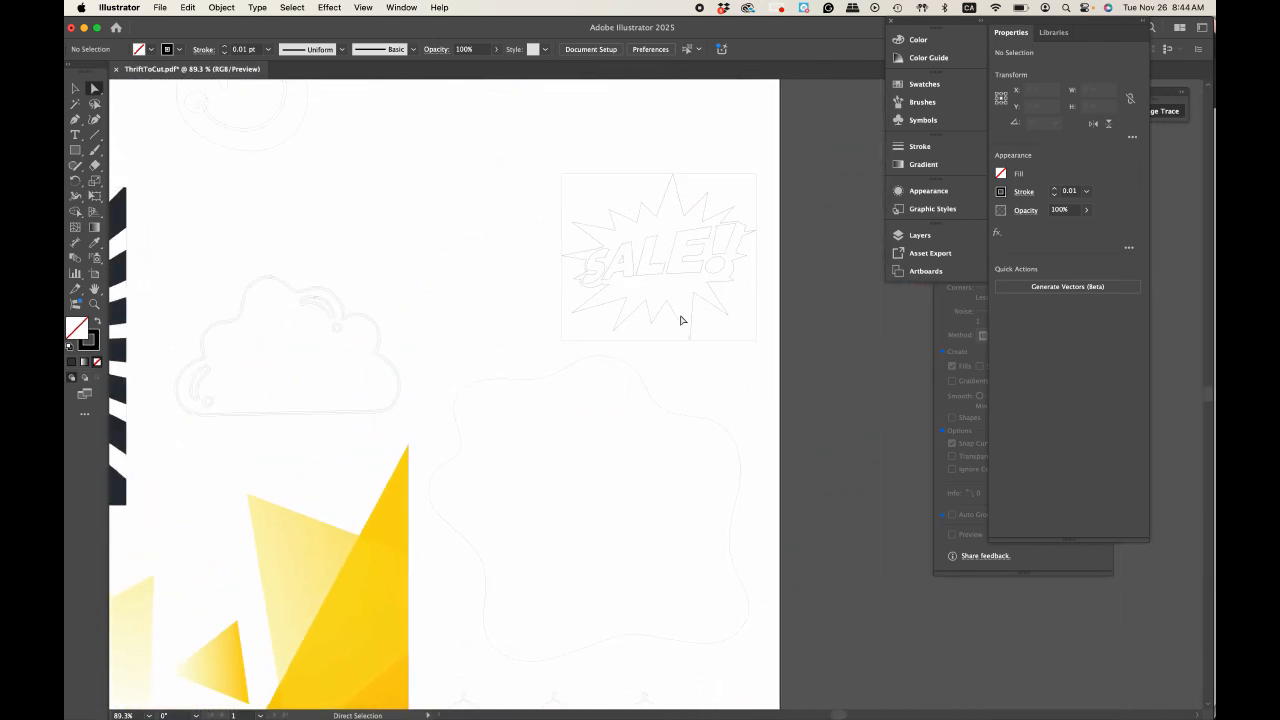
{"action": "scroll", "coordinate": [681, 320], "scroll_direction": "up", "scroll_amount": 6}
{"action": "scroll", "coordinate": [681, 320], "scroll_direction": "up", "scroll_amount": 1}
{"action": "scroll", "coordinate": [681, 320], "scroll_direction": "left", "scroll_amount": 1}
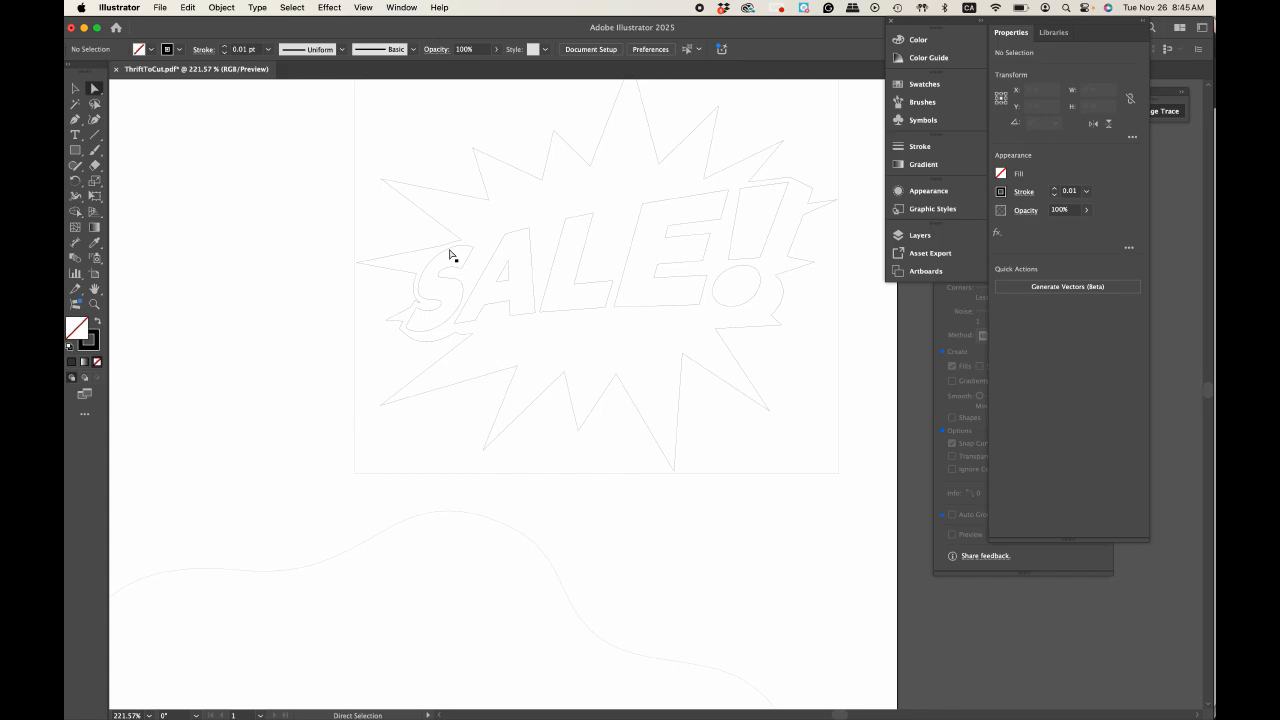
{"action": "scroll", "coordinate": [450, 254], "scroll_direction": "up", "scroll_amount": 2}
{"action": "scroll", "coordinate": [450, 254], "scroll_direction": "left", "scroll_amount": 3}
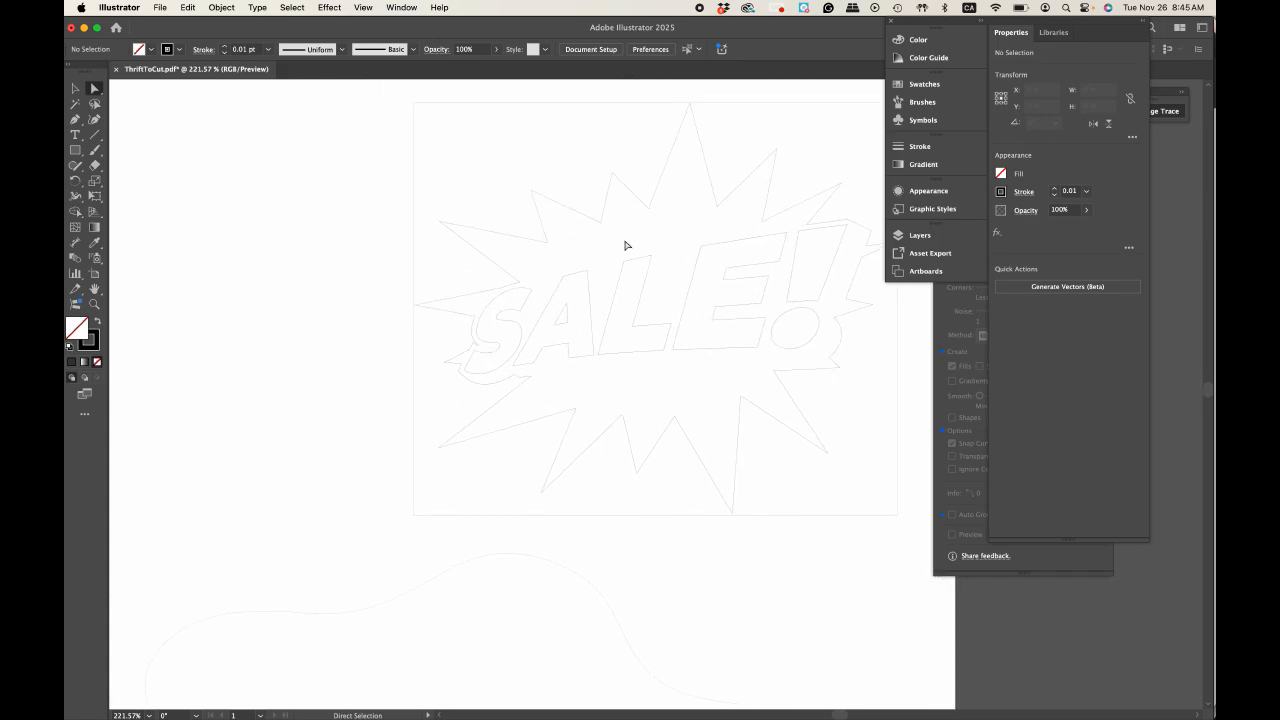
Step: Select the outlines of all the letters and both parts of the exclamation mark inside the SALE! burst
{"action": "left_click", "coordinate": [525, 292]}
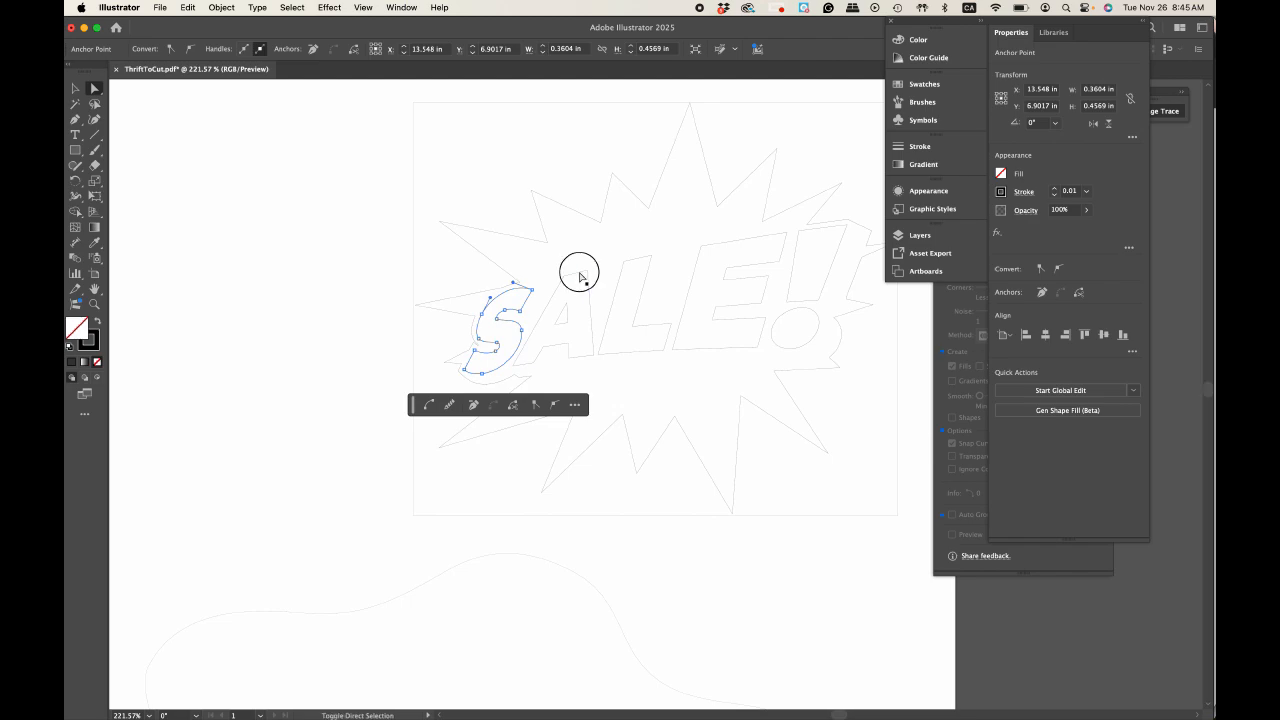
{"action": "left_click", "coordinate": [580, 277], "text": "shift"}
{"action": "left_click", "coordinate": [646, 262], "text": "shift"}
{"action": "left_click", "coordinate": [561, 313]}
{"action": "left_click", "coordinate": [614, 236], "text": "shift"}
{"action": "left_click", "coordinate": [720, 225], "text": "shift"}
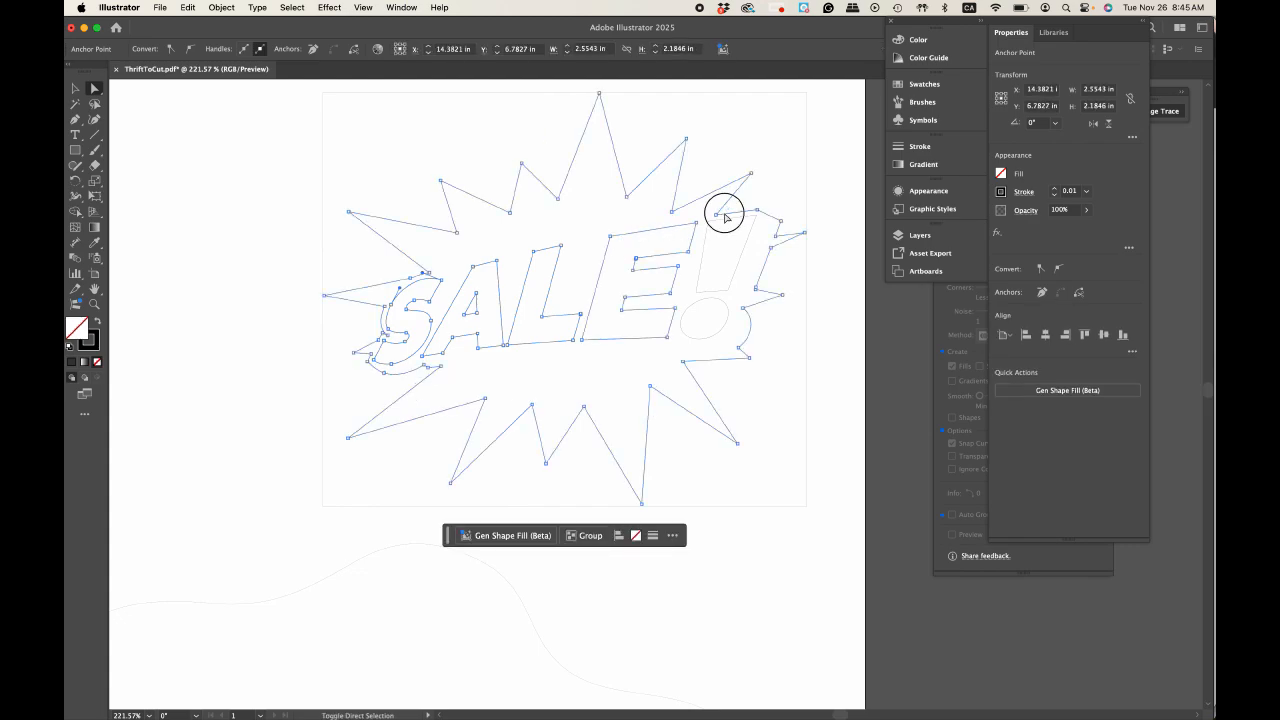
{"action": "left_click", "coordinate": [725, 217], "text": "shift"}
{"action": "left_click", "coordinate": [723, 222], "text": "shift"}
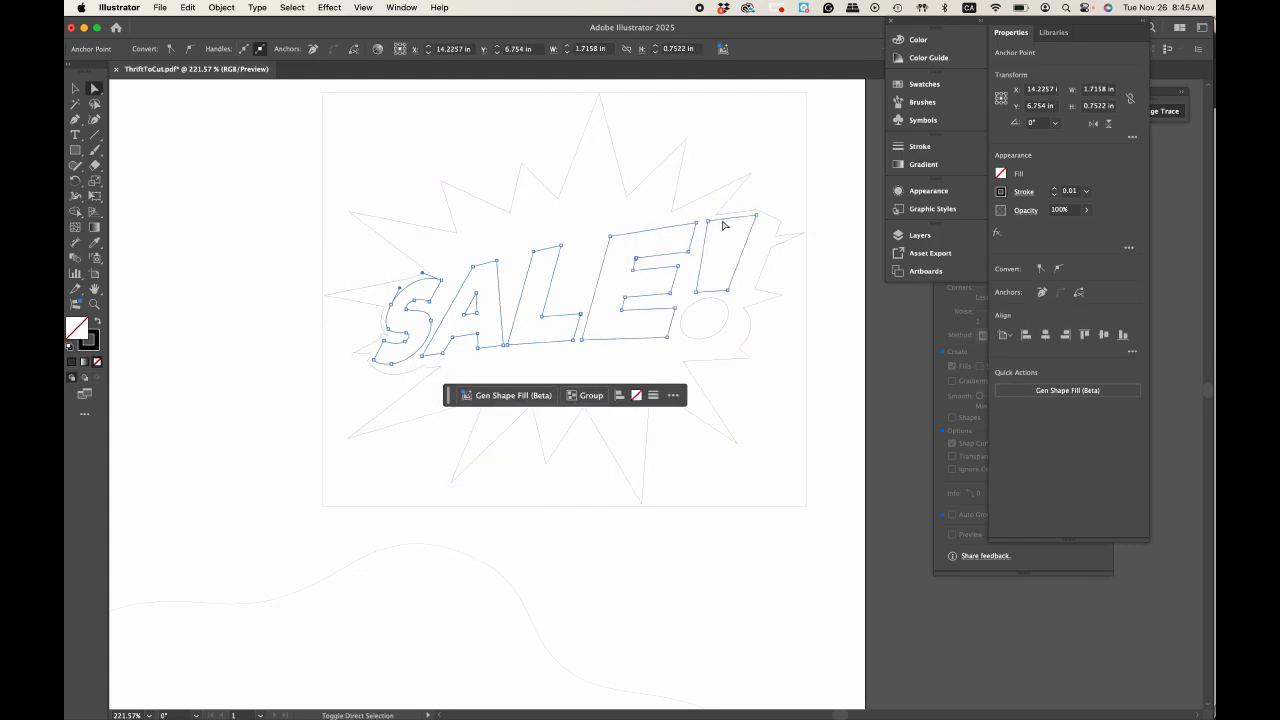
{"action": "left_click", "coordinate": [710, 300], "text": "shift"}
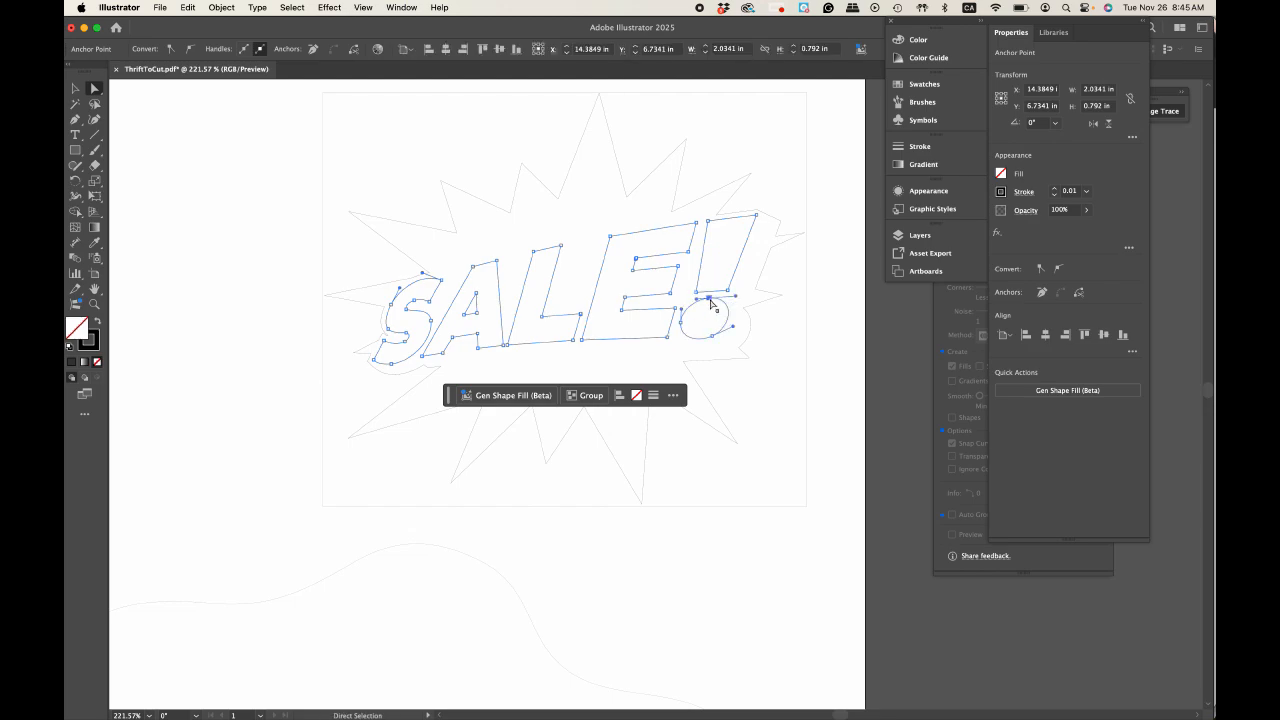
Step: Try to place a copy of the selected SALE! lettering outlines in the empty area beside the burst
{"action": "key", "text": "v"}
{"action": "key", "text": "a"}
{"action": "scroll", "coordinate": [277, 314], "scroll_direction": "left", "scroll_amount": 10}
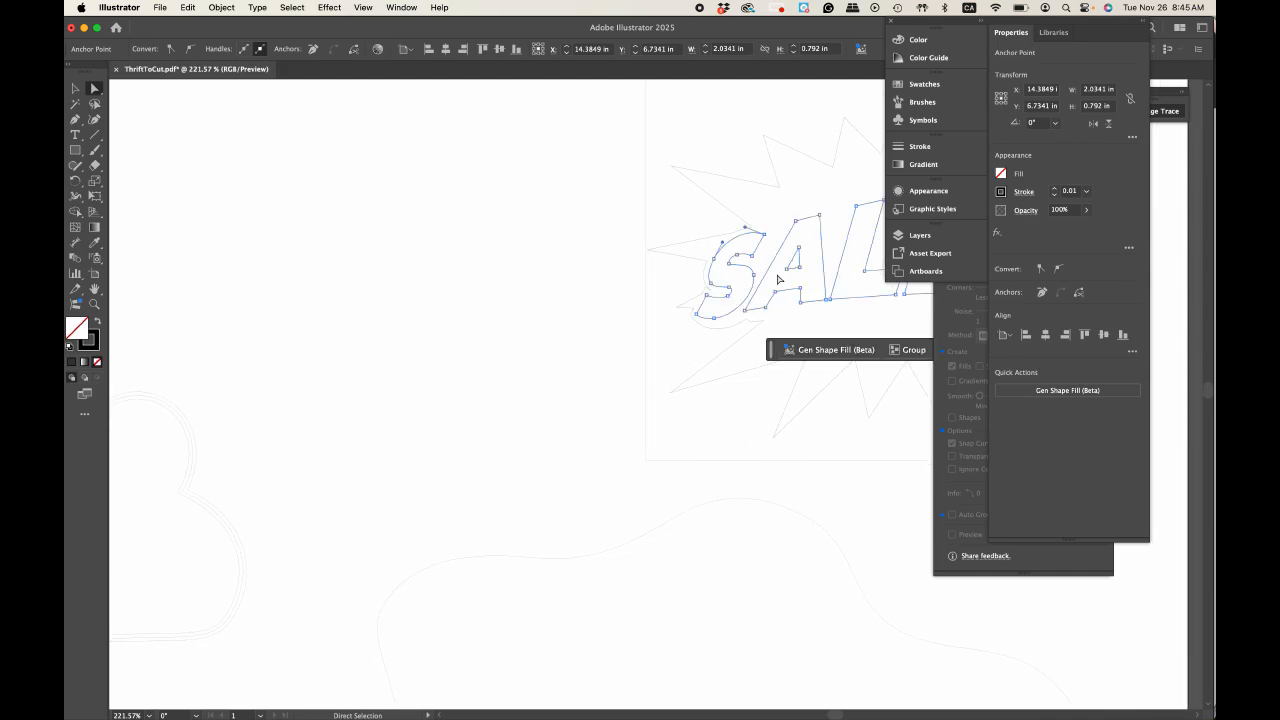
{"action": "left_click_drag", "start_coordinate": [761, 248], "coordinate": [459, 256]}
{"action": "key", "text": "super+z"}
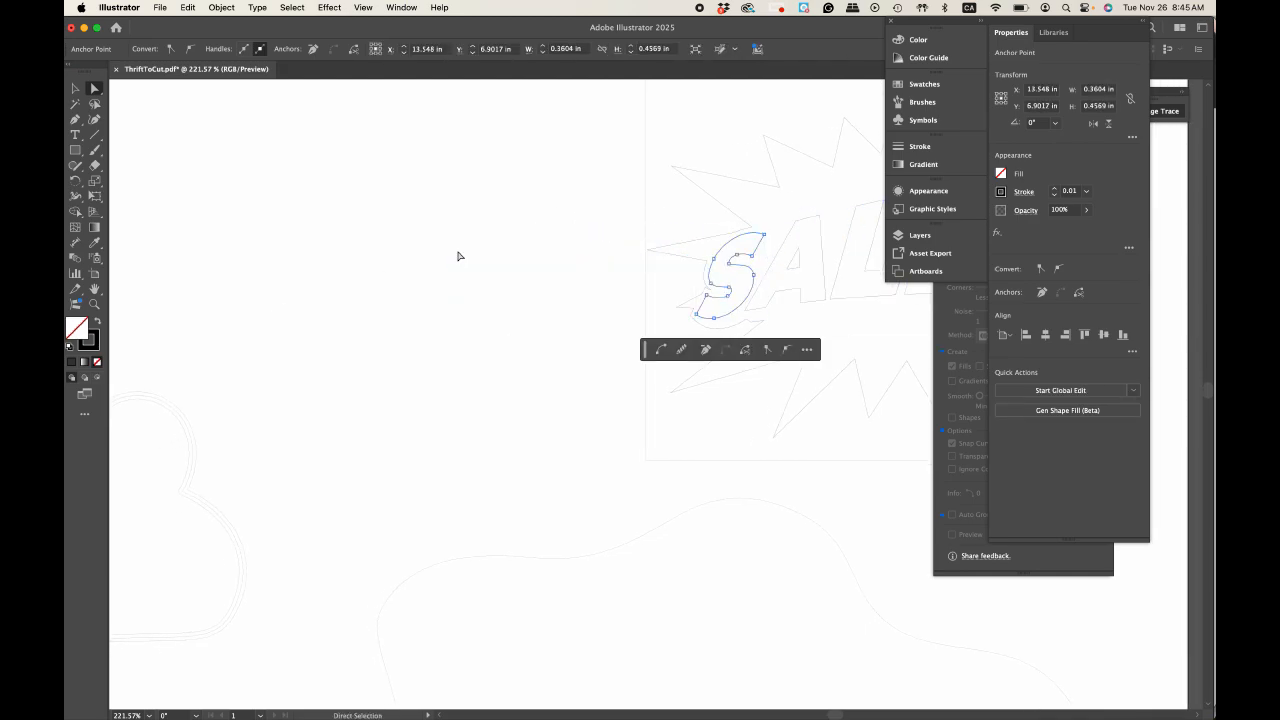
{"action": "left_click", "coordinate": [331, 292]}
{"action": "scroll", "coordinate": [332, 294], "scroll_direction": "left", "scroll_amount": 5}
{"action": "scroll", "coordinate": [330, 292], "scroll_direction": "up", "scroll_amount": 5}
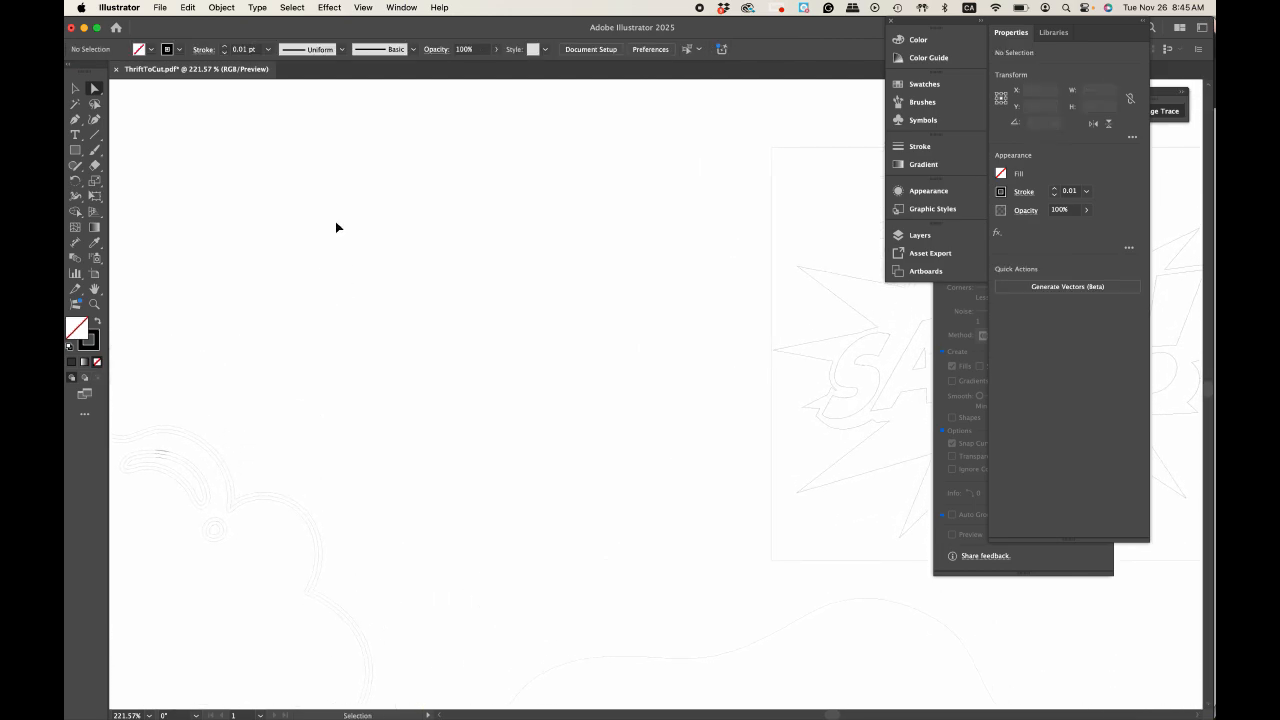
{"action": "key", "text": "super+v"}
{"action": "scroll", "coordinate": [629, 322], "scroll_direction": "right", "scroll_amount": 5}
{"action": "scroll", "coordinate": [629, 322], "scroll_direction": "down", "scroll_amount": 2}
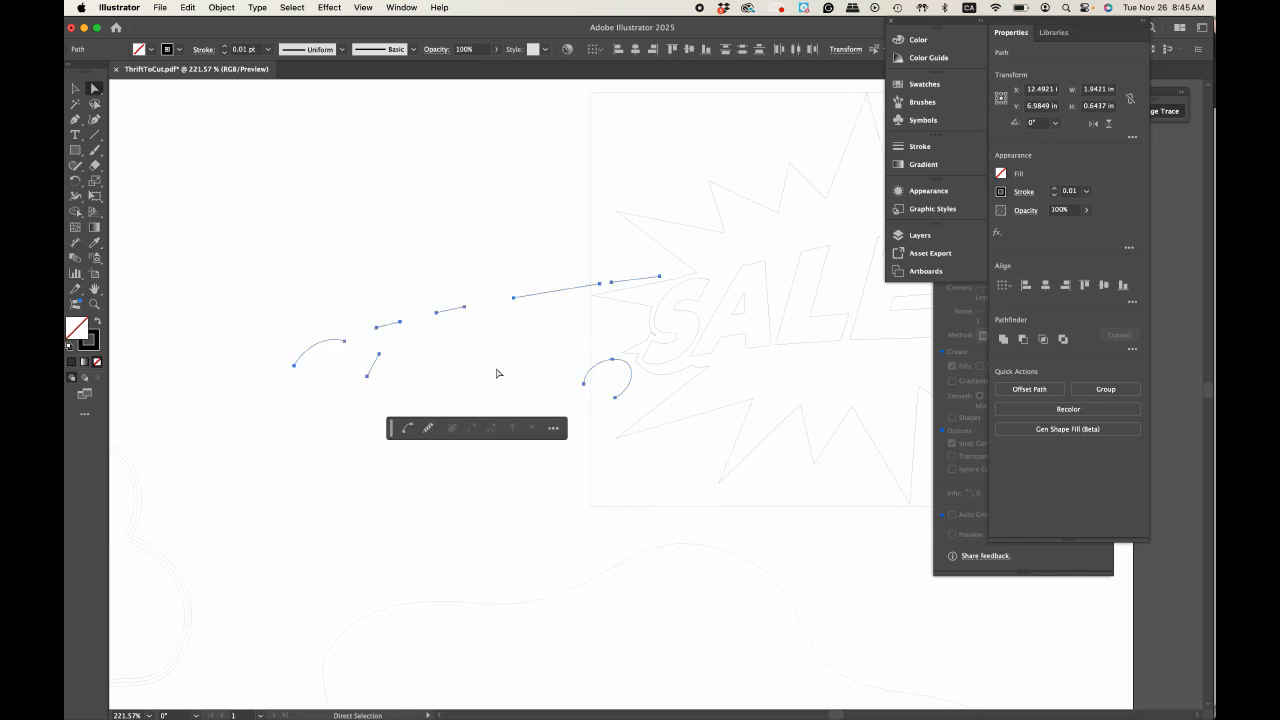
{"action": "left_click_drag", "start_coordinate": [497, 373], "coordinate": [429, 346]}
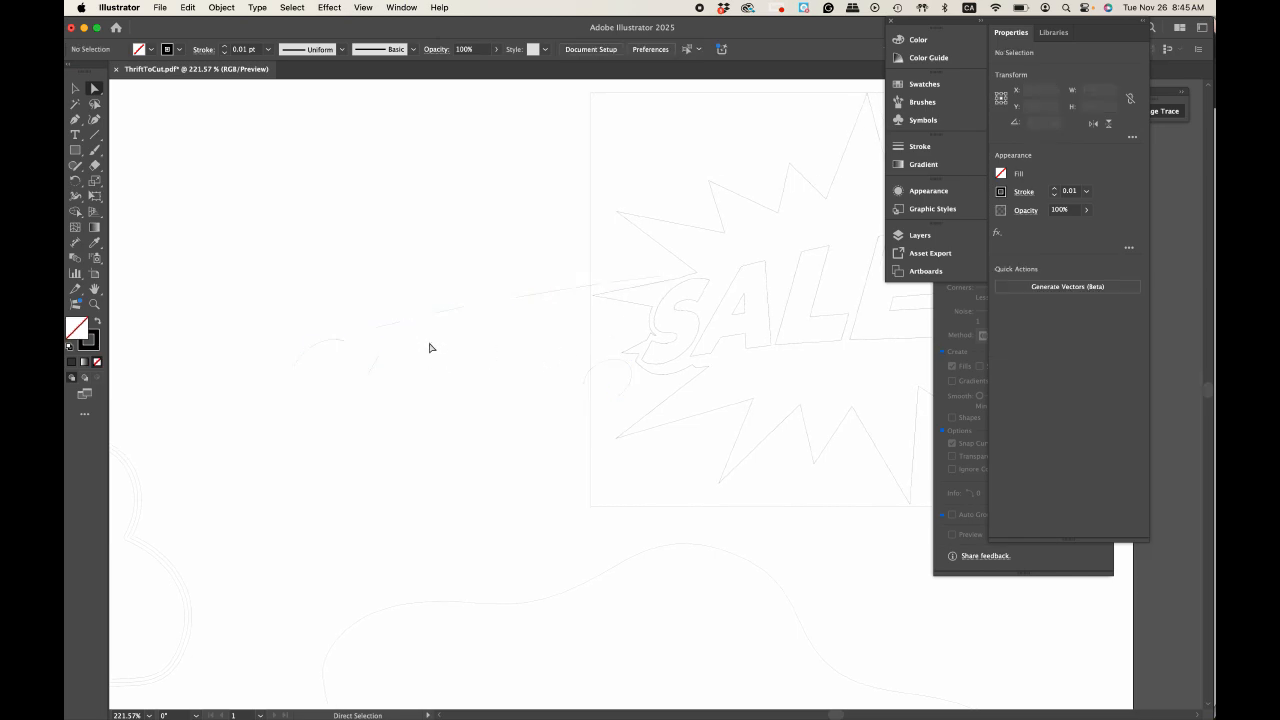
Step: Undo the pasted line segments, redo the SALE! burst's fill removal, and deselect it
{"action": "key", "text": "super+z"}
{"action": "key", "text": "super+z"}
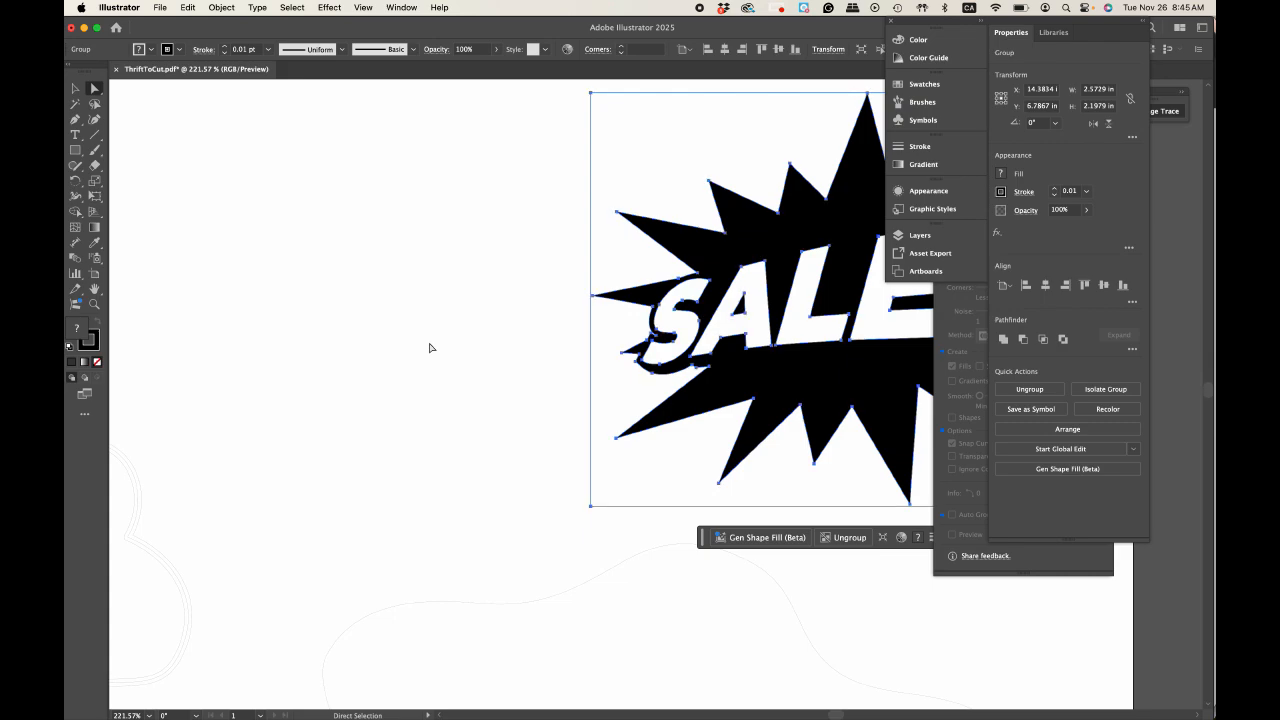
{"action": "key", "text": "shift+super+z"}
{"action": "left_click", "coordinate": [429, 347]}
{"action": "scroll", "coordinate": [430, 347], "scroll_direction": "right", "scroll_amount": 8}
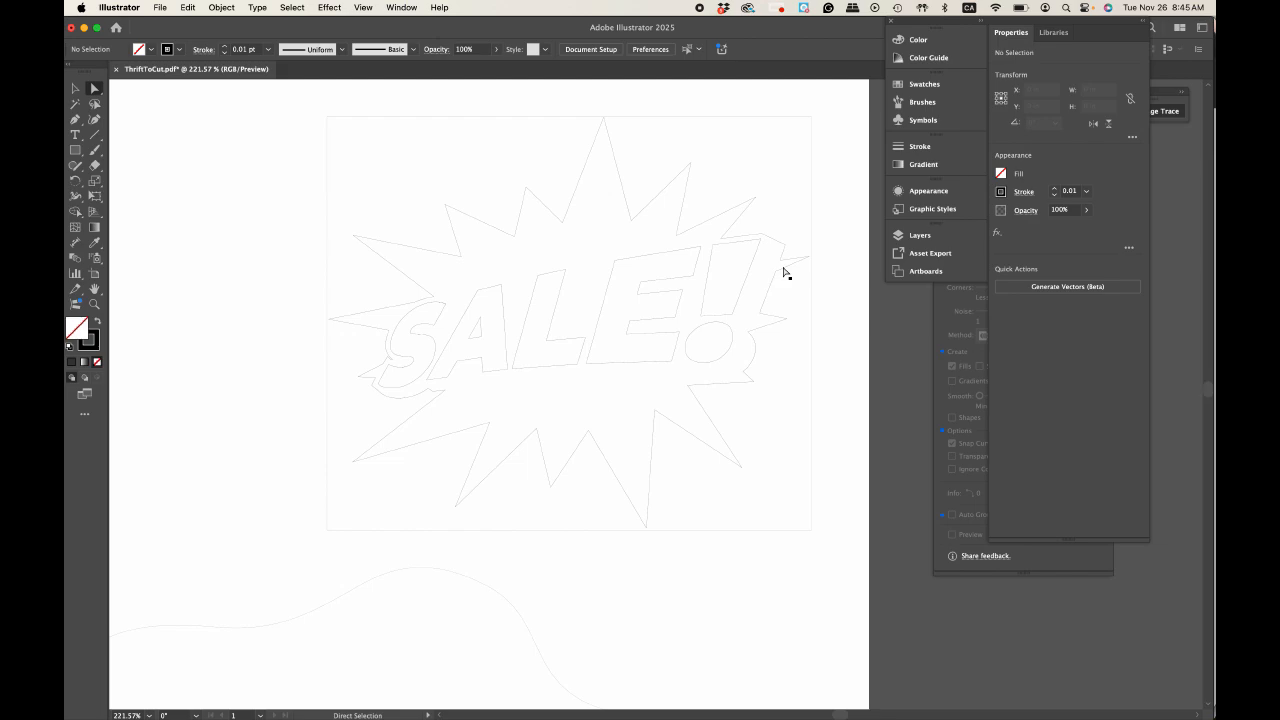
Step: Look over the remaining raster images below the SALE! burst and select the black sunburst for inspection
{"action": "scroll", "coordinate": [785, 270], "scroll_direction": "down", "scroll_amount": 5}
{"action": "scroll", "coordinate": [822, 207], "scroll_direction": "down", "scroll_amount": 4}
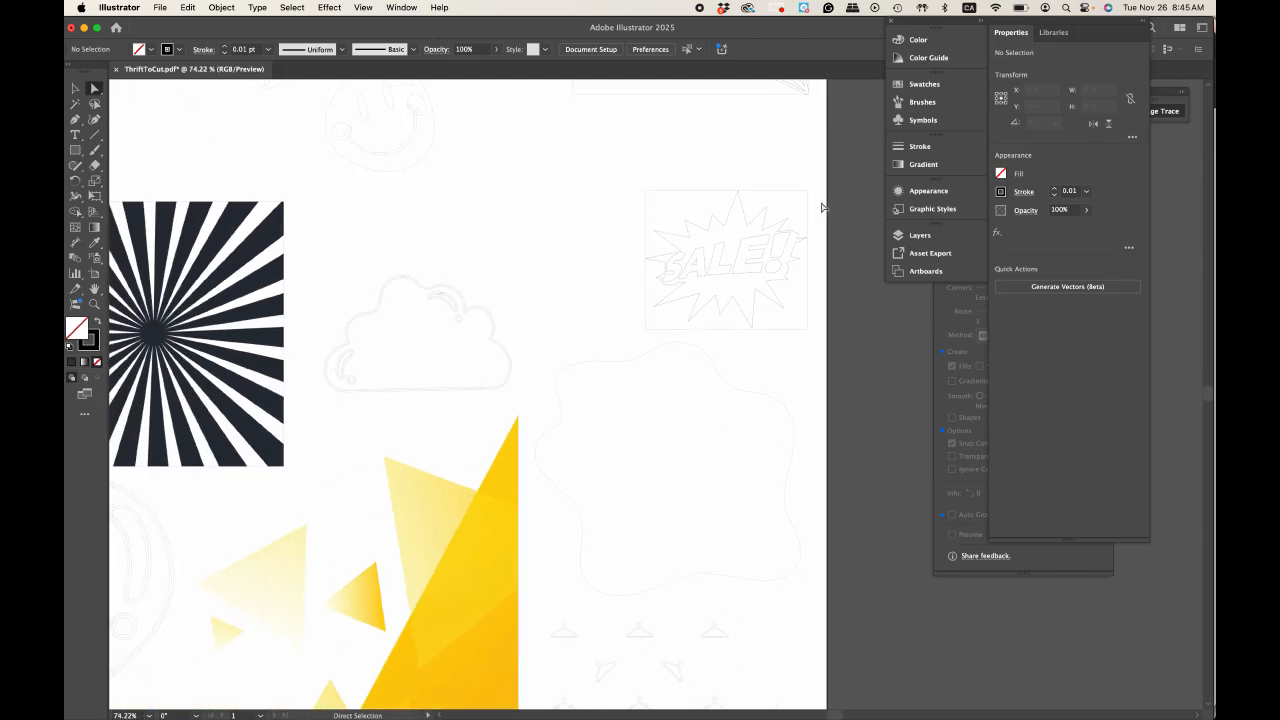
{"action": "scroll", "coordinate": [822, 207], "scroll_direction": "down", "scroll_amount": 3}
{"action": "scroll", "coordinate": [822, 207], "scroll_direction": "left", "scroll_amount": 3}
{"action": "scroll", "coordinate": [822, 207], "scroll_direction": "up", "scroll_amount": 1}
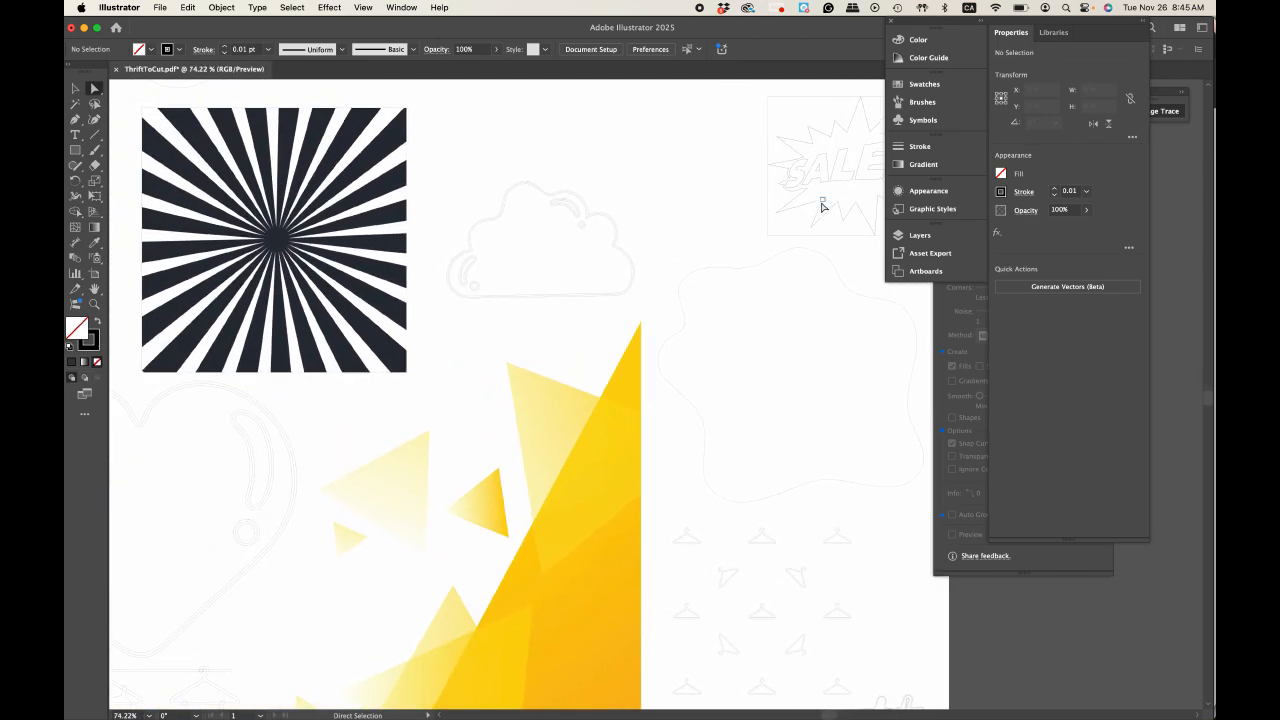
{"action": "left_click", "coordinate": [320, 208]}
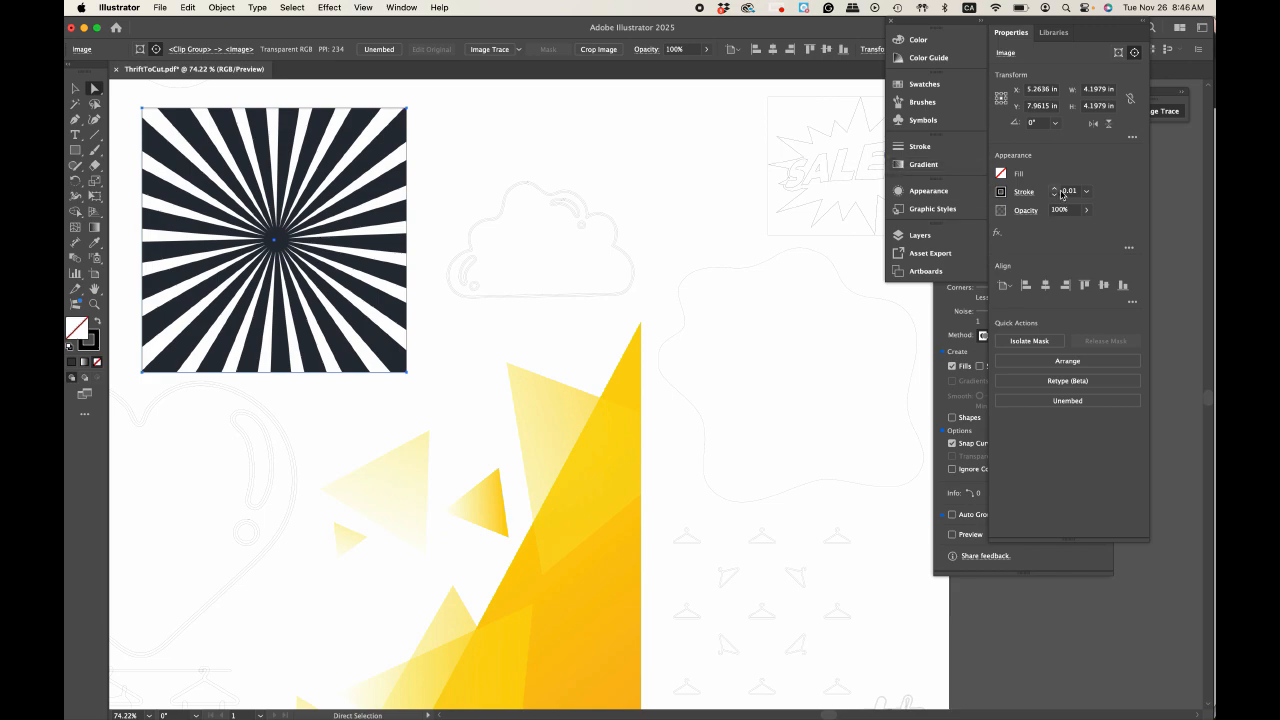
{"action": "scroll", "coordinate": [148, 184], "scroll_direction": "up", "scroll_amount": 2}
{"action": "scroll", "coordinate": [148, 184], "scroll_direction": "left", "scroll_amount": 2}
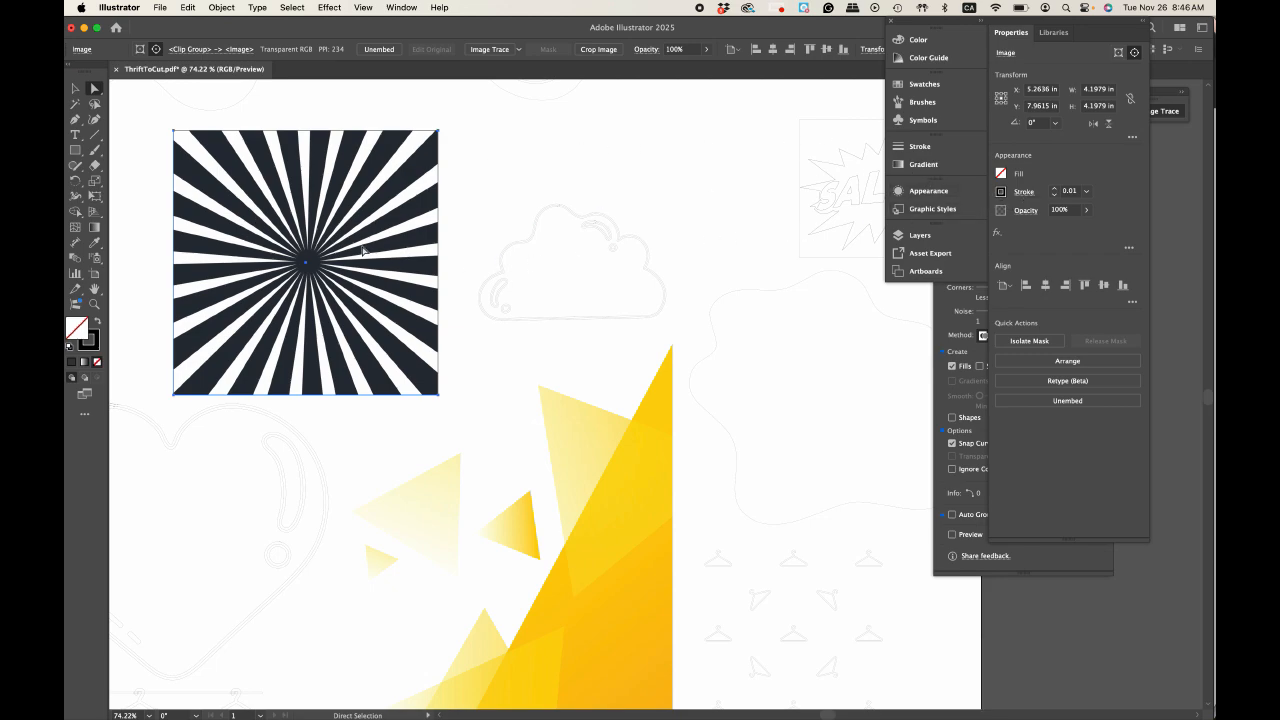
Step: Trace the yellow triangles image with the Default black-and-white preset and expand the result
{"action": "left_click", "coordinate": [620, 538]}
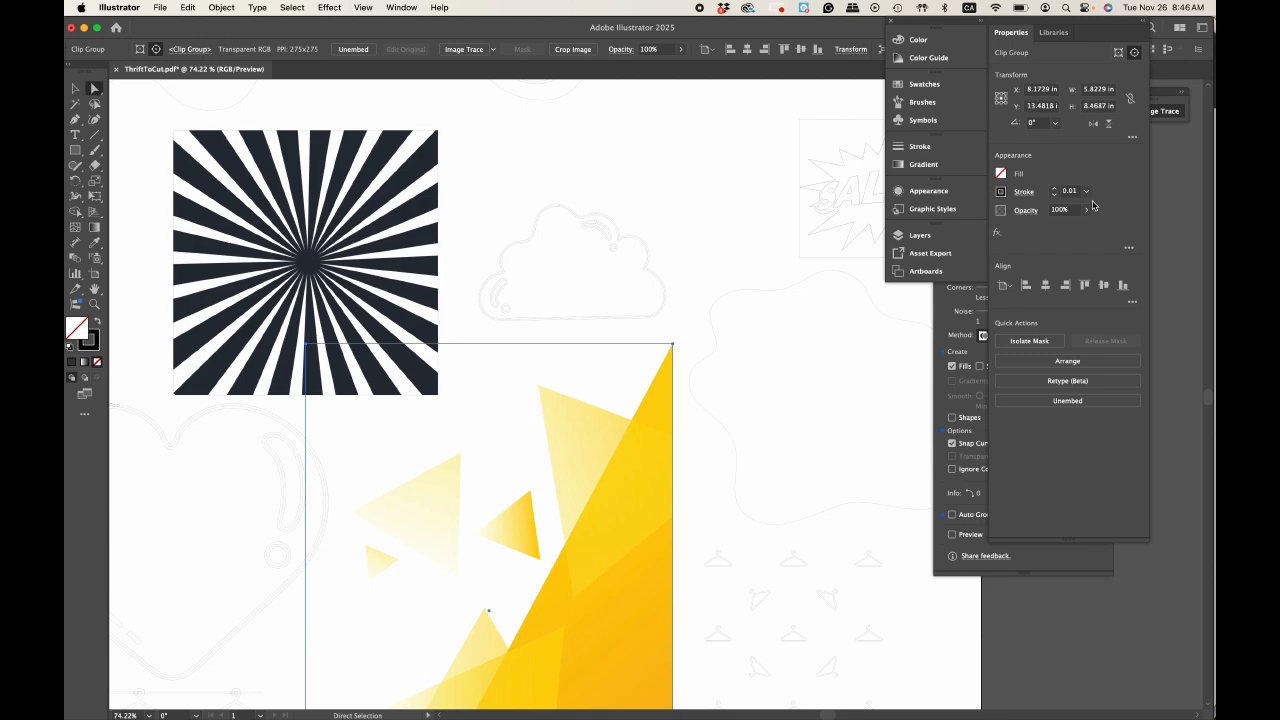
{"action": "left_click", "coordinate": [944, 392]}
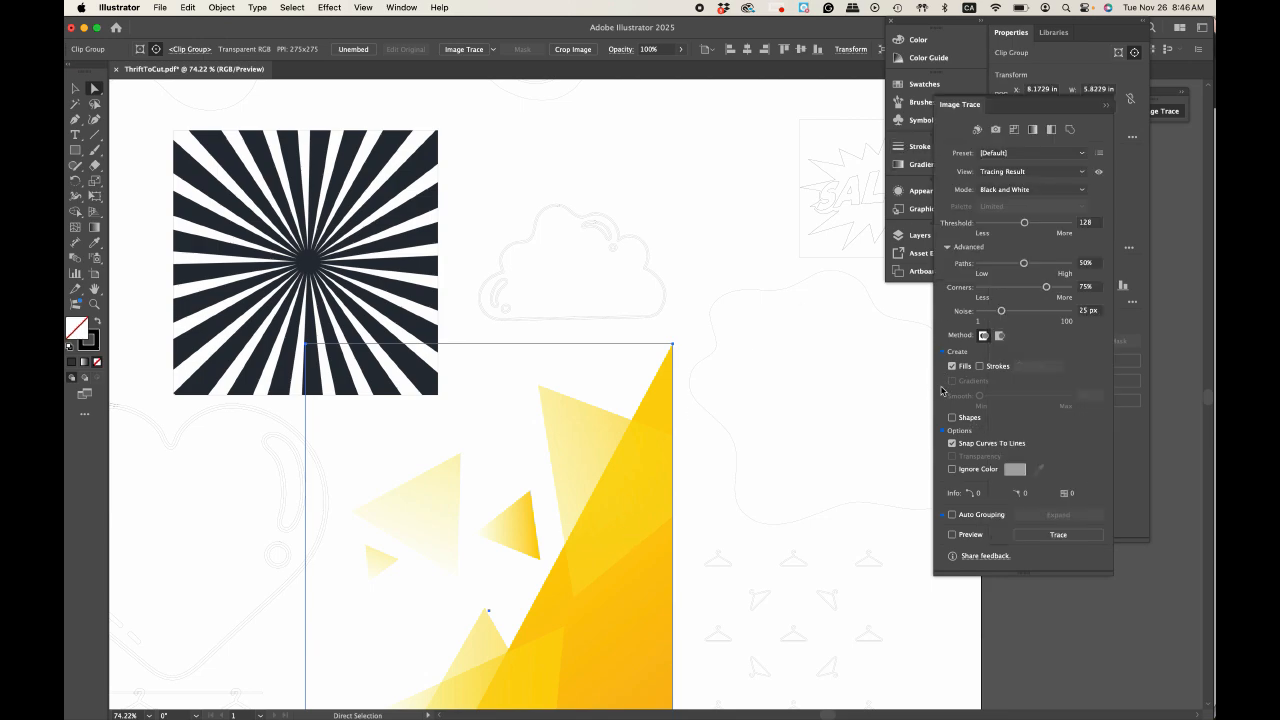
{"action": "left_click", "coordinate": [1062, 535]}
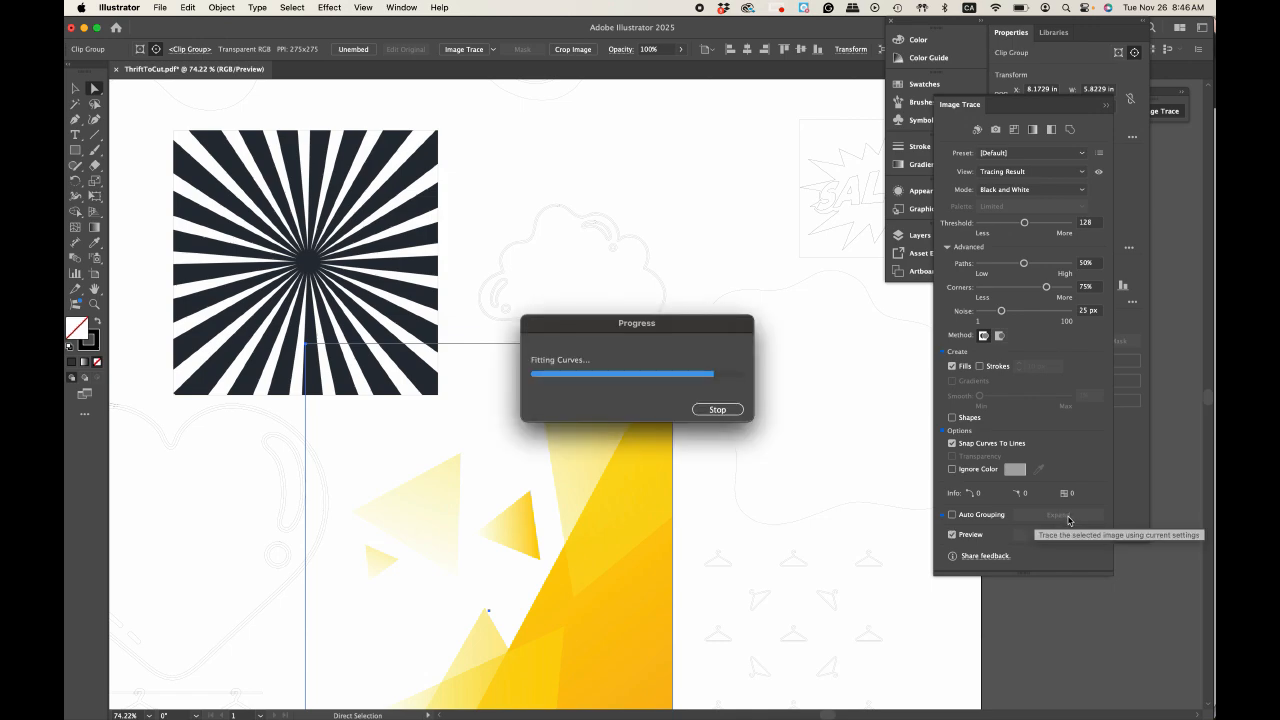
{"action": "left_click", "coordinate": [1064, 516]}
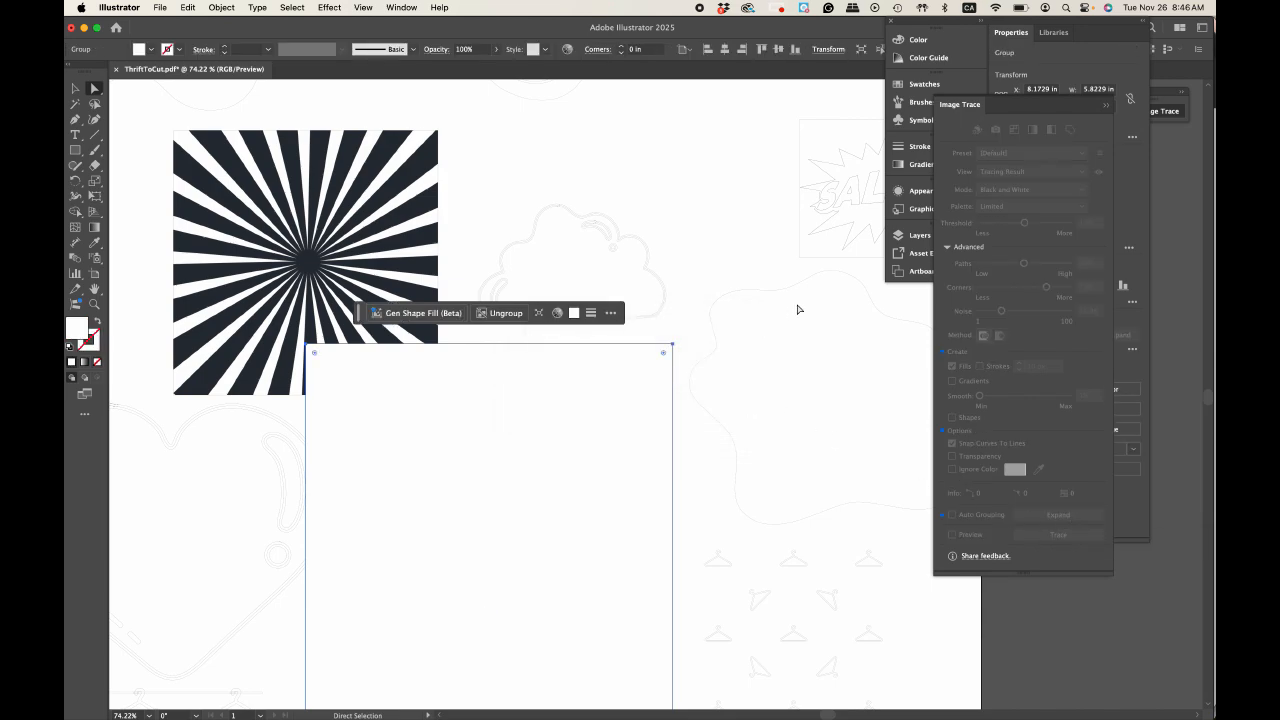
Step: Try a 2 pt stroke and a 0.75 pt stroke on the expanded yellow triangles trace
{"action": "left_click", "coordinate": [1062, 84]}
{"action": "left_click", "coordinate": [1086, 191]}
{"action": "left_click", "coordinate": [1075, 195]}
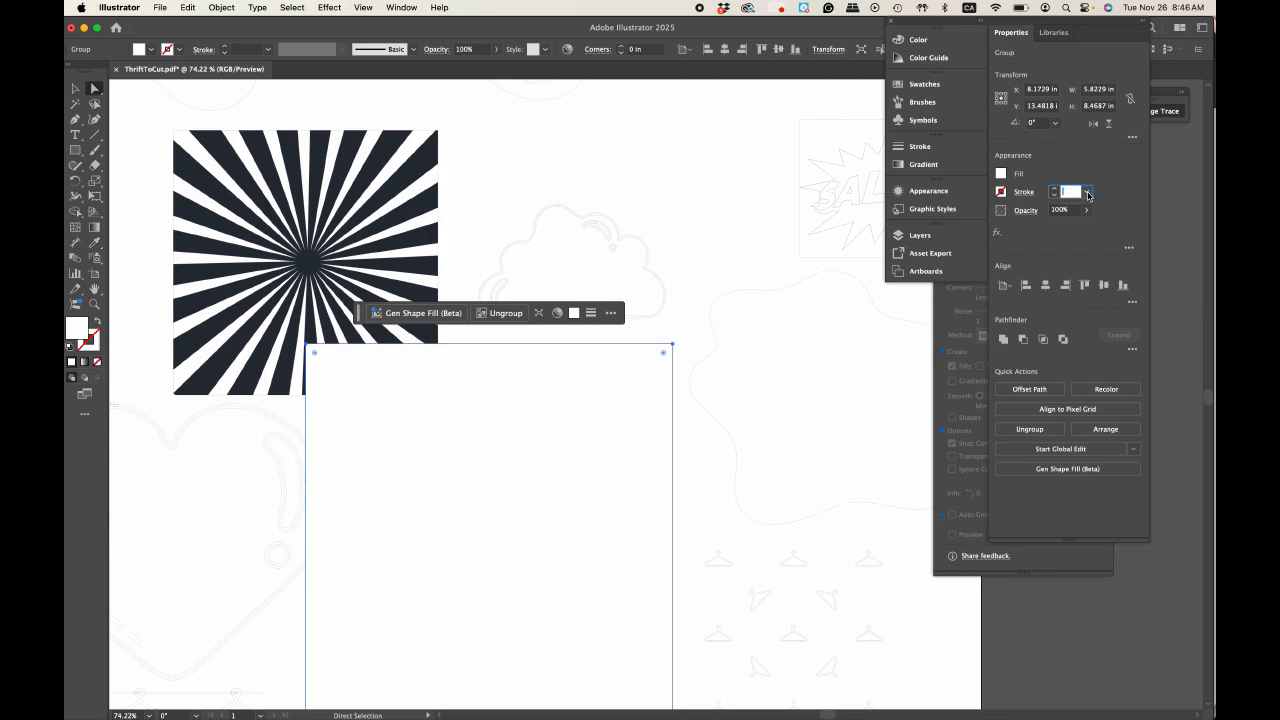
{"action": "left_click", "coordinate": [1054, 189]}
{"action": "left_click", "coordinate": [1054, 189]}
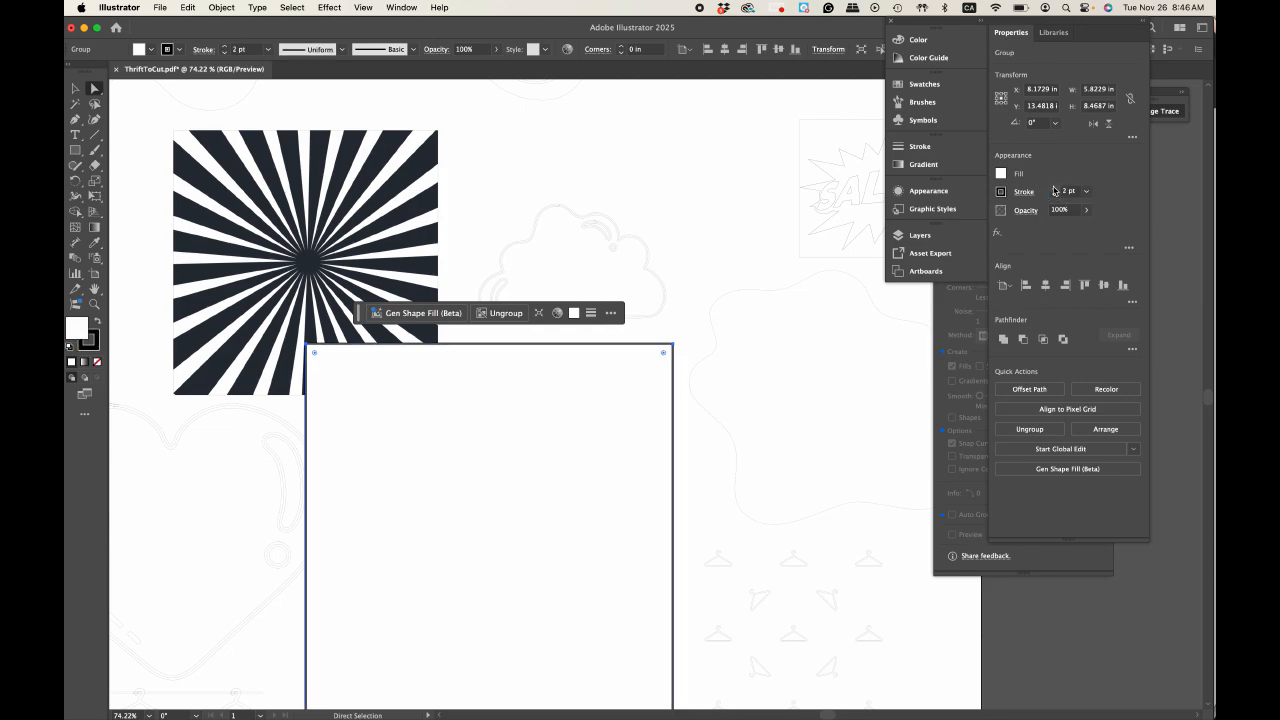
{"action": "left_click", "coordinate": [1054, 198]}
{"action": "left_click", "coordinate": [1054, 198]}
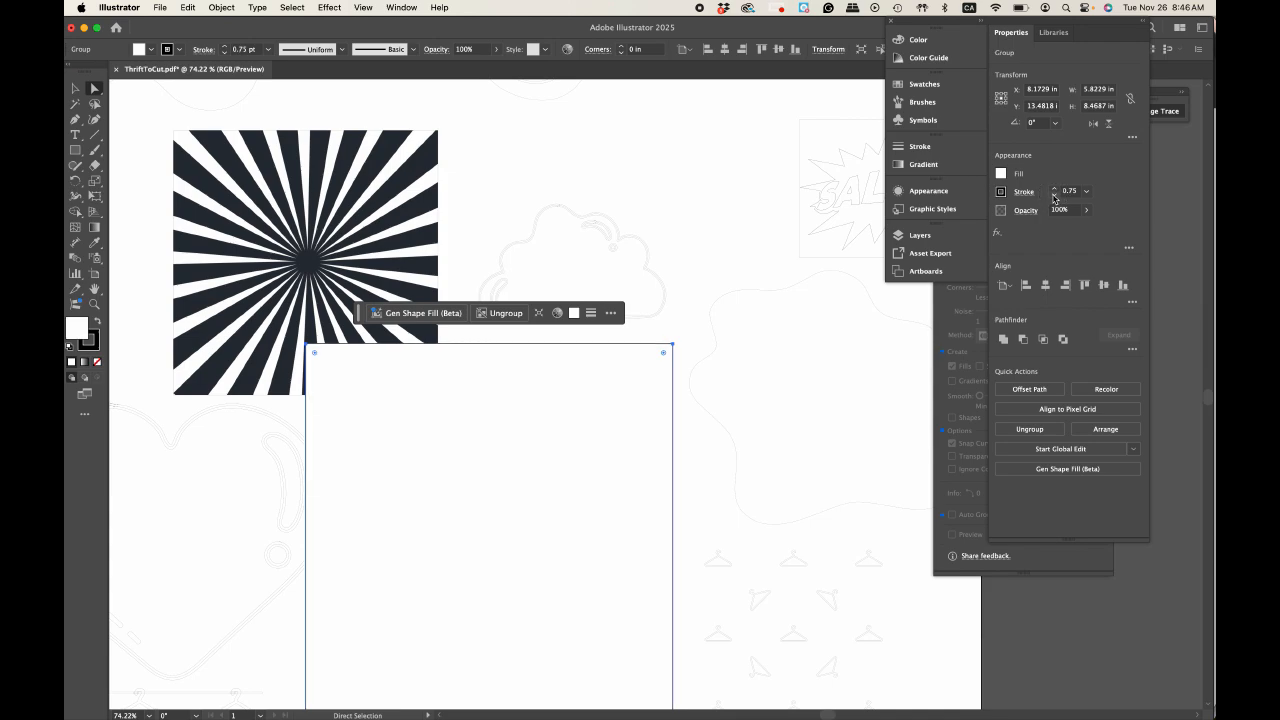
Step: Undo the stroke changes, the expansion and the tracing of the yellow triangles image
{"action": "key", "text": "v"}
{"action": "left_click", "coordinate": [1054, 189]}
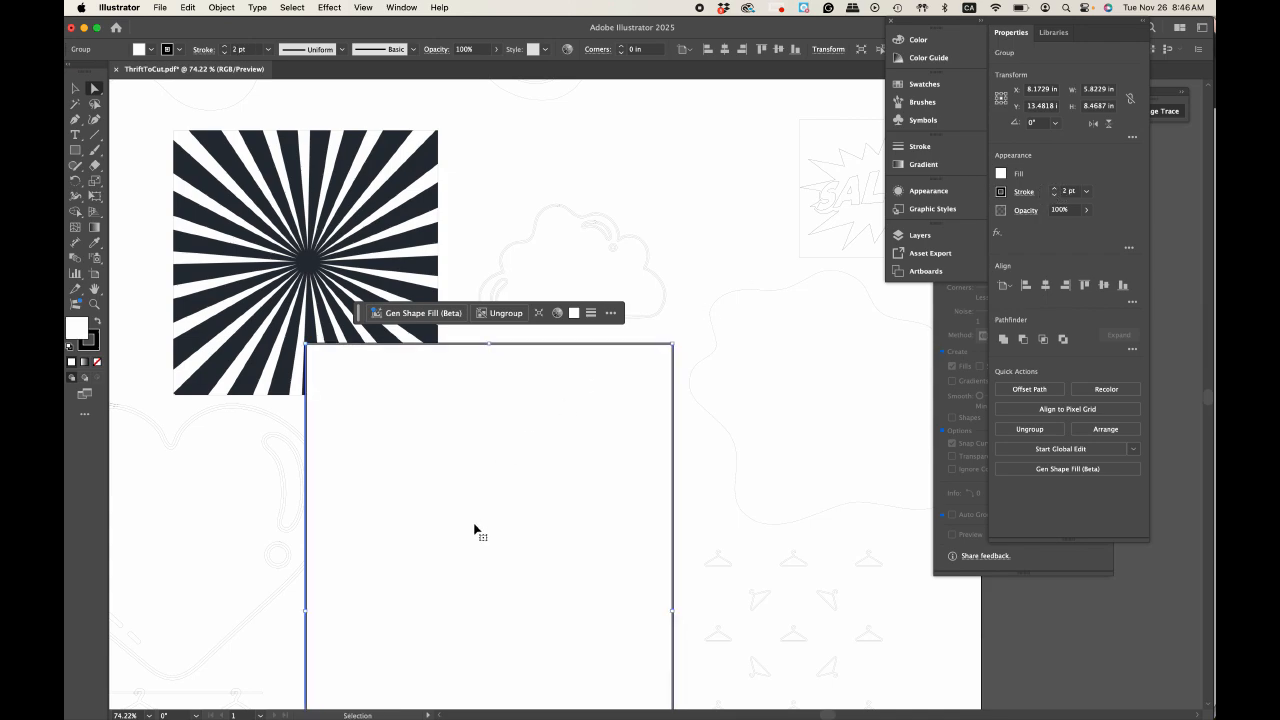
{"action": "key", "text": "slash"}
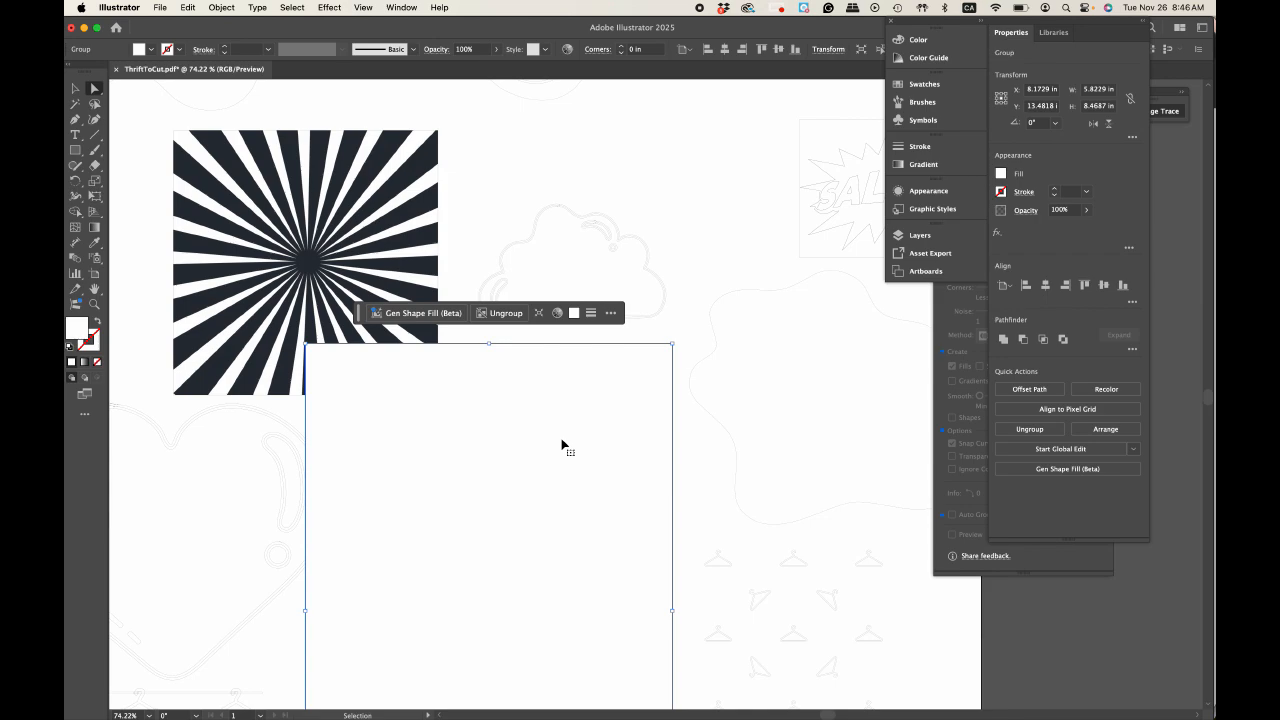
{"action": "key", "text": "super+z"}
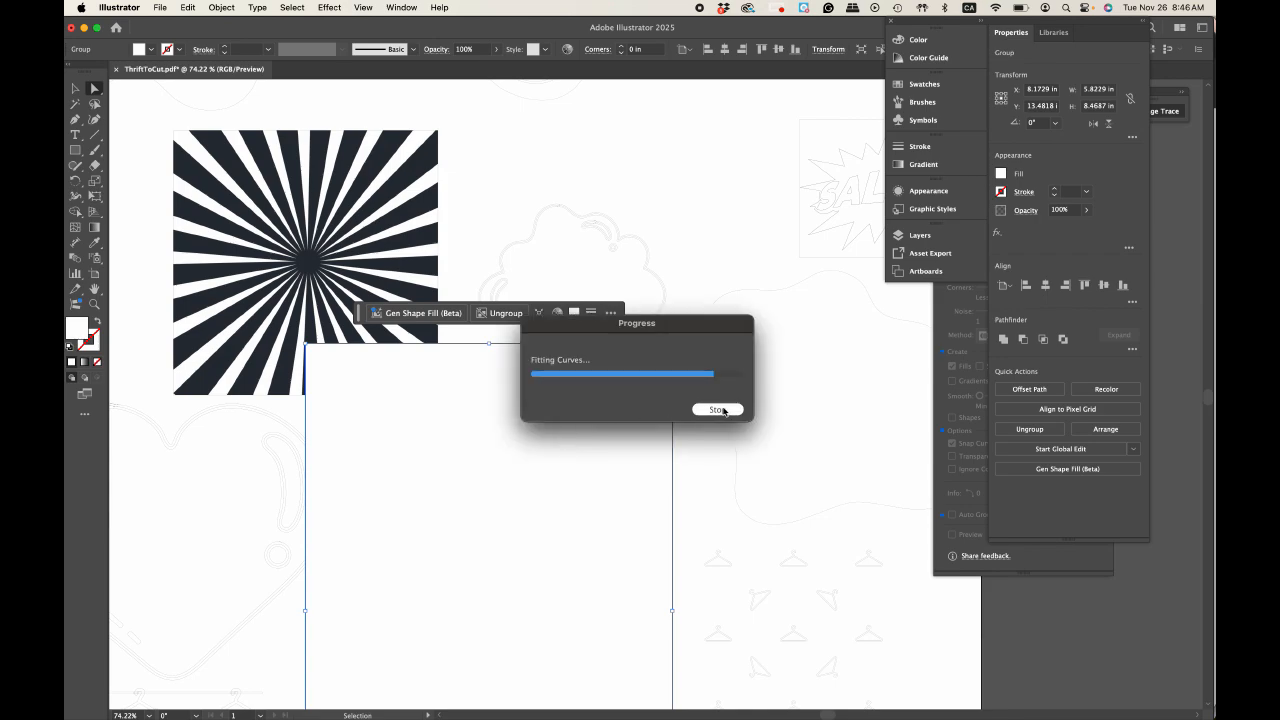
{"action": "key", "text": "super+z"}
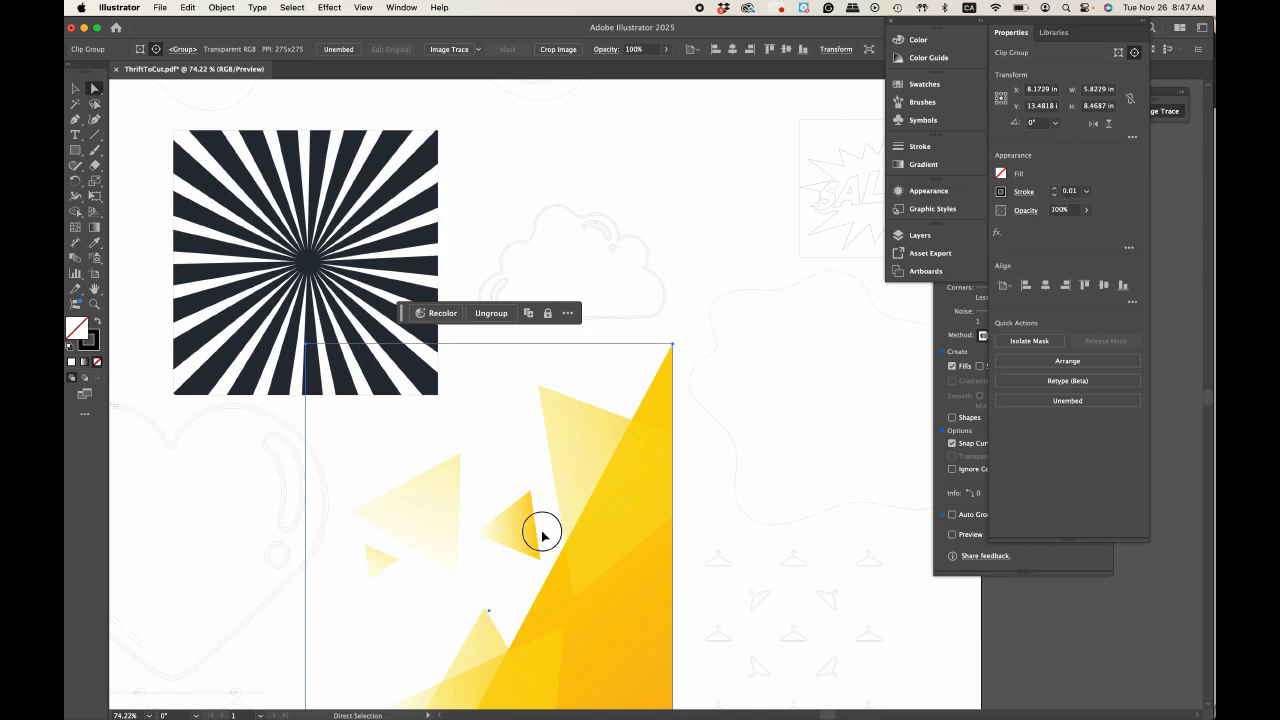
Step: Retrace the yellow triangles image with the Default preset in Black and White mode and expand it
{"action": "left_click", "coordinate": [942, 320]}
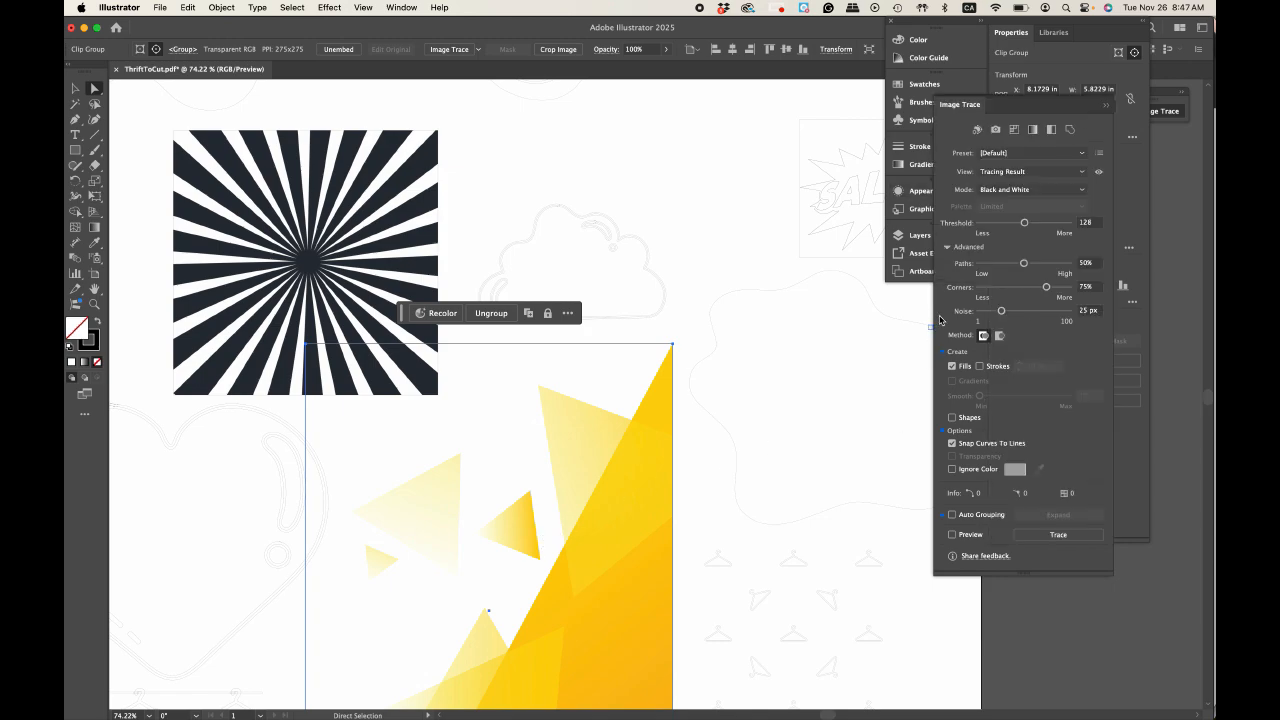
{"action": "left_click", "coordinate": [1070, 540]}
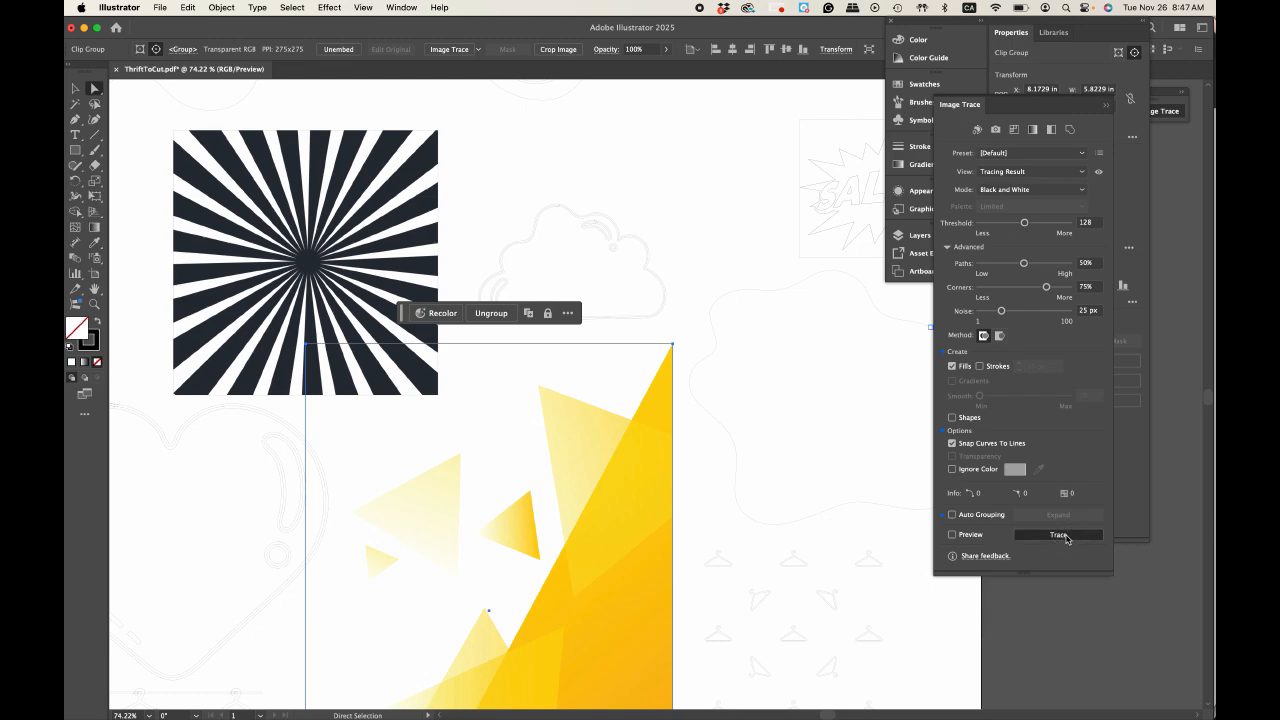
{"action": "left_click", "coordinate": [1066, 536]}
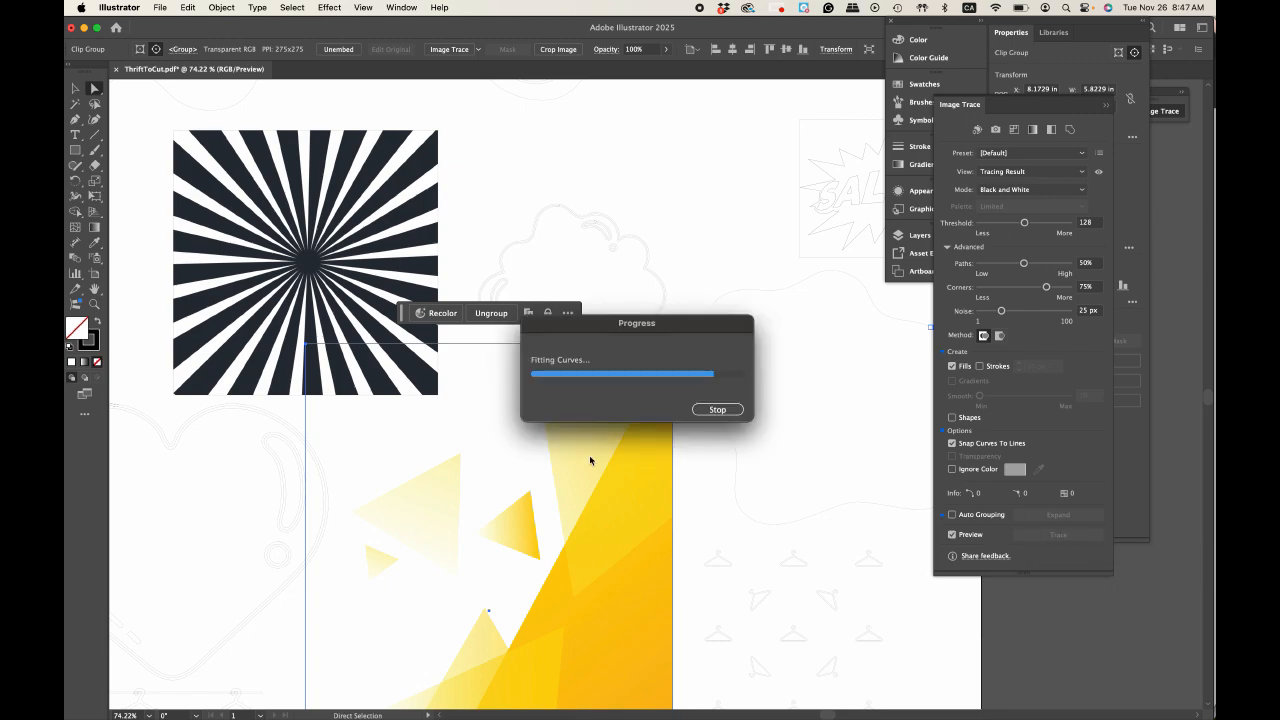
{"action": "scroll", "coordinate": [585, 462], "scroll_direction": "down", "scroll_amount": 3}
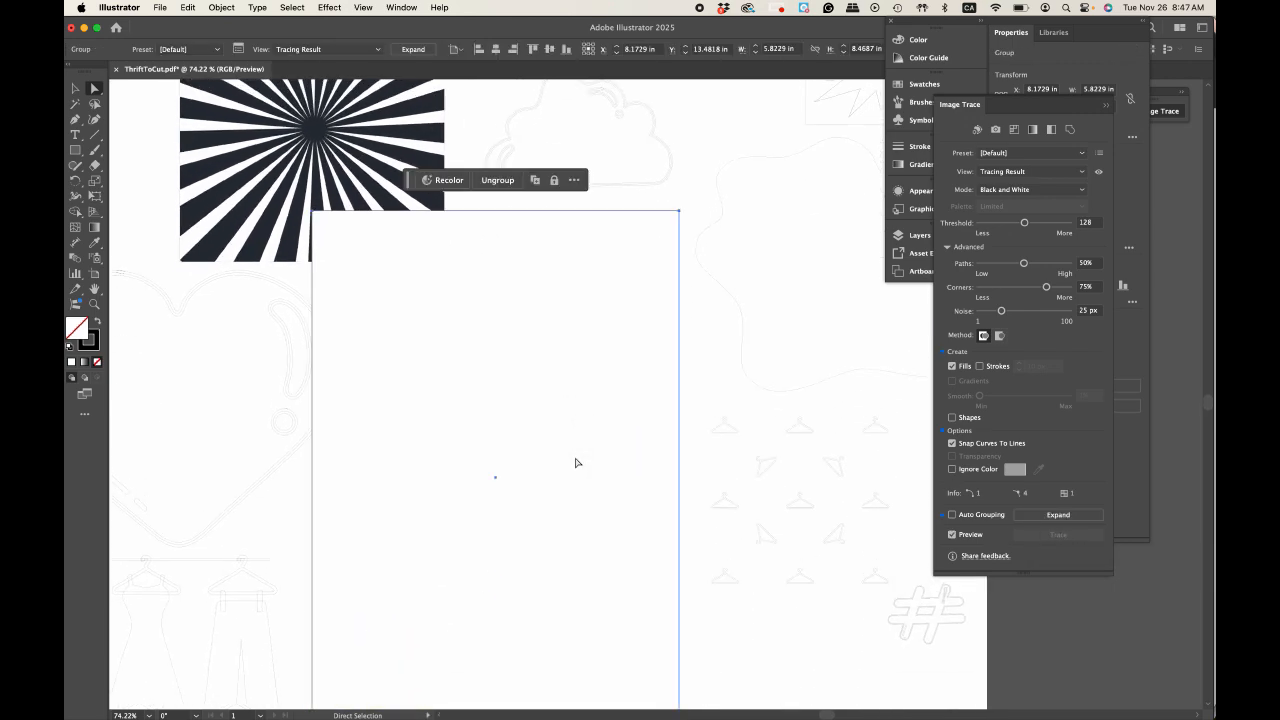
{"action": "left_click", "coordinate": [1049, 516]}
Step: Try moving the expanded white rectangle around the artboard to separate it from the artwork beneath
{"action": "left_click", "coordinate": [491, 332]}
{"action": "left_click", "coordinate": [369, 276]}
{"action": "key", "text": "Delete"}
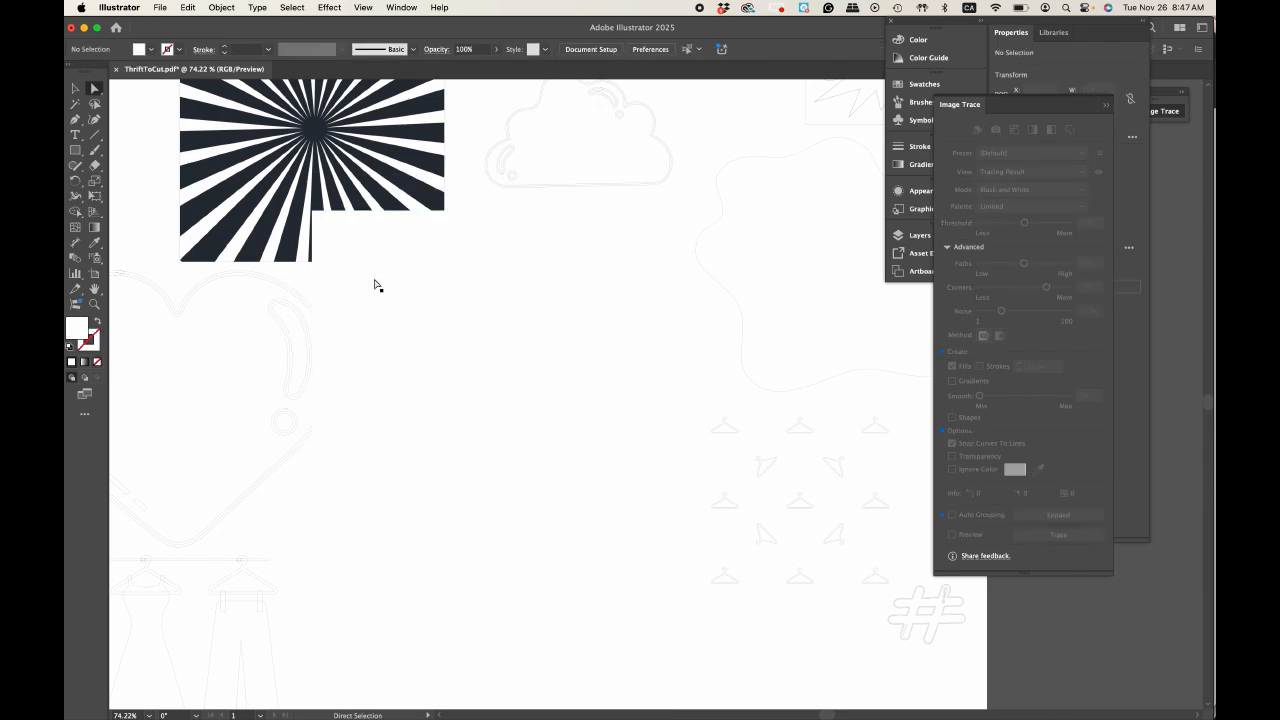
{"action": "left_click_drag", "start_coordinate": [347, 253], "coordinate": [366, 217]}
{"action": "left_click_drag", "start_coordinate": [460, 337], "coordinate": [475, 230]}
{"action": "left_click_drag", "start_coordinate": [503, 277], "coordinate": [501, 396]}
{"action": "scroll", "coordinate": [498, 384], "scroll_direction": "down", "scroll_amount": 3}
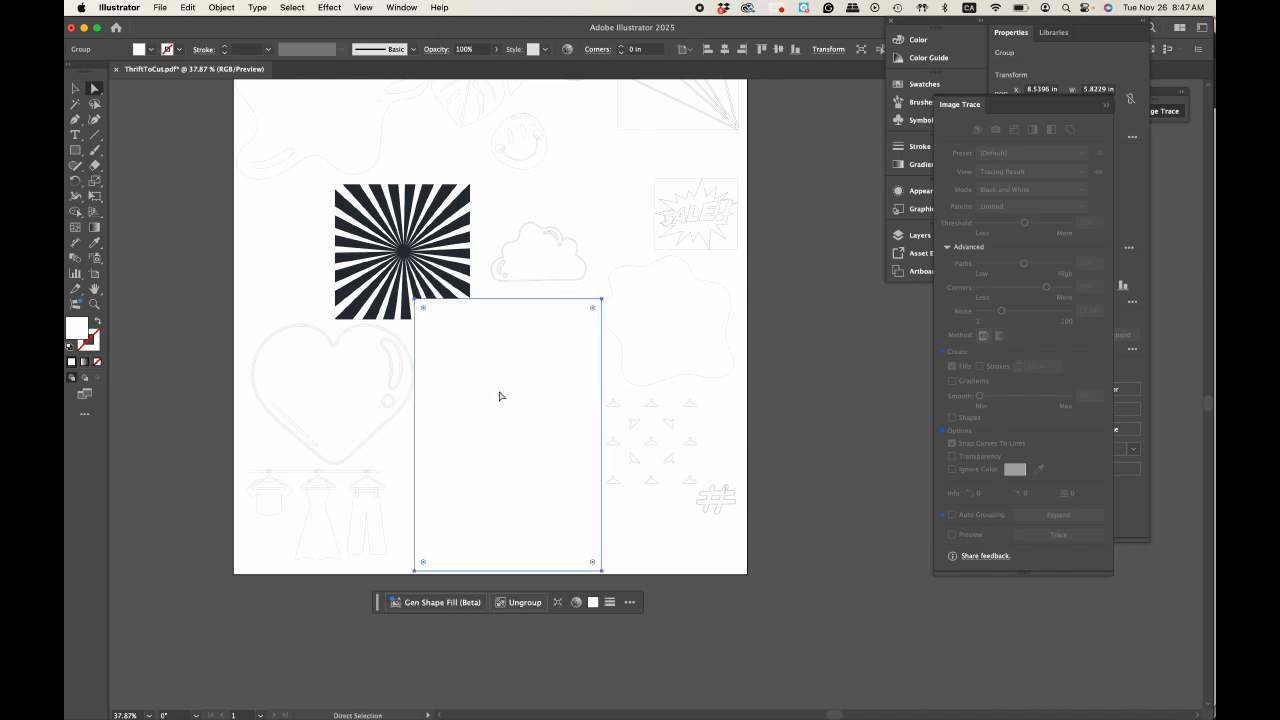
{"action": "scroll", "coordinate": [500, 396], "scroll_direction": "up", "scroll_amount": 4}
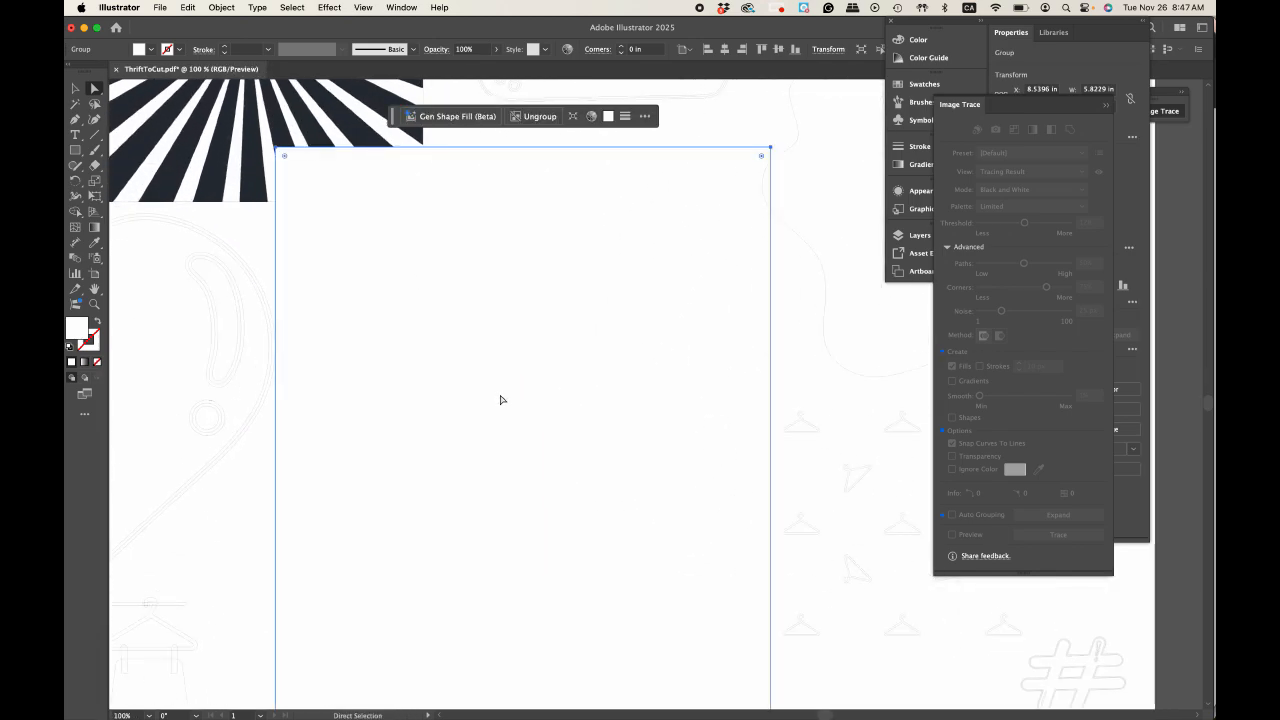
{"action": "scroll", "coordinate": [501, 368], "scroll_direction": "down", "scroll_amount": 3}
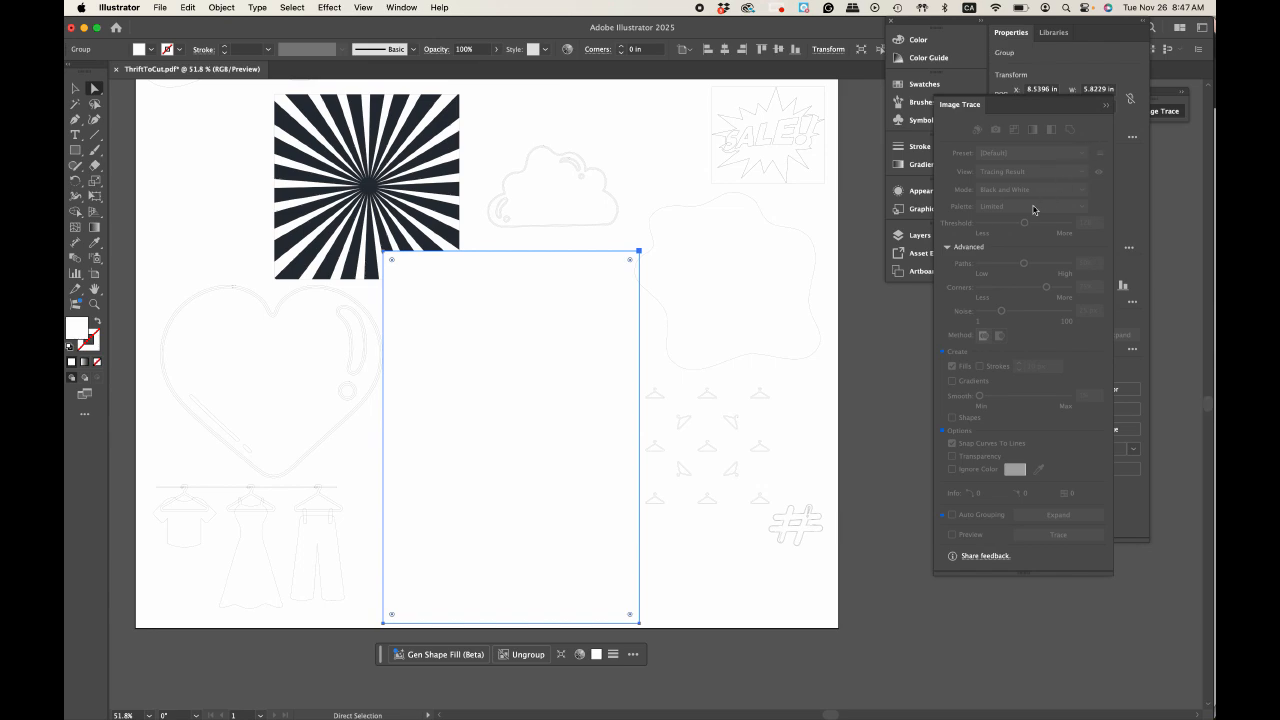
{"action": "mouse_move", "coordinate": [523, 337]}
{"action": "left_mouse_down"}
{"action": "mouse_move", "coordinate": [531, 300]}
{"action": "mouse_move", "coordinate": [533, 373]}
{"action": "mouse_move", "coordinate": [531, 303]}
{"action": "mouse_move", "coordinate": [530, 350]}
{"action": "left_mouse_up"}
Step: Undo the moves of the white rectangle and the expansion of its trace
{"action": "key", "text": "super+z"}
{"action": "key", "text": "super+z"}
{"action": "key", "text": "super+z"}
{"action": "key", "text": "super+z"}
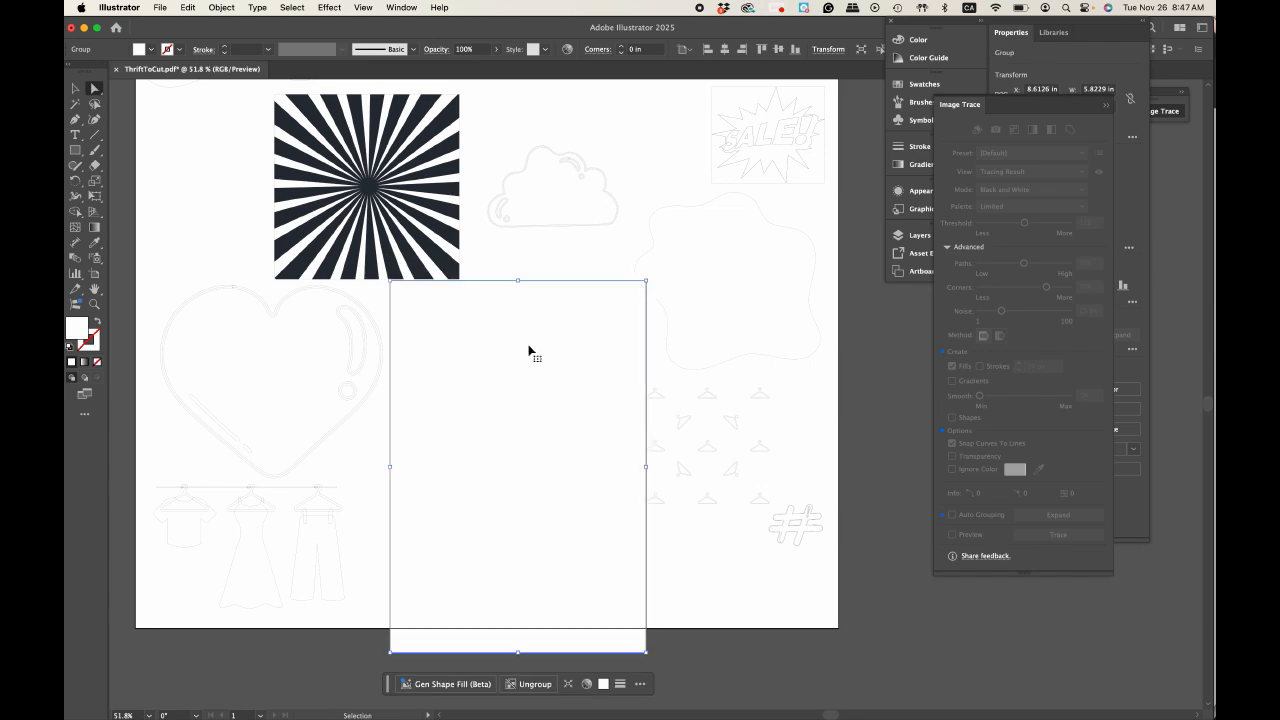
{"action": "key", "text": "super+z"}
{"action": "key", "text": "super+z"}
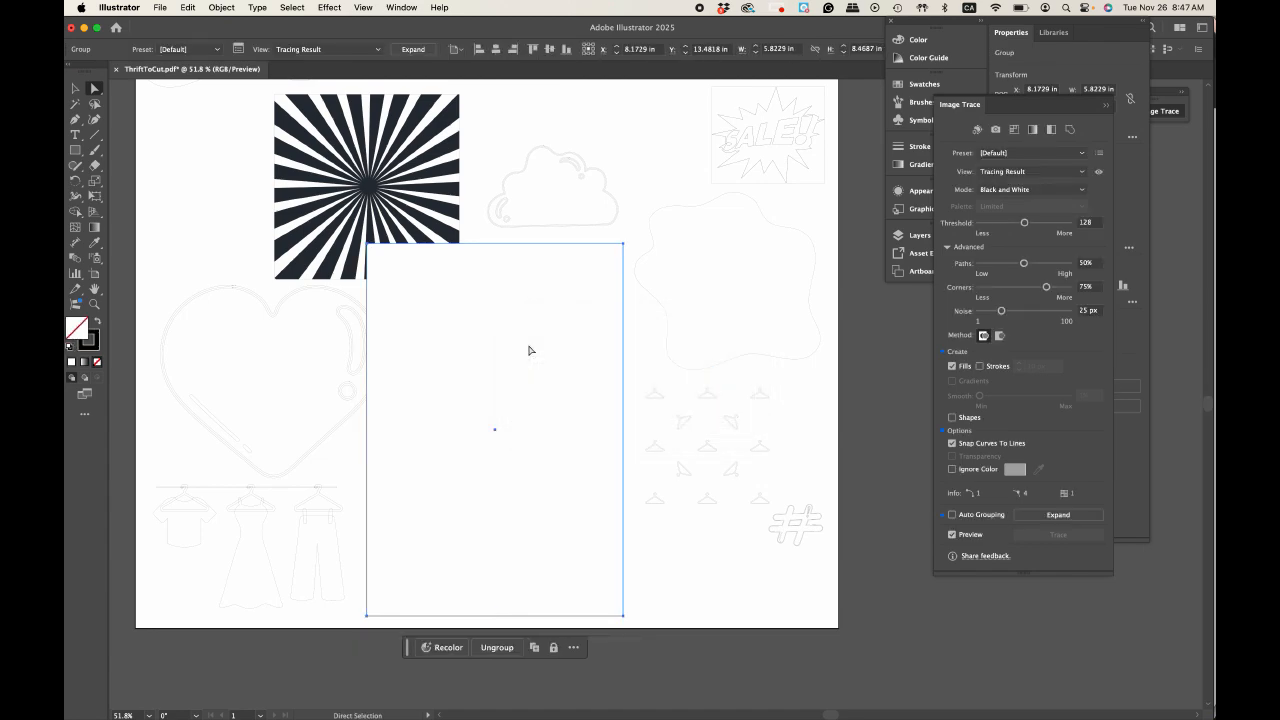
Step: Delete the traced yellow triangles image from the artboard
{"action": "left_click", "coordinate": [541, 357]}
{"action": "left_click", "coordinate": [537, 359]}
{"action": "key", "text": "Delete"}
Step: Trace the sunburst image with the Default preset in Black and White mode
{"action": "left_click", "coordinate": [378, 176]}
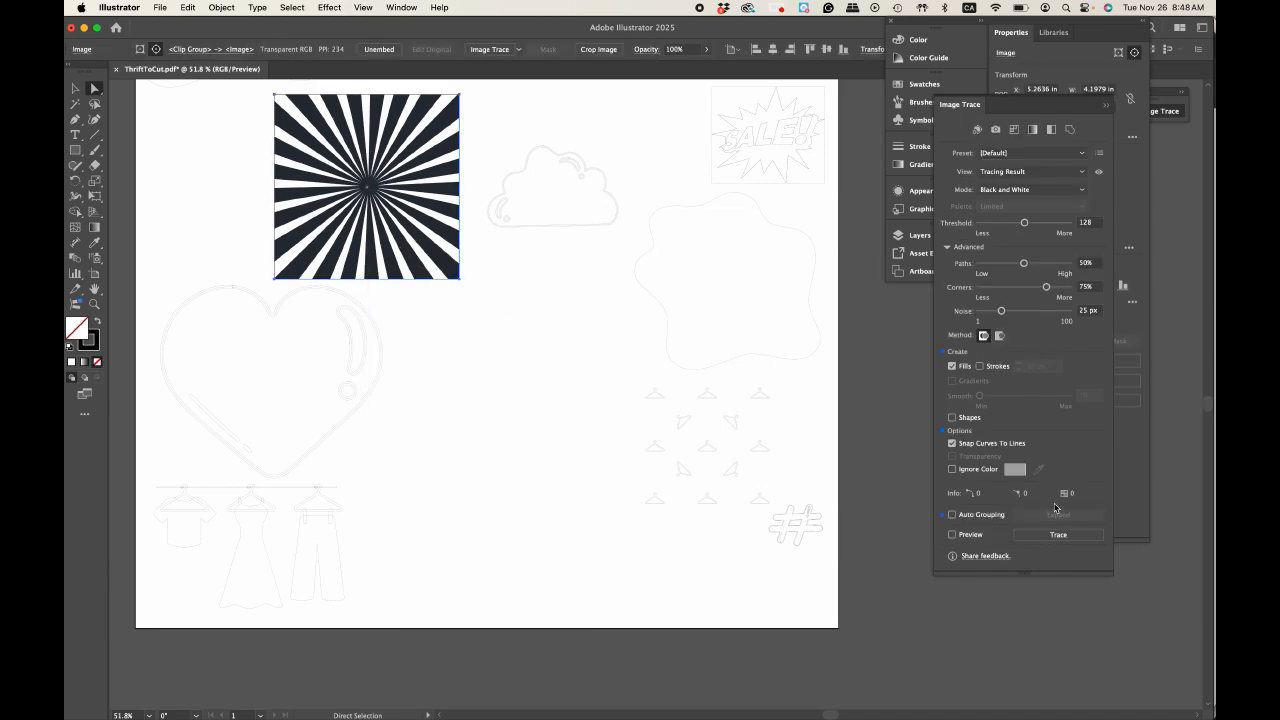
{"action": "left_click", "coordinate": [1058, 535]}
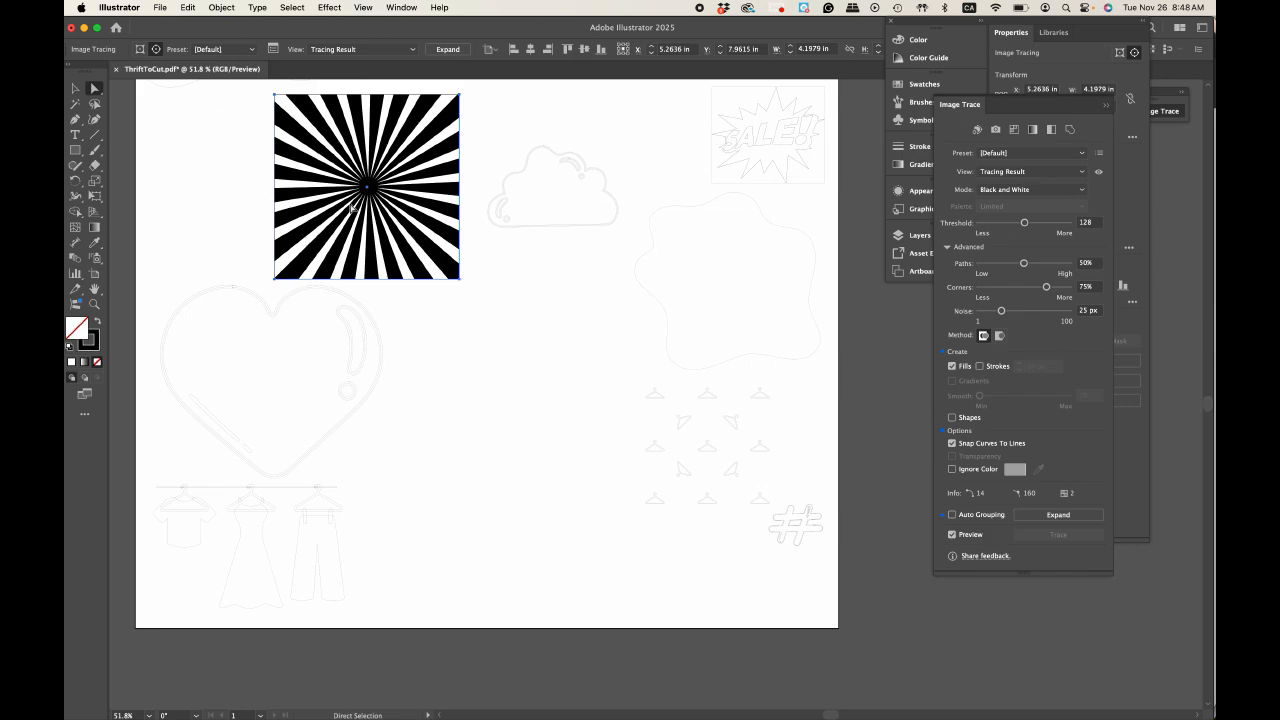
{"action": "scroll", "coordinate": [355, 205], "scroll_direction": "up", "scroll_amount": 3}
{"action": "scroll", "coordinate": [358, 203], "scroll_direction": "left", "scroll_amount": 2}
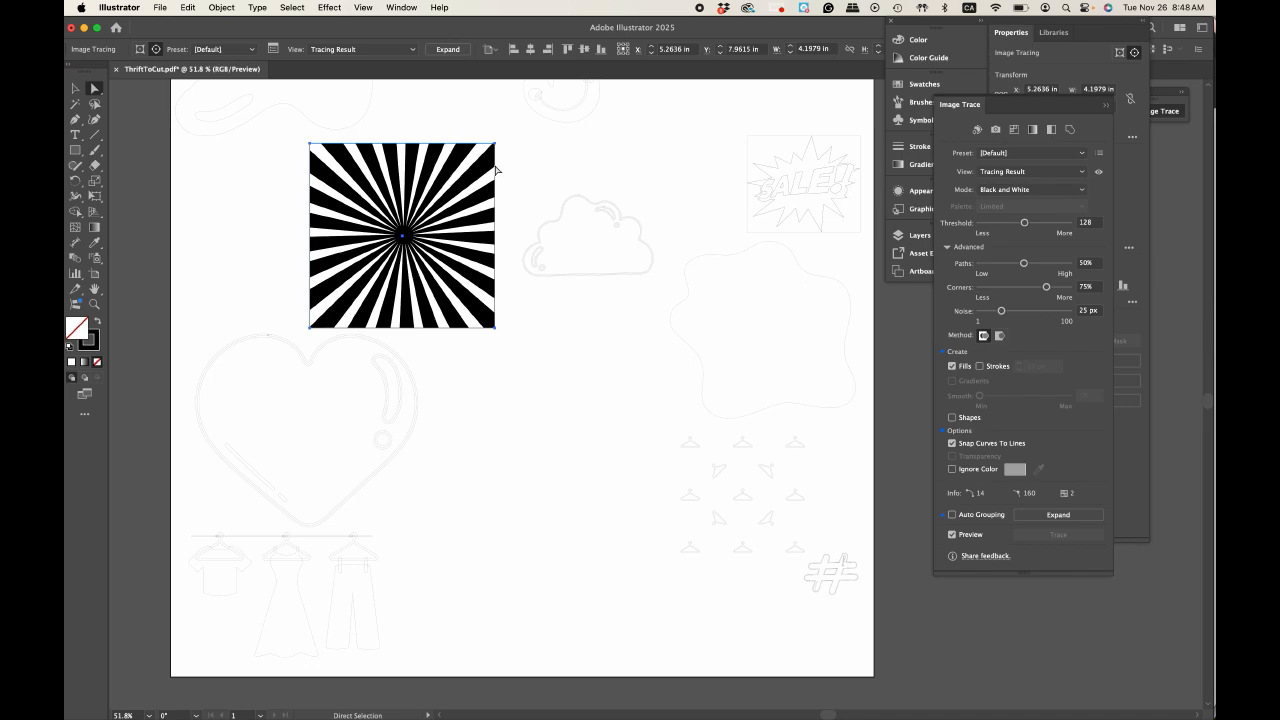
{"action": "left_click", "coordinate": [1113, 77]}
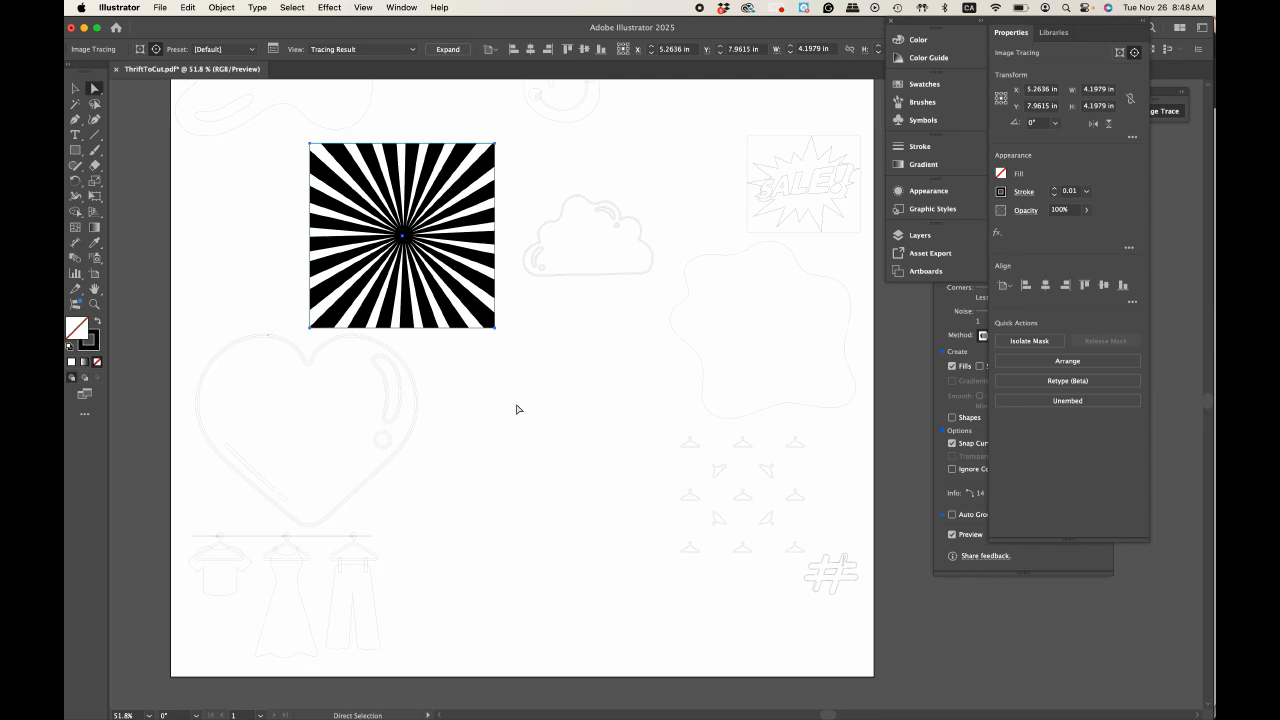
Step: Save the document as an Adobe PDF named ThriftToCutEaston.pdf in Downloads, using the Illustrator Default preset
{"action": "scroll", "coordinate": [518, 409], "scroll_direction": "down", "scroll_amount": 5}
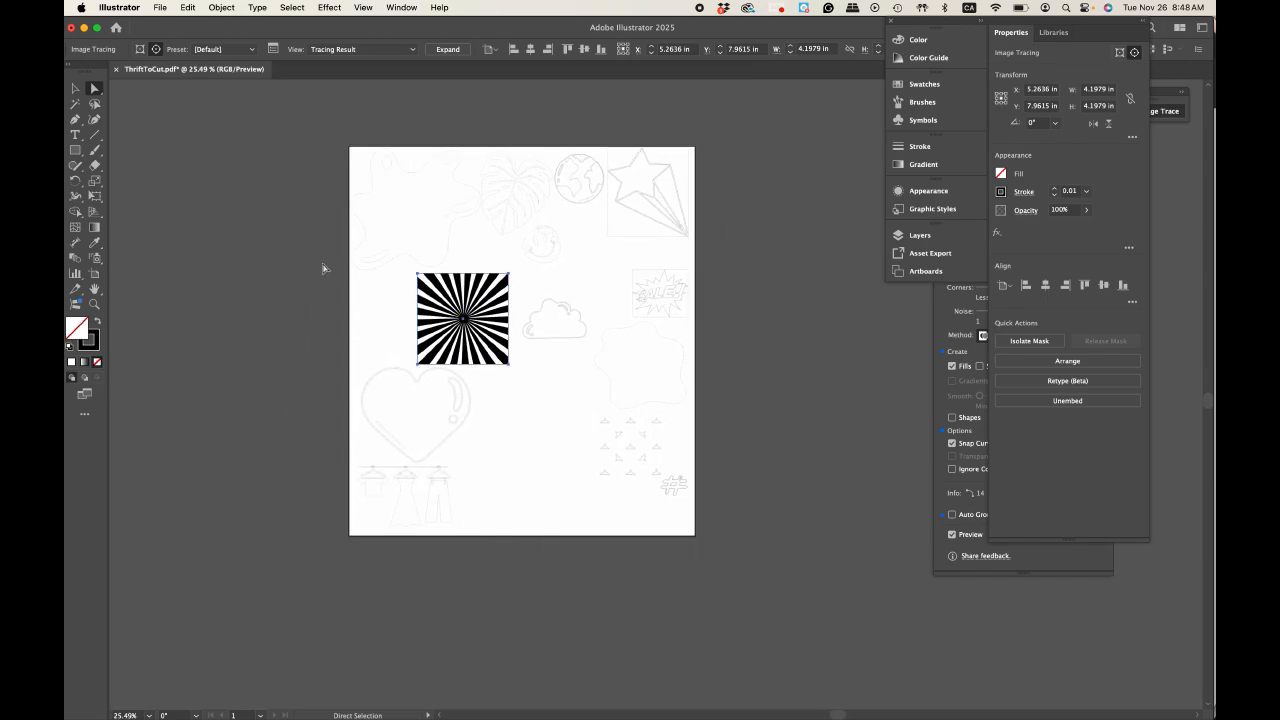
{"action": "left_click", "coordinate": [160, 7]}
{"action": "left_click", "coordinate": [191, 147]}
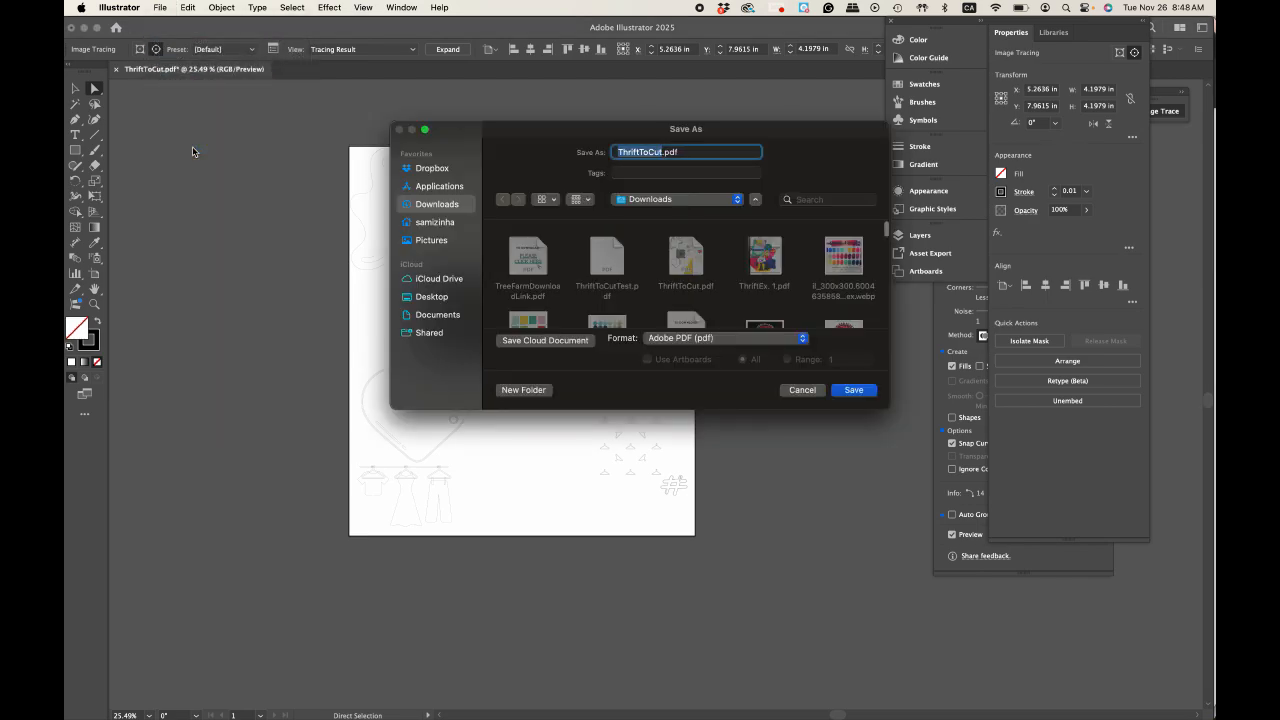
{"action": "left_click", "coordinate": [674, 341]}
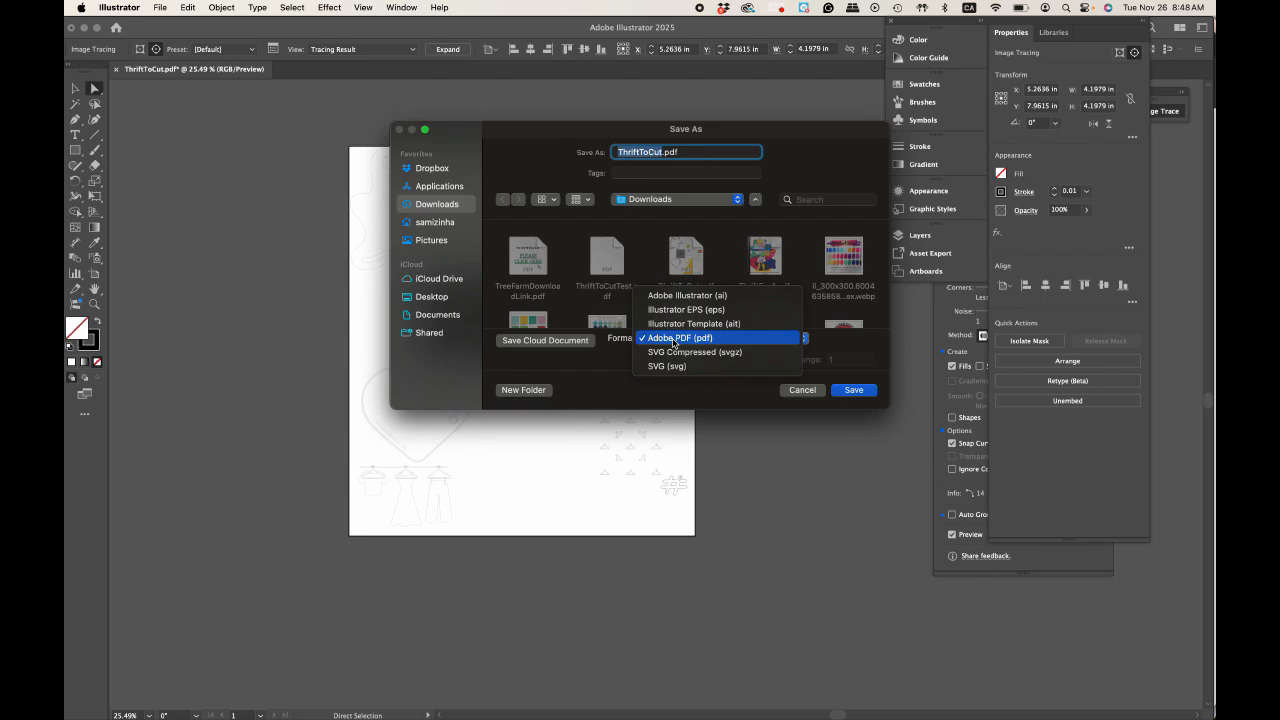
{"action": "left_click", "coordinate": [673, 341]}
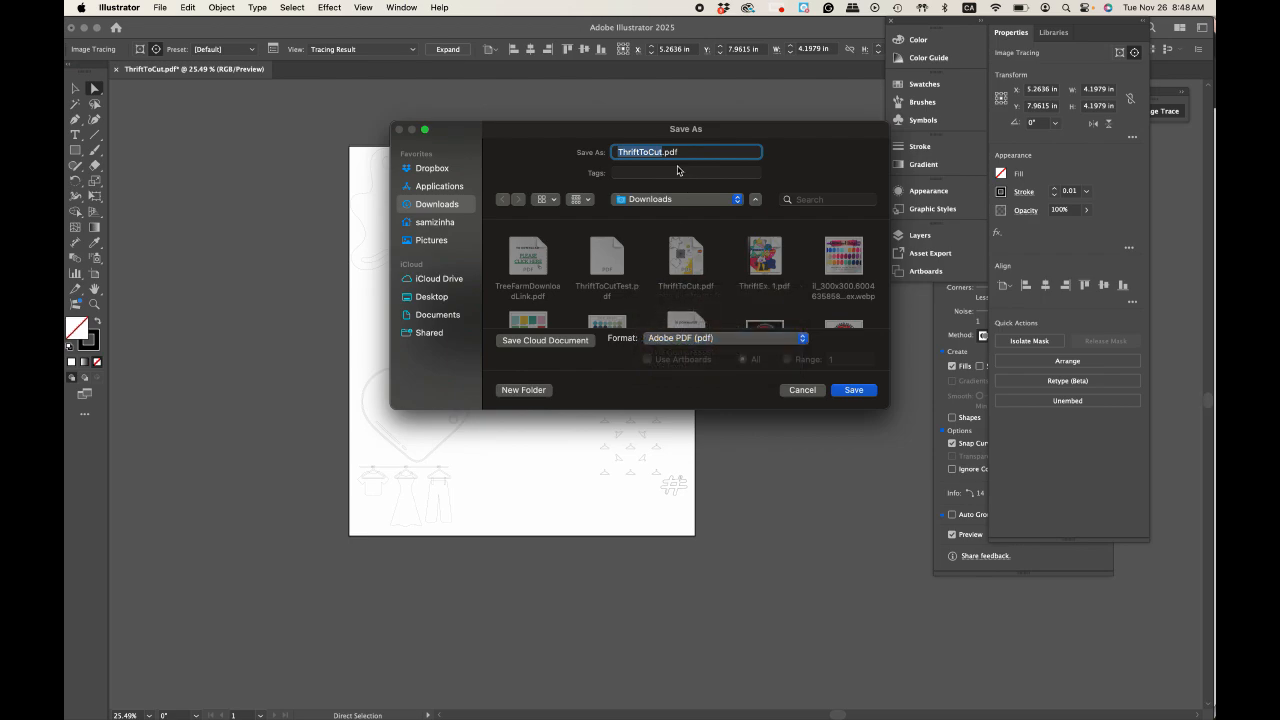
{"action": "left_click", "coordinate": [661, 153]}
{"action": "type", "text": "Easton"}
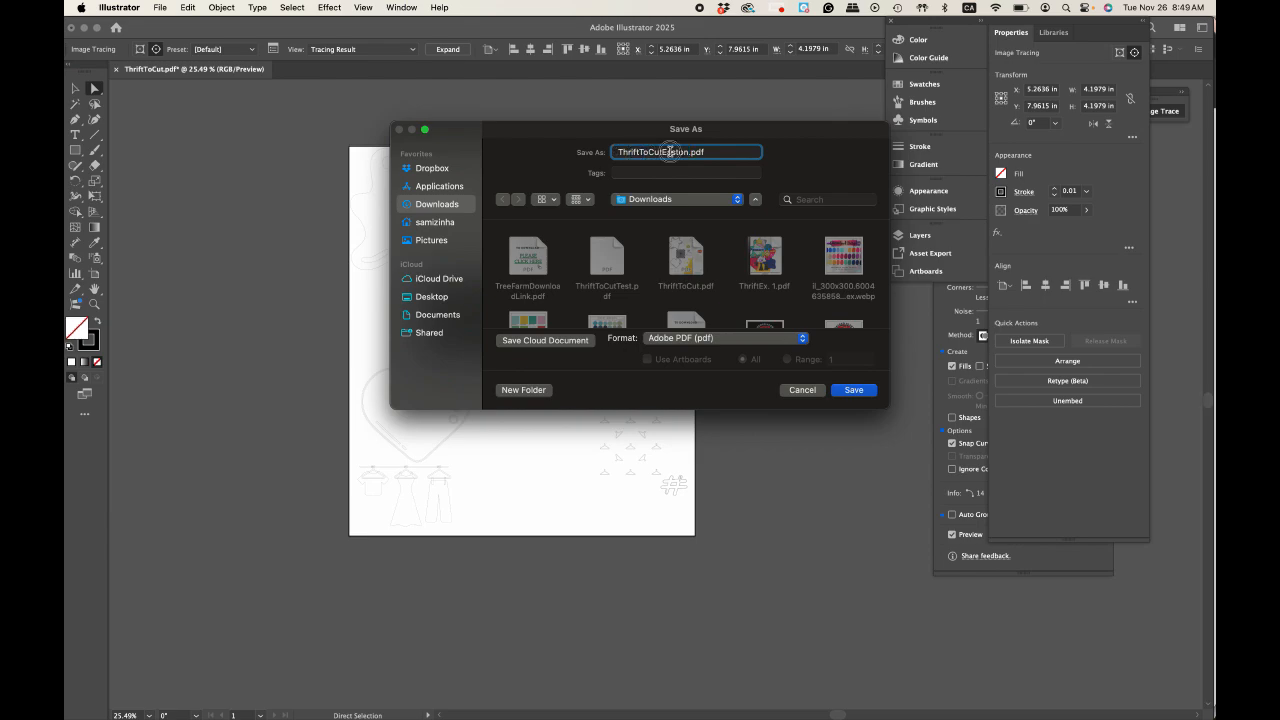
{"action": "left_click", "coordinate": [854, 390]}
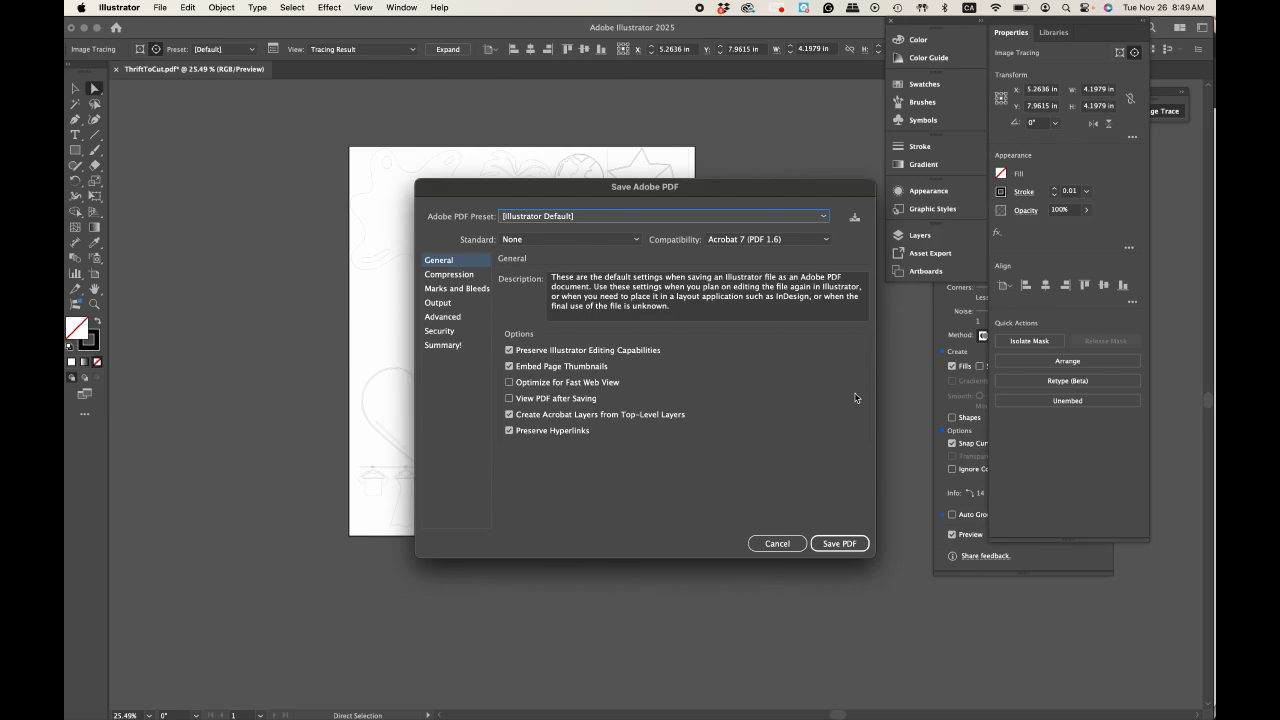
{"action": "left_click", "coordinate": [824, 544]}
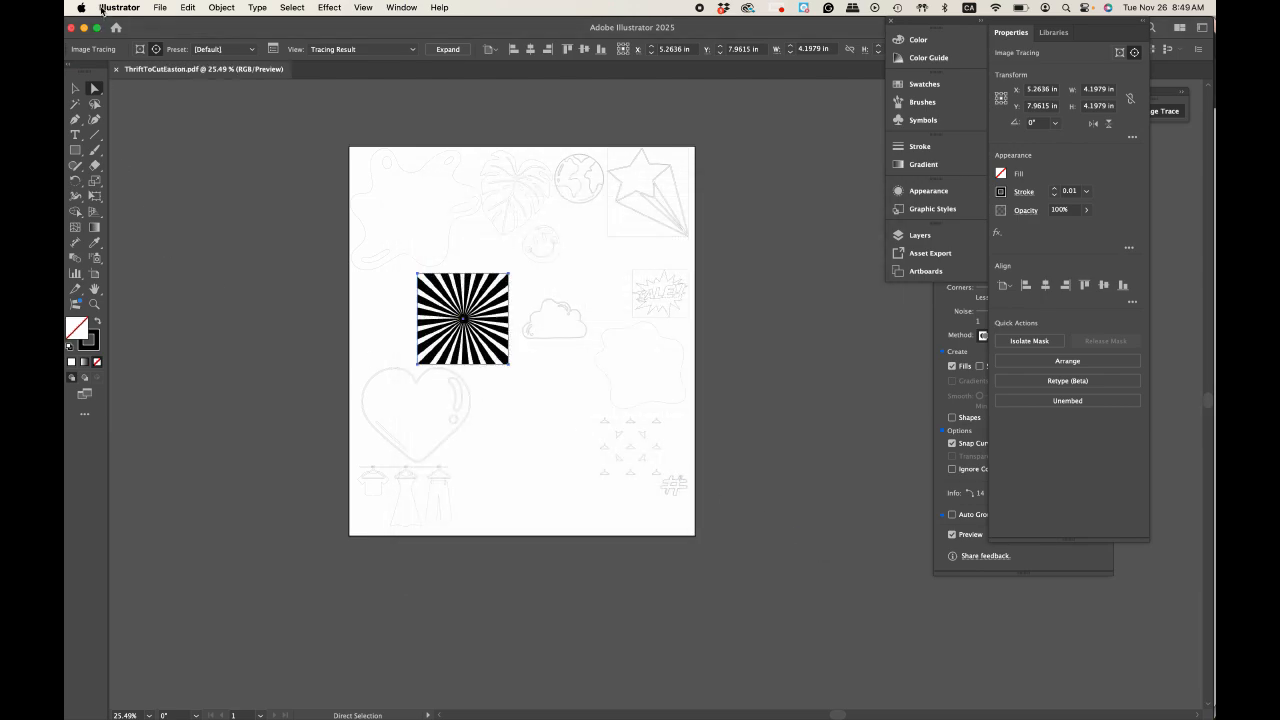
Step: Set up the print job with scaling set to Fit to Page and Epilog Helix as the printer
{"action": "left_click", "coordinate": [160, 6]}
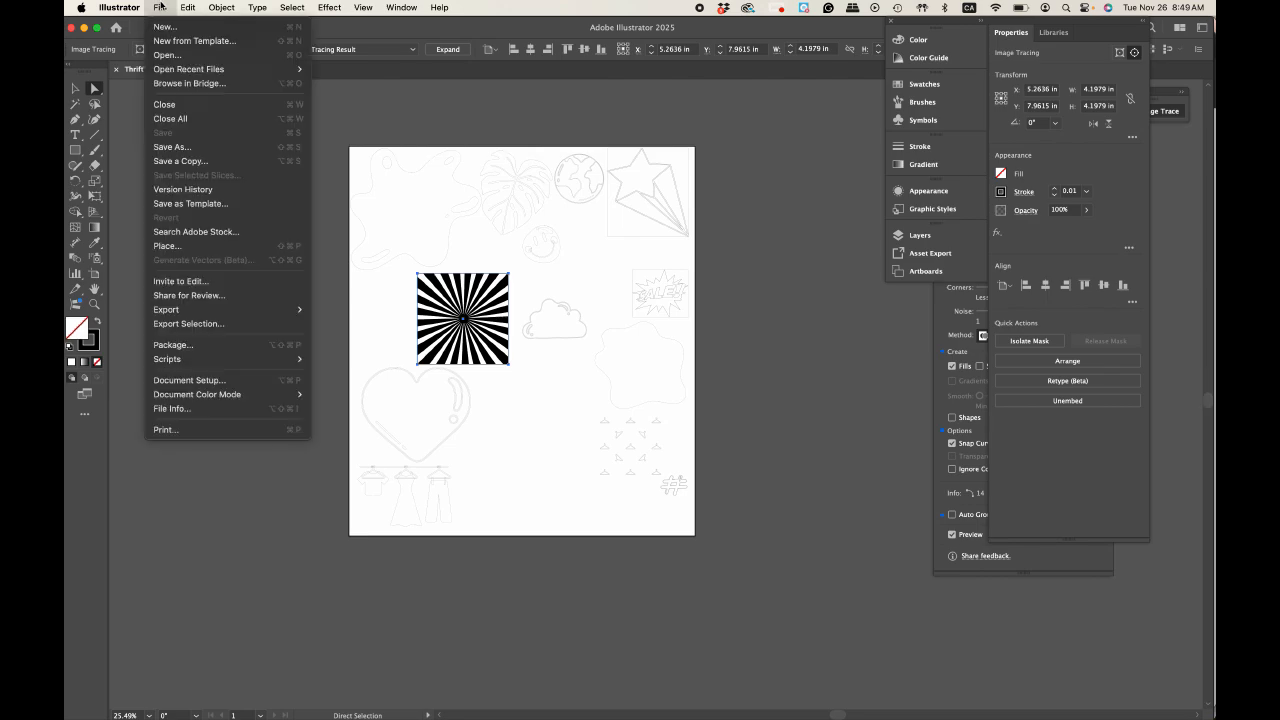
{"action": "left_click", "coordinate": [164, 430]}
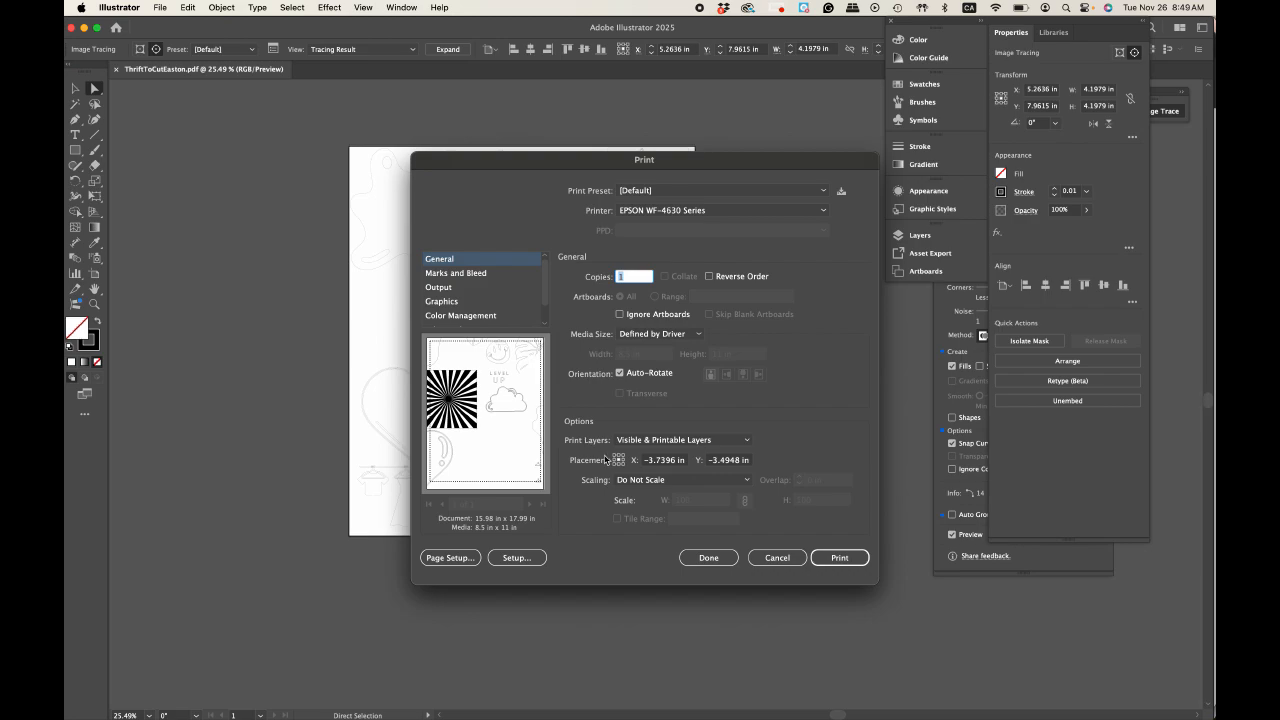
{"action": "left_click", "coordinate": [636, 481]}
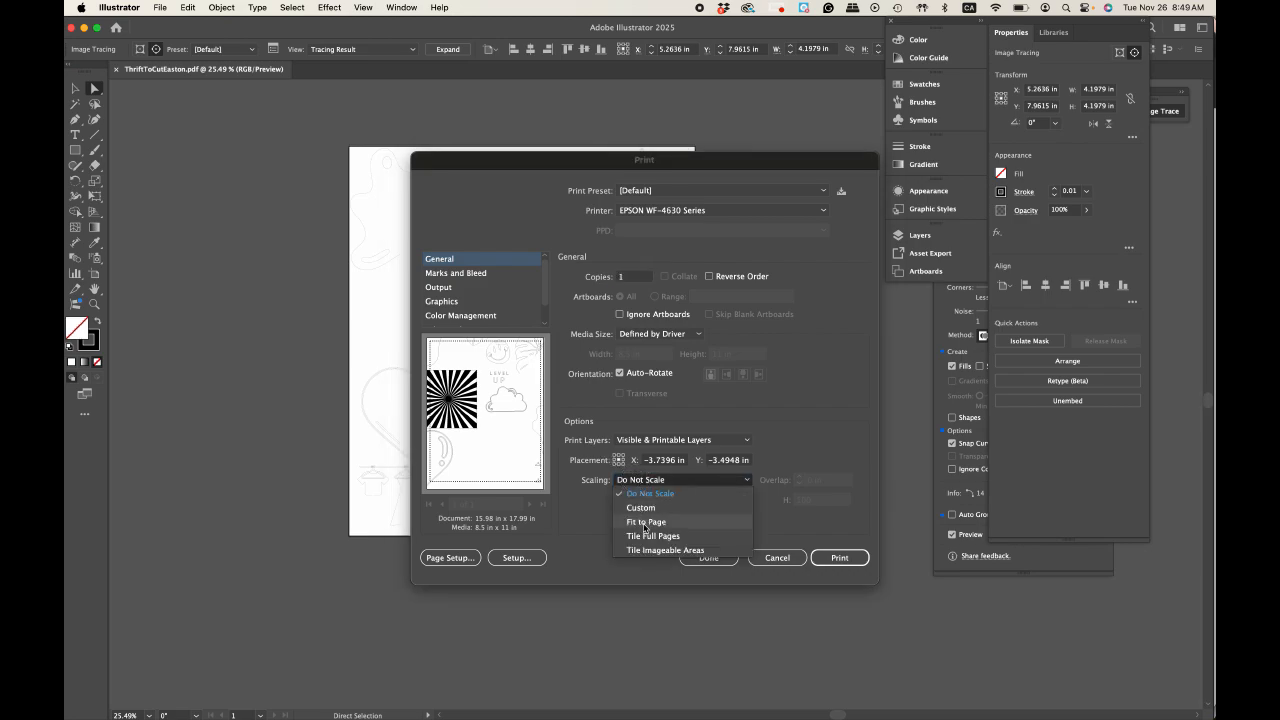
{"action": "left_click", "coordinate": [645, 522]}
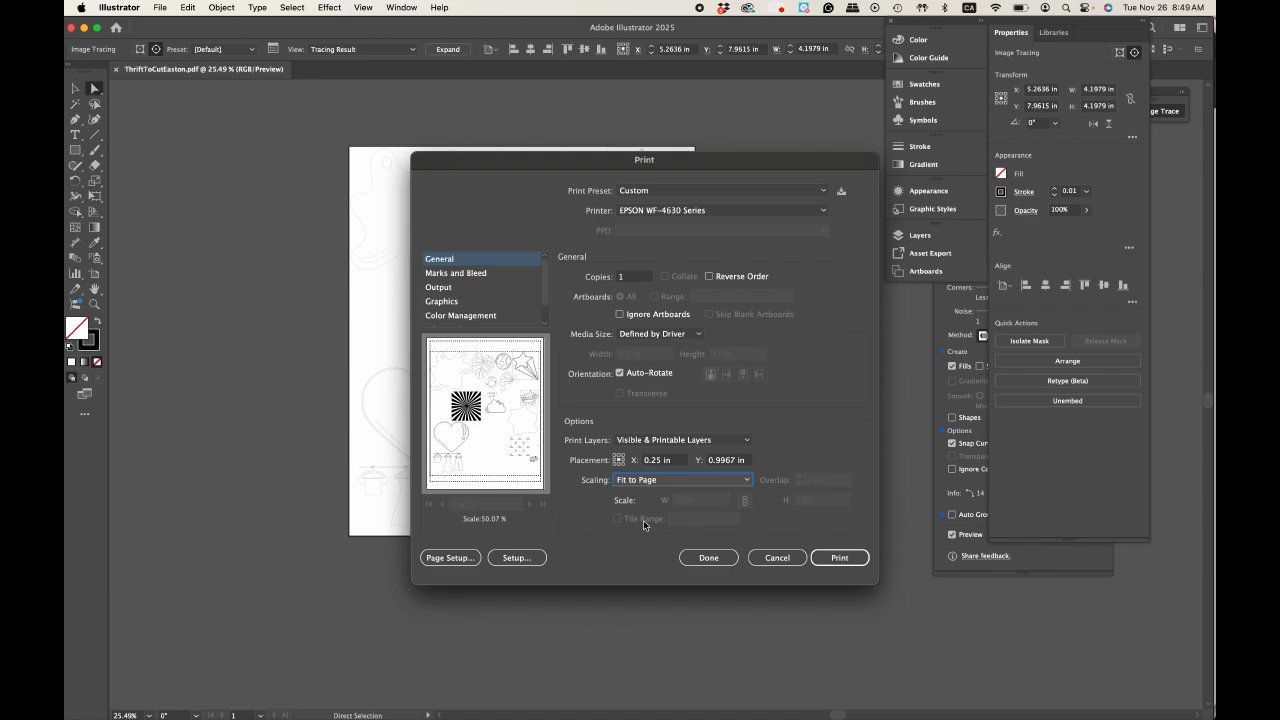
{"action": "left_click", "coordinate": [631, 212]}
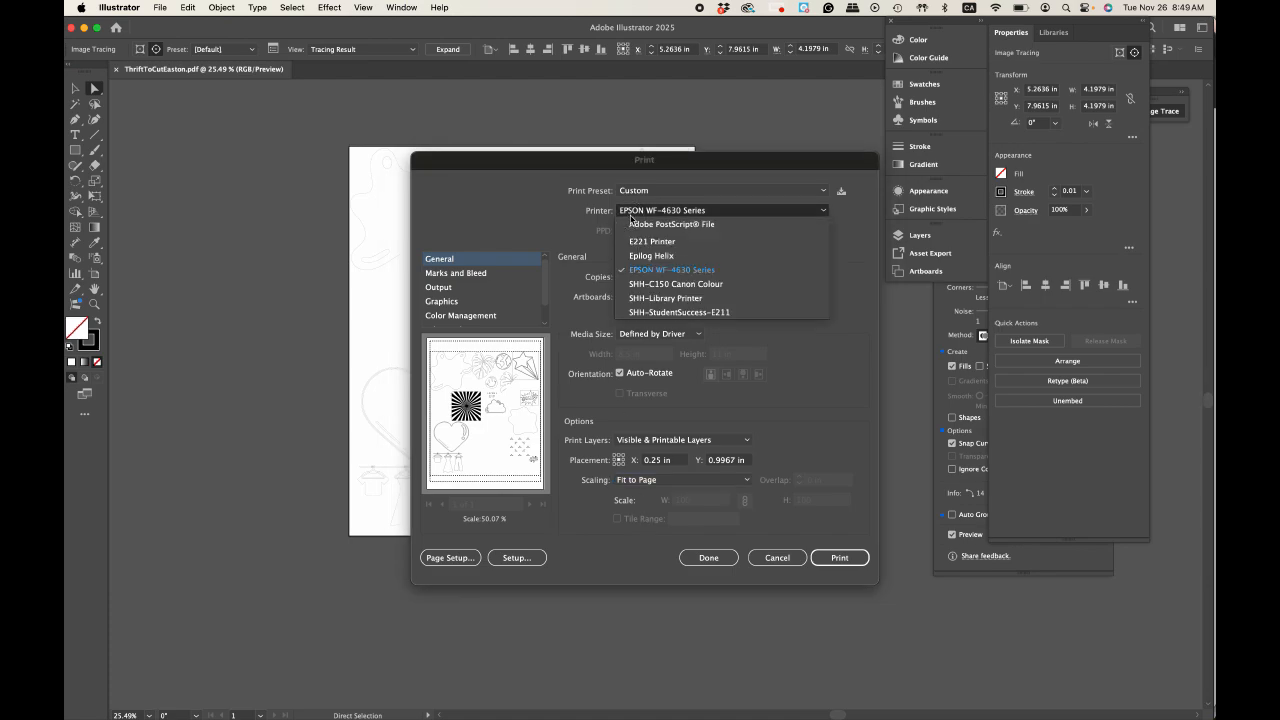
{"action": "left_click", "coordinate": [662, 257]}
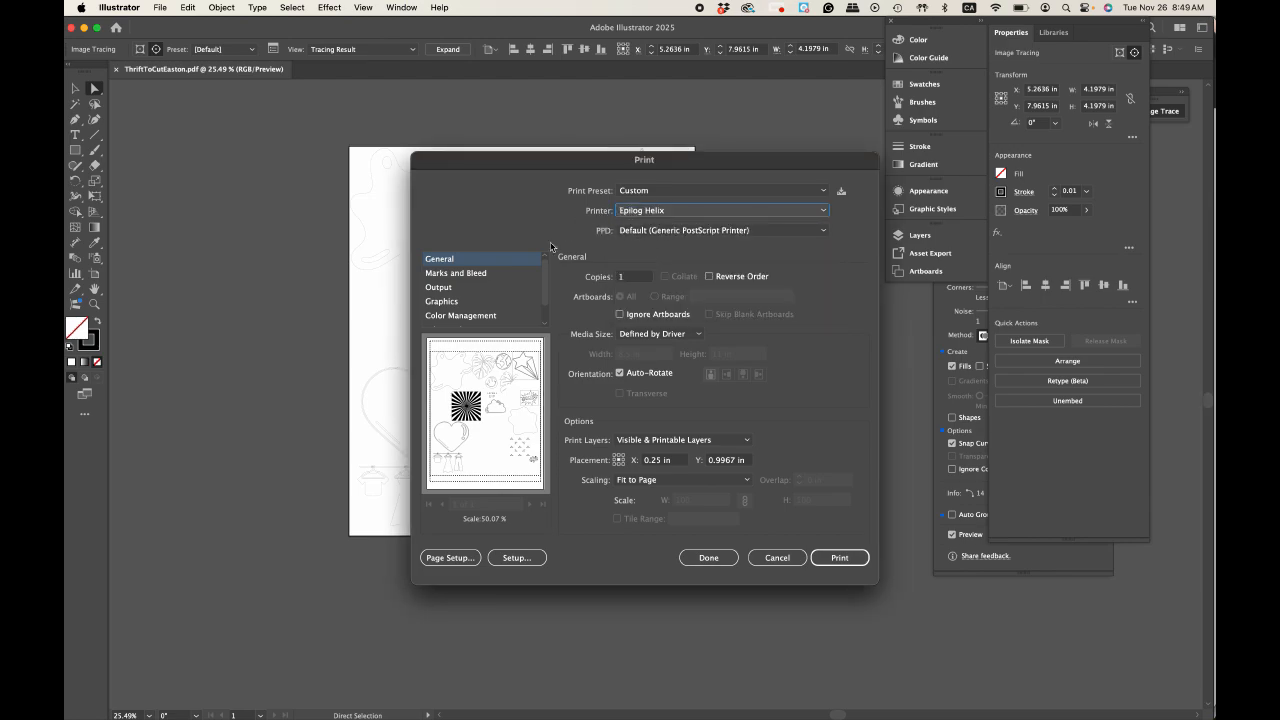
Step: Review the operating system's print setup and page setup options for the print job, cancelling out of both
{"action": "left_click", "coordinate": [518, 558]}
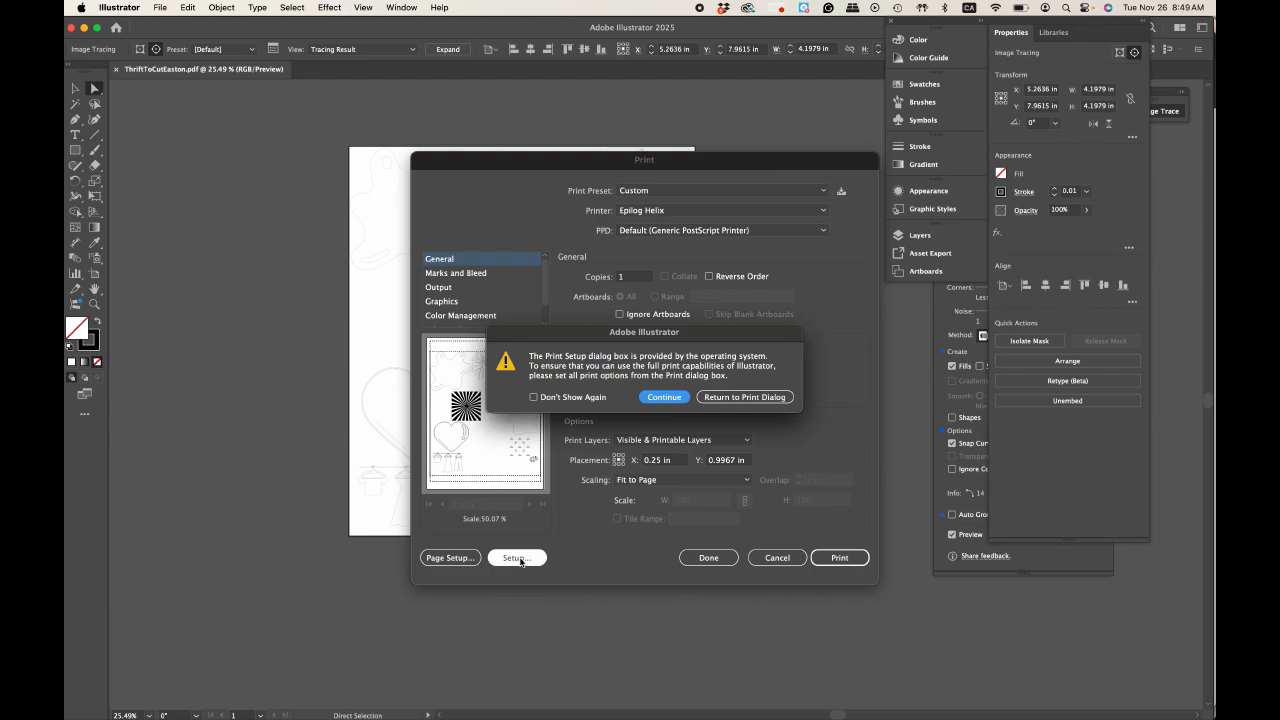
{"action": "left_click", "coordinate": [664, 397]}
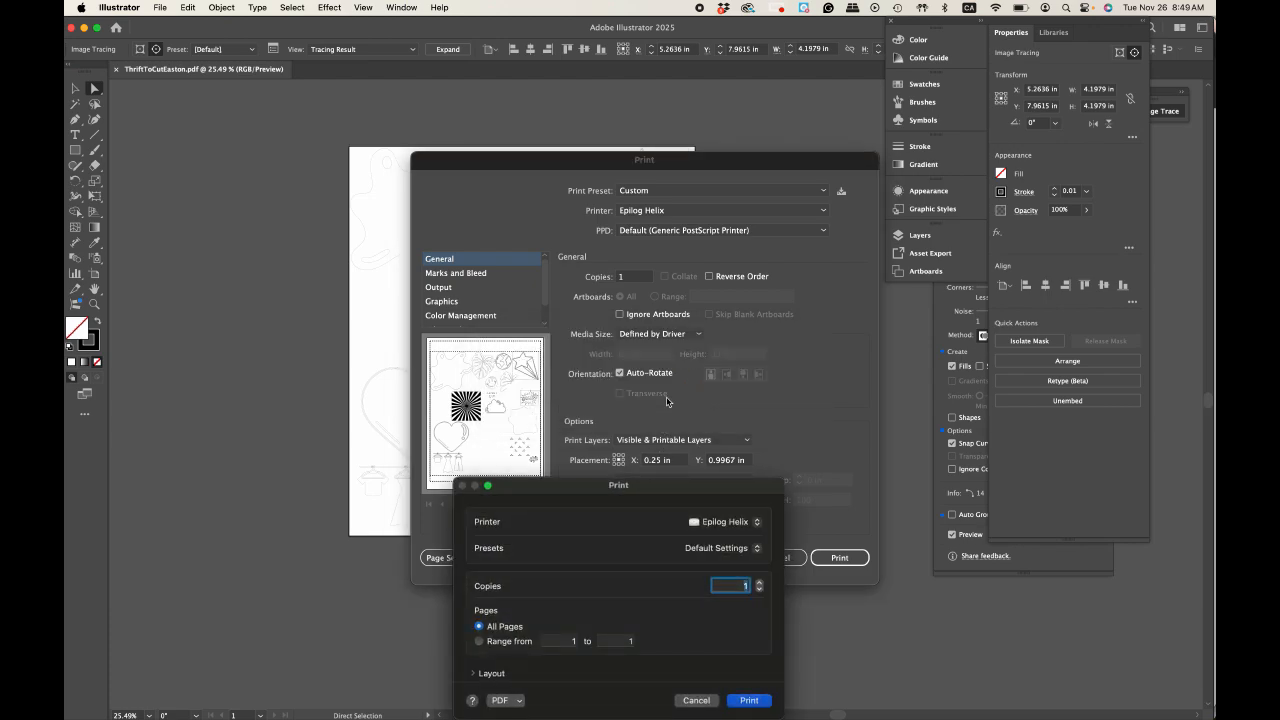
{"action": "left_click_drag", "start_coordinate": [578, 487], "coordinate": [577, 354]}
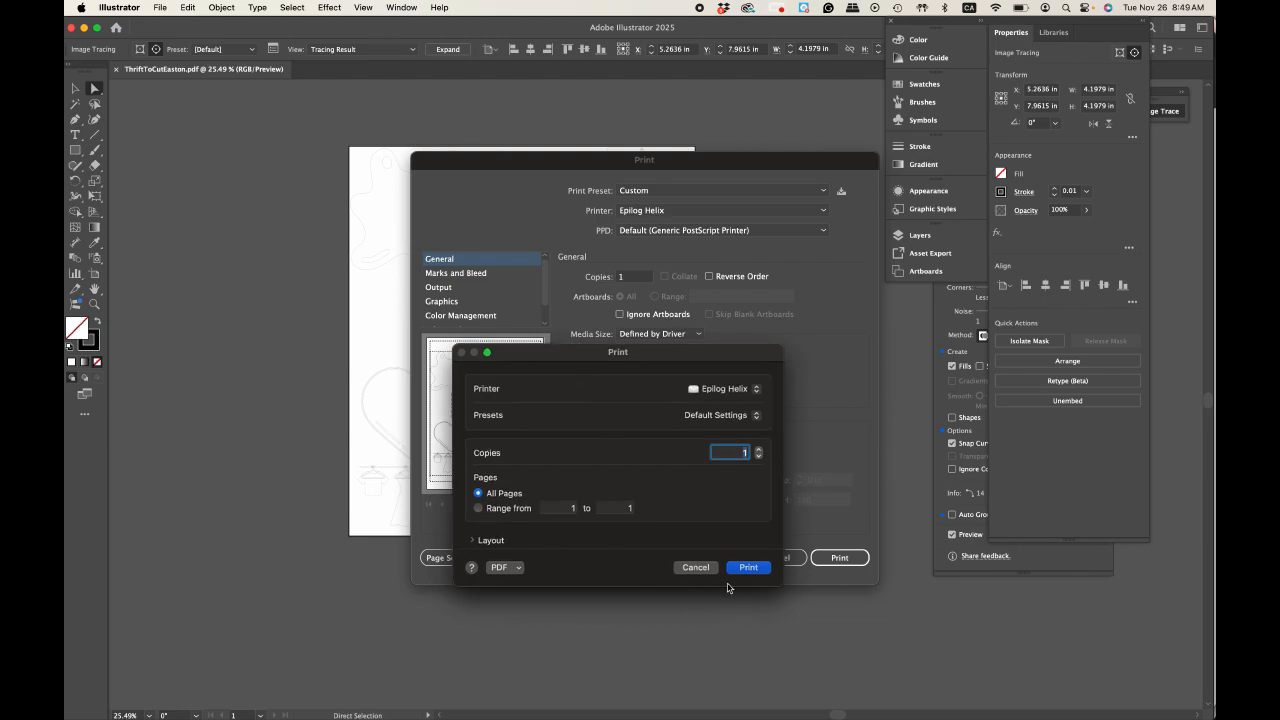
{"action": "left_click", "coordinate": [696, 568]}
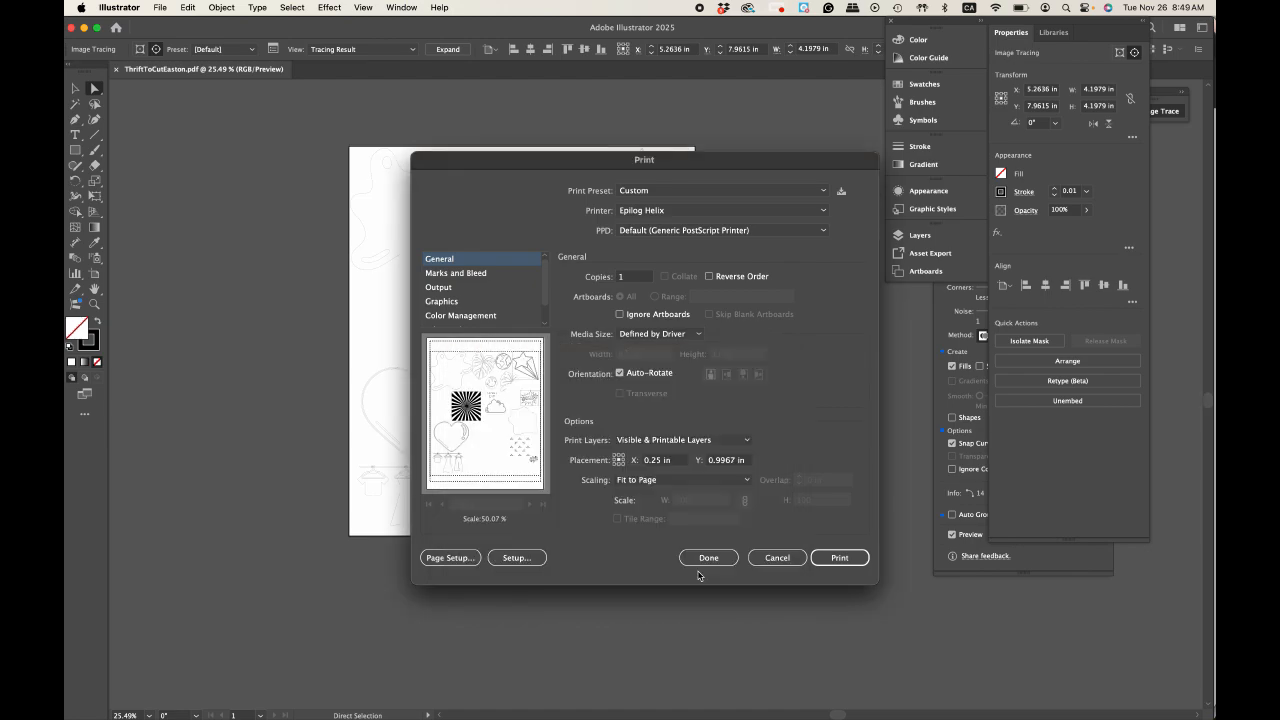
{"action": "left_click", "coordinate": [511, 558]}
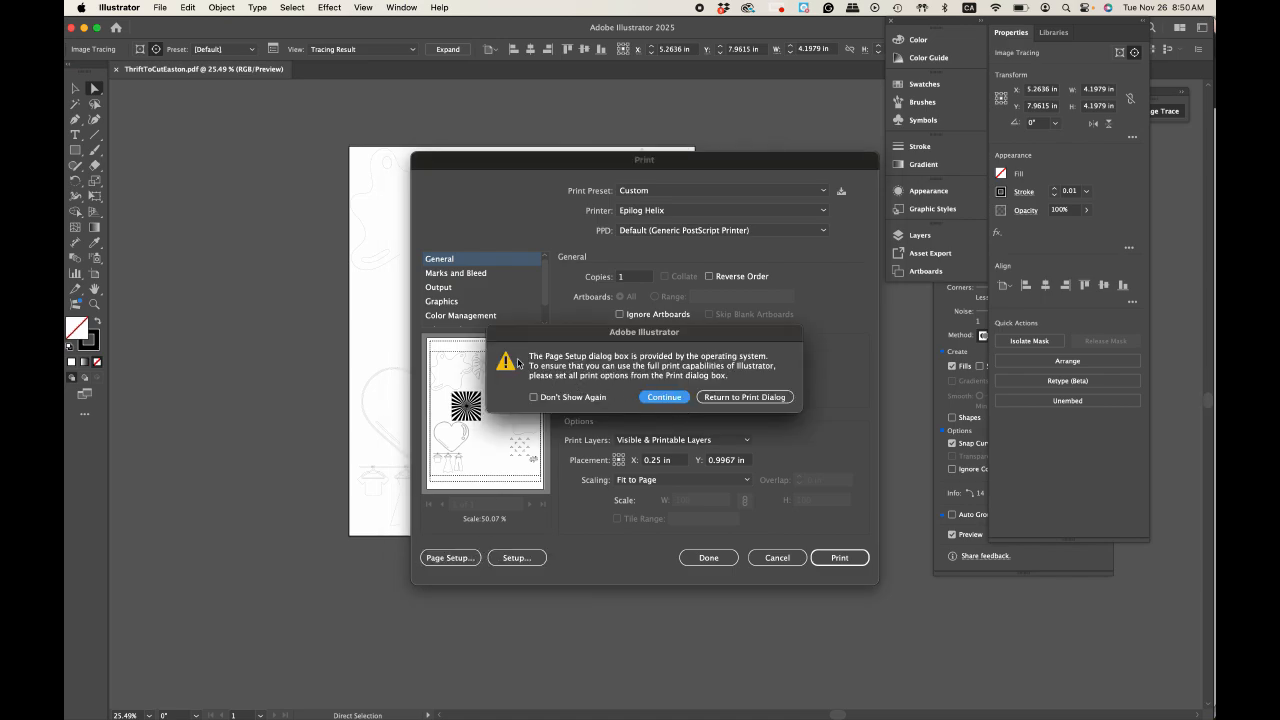
{"action": "left_click", "coordinate": [674, 398]}
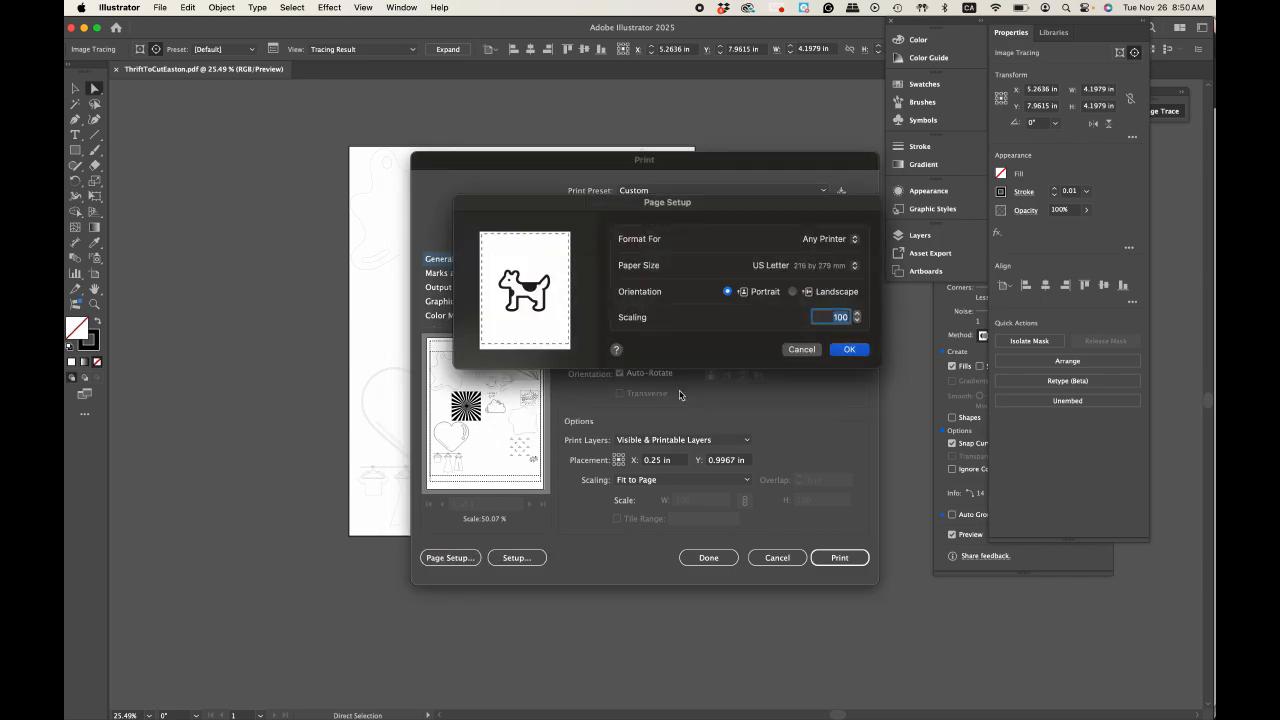
{"action": "left_click", "coordinate": [800, 352]}
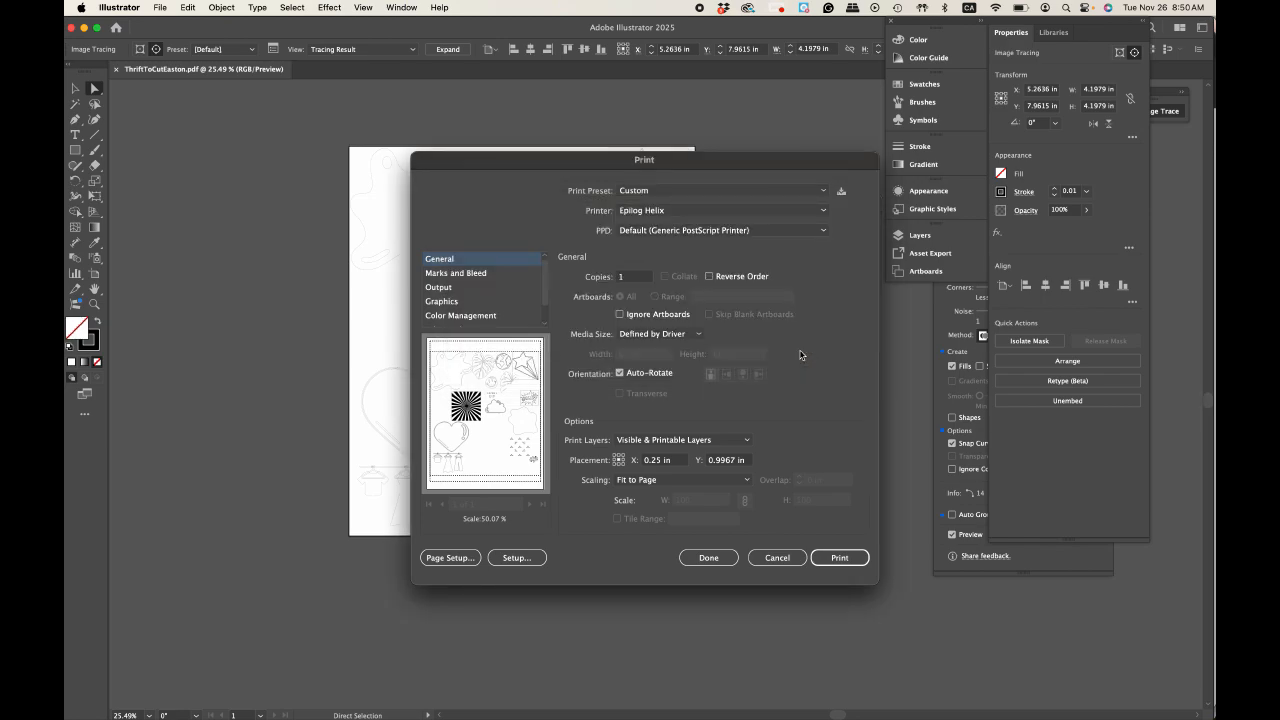